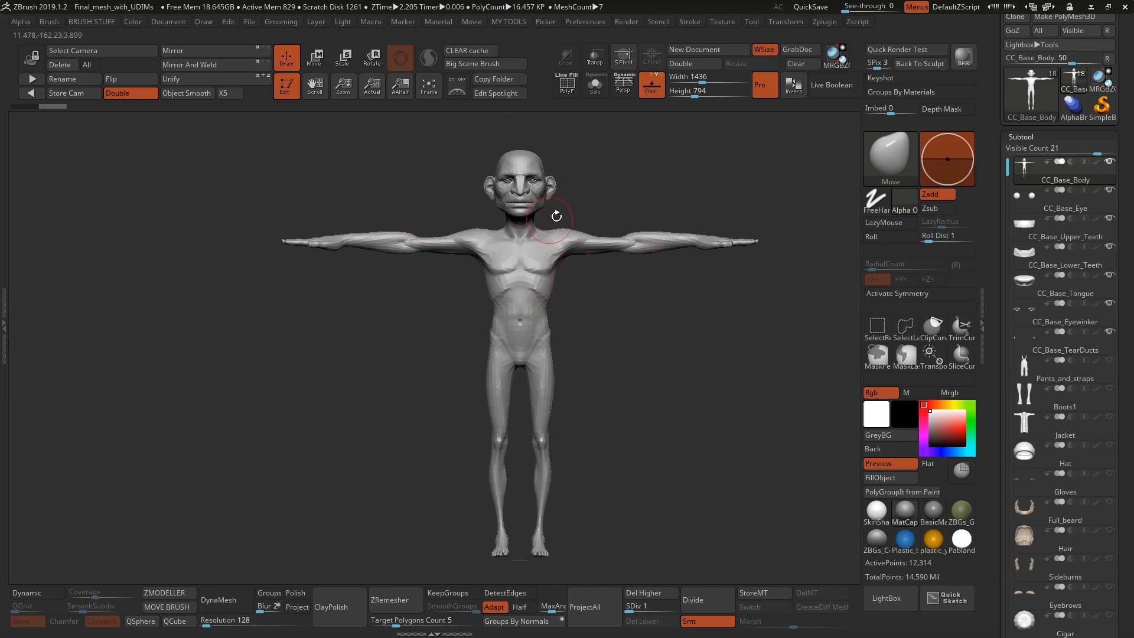
Step: Raise the CC_Base_Body subtool to subdivision level 5 for viewing
{"action": "left_click_drag", "start_coordinate": [614, 285], "coordinate": [639, 359]}
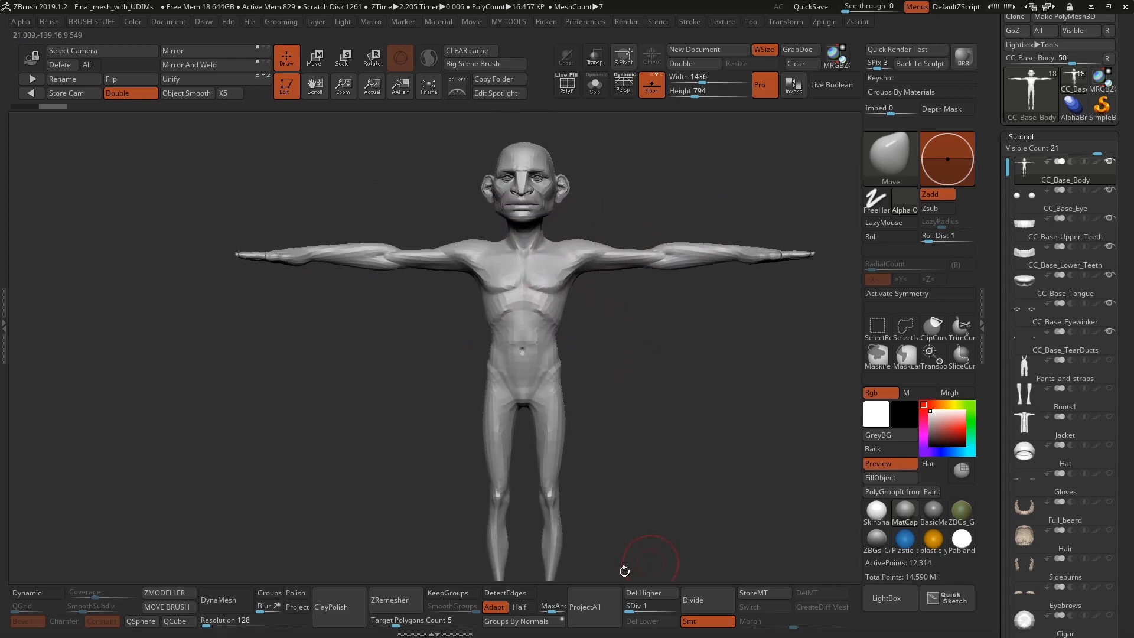
{"action": "left_click_drag", "start_coordinate": [697, 423], "coordinate": [700, 429]}
{"action": "left_click_drag", "start_coordinate": [653, 607], "coordinate": [667, 607]}
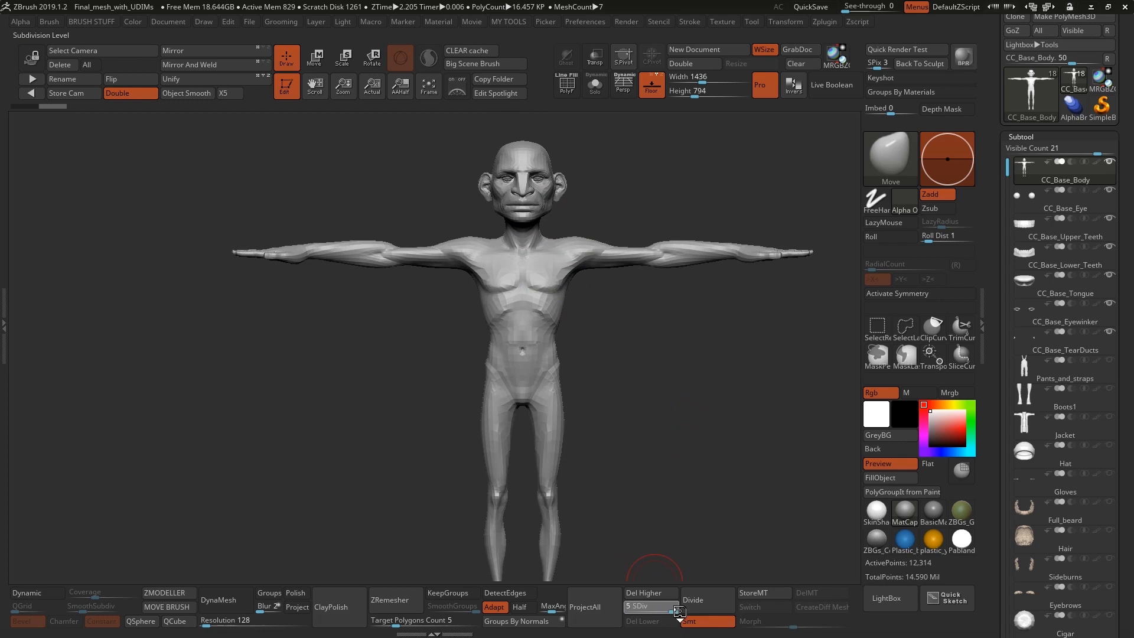
{"action": "left_click_drag", "start_coordinate": [620, 284], "coordinate": [570, 253]}
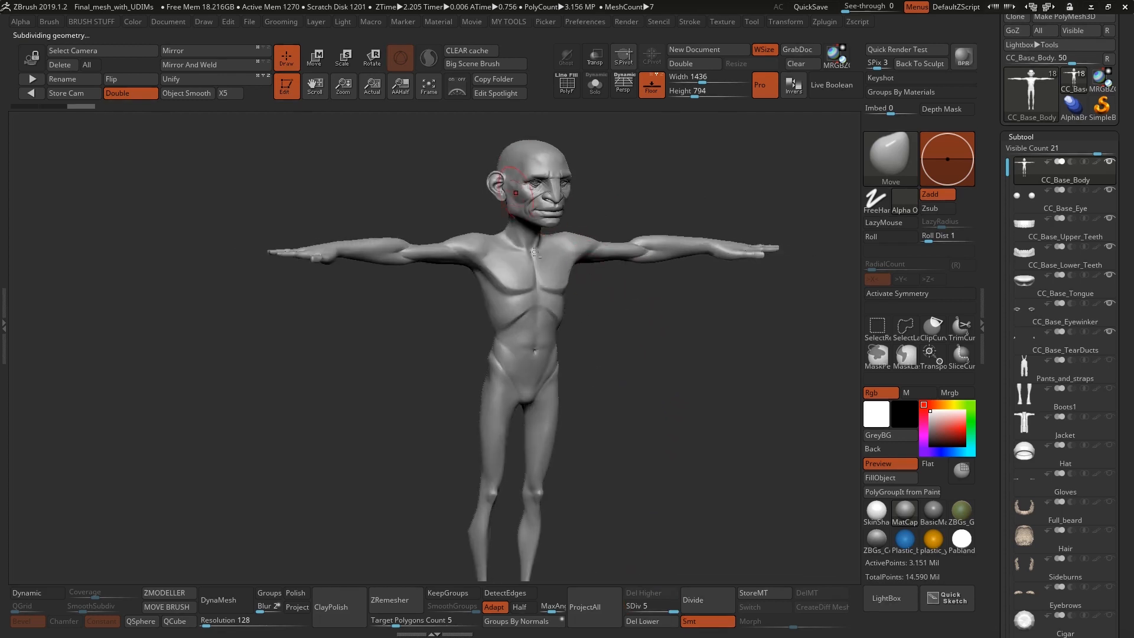
Step: Examine the body's sculpted detail from close up and at full figure, and return it to subdivision level 1
{"action": "right_click_drag", "start_coordinate": [543, 165], "coordinate": [618, 320], "text": "ctrl"}
{"action": "right_click_drag", "start_coordinate": [502, 348], "coordinate": [502, 301]}
{"action": "right_click_drag", "start_coordinate": [572, 394], "coordinate": [486, 260], "text": "alt"}
{"action": "right_click_drag", "start_coordinate": [604, 362], "coordinate": [628, 367], "text": "shift"}
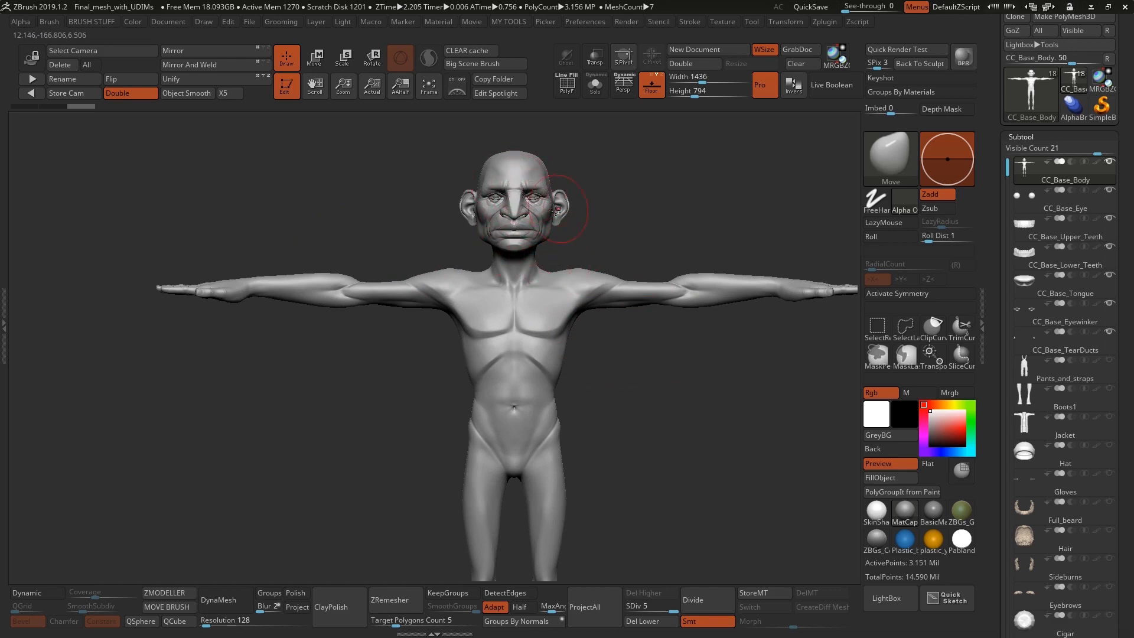
{"action": "left_click_drag", "start_coordinate": [669, 431], "coordinate": [673, 367], "text": "alt"}
{"action": "left_click_drag", "start_coordinate": [696, 312], "coordinate": [663, 313], "text": "alt"}
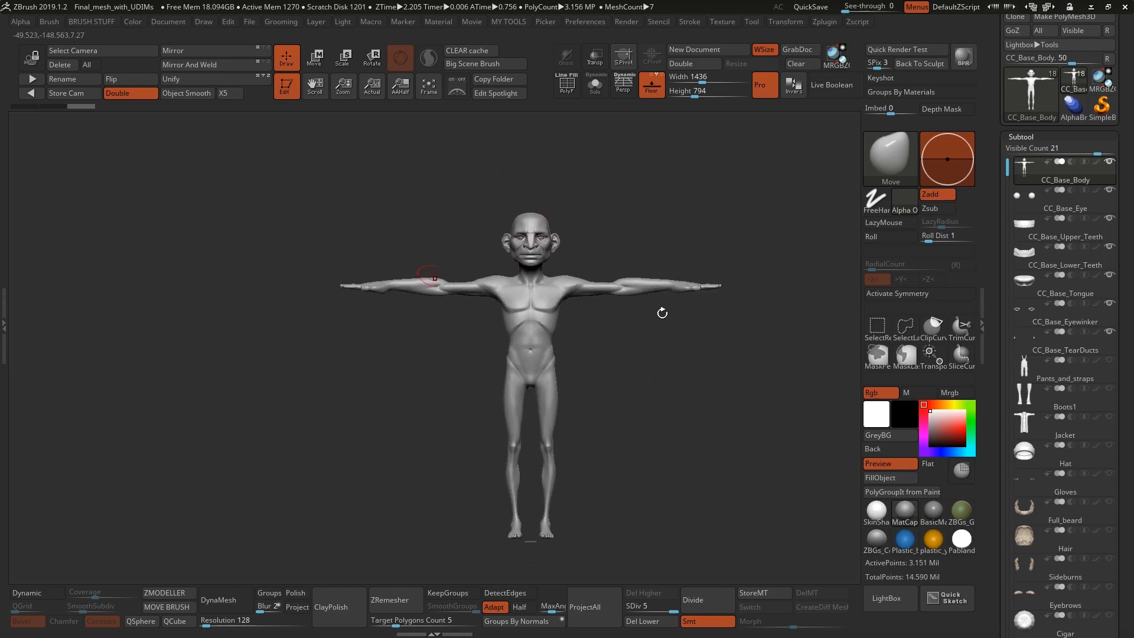
{"action": "left_click_drag", "start_coordinate": [560, 318], "coordinate": [577, 352], "text": "alt"}
{"action": "left_click_drag", "start_coordinate": [665, 612], "coordinate": [630, 611]}
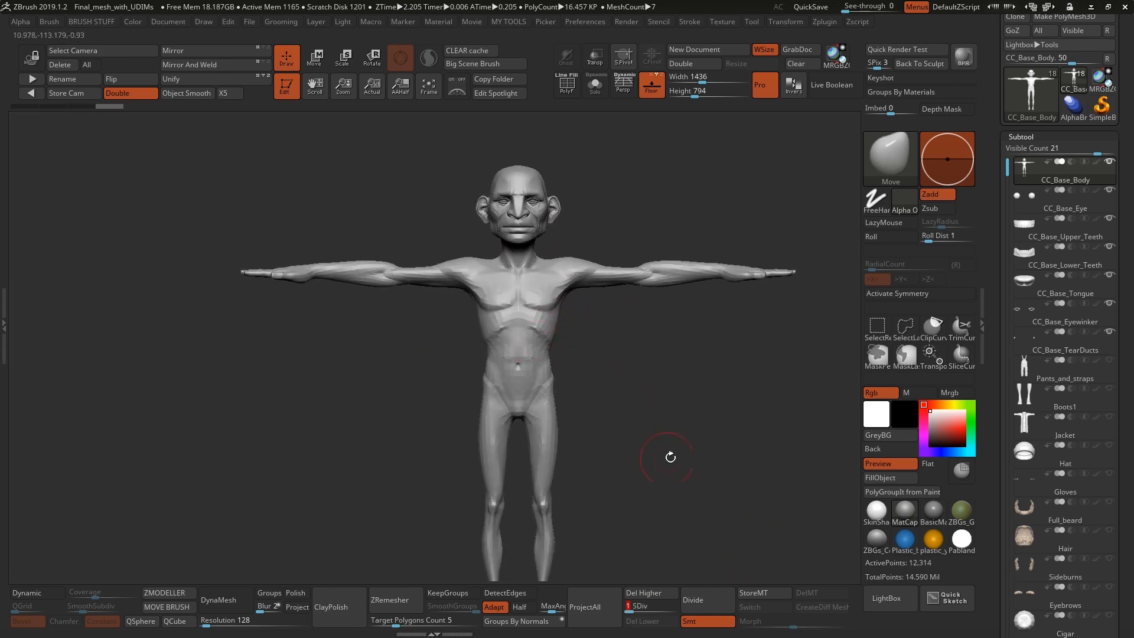
{"action": "left_click_drag", "start_coordinate": [669, 460], "coordinate": [669, 414]}
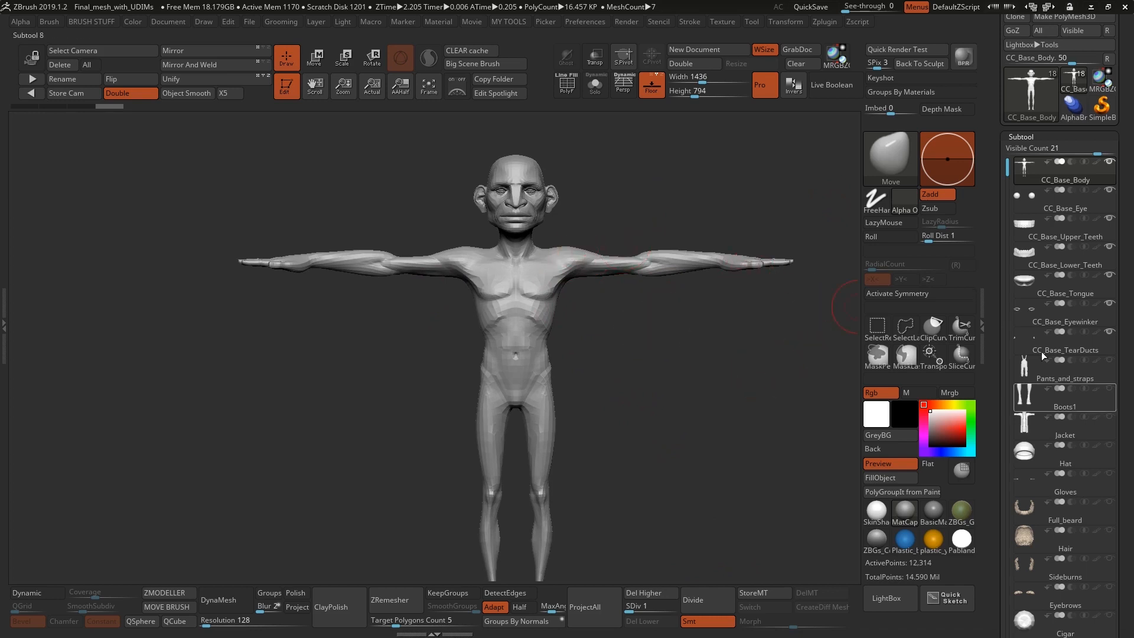
Step: Show the Pants_and_straps subtool, make it the active subtool and isolate it with Solo
{"action": "left_click", "coordinate": [1110, 360]}
{"action": "left_click_drag", "start_coordinate": [660, 406], "coordinate": [653, 311], "text": "alt"}
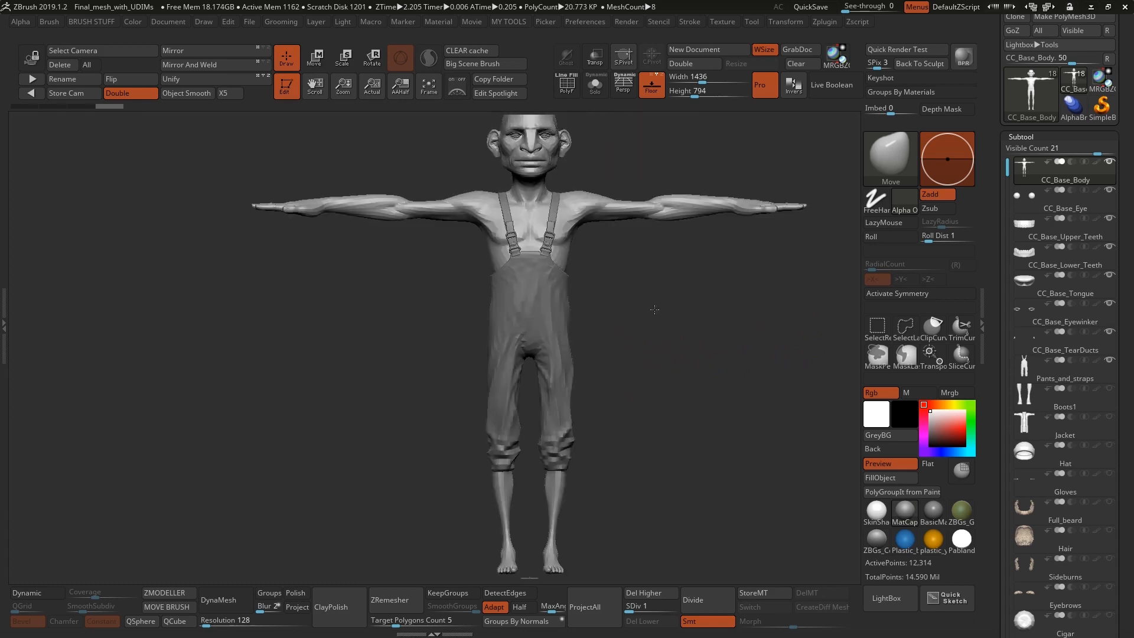
{"action": "left_click", "coordinate": [548, 303], "text": "alt"}
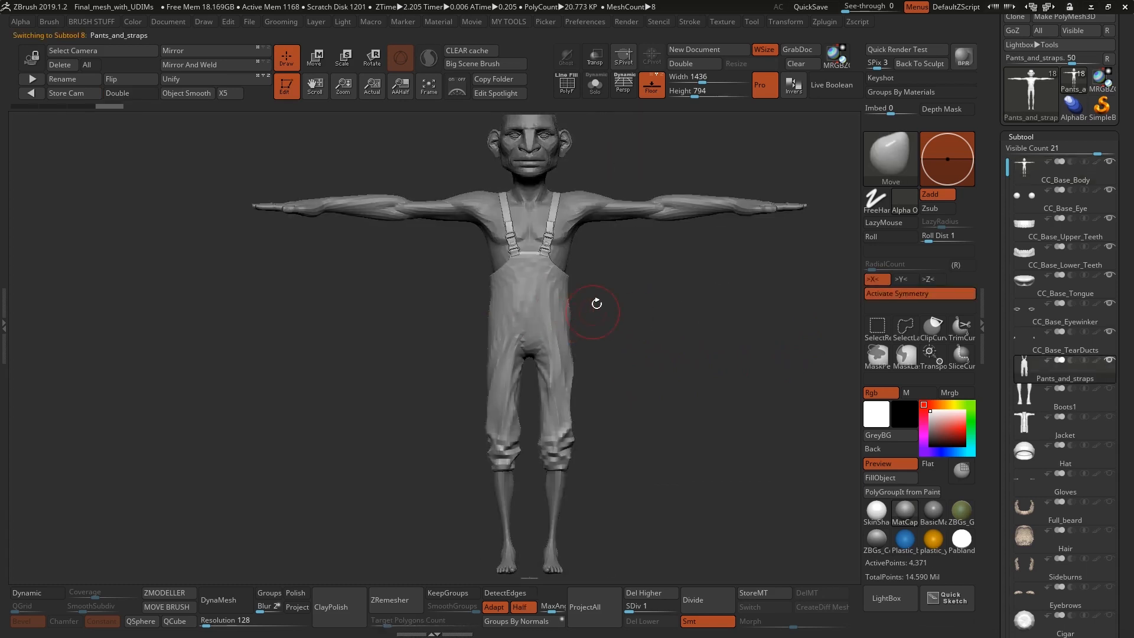
{"action": "key", "text": "alt+s"}
Step: Turn on double-sided display for the pants so the inside faces are rendered
{"action": "mouse_move", "coordinate": [645, 259]}
{"action": "left_mouse_down"}
{"action": "mouse_move", "coordinate": [550, 263]}
{"action": "mouse_move", "coordinate": [555, 248]}
{"action": "mouse_move", "coordinate": [543, 276]}
{"action": "mouse_move", "coordinate": [540, 228]}
{"action": "left_mouse_up"}
{"action": "left_click_drag", "start_coordinate": [503, 291], "coordinate": [180, 148]}
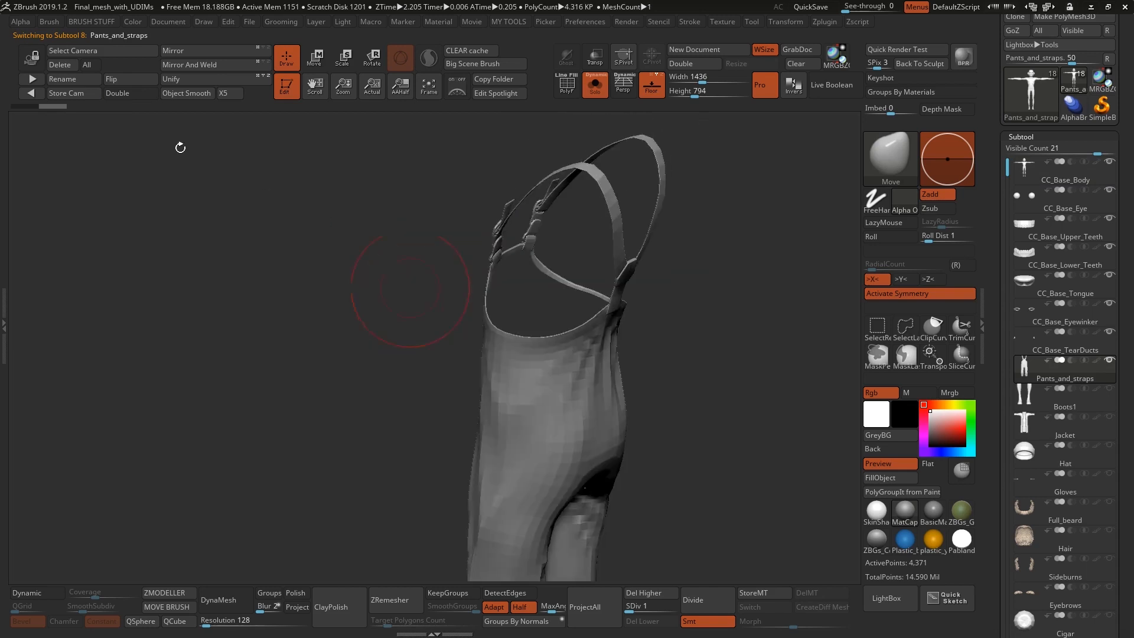
{"action": "left_click", "coordinate": [127, 93]}
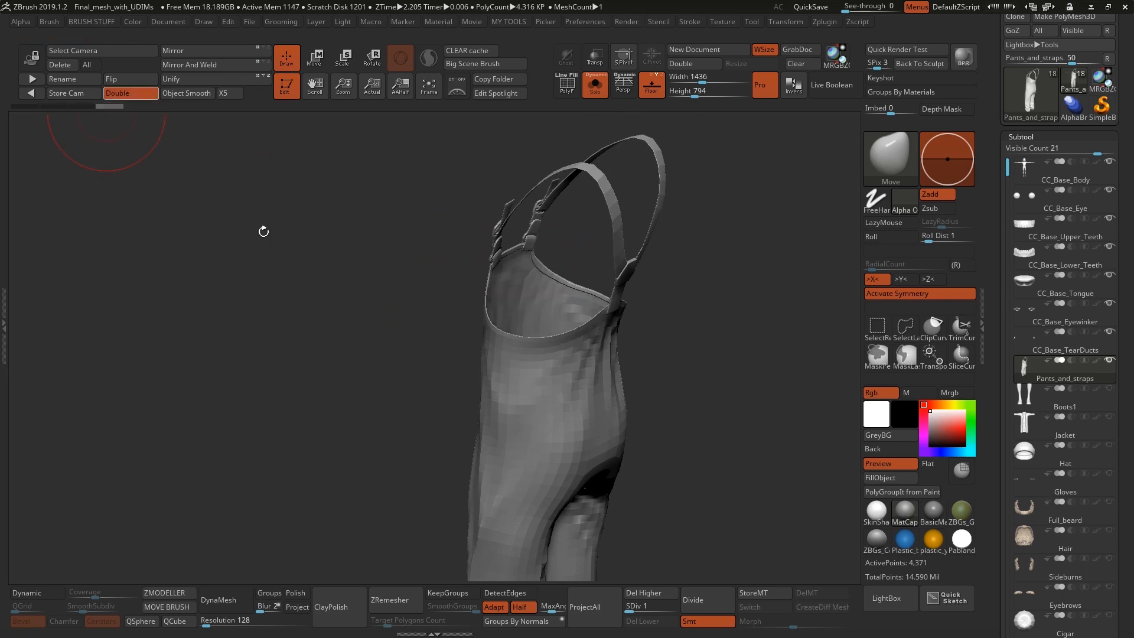
Step: Examine the pants' armhole rim and inner faces up close, along with the overall shape of the garment
{"action": "mouse_move", "coordinate": [479, 321]}
{"action": "left_mouse_down"}
{"action": "mouse_move", "coordinate": [474, 307]}
{"action": "mouse_move", "coordinate": [458, 326]}
{"action": "mouse_move", "coordinate": [614, 325]}
{"action": "mouse_move", "coordinate": [599, 300]}
{"action": "left_mouse_up"}
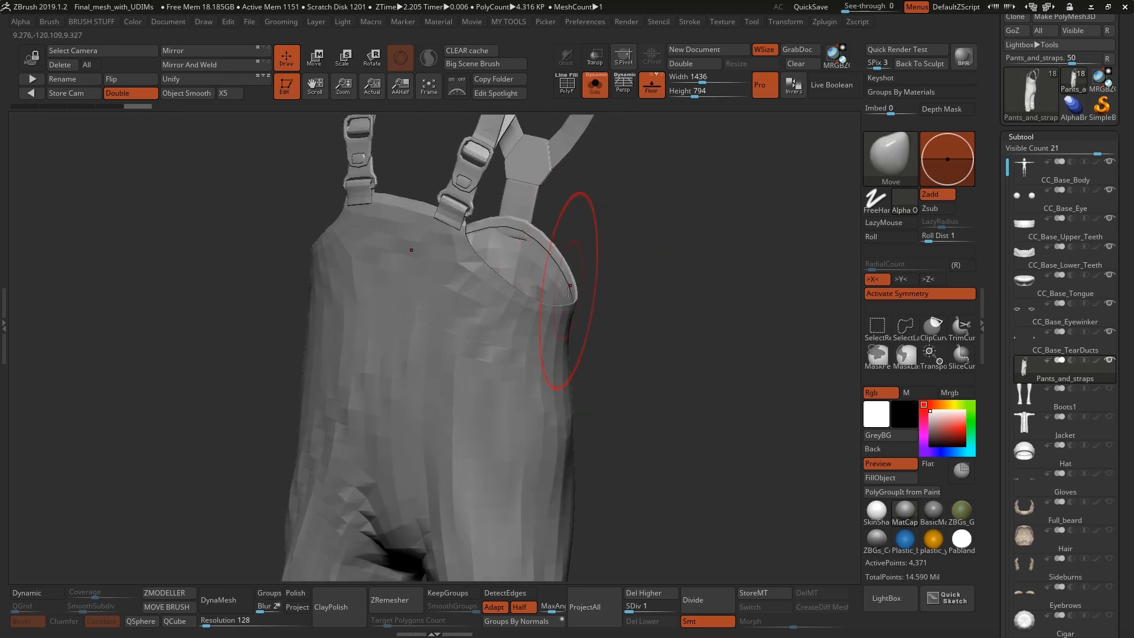
{"action": "mouse_move", "coordinate": [577, 257]}
{"action": "left_mouse_down", "text": "alt"}
{"action": "mouse_move", "coordinate": [606, 376]}
{"action": "mouse_move", "coordinate": [610, 289]}
{"action": "mouse_move", "coordinate": [599, 289]}
{"action": "left_mouse_up", "text": "alt"}
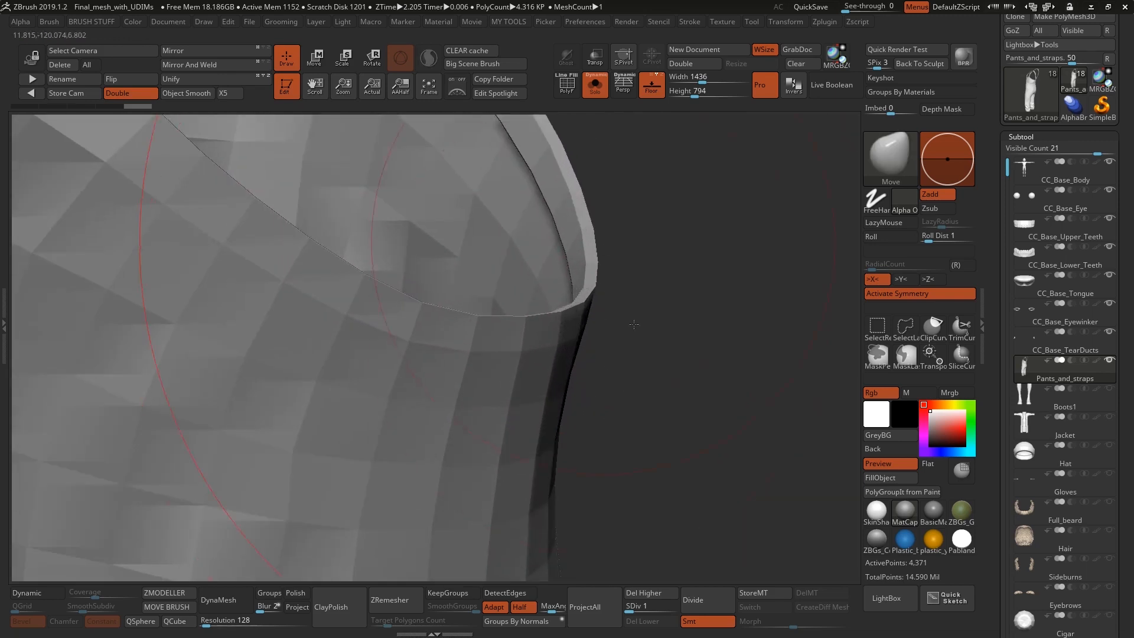
{"action": "left_click_drag", "start_coordinate": [633, 324], "coordinate": [632, 343]}
{"action": "left_click_drag", "start_coordinate": [619, 258], "coordinate": [642, 328], "text": "alt"}
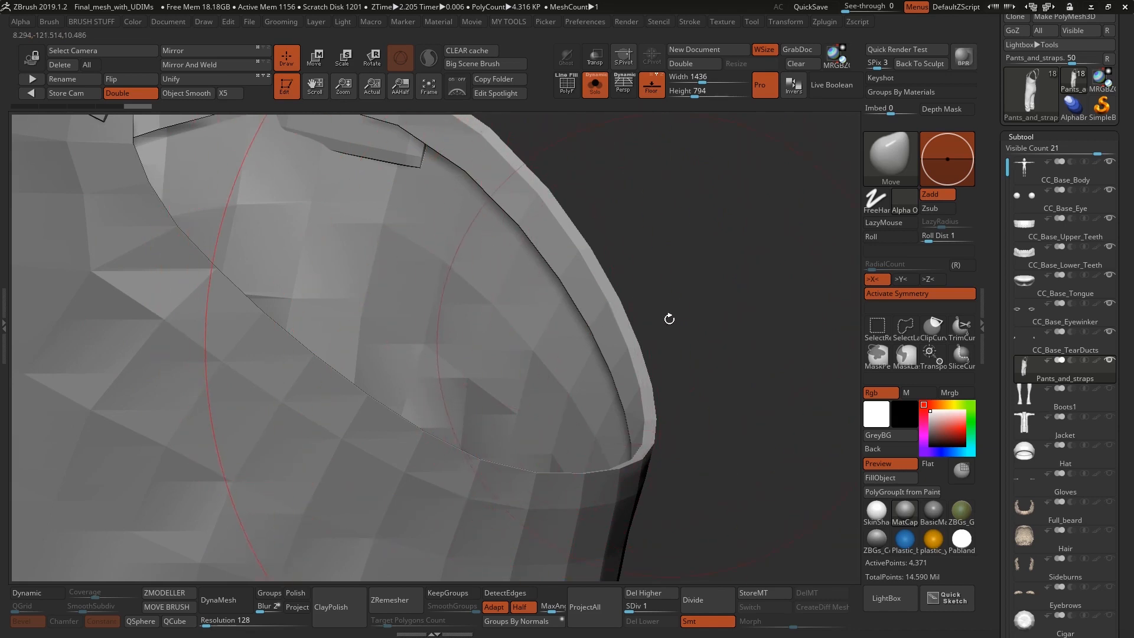
{"action": "mouse_move", "coordinate": [696, 463]}
{"action": "left_mouse_down", "text": "alt"}
{"action": "mouse_move", "coordinate": [637, 387]}
{"action": "mouse_move", "coordinate": [693, 441]}
{"action": "left_mouse_up", "text": "alt"}
{"action": "left_click_drag", "start_coordinate": [686, 384], "coordinate": [656, 290], "text": "alt"}
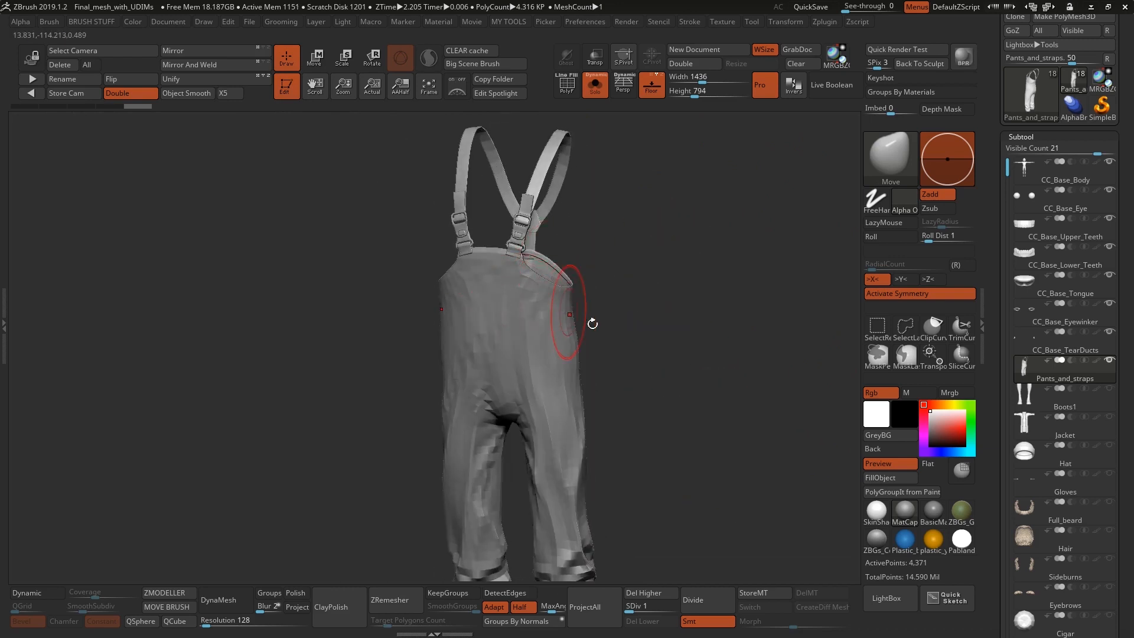
{"action": "left_click_drag", "start_coordinate": [695, 353], "coordinate": [706, 218], "text": "alt"}
{"action": "left_click_drag", "start_coordinate": [671, 260], "coordinate": [585, 274]}
{"action": "left_click_drag", "start_coordinate": [724, 262], "coordinate": [700, 269]}
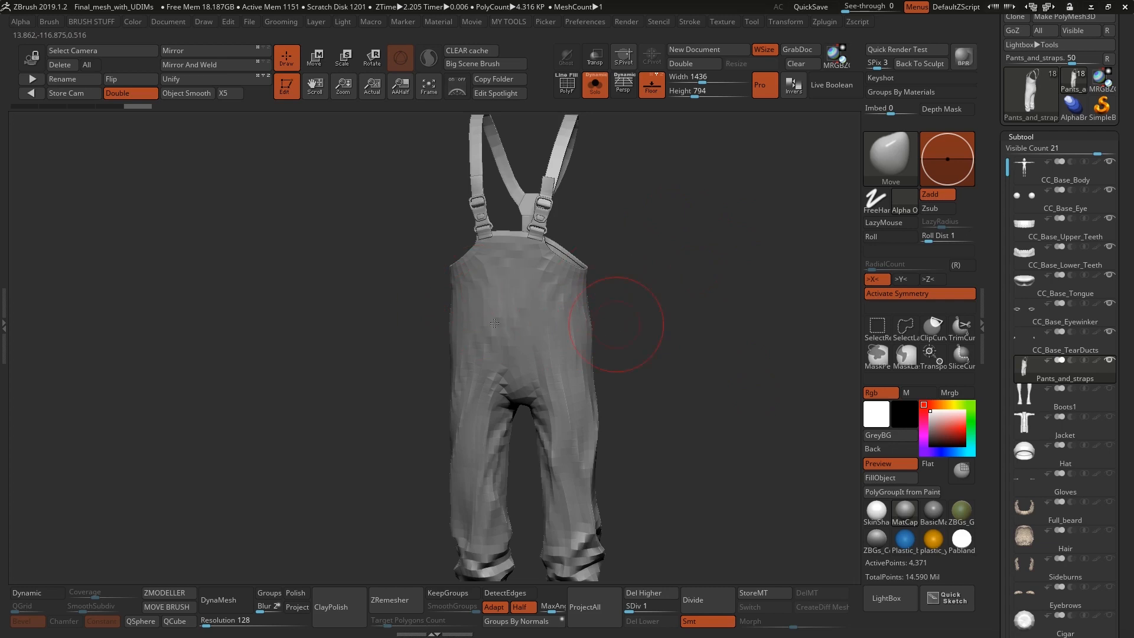
{"action": "right_click", "coordinate": [622, 373], "text": "shift"}
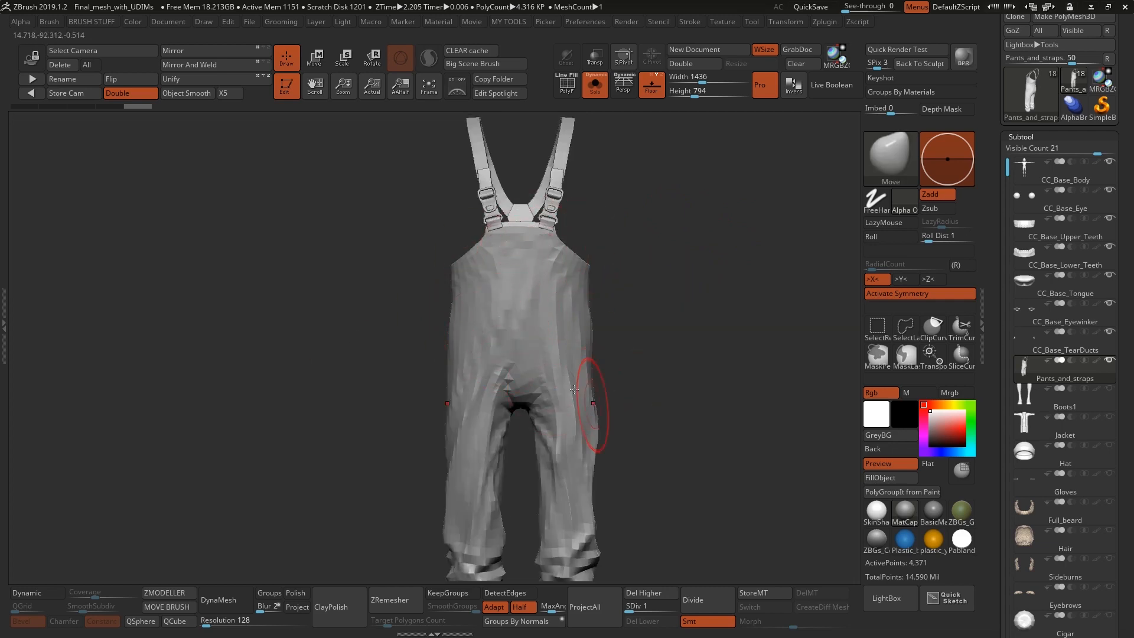
Step: Turn on PolyFrame and examine the polygroups and edge flow of the straps, buckles and pants from several angles
{"action": "left_click_drag", "start_coordinate": [647, 234], "coordinate": [591, 243]}
{"action": "left_click", "coordinate": [566, 82]}
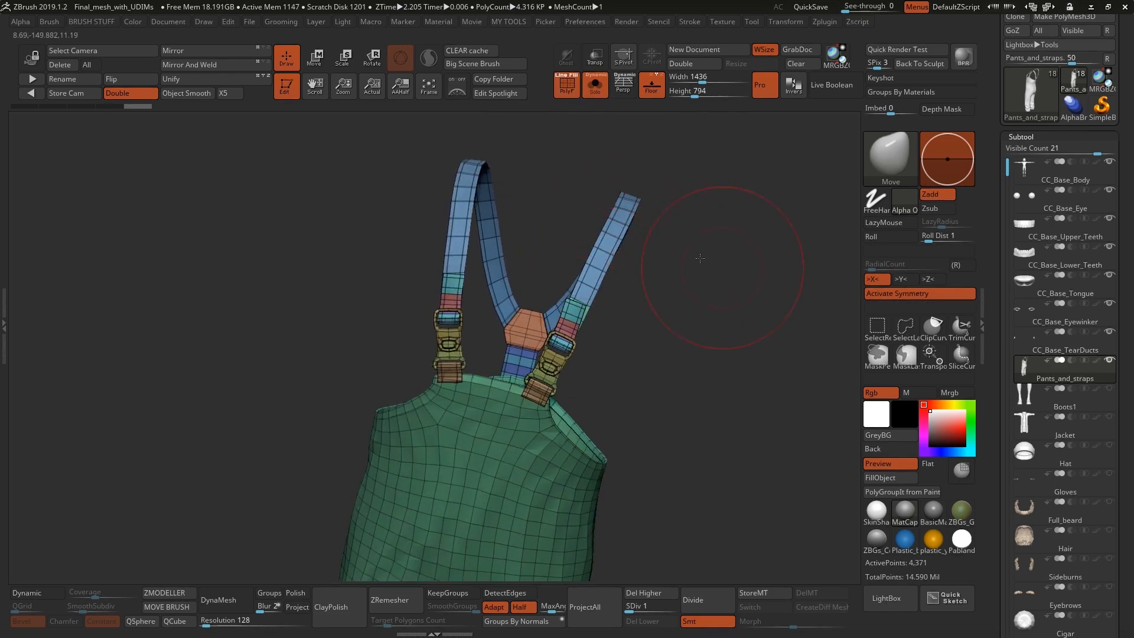
{"action": "left_click_drag", "start_coordinate": [700, 258], "coordinate": [571, 209]}
{"action": "mouse_move", "coordinate": [667, 203]}
{"action": "left_mouse_down"}
{"action": "mouse_move", "coordinate": [638, 224]}
{"action": "mouse_move", "coordinate": [567, 243]}
{"action": "mouse_move", "coordinate": [510, 366]}
{"action": "mouse_move", "coordinate": [555, 268]}
{"action": "left_mouse_up"}
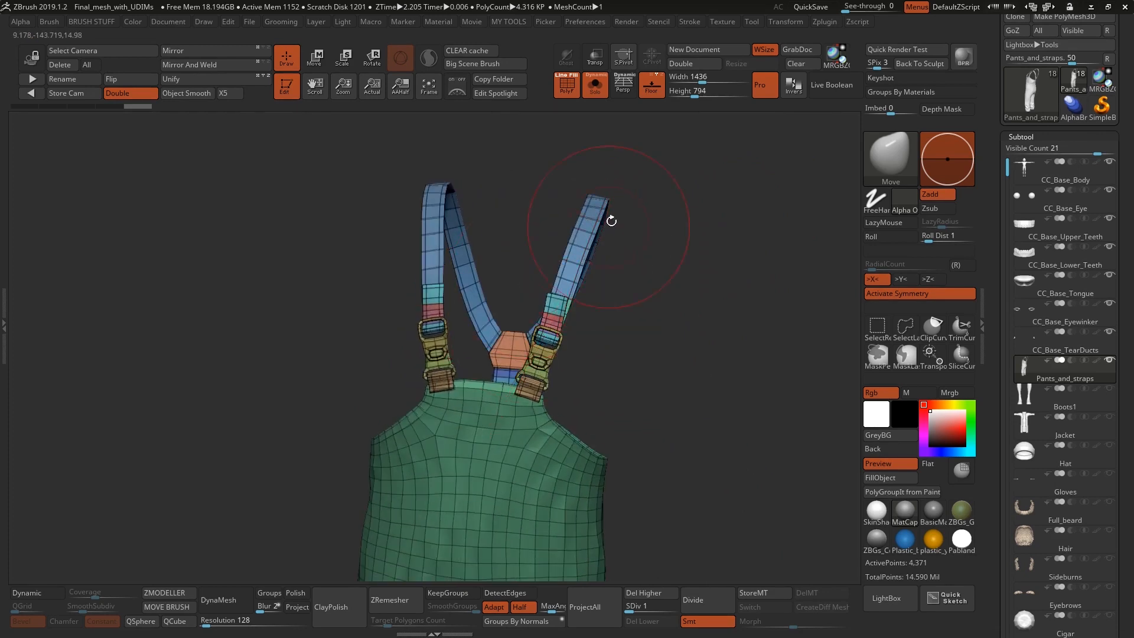
{"action": "left_click_drag", "start_coordinate": [598, 412], "coordinate": [606, 490], "text": "alt"}
{"action": "left_click_drag", "start_coordinate": [684, 386], "coordinate": [615, 267], "text": "alt"}
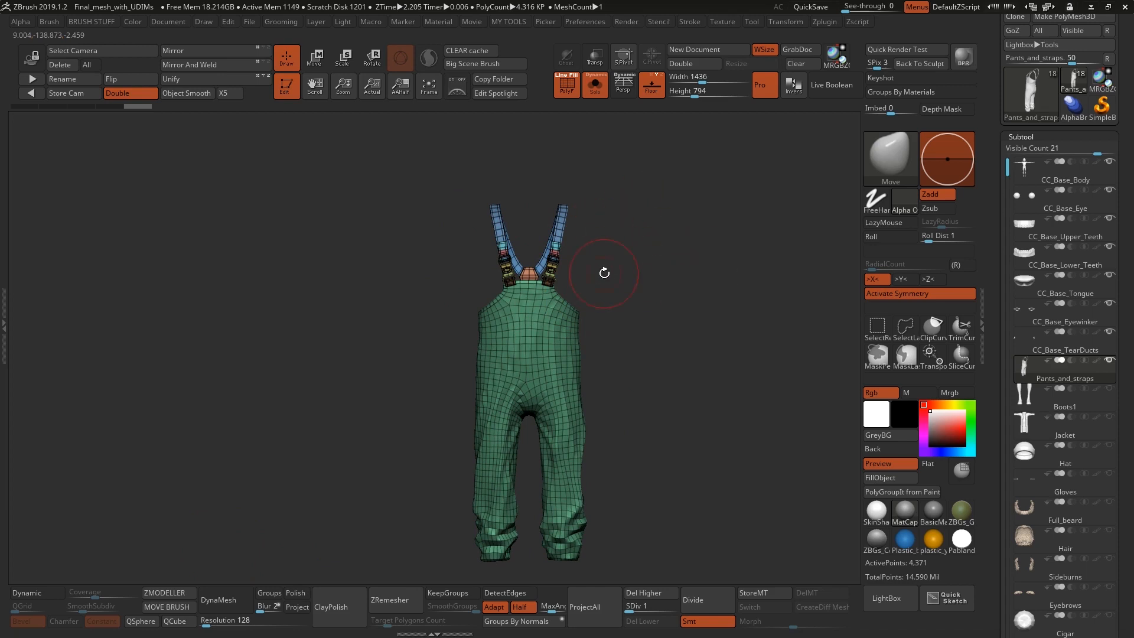
{"action": "left_click_drag", "start_coordinate": [641, 376], "coordinate": [531, 337], "text": "alt"}
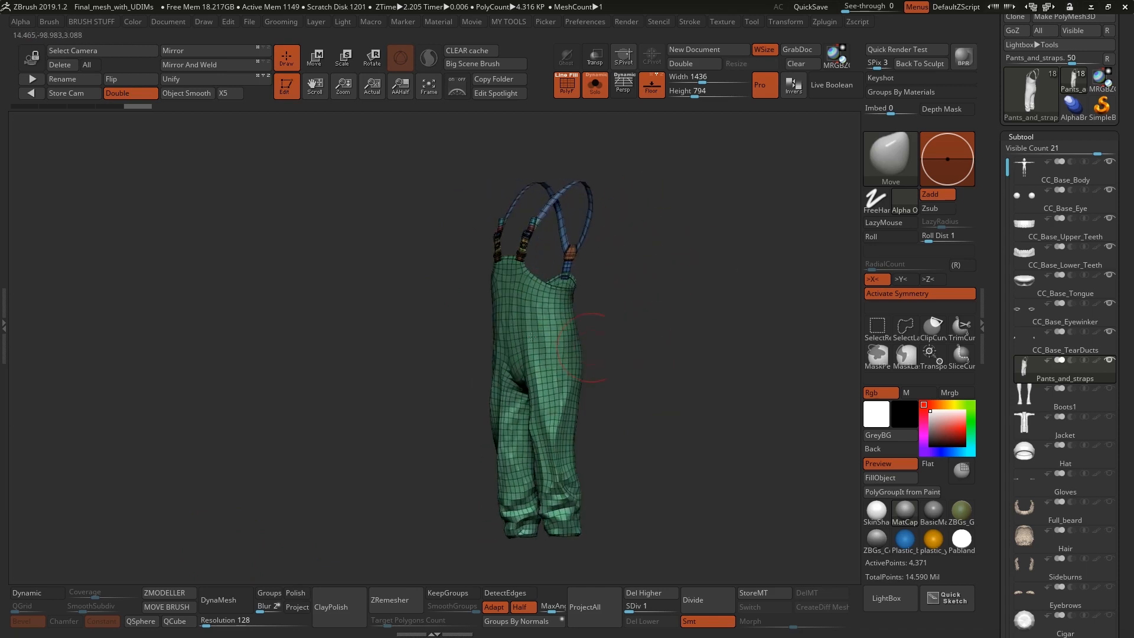
{"action": "left_click_drag", "start_coordinate": [619, 304], "coordinate": [430, 318]}
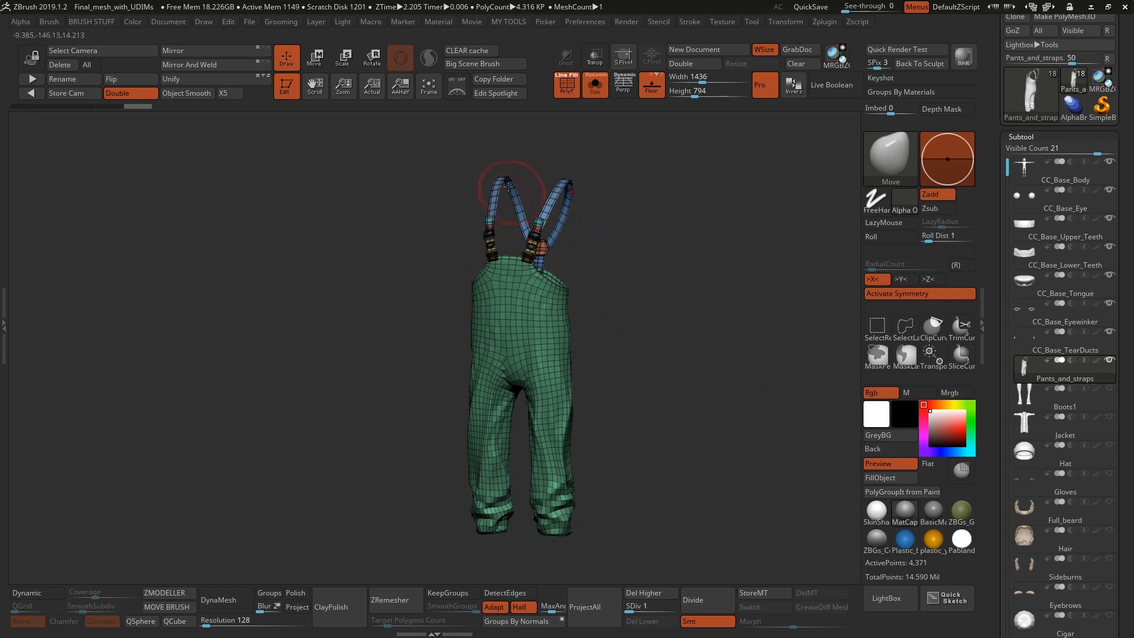
{"action": "mouse_move", "coordinate": [504, 179]}
{"action": "left_mouse_down"}
{"action": "mouse_move", "coordinate": [499, 188]}
{"action": "mouse_move", "coordinate": [491, 170]}
{"action": "left_mouse_up"}
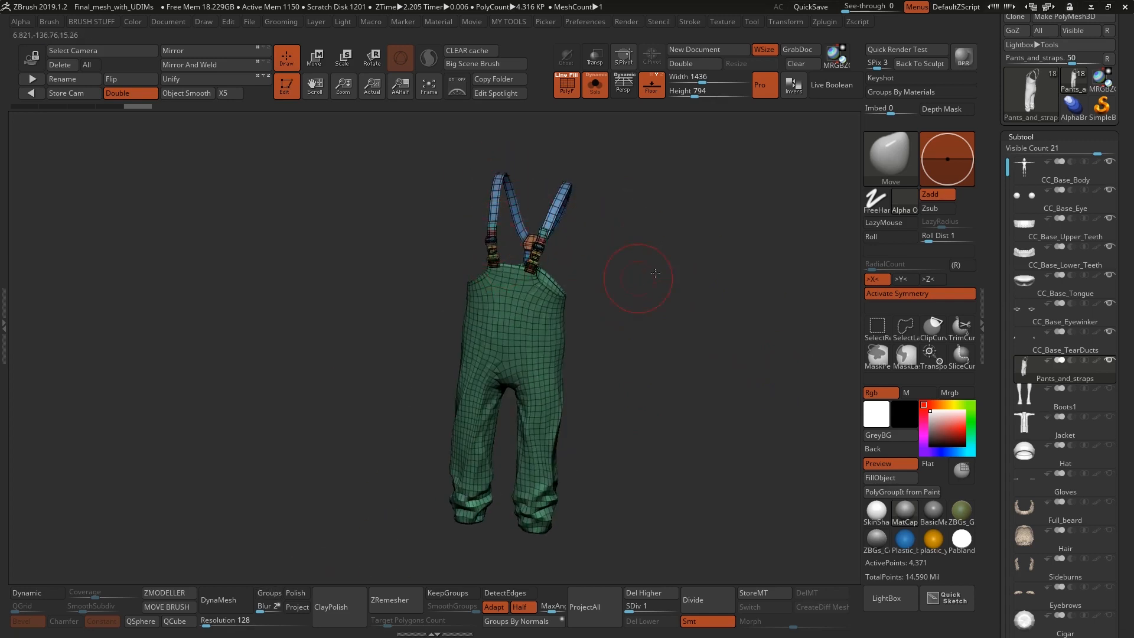
{"action": "left_click_drag", "start_coordinate": [561, 253], "coordinate": [557, 205], "text": "shift"}
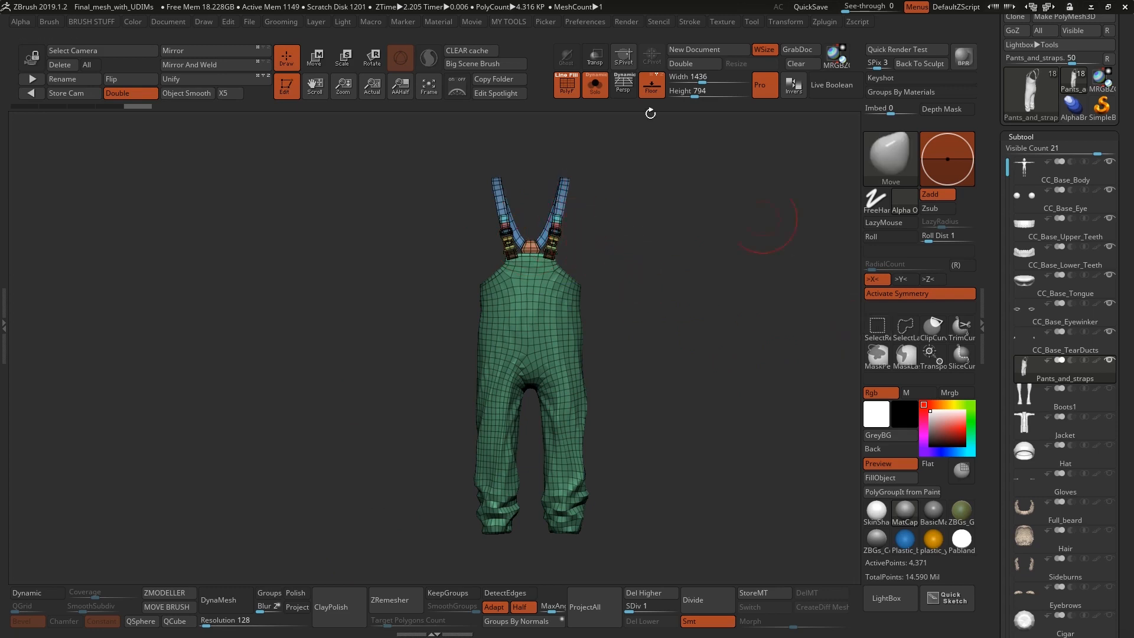
Step: Leave Solo on the pants, show and activate the Boots1 subtool, and isolate it with Solo
{"action": "left_click", "coordinate": [596, 84]}
{"action": "left_click_drag", "start_coordinate": [710, 335], "coordinate": [665, 317], "text": "alt"}
{"action": "left_click", "coordinate": [1110, 388]}
{"action": "left_click", "coordinate": [1111, 402]}
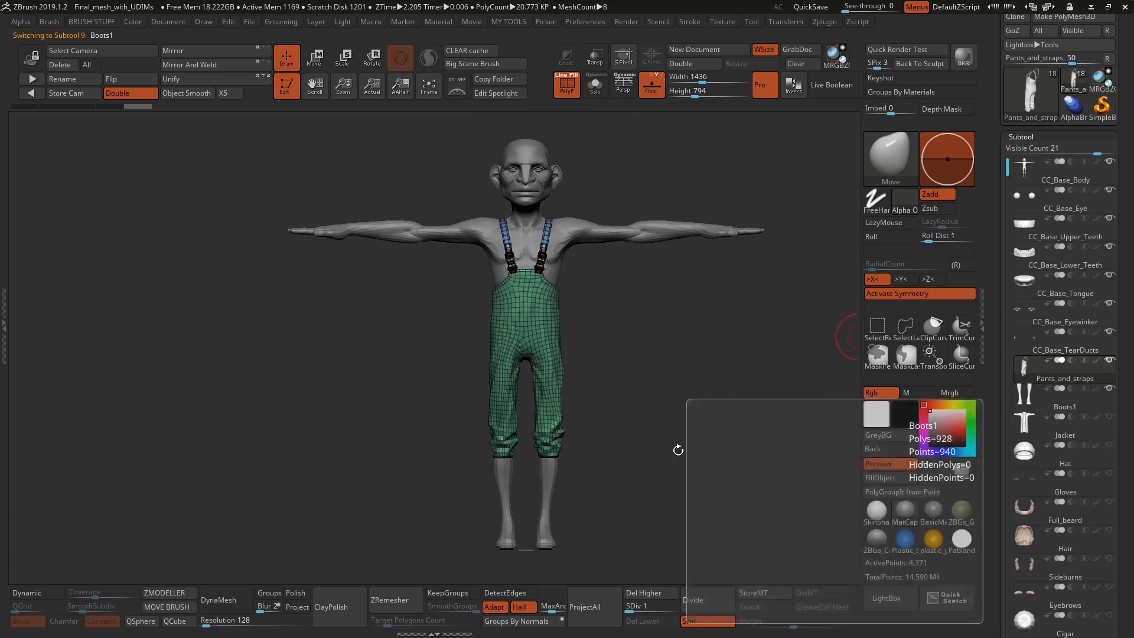
{"action": "left_click", "coordinate": [595, 83]}
Step: Examine the boots' wireframe, soles and open tops from the side, front and above
{"action": "left_click_drag", "start_coordinate": [618, 494], "coordinate": [582, 470], "text": "alt"}
{"action": "left_click_drag", "start_coordinate": [566, 341], "coordinate": [651, 321]}
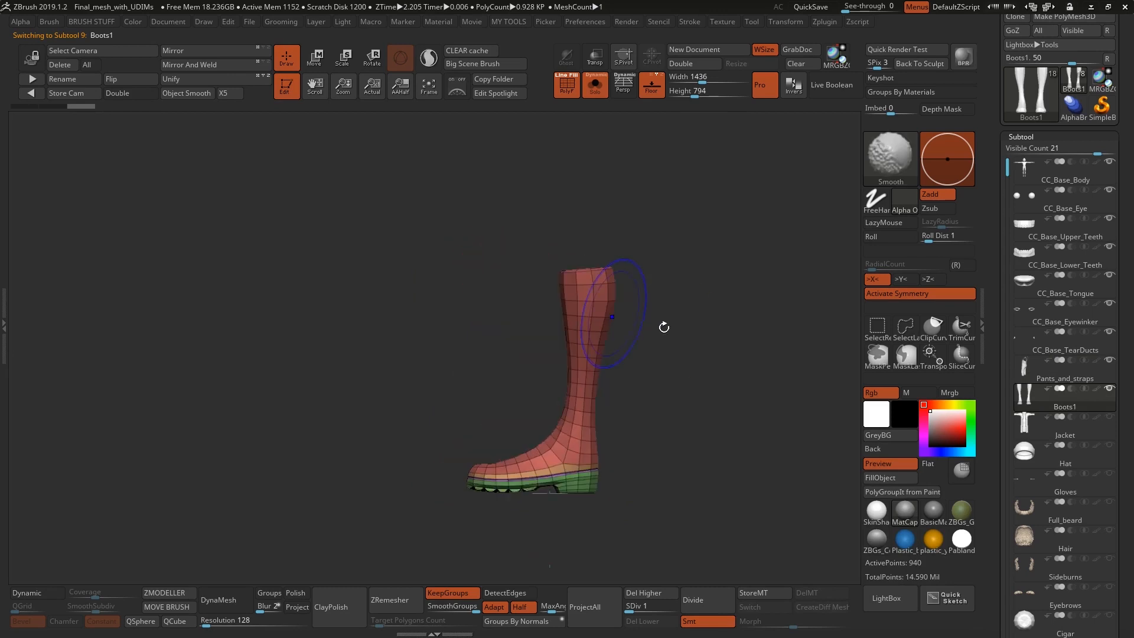
{"action": "left_click_drag", "start_coordinate": [598, 462], "coordinate": [572, 272]}
{"action": "left_click_drag", "start_coordinate": [657, 367], "coordinate": [671, 287]}
{"action": "left_click_drag", "start_coordinate": [666, 240], "coordinate": [627, 228]}
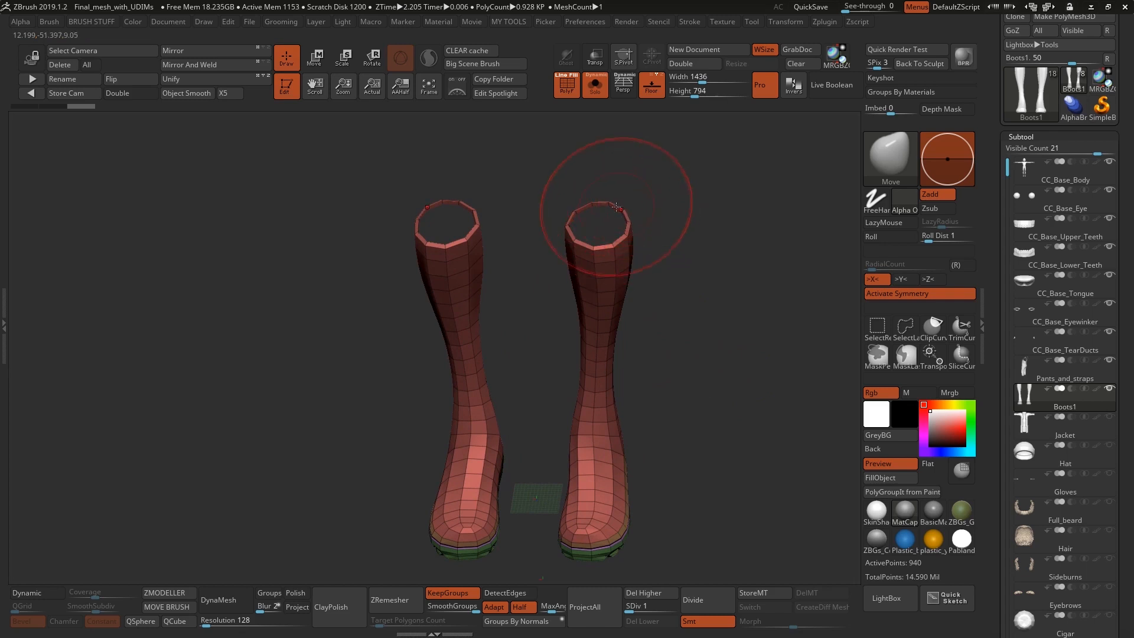
{"action": "left_click_drag", "start_coordinate": [671, 239], "coordinate": [671, 317], "text": "shift"}
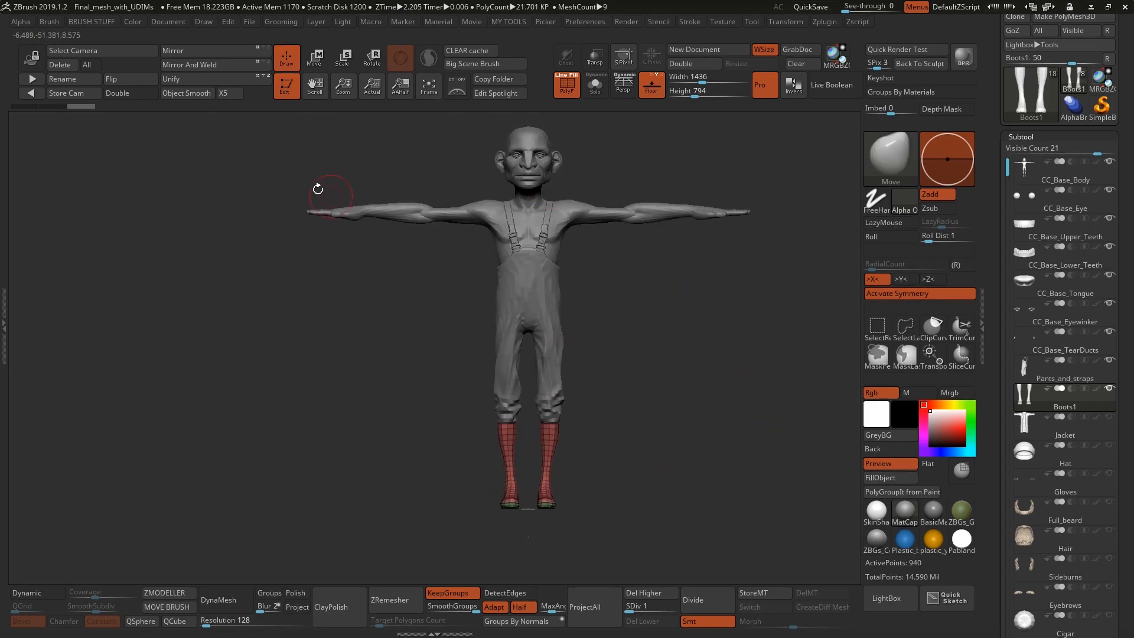
Step: Show the Jacket subtool on the character and make it the active subtool
{"action": "left_click", "coordinate": [1109, 418]}
{"action": "left_click", "coordinate": [1111, 438]}
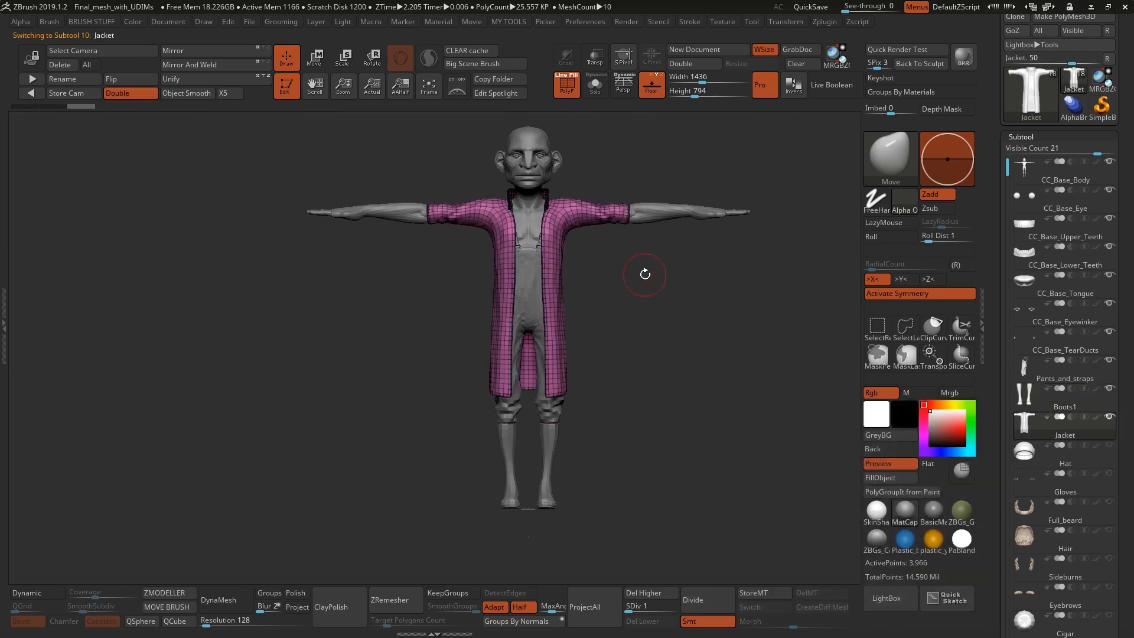
{"action": "left_click_drag", "start_coordinate": [622, 282], "coordinate": [613, 203]}
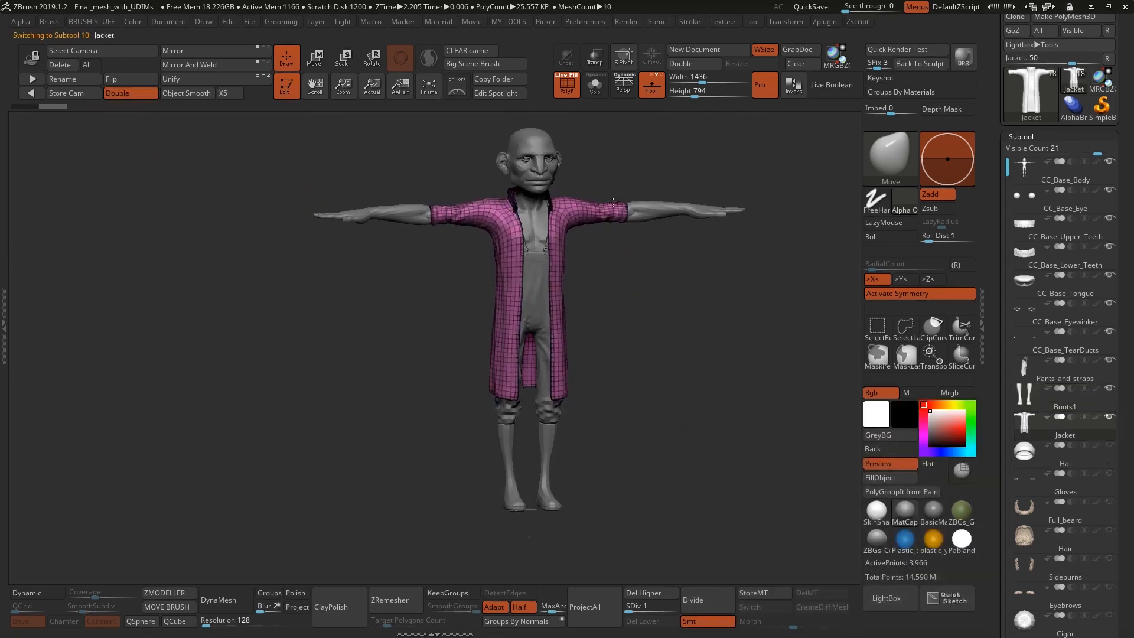
Step: Turn off PolyFrame and isolate the jacket with Solo
{"action": "left_click", "coordinate": [569, 91]}
{"action": "left_click_drag", "start_coordinate": [620, 248], "coordinate": [552, 251], "text": "shift"}
{"action": "left_click_drag", "start_coordinate": [632, 344], "coordinate": [650, 254]}
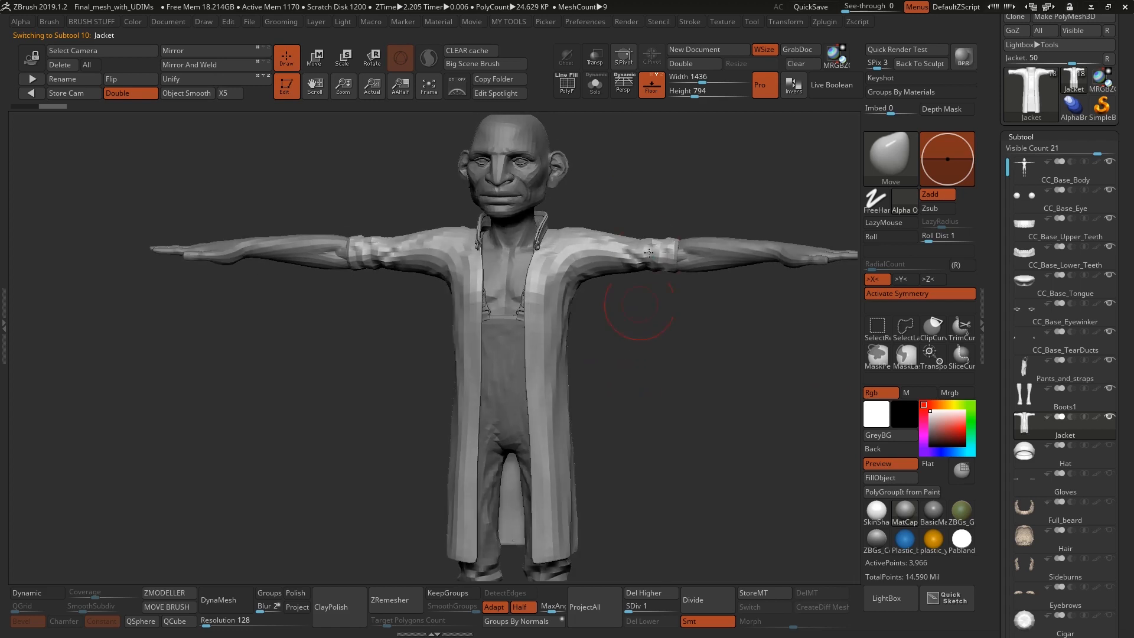
{"action": "left_click_drag", "start_coordinate": [642, 349], "coordinate": [645, 320], "text": "alt"}
{"action": "key", "text": "alt+s"}
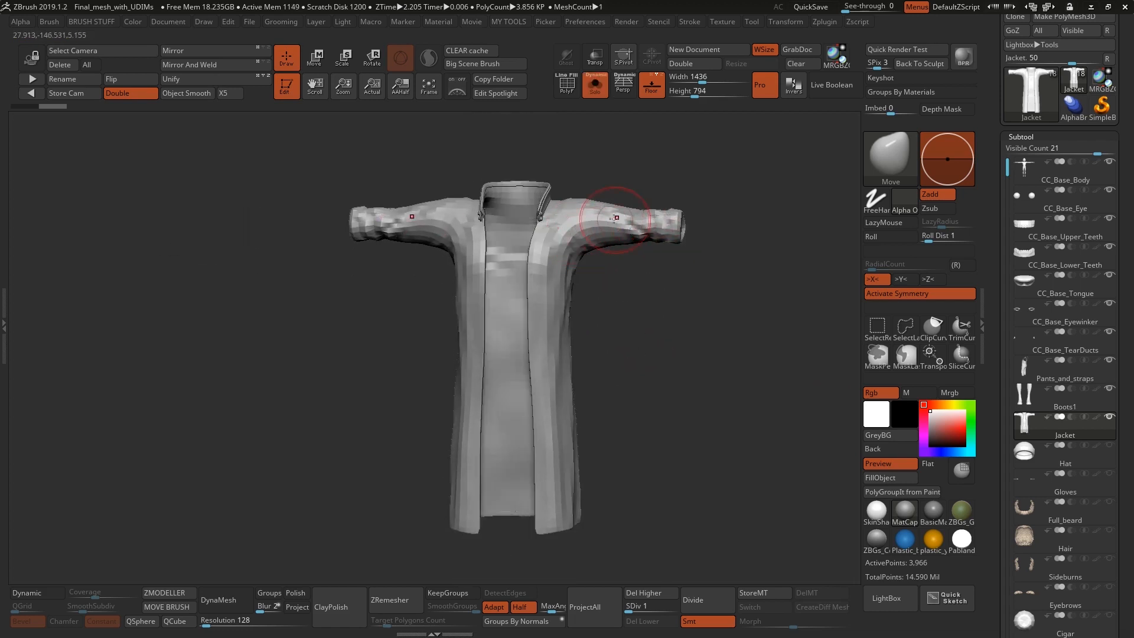
Step: Turn PolyFrame on for the jacket and examine its topology around the collar, sleeves and front opening
{"action": "key", "text": "shift+f"}
{"action": "left_click_drag", "start_coordinate": [638, 302], "coordinate": [647, 286]}
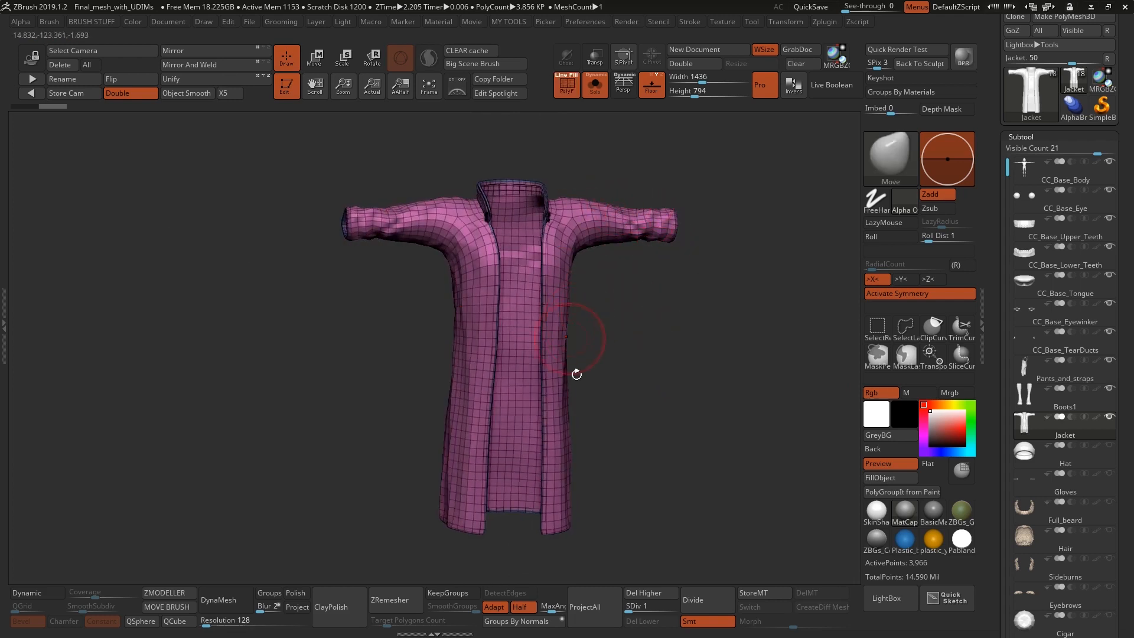
{"action": "right_click_drag", "start_coordinate": [647, 318], "coordinate": [656, 314], "text": "shift"}
{"action": "right_click_drag", "start_coordinate": [510, 154], "coordinate": [535, 248]}
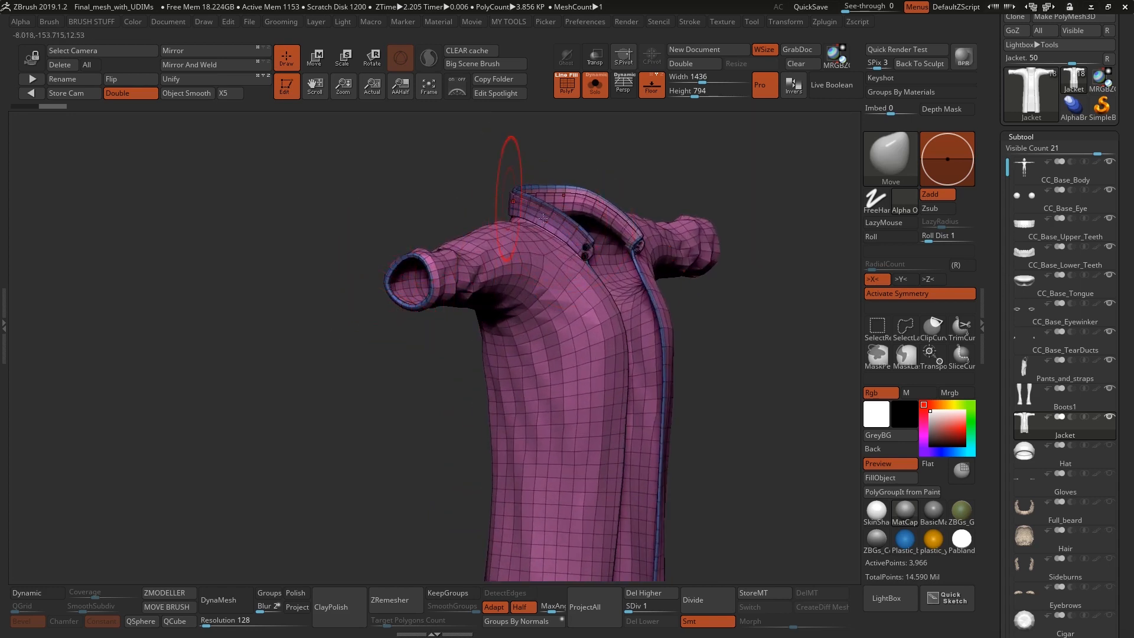
{"action": "right_click_drag", "start_coordinate": [581, 232], "coordinate": [617, 254], "text": "ctrl"}
{"action": "right_click_drag", "start_coordinate": [617, 254], "coordinate": [561, 278]}
{"action": "right_click_drag", "start_coordinate": [638, 351], "coordinate": [775, 433], "text": "ctrl"}
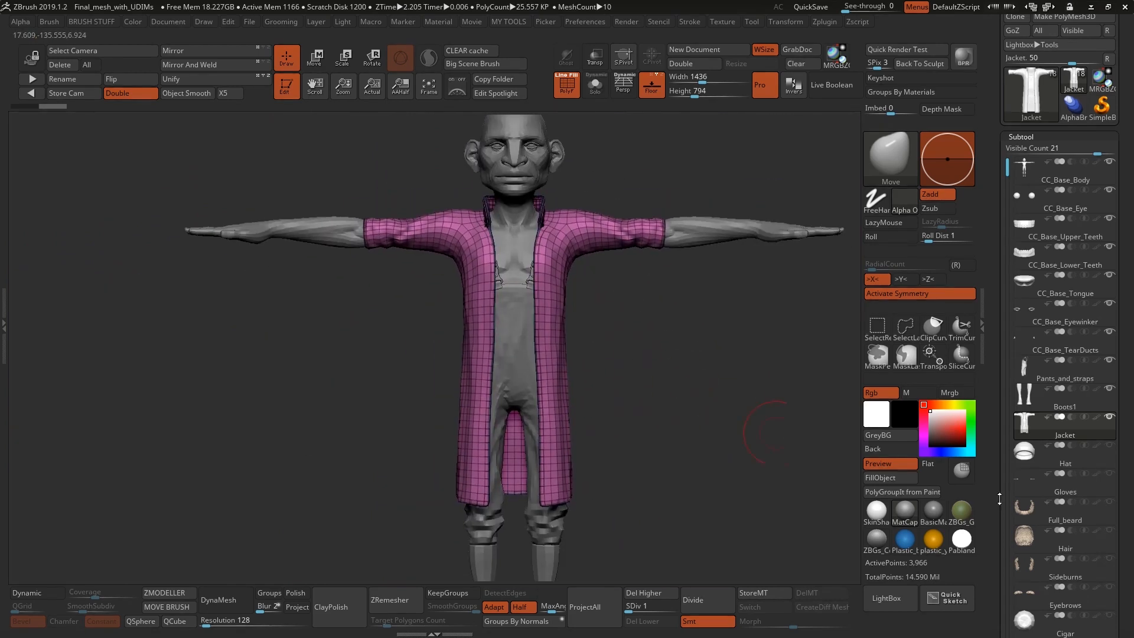
Step: Show the Hat subtool, make it active and examine its wireframe on the character's head
{"action": "left_click", "coordinate": [1110, 457]}
{"action": "right_click_drag", "start_coordinate": [818, 372], "coordinate": [770, 325]}
{"action": "right_click_drag", "start_coordinate": [753, 267], "coordinate": [721, 251]}
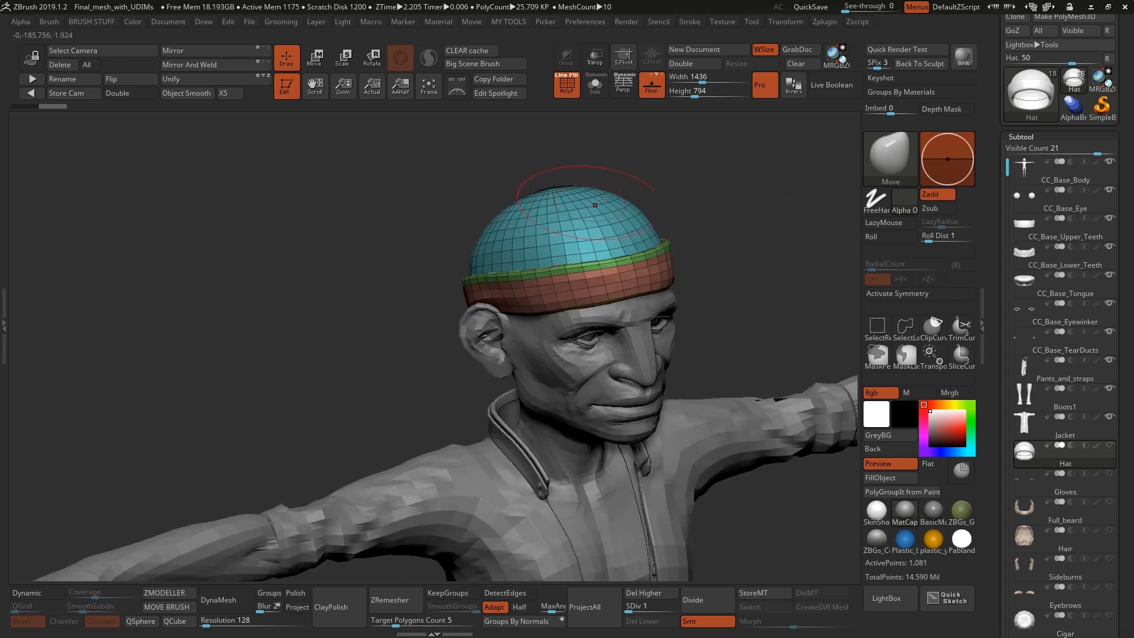
{"action": "right_click_drag", "start_coordinate": [618, 169], "coordinate": [669, 278]}
{"action": "left_click_drag", "start_coordinate": [725, 254], "coordinate": [683, 414]}
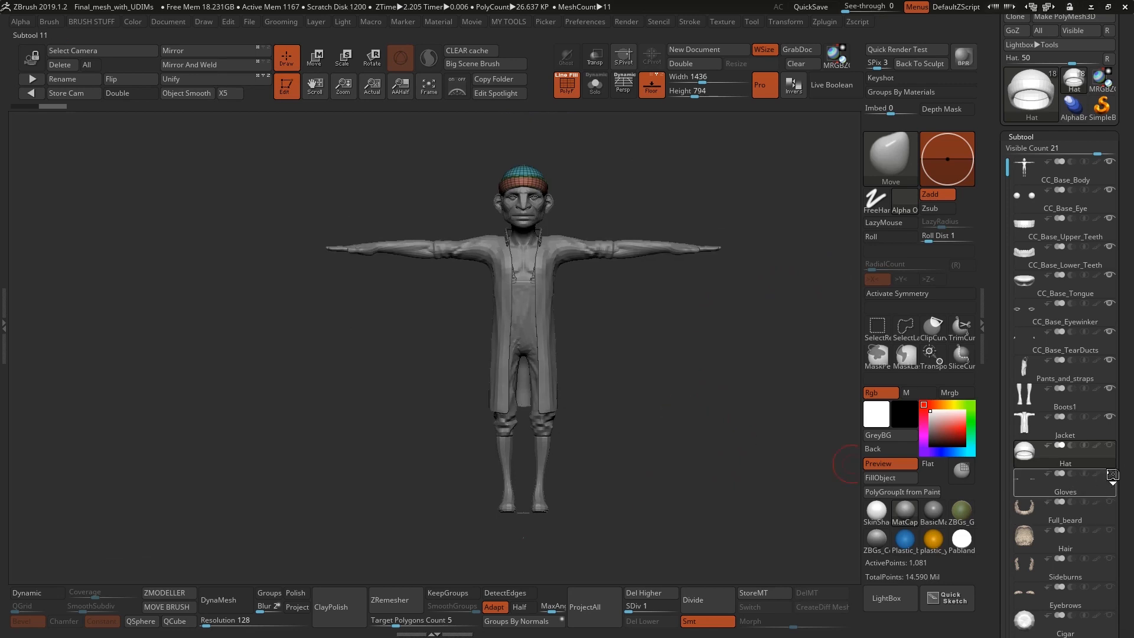
Step: Hide the hat, make the Gloves subtool visible and active, and examine the glove wireframe from the front and above
{"action": "left_click", "coordinate": [1099, 490]}
{"action": "key", "text": "f"}
{"action": "left_click_drag", "start_coordinate": [638, 363], "coordinate": [720, 378]}
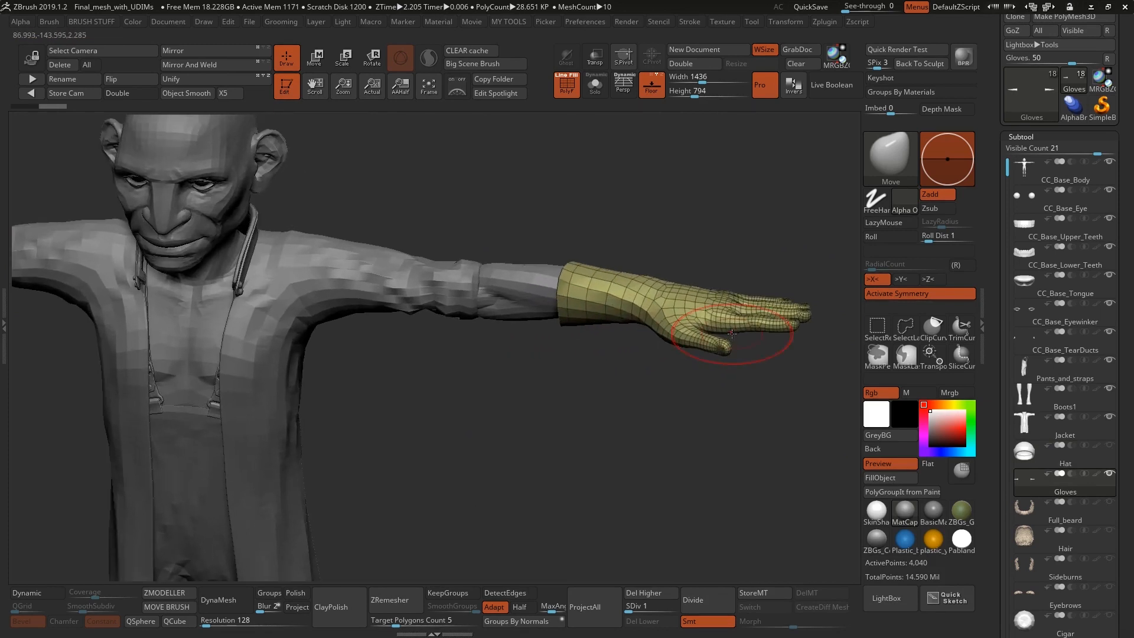
{"action": "left_click_drag", "start_coordinate": [712, 304], "coordinate": [721, 305]}
{"action": "left_click_drag", "start_coordinate": [634, 385], "coordinate": [624, 349]}
{"action": "right_click_drag", "start_coordinate": [586, 333], "coordinate": [610, 301], "text": "shift"}
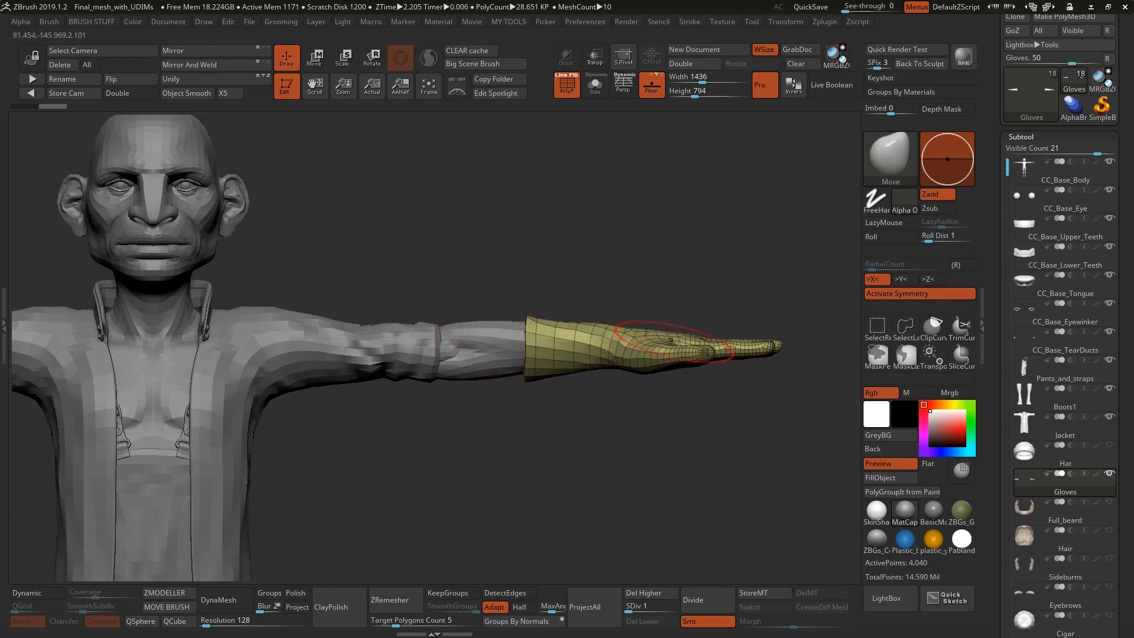
{"action": "left_click_drag", "start_coordinate": [656, 287], "coordinate": [657, 324]}
Step: Switch to the CC_Base_Body subtool in isolation and examine the topology of its arm and hand
{"action": "mouse_move", "coordinate": [1067, 177]}
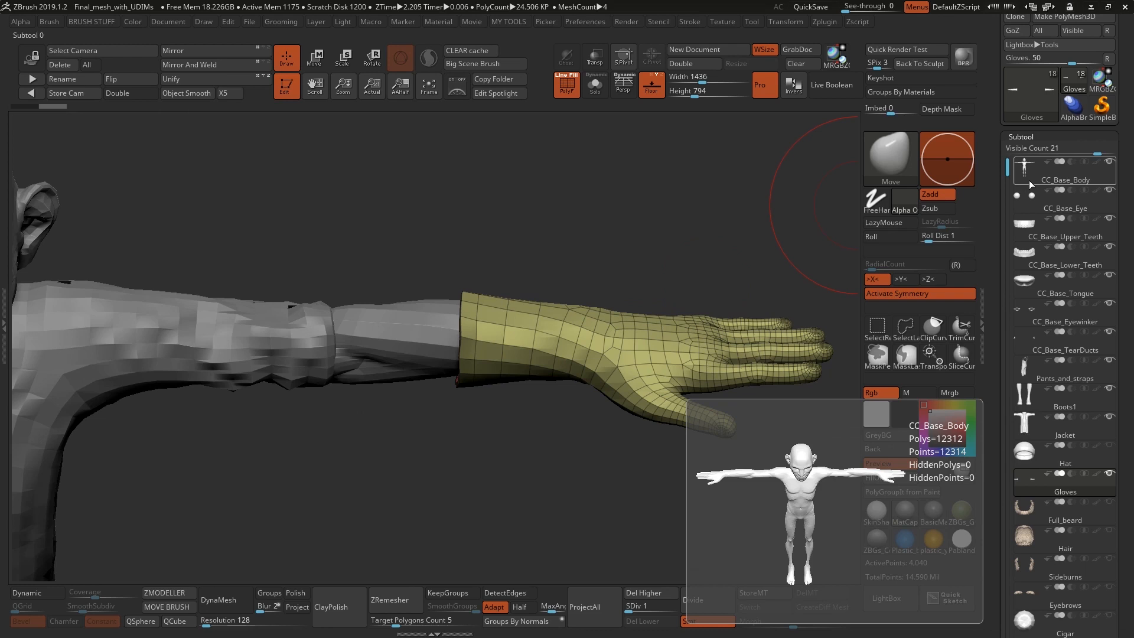
{"action": "left_click", "coordinate": [1050, 178]}
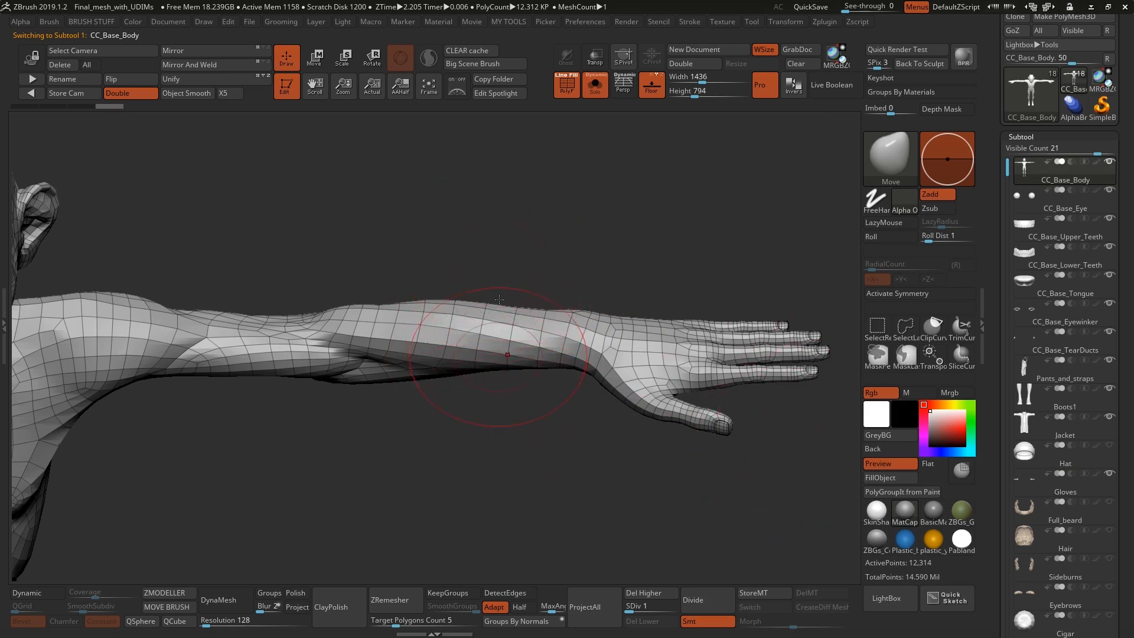
{"action": "left_click_drag", "start_coordinate": [489, 418], "coordinate": [496, 284]}
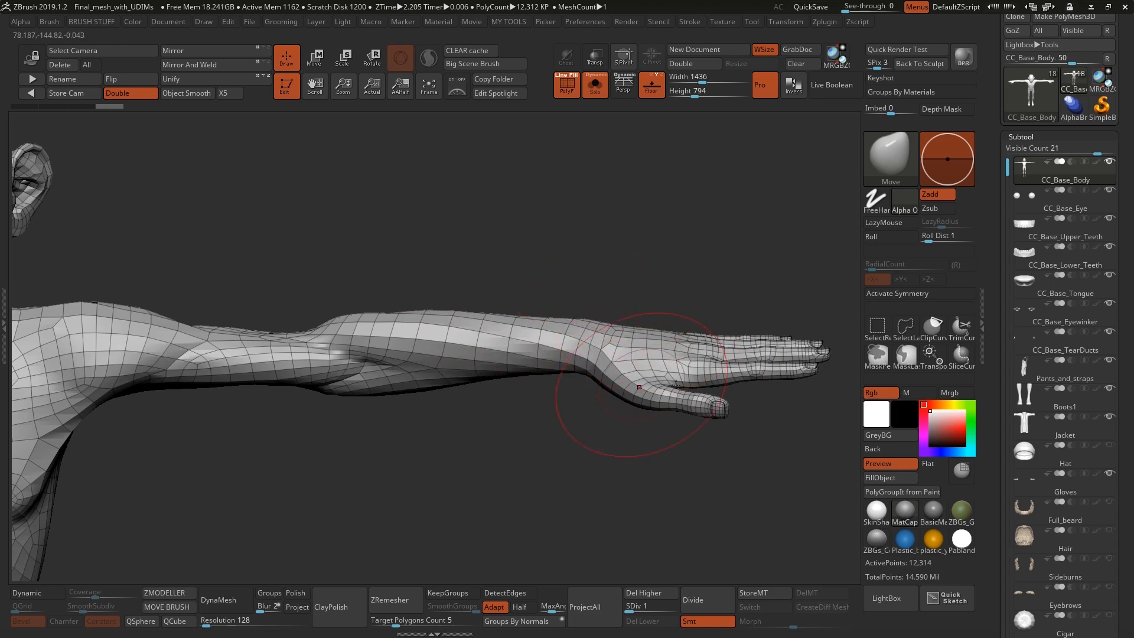
{"action": "right_click_drag", "start_coordinate": [714, 379], "coordinate": [651, 322], "text": "alt"}
{"action": "right_click_drag", "start_coordinate": [745, 414], "coordinate": [672, 326]}
{"action": "right_click_drag", "start_coordinate": [727, 444], "coordinate": [689, 308]}
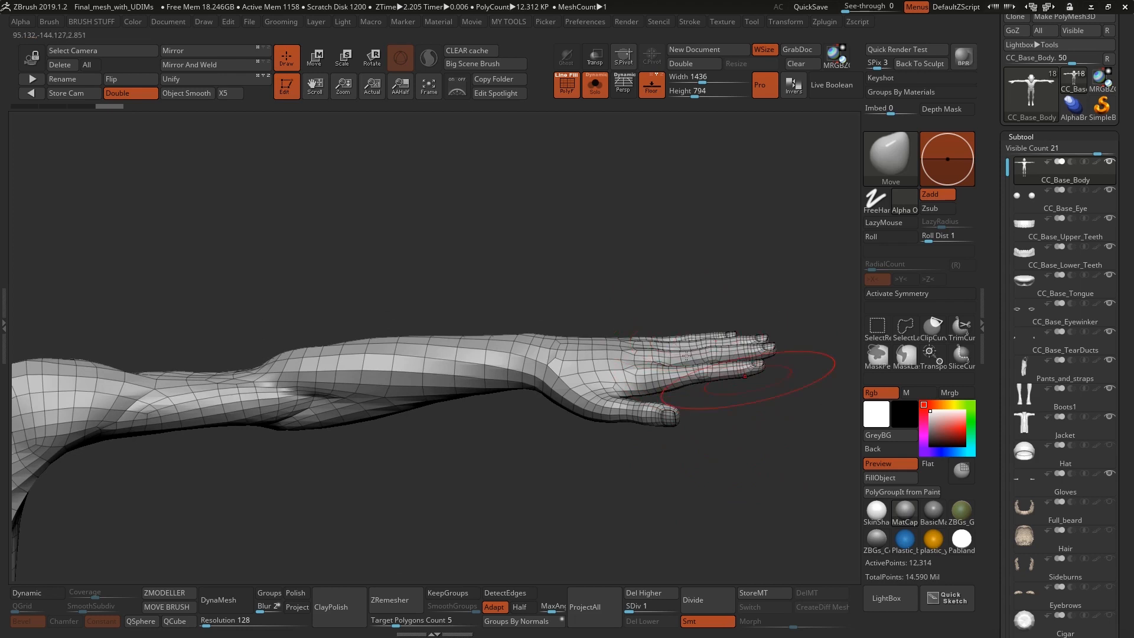
{"action": "mouse_move", "coordinate": [736, 417]}
{"action": "left_mouse_down"}
{"action": "mouse_move", "coordinate": [744, 410]}
{"action": "mouse_move", "coordinate": [717, 456]}
{"action": "mouse_move", "coordinate": [740, 431]}
{"action": "left_mouse_up"}
Step: Switch between the Gloves and CC_Base_Body subtools to compare their hand topology, ending with Gloves on the whole character
{"action": "left_click", "coordinate": [543, 364], "text": "alt"}
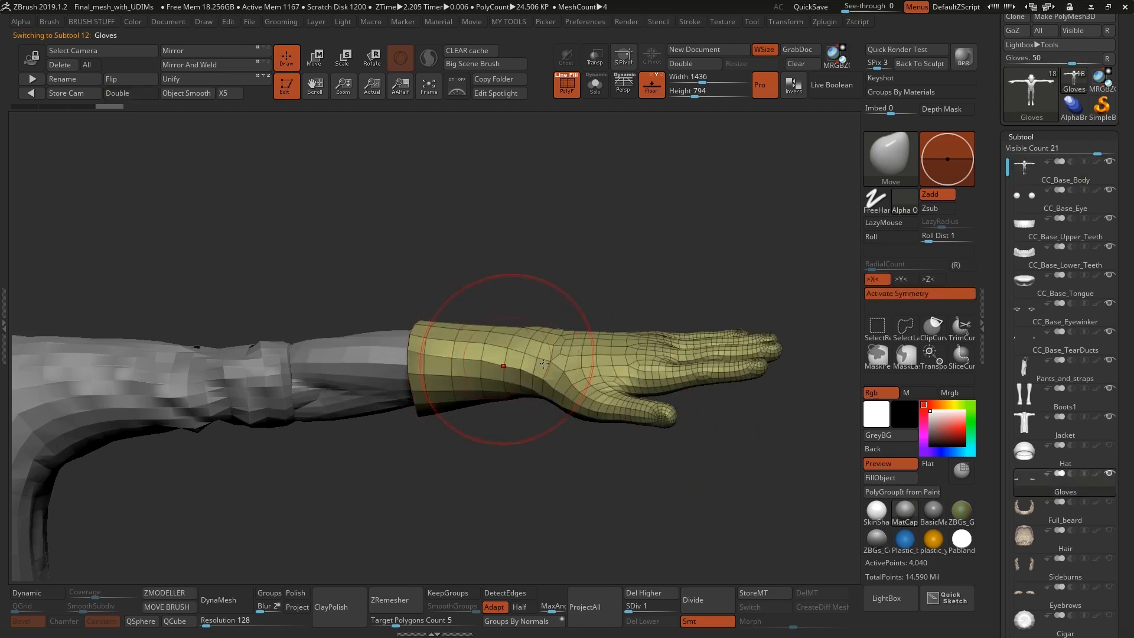
{"action": "left_click_drag", "start_coordinate": [679, 322], "coordinate": [713, 383]}
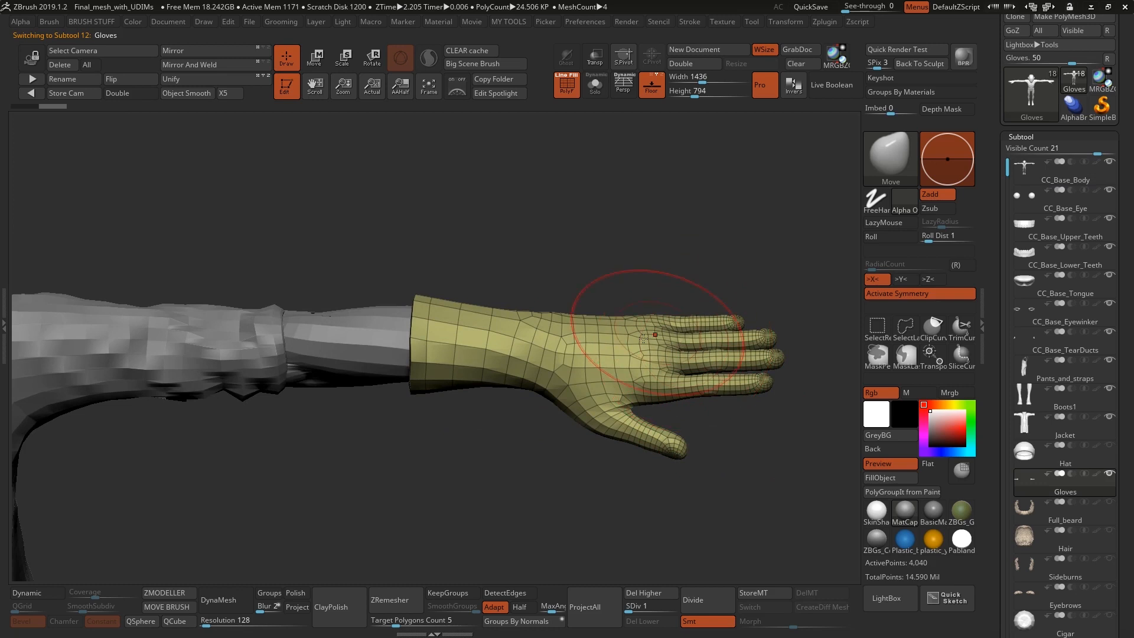
{"action": "left_click", "coordinate": [1054, 179]}
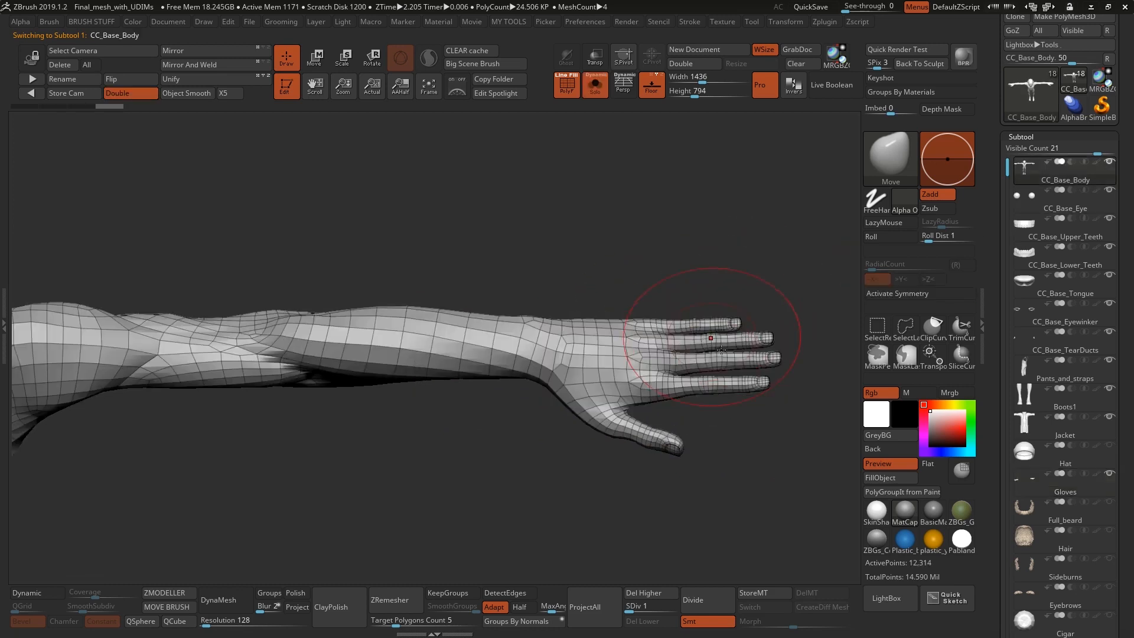
{"action": "left_click", "coordinate": [664, 435], "text": "alt"}
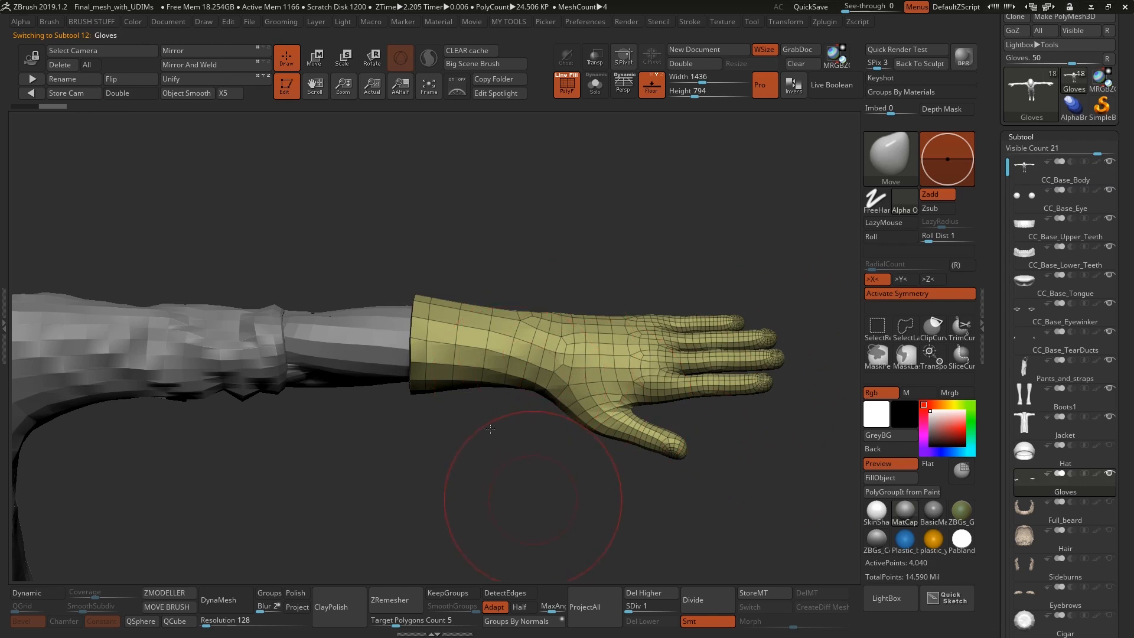
{"action": "key", "text": "f"}
{"action": "left_click_drag", "start_coordinate": [512, 467], "coordinate": [593, 389], "text": "alt"}
{"action": "left_click_drag", "start_coordinate": [641, 430], "coordinate": [624, 395], "text": "alt"}
{"action": "left_click_drag", "start_coordinate": [620, 342], "coordinate": [738, 357]}
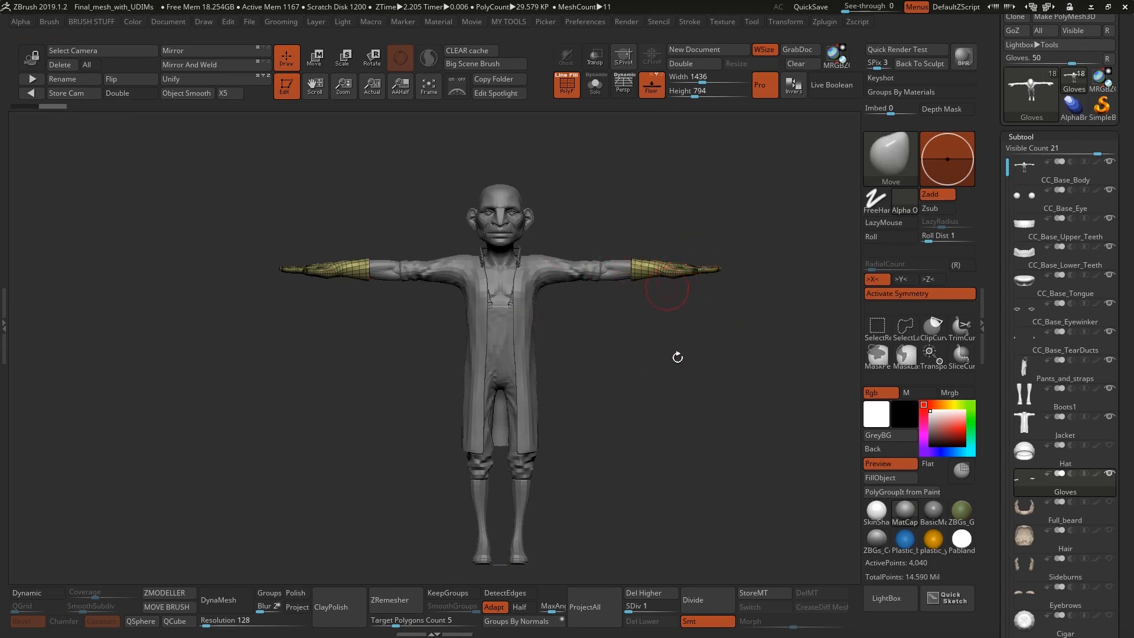
{"action": "left_click_drag", "start_coordinate": [687, 371], "coordinate": [685, 362], "text": "alt"}
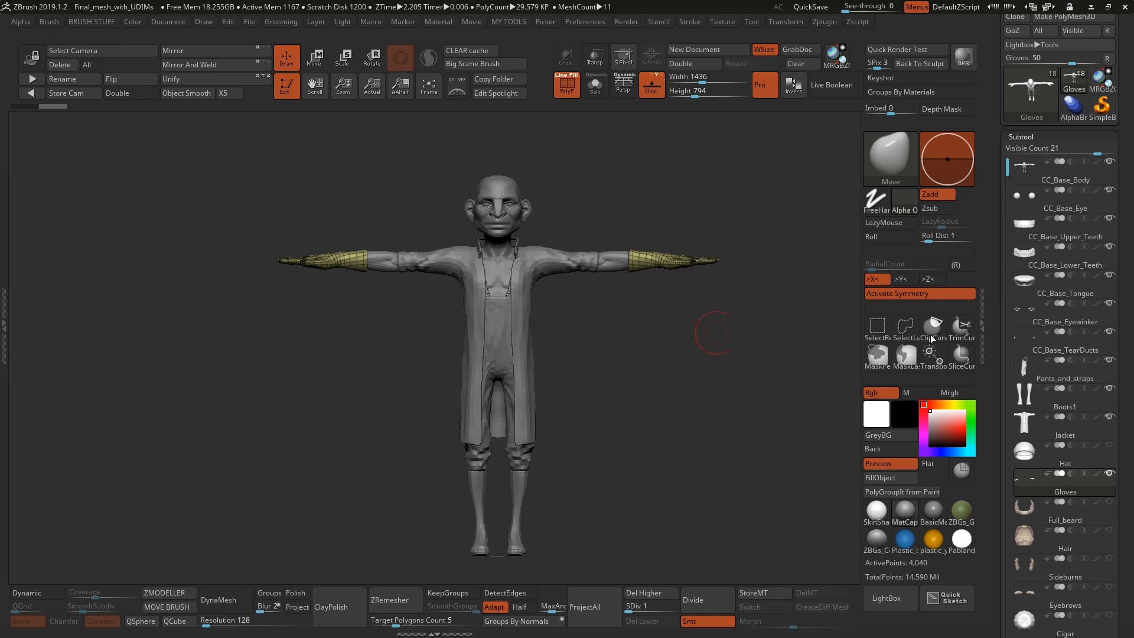
Step: Make CC_Base_Body the active subtool and show the Hair subtool on the head
{"action": "scroll", "coordinate": [1039, 302], "scroll_direction": "down", "scroll_amount": 5}
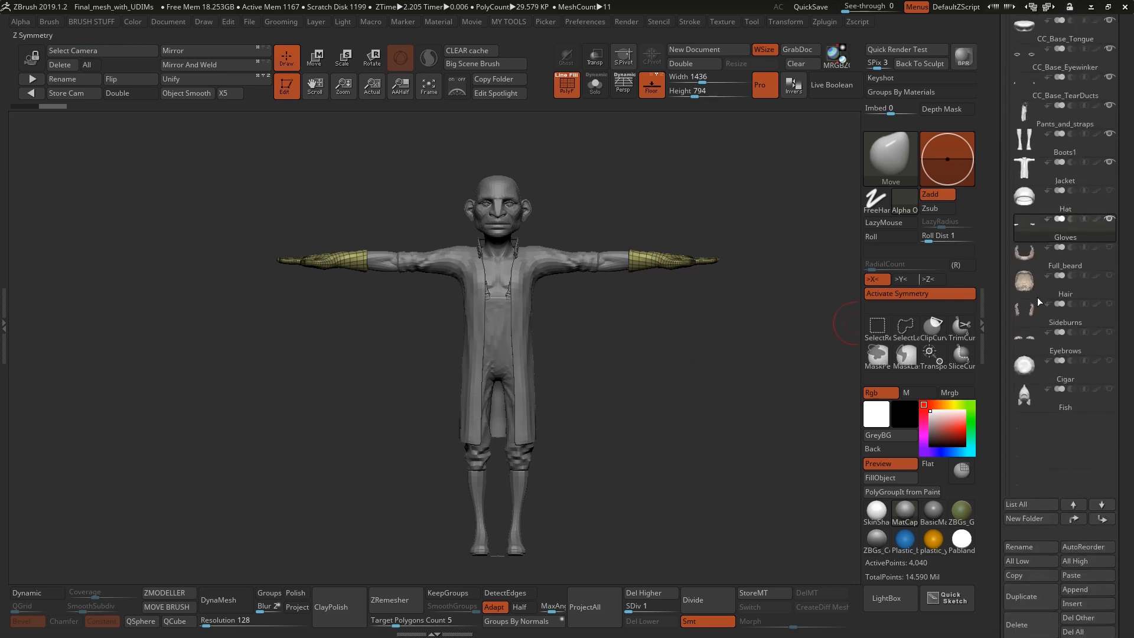
{"action": "left_click_drag", "start_coordinate": [692, 322], "coordinate": [699, 376], "text": "alt"}
{"action": "left_click_drag", "start_coordinate": [506, 254], "coordinate": [489, 303], "text": "alt"}
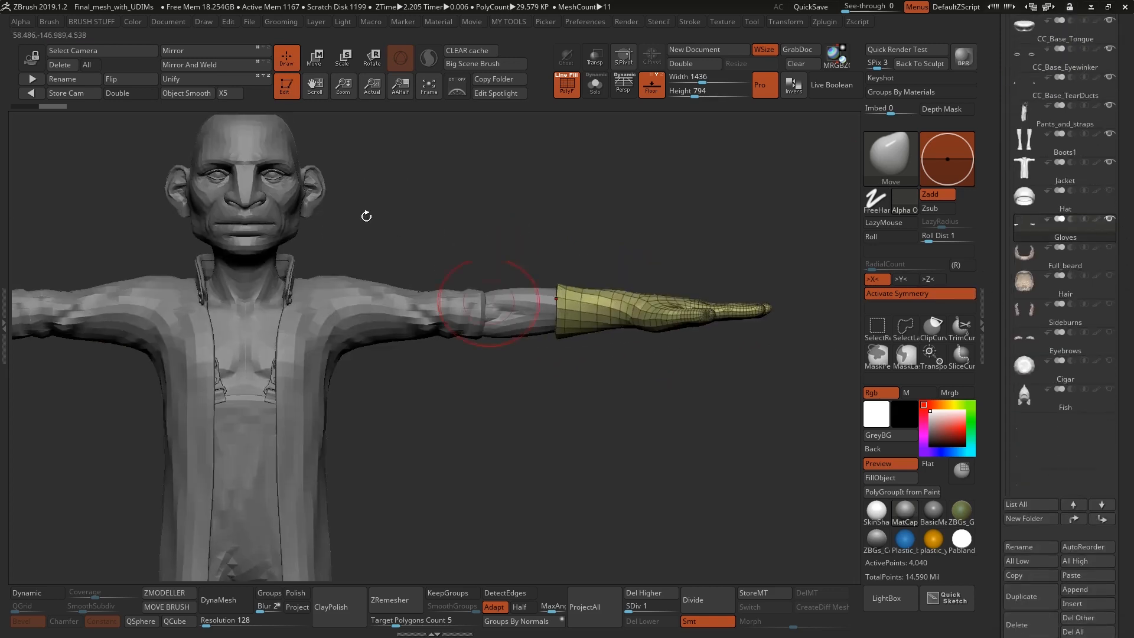
{"action": "right_click_drag", "start_coordinate": [366, 216], "coordinate": [617, 360], "text": "alt"}
{"action": "left_click", "coordinate": [464, 280], "text": "alt"}
{"action": "right_click_drag", "start_coordinate": [466, 282], "coordinate": [483, 328], "text": "ctrl"}
{"action": "left_click", "coordinate": [1109, 275]}
{"action": "left_click_drag", "start_coordinate": [829, 308], "coordinate": [656, 309]}
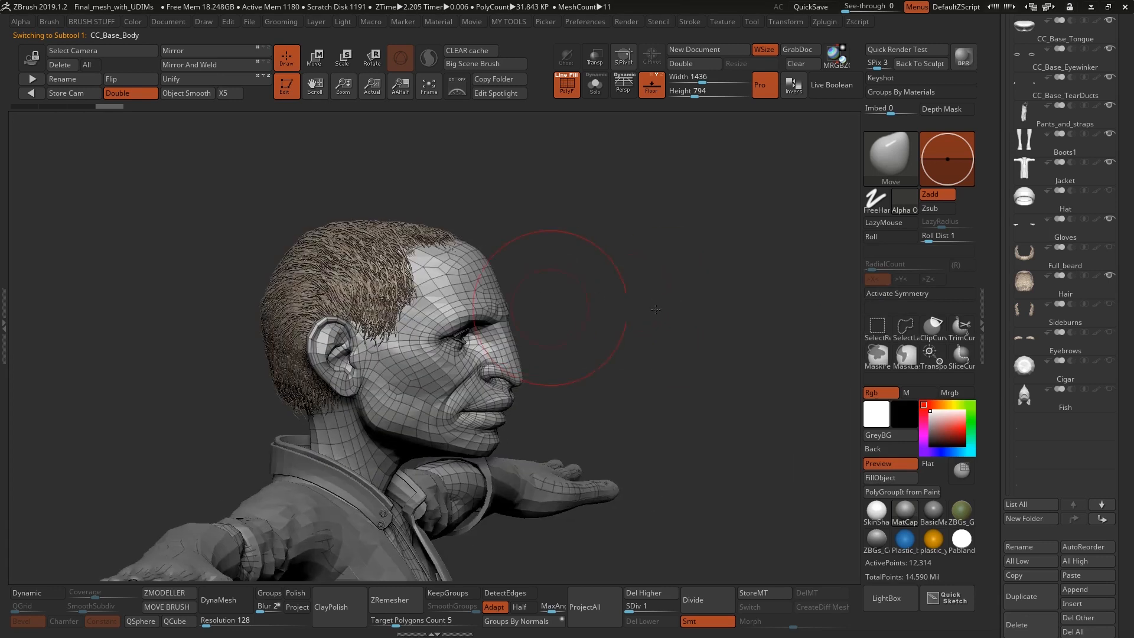
Step: Show the Sideburns and Eyebrows subtools on the head and reduce the brush size
{"action": "right_click_drag", "start_coordinate": [655, 309], "coordinate": [759, 316], "text": "alt"}
{"action": "left_click", "coordinate": [1109, 303]}
{"action": "mouse_move", "coordinate": [1046, 346]}
{"action": "left_click", "coordinate": [1109, 332]}
{"action": "mouse_move", "coordinate": [644, 315]}
{"action": "right_mouse_down"}
{"action": "mouse_move", "coordinate": [716, 261]}
{"action": "mouse_move", "coordinate": [706, 241]}
{"action": "mouse_move", "coordinate": [720, 265]}
{"action": "mouse_move", "coordinate": [738, 244]}
{"action": "right_mouse_up"}
{"action": "key", "text": "space"}
{"action": "left_click", "coordinate": [725, 246]}
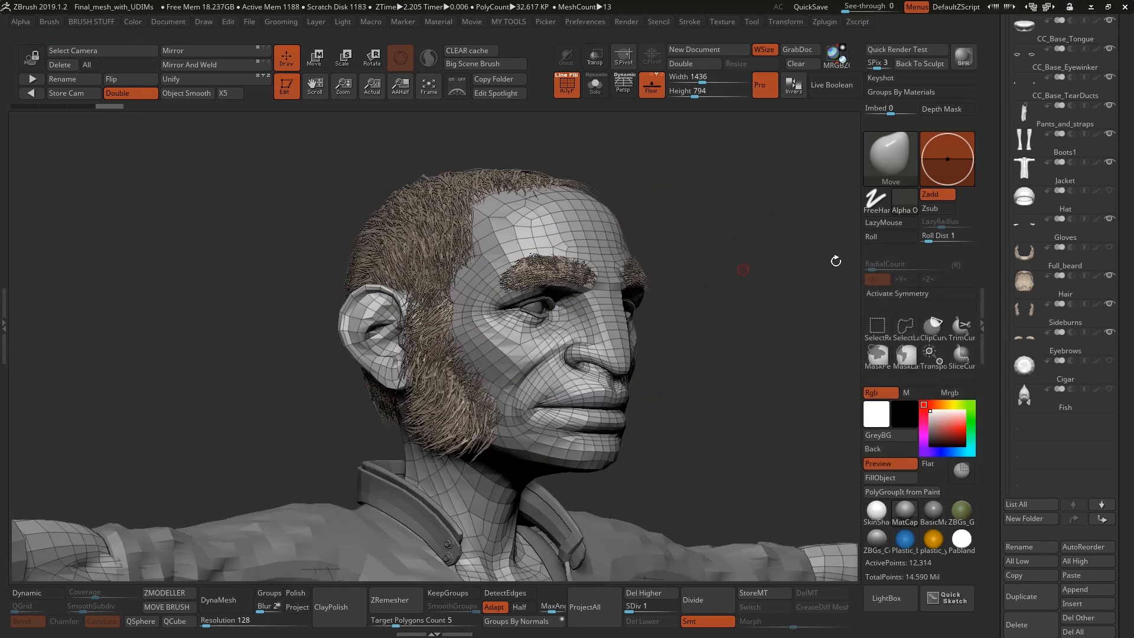
{"action": "right_click_drag", "start_coordinate": [737, 337], "coordinate": [706, 315]}
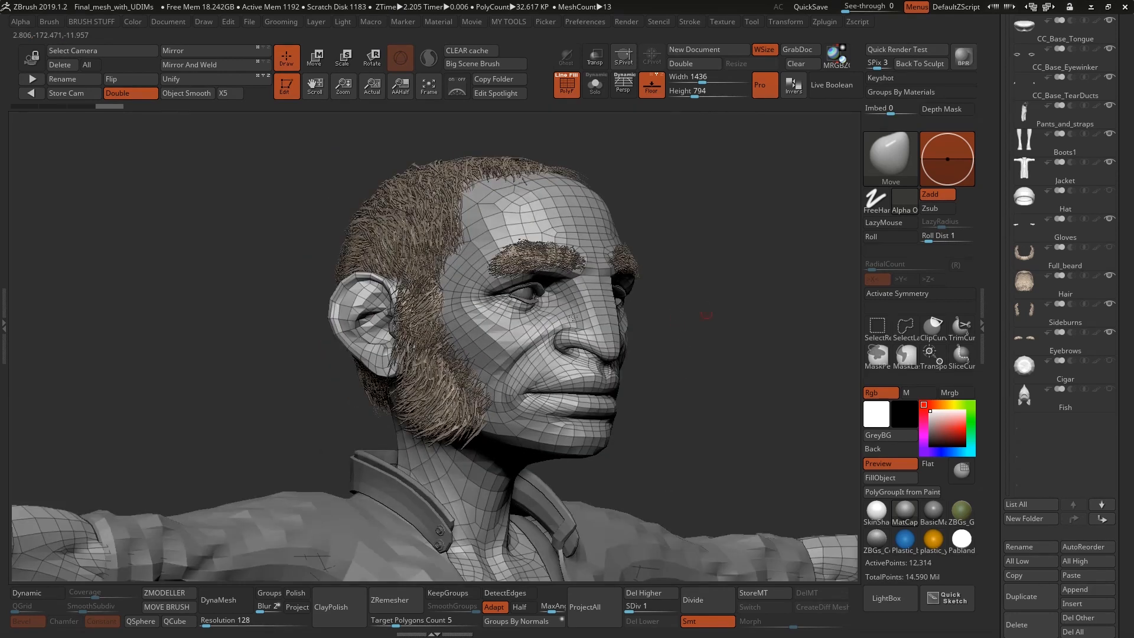
Step: Show the Full_beard subtool briefly to view it on the face, and hide it again
{"action": "left_click", "coordinate": [1110, 249]}
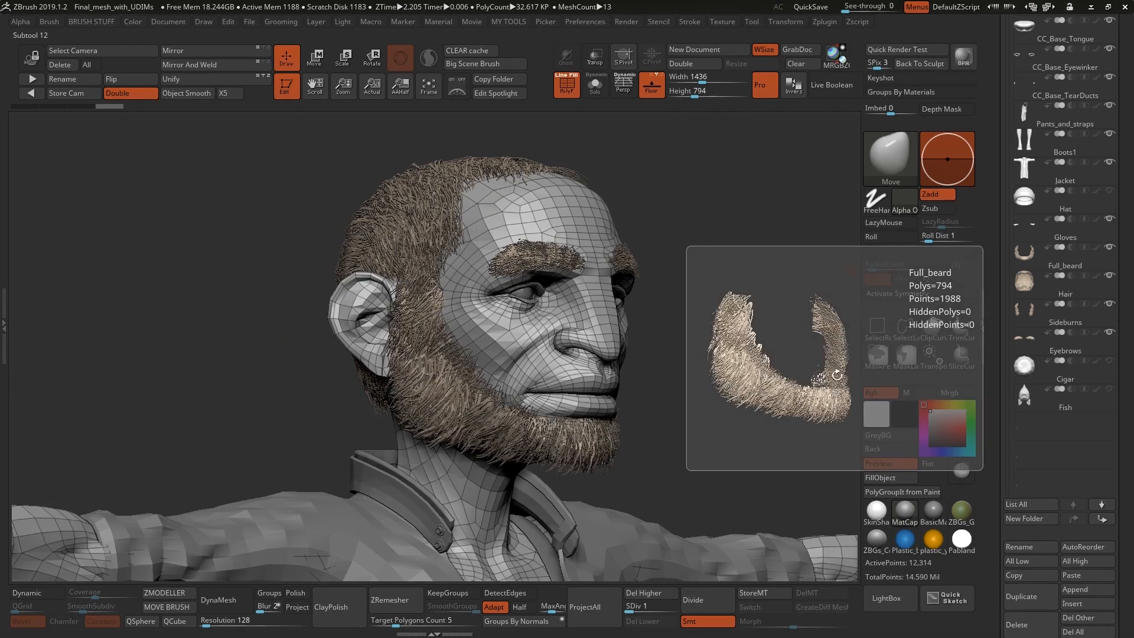
{"action": "left_click_drag", "start_coordinate": [683, 356], "coordinate": [774, 361]}
{"action": "left_click", "coordinate": [1109, 248]}
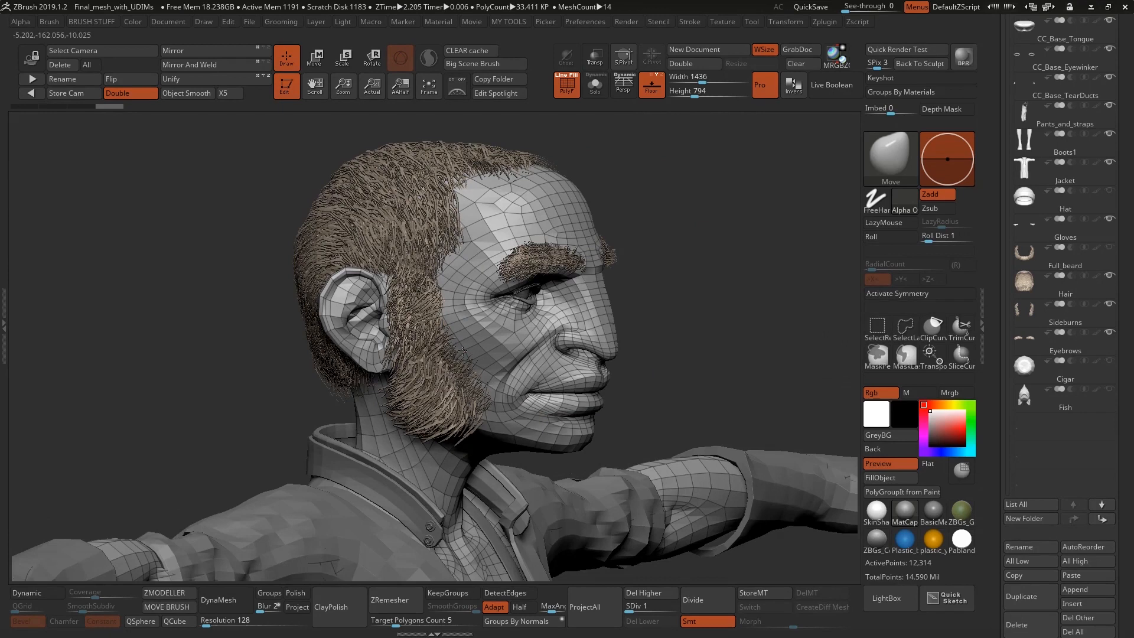
{"action": "left_click_drag", "start_coordinate": [759, 319], "coordinate": [766, 331]}
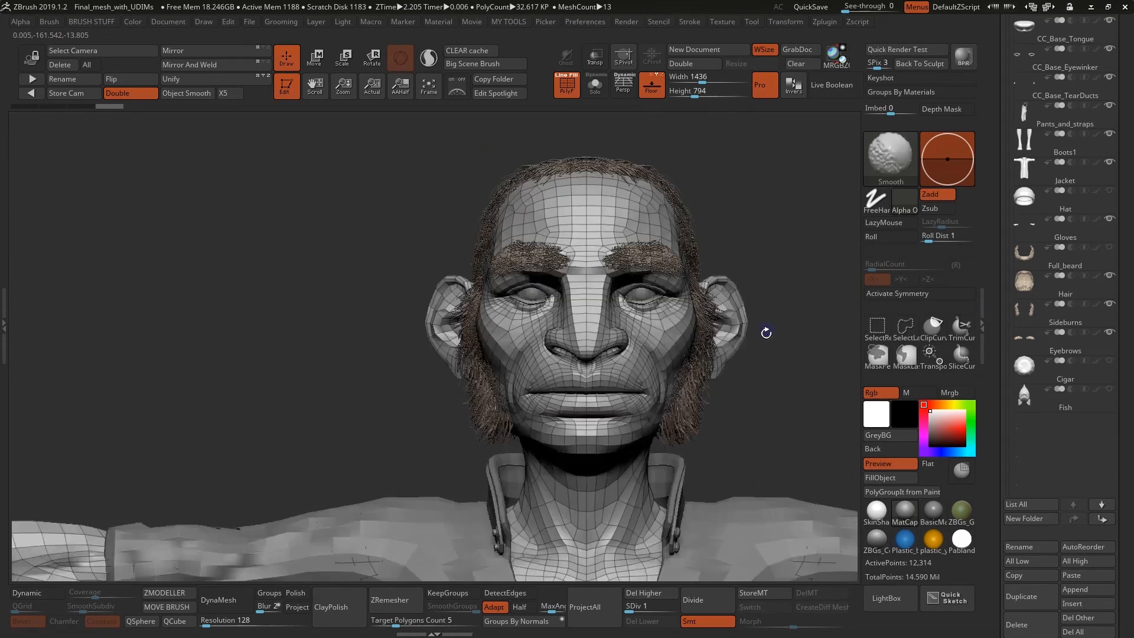
Step: Make the Hair subtool and then the Sideburns subtool active while viewing the head in profile
{"action": "left_click_drag", "start_coordinate": [752, 391], "coordinate": [701, 308], "text": "alt"}
{"action": "left_click_drag", "start_coordinate": [694, 252], "coordinate": [759, 255]}
{"action": "left_click", "coordinate": [534, 260], "text": "alt"}
{"action": "left_click_drag", "start_coordinate": [630, 219], "coordinate": [622, 147], "text": "alt"}
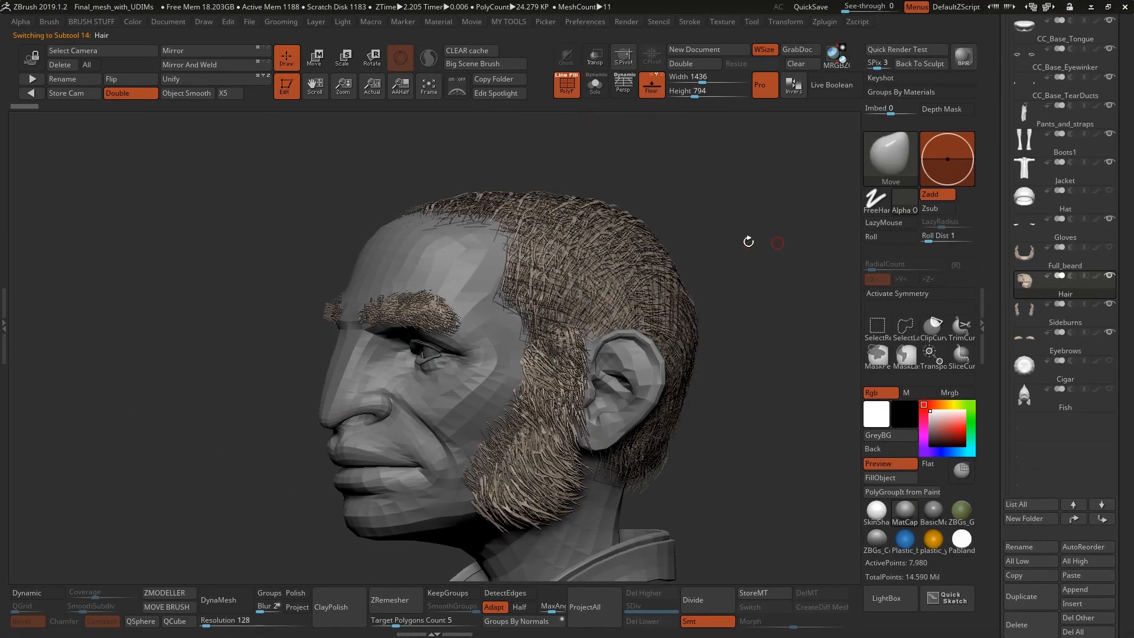
{"action": "left_click", "coordinate": [560, 456], "text": "alt"}
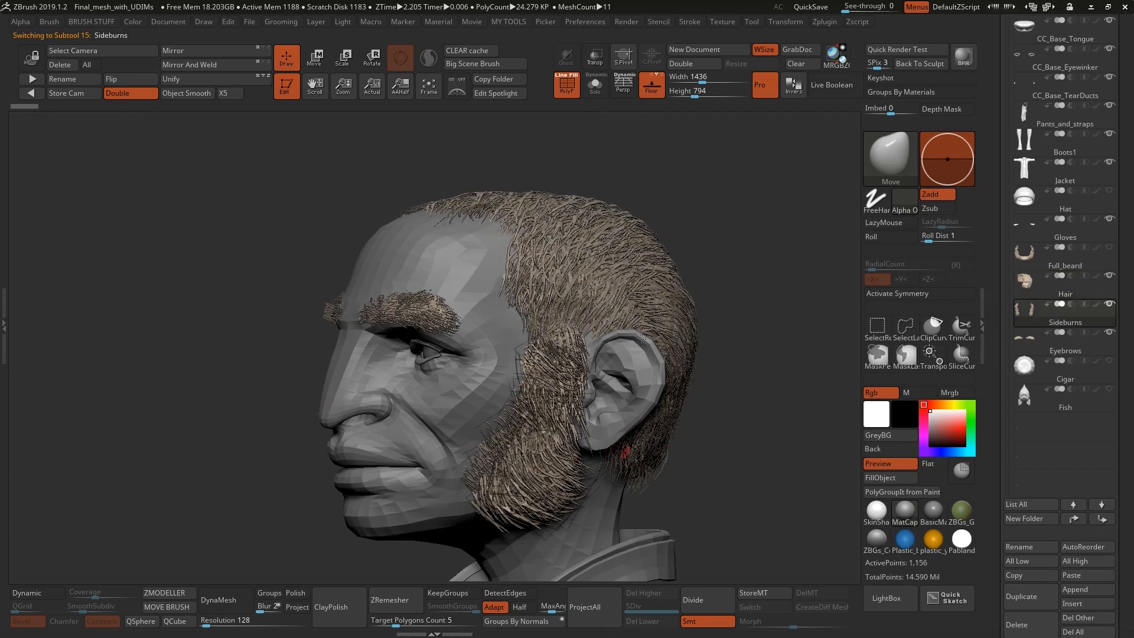
Step: Turn off the beard01 texture on the Sideburns subtool and isolate its polygrouped cards with Solo
{"action": "left_click_drag", "start_coordinate": [624, 454], "coordinate": [640, 339], "text": "alt"}
{"action": "key", "text": "1"}
{"action": "left_click", "coordinate": [660, 539]}
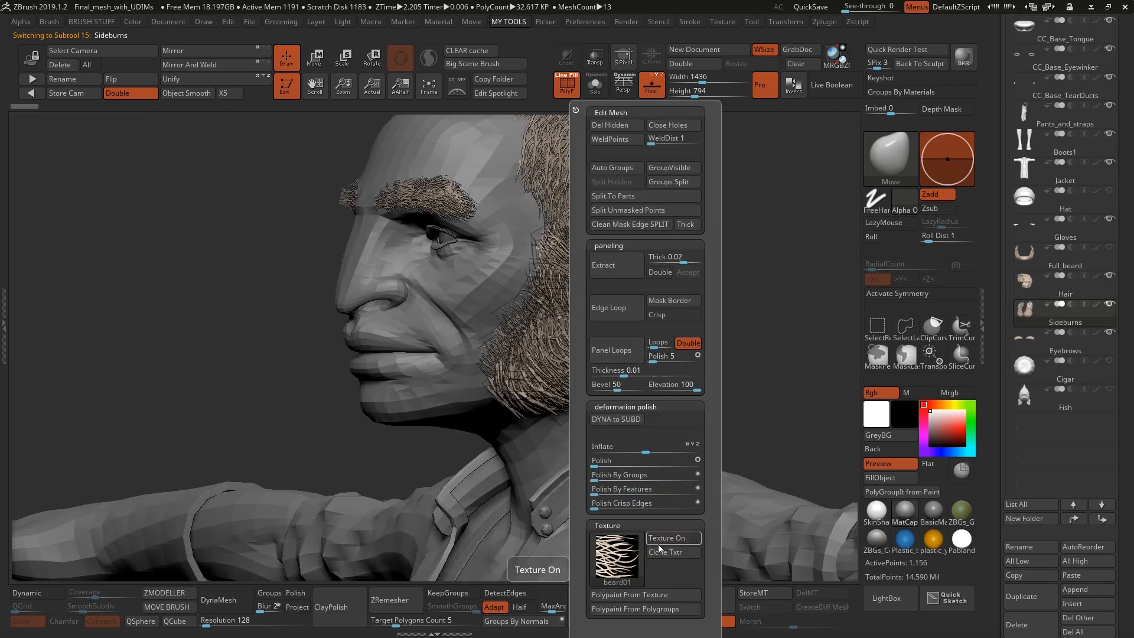
{"action": "right_click_drag", "start_coordinate": [548, 323], "coordinate": [596, 389], "text": "ctrl"}
{"action": "key", "text": "alt+s"}
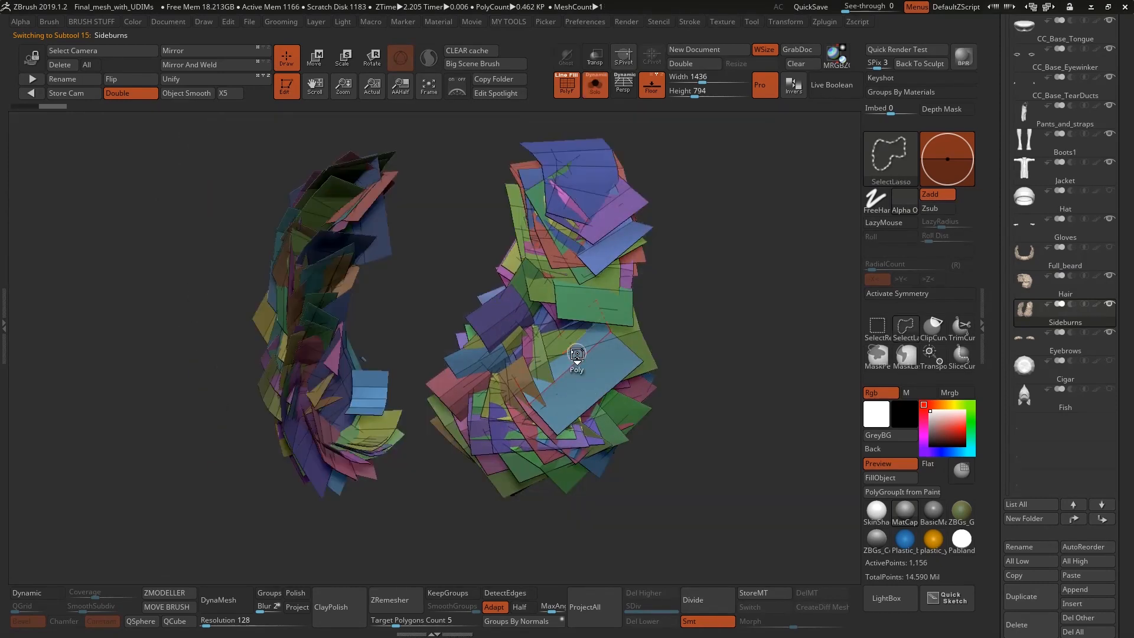
Step: Isolate a single hair card of the sideburns, examine its bent shape and show all the cards again
{"action": "left_click", "coordinate": [583, 380], "text": "ctrl+shift"}
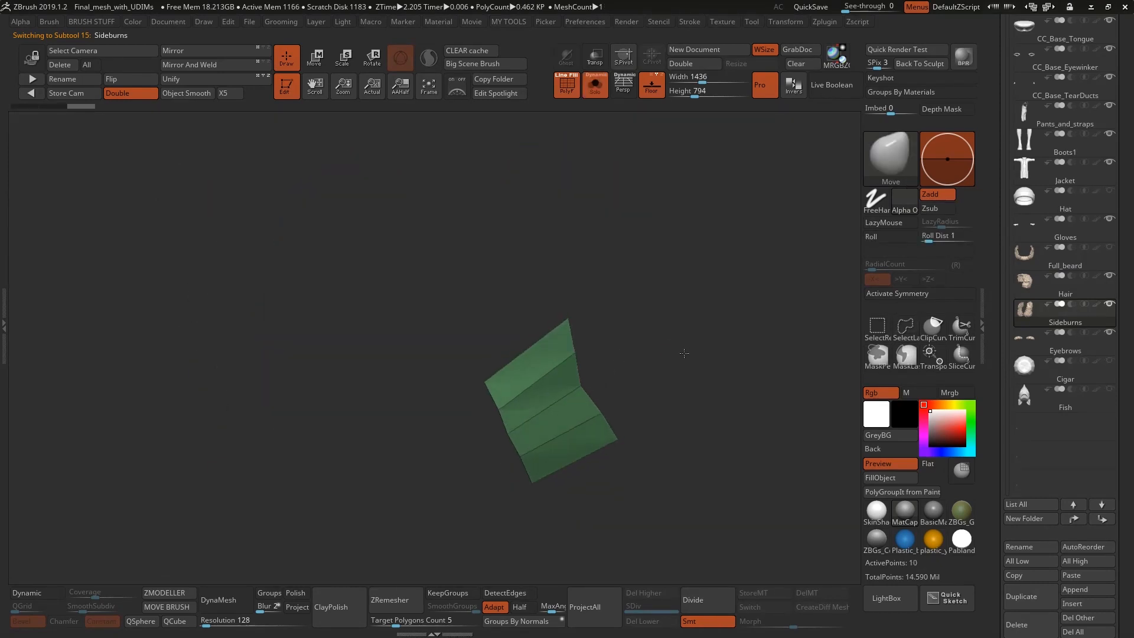
{"action": "right_click_drag", "start_coordinate": [656, 379], "coordinate": [690, 256], "text": "alt"}
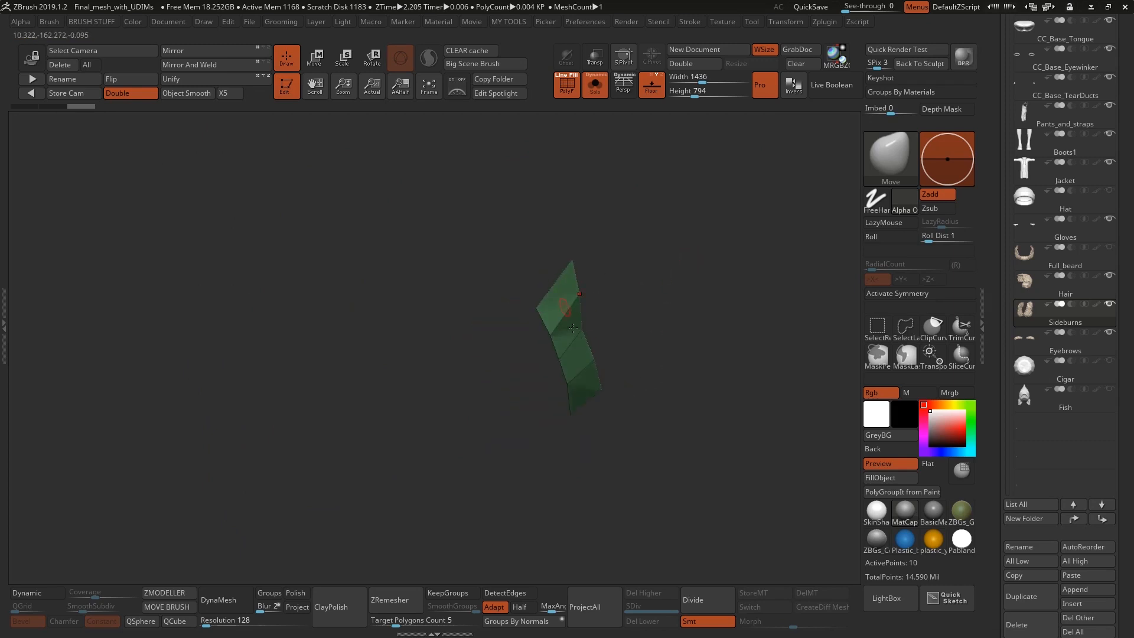
{"action": "right_click_drag", "start_coordinate": [683, 308], "coordinate": [737, 317]}
{"action": "left_click", "coordinate": [736, 313], "text": "ctrl+shift"}
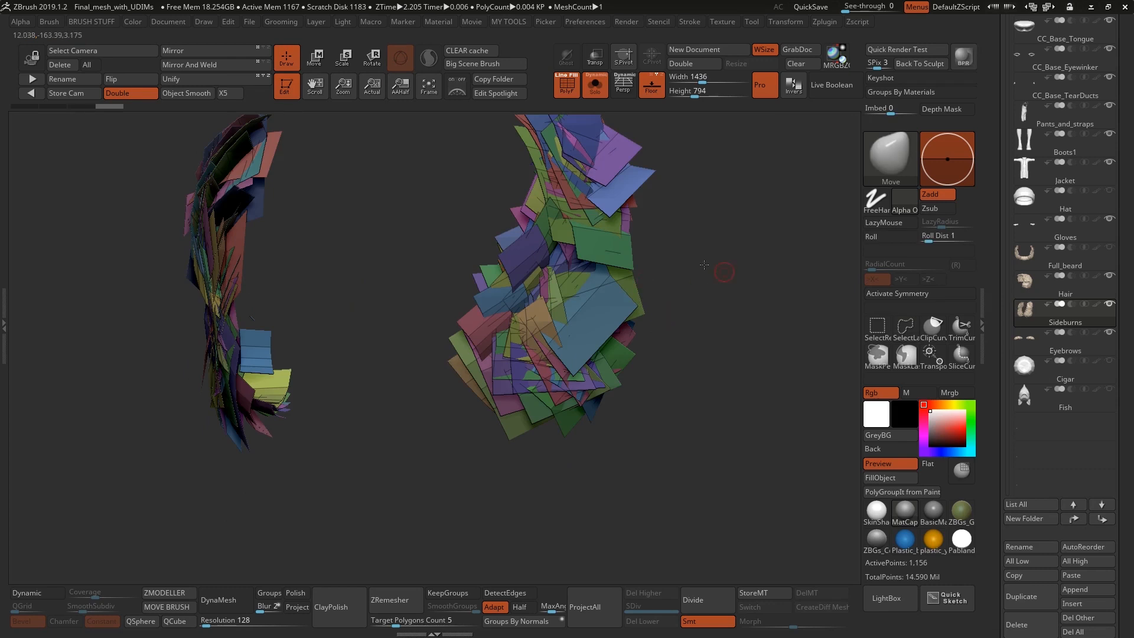
{"action": "key", "text": "f"}
{"action": "right_click_drag", "start_coordinate": [653, 374], "coordinate": [654, 206]}
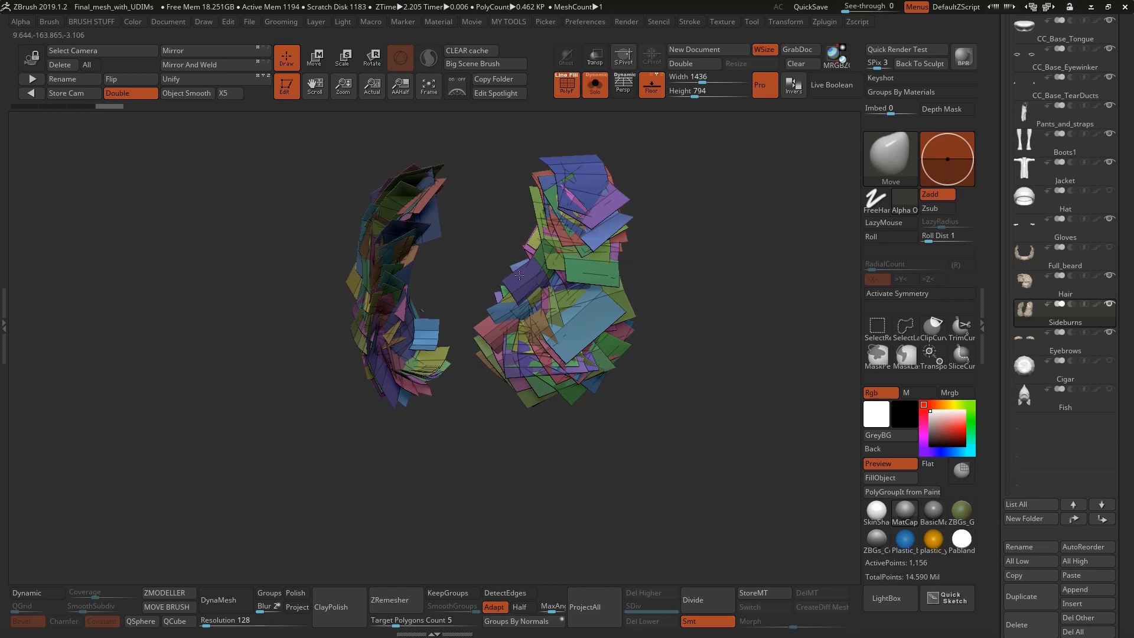
{"action": "left_click_drag", "start_coordinate": [726, 230], "coordinate": [721, 291], "text": "alt"}
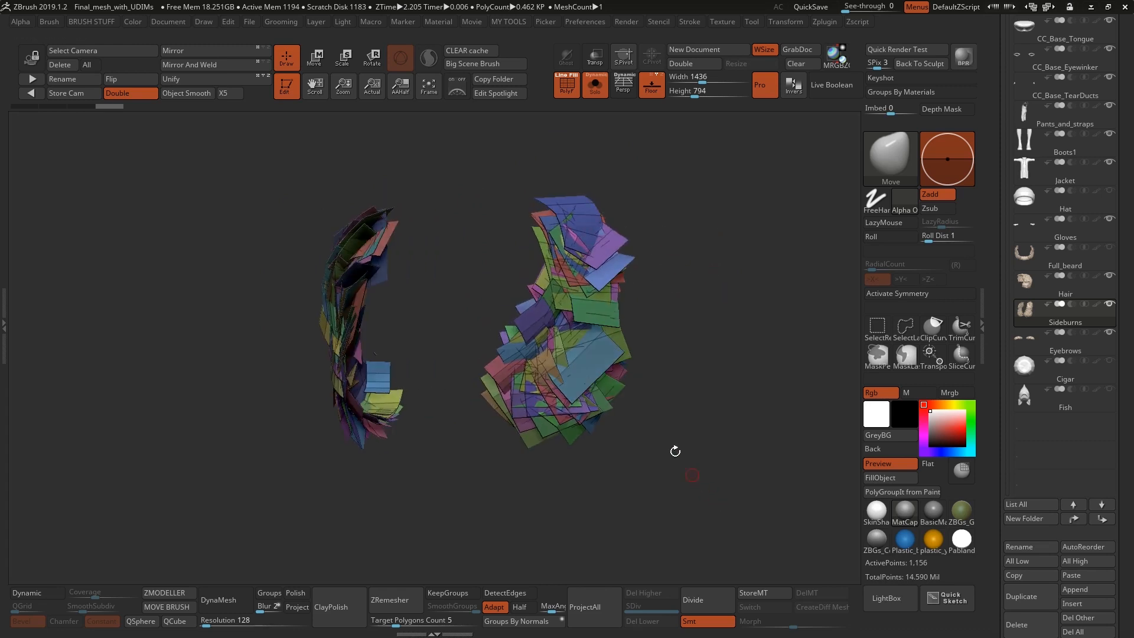
Step: Turn the beard01 texture back on for the sideburns, and leave PolyFrame and Solo to show the whole character
{"action": "key", "text": "space"}
{"action": "key", "text": "space"}
{"action": "mouse_move", "coordinate": [664, 555]}
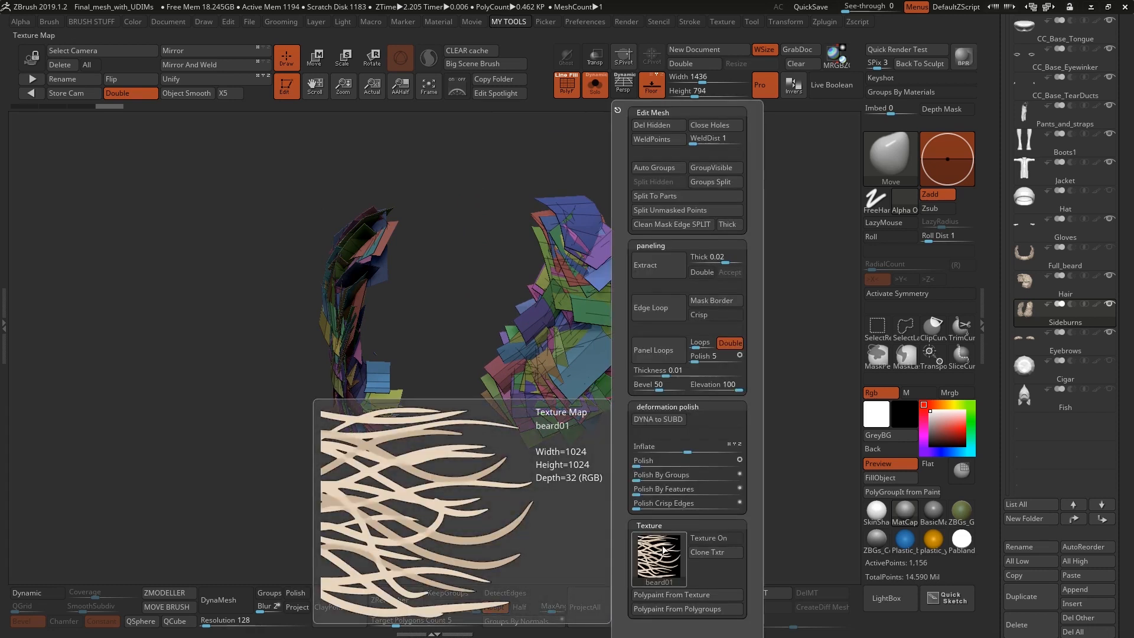
{"action": "left_click", "coordinate": [711, 538]}
{"action": "left_click_drag", "start_coordinate": [660, 398], "coordinate": [645, 435]}
{"action": "key", "text": "shift+f"}
{"action": "mouse_move", "coordinate": [662, 491]}
{"action": "left_mouse_down", "text": "alt"}
{"action": "mouse_move", "coordinate": [622, 387]}
{"action": "mouse_move", "coordinate": [636, 387]}
{"action": "left_mouse_up", "text": "alt"}
{"action": "left_click_drag", "start_coordinate": [667, 452], "coordinate": [659, 369], "text": "alt"}
Step: Show the Hat subtool again and view the complete dressed character from the front
{"action": "mouse_move", "coordinate": [1111, 193]}
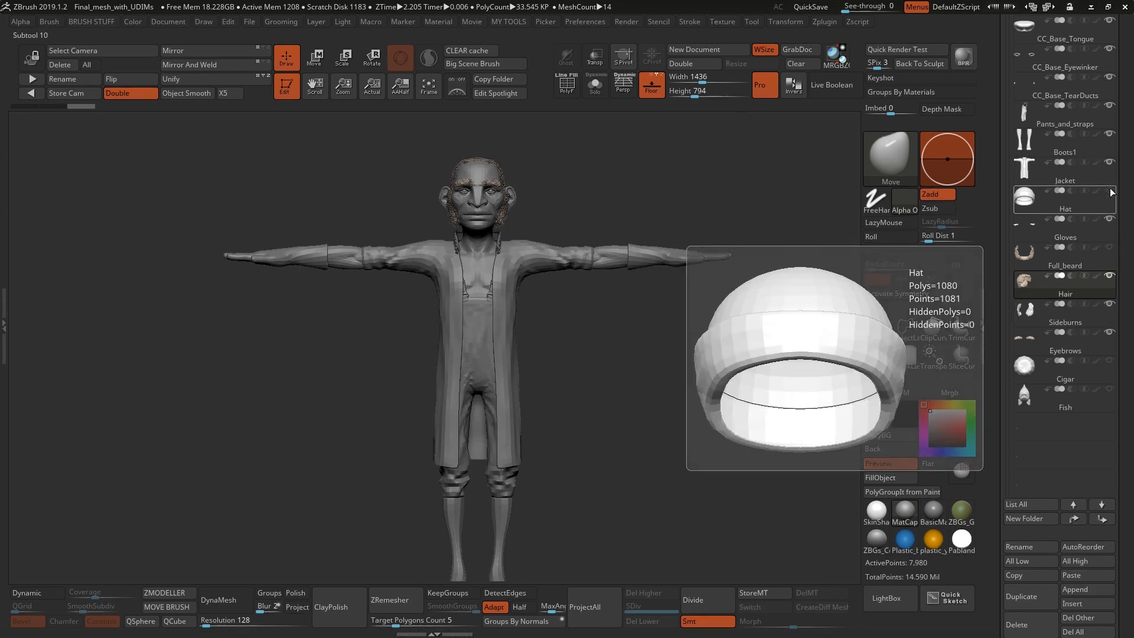
{"action": "left_click", "coordinate": [1111, 191]}
{"action": "left_click_drag", "start_coordinate": [620, 334], "coordinate": [401, 205], "text": "alt"}
{"action": "left_click_drag", "start_coordinate": [585, 318], "coordinate": [672, 326]}
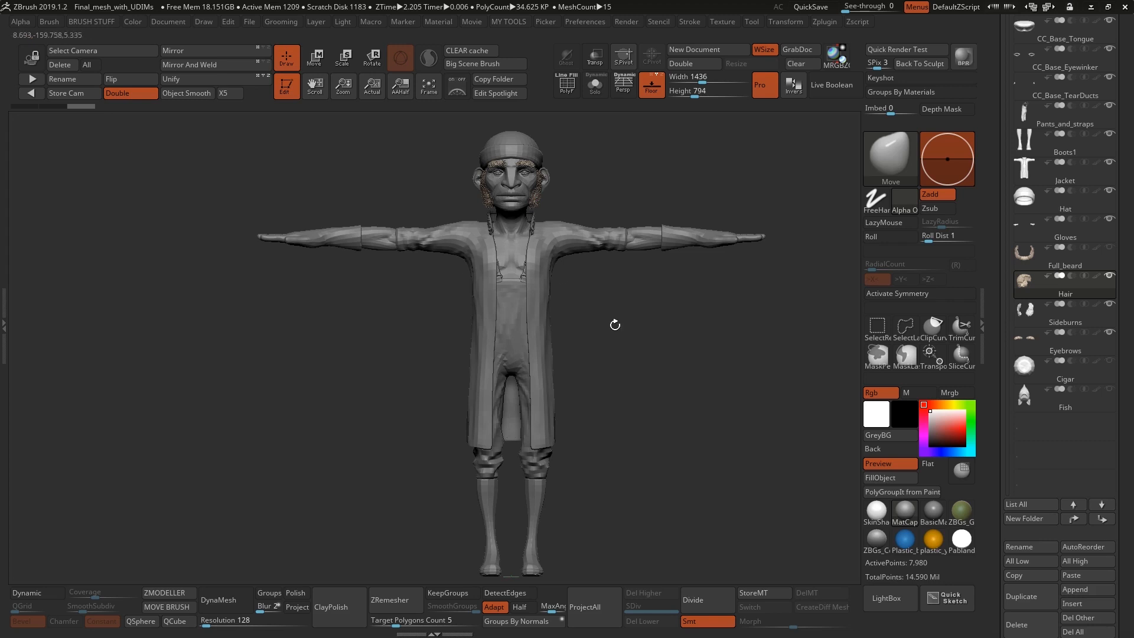
{"action": "right_click_drag", "start_coordinate": [604, 317], "coordinate": [606, 315], "text": "alt"}
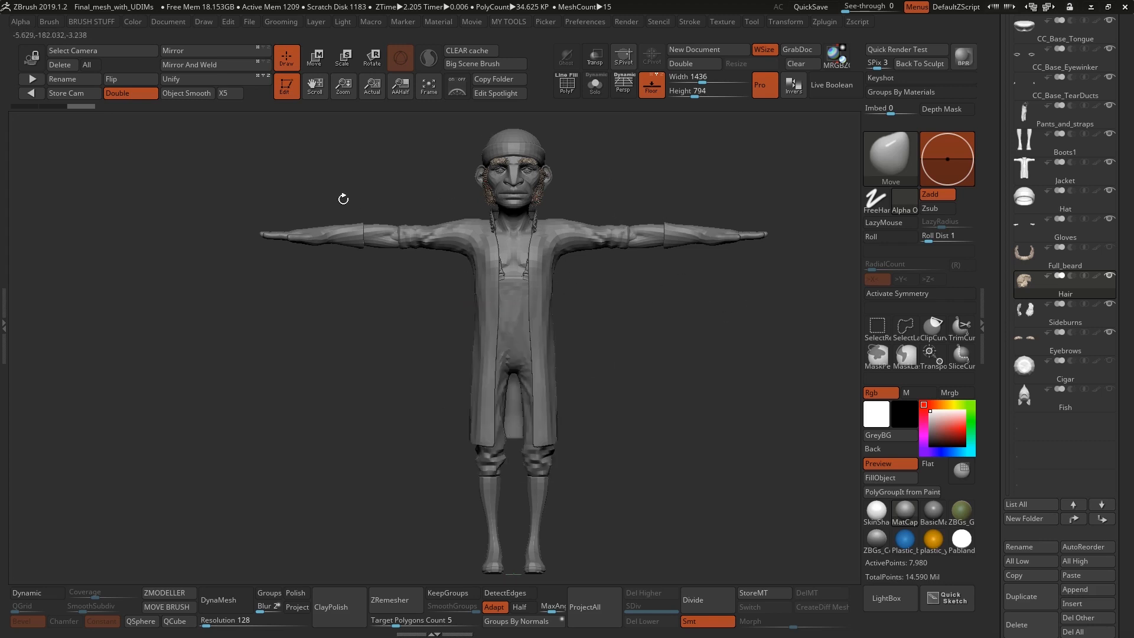
Step: Show the Cigar subtool, frame it and examine its low-poly shape from the side and the end
{"action": "right_click_drag", "start_coordinate": [636, 371], "coordinate": [648, 442], "text": "ctrl"}
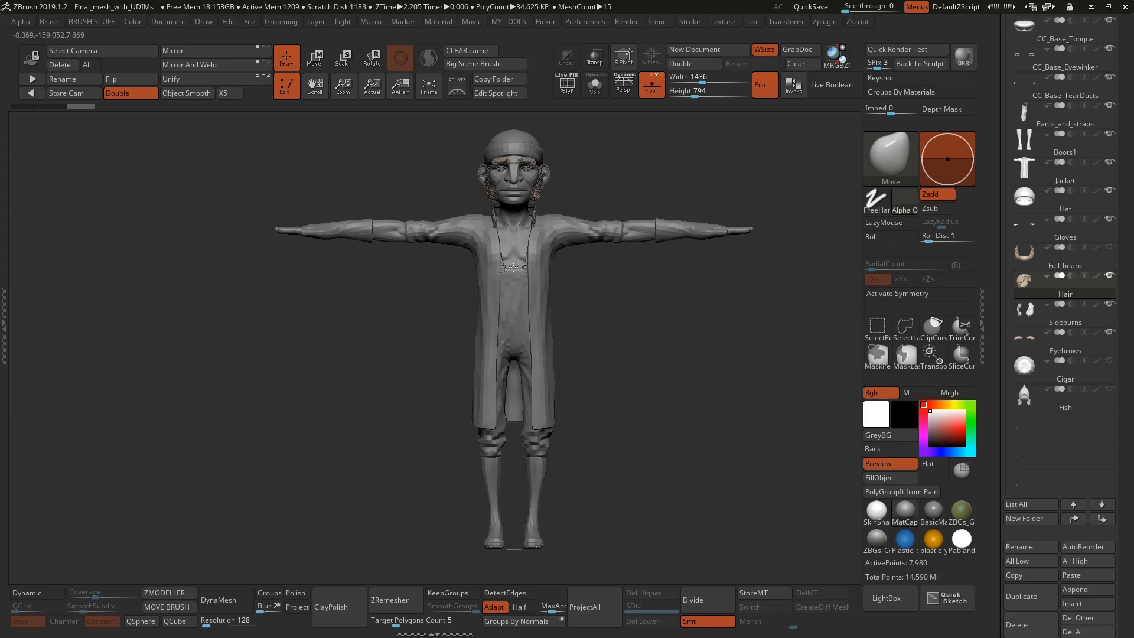
{"action": "left_click", "coordinate": [1114, 364]}
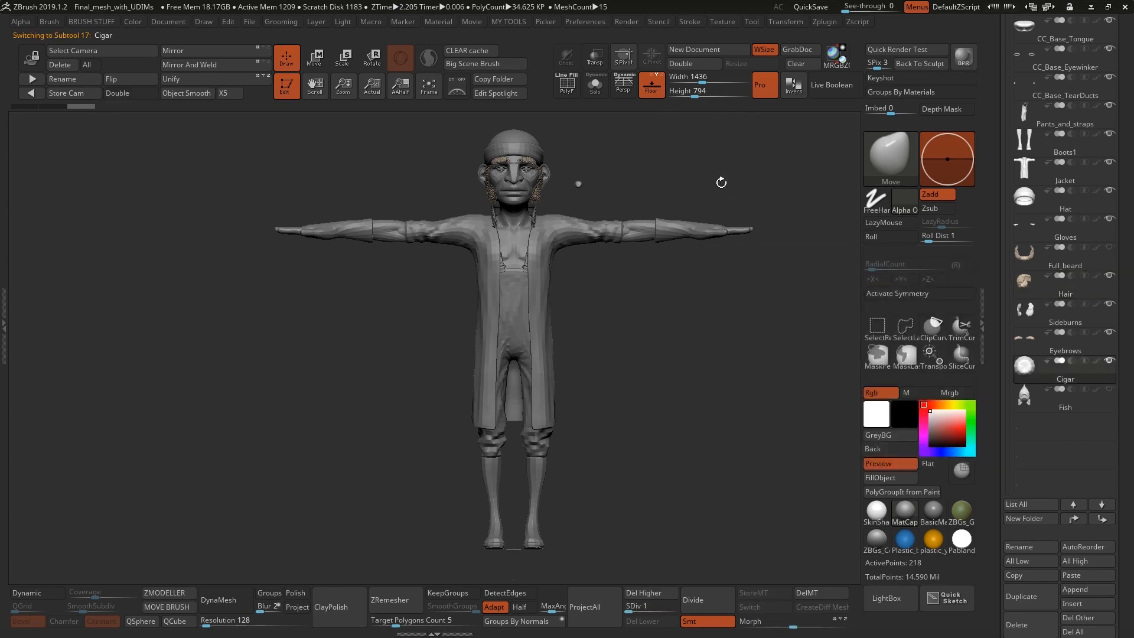
{"action": "left_click_drag", "start_coordinate": [721, 181], "coordinate": [641, 189]}
{"action": "key", "text": "f"}
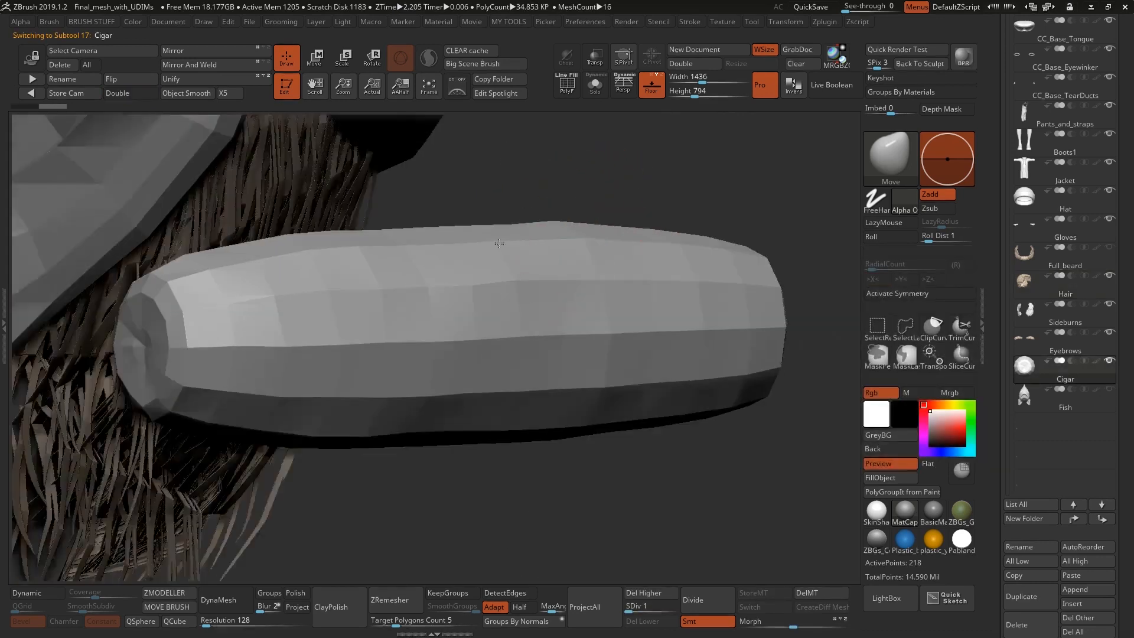
{"action": "right_click_drag", "start_coordinate": [523, 284], "coordinate": [554, 302]}
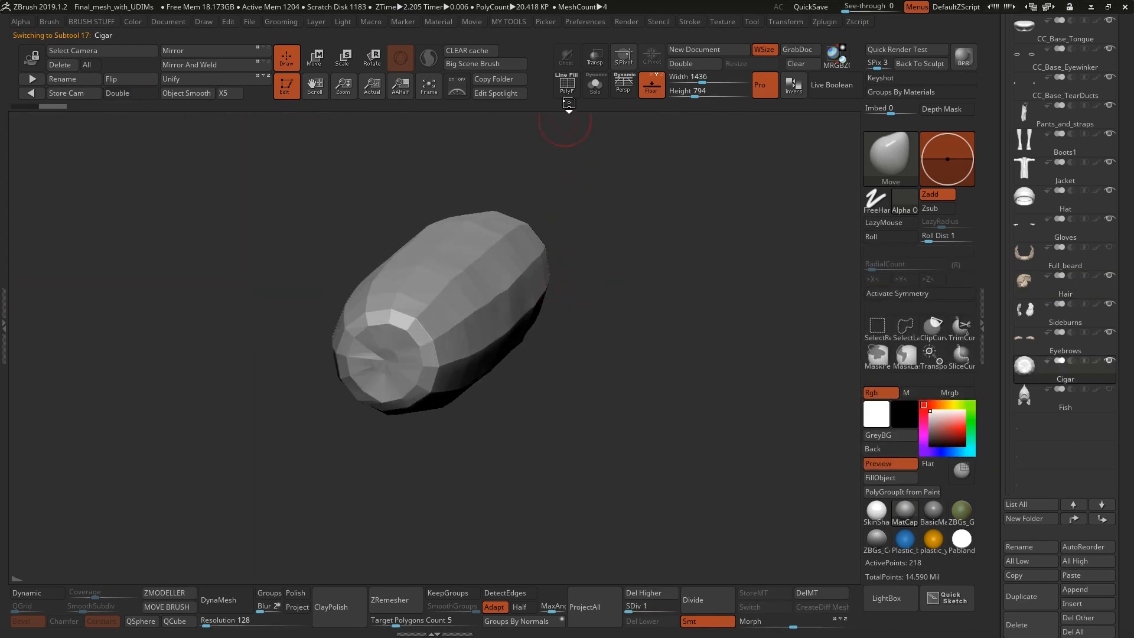
Step: Inspect the cigar's wireframe with PolyFrame, turn PolyFrame off and return to the full front view of the character
{"action": "left_click", "coordinate": [567, 85]}
{"action": "right_click_drag", "start_coordinate": [590, 203], "coordinate": [547, 255]}
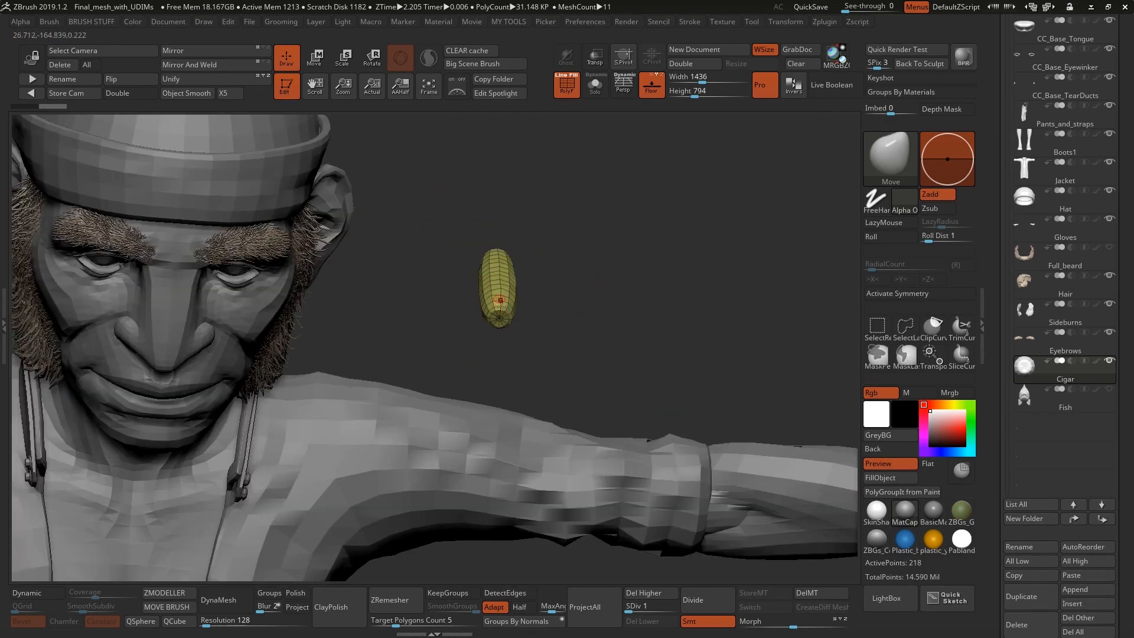
{"action": "right_click_drag", "start_coordinate": [563, 320], "coordinate": [596, 138]}
{"action": "left_click", "coordinate": [567, 83]}
{"action": "right_click_drag", "start_coordinate": [593, 258], "coordinate": [597, 223], "text": "ctrl"}
{"action": "left_click_drag", "start_coordinate": [617, 483], "coordinate": [617, 327], "text": "alt"}
Step: Show the Fish subtool, turn on PolyFrame and inspect the fish's wireframe up close and beside the full character
{"action": "left_click", "coordinate": [1110, 393]}
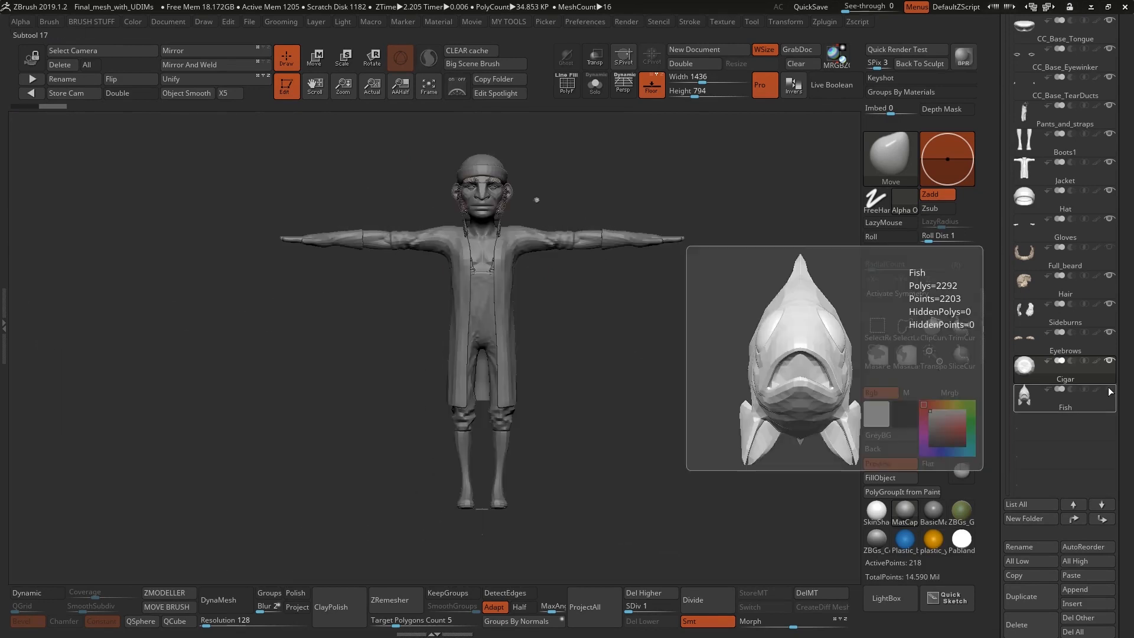
{"action": "mouse_move", "coordinate": [652, 378]}
{"action": "left_mouse_down"}
{"action": "mouse_move", "coordinate": [694, 260]}
{"action": "mouse_move", "coordinate": [452, 328]}
{"action": "mouse_move", "coordinate": [593, 319]}
{"action": "left_mouse_up"}
{"action": "left_click_drag", "start_coordinate": [697, 290], "coordinate": [716, 323]}
{"action": "left_click", "coordinate": [570, 88]}
{"action": "right_click_drag", "start_coordinate": [715, 324], "coordinate": [784, 307]}
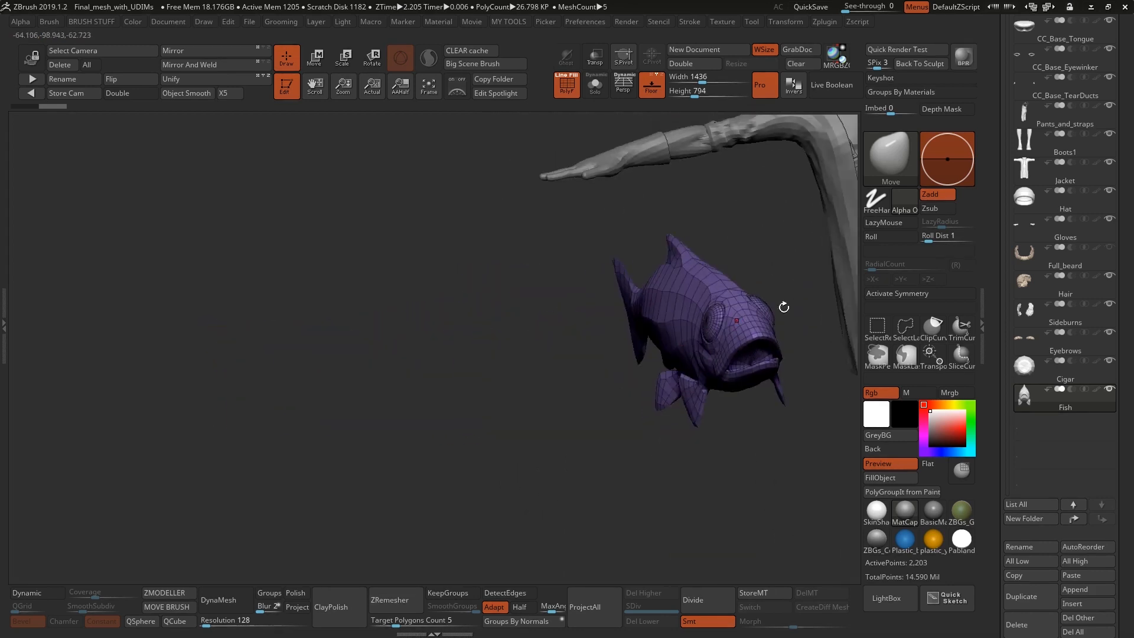
{"action": "right_click_drag", "start_coordinate": [696, 328], "coordinate": [632, 262]}
{"action": "right_click_drag", "start_coordinate": [723, 248], "coordinate": [543, 258], "text": "alt"}
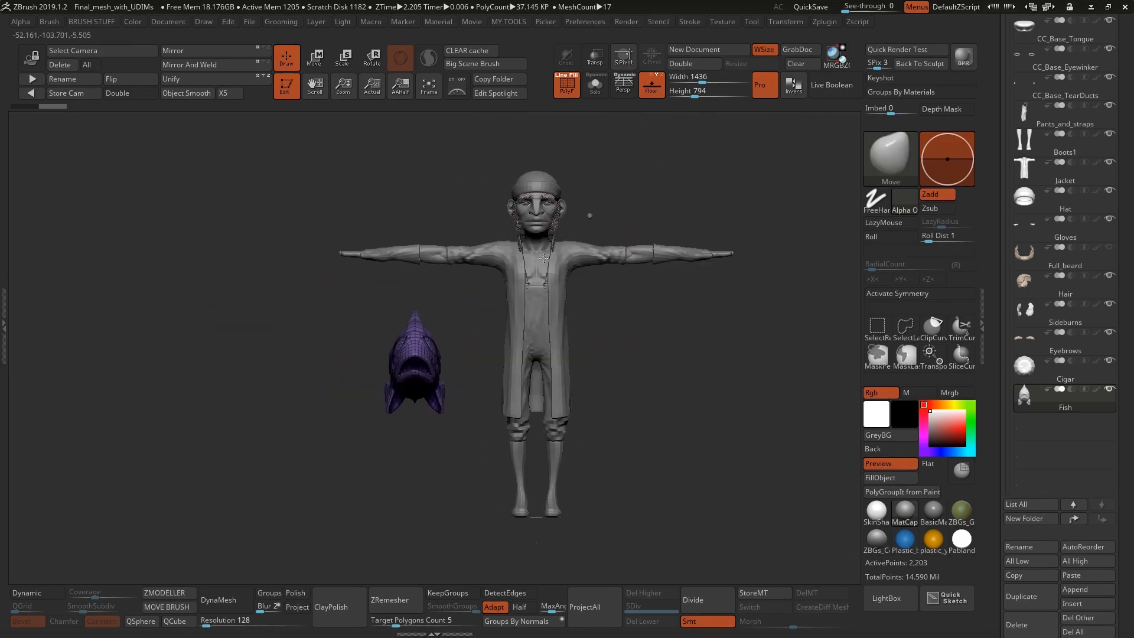
{"action": "mouse_move", "coordinate": [618, 234]}
{"action": "right_mouse_down", "text": "ctrl"}
{"action": "mouse_move", "coordinate": [628, 269]}
{"action": "mouse_move", "coordinate": [633, 237]}
{"action": "right_mouse_up", "text": "ctrl"}
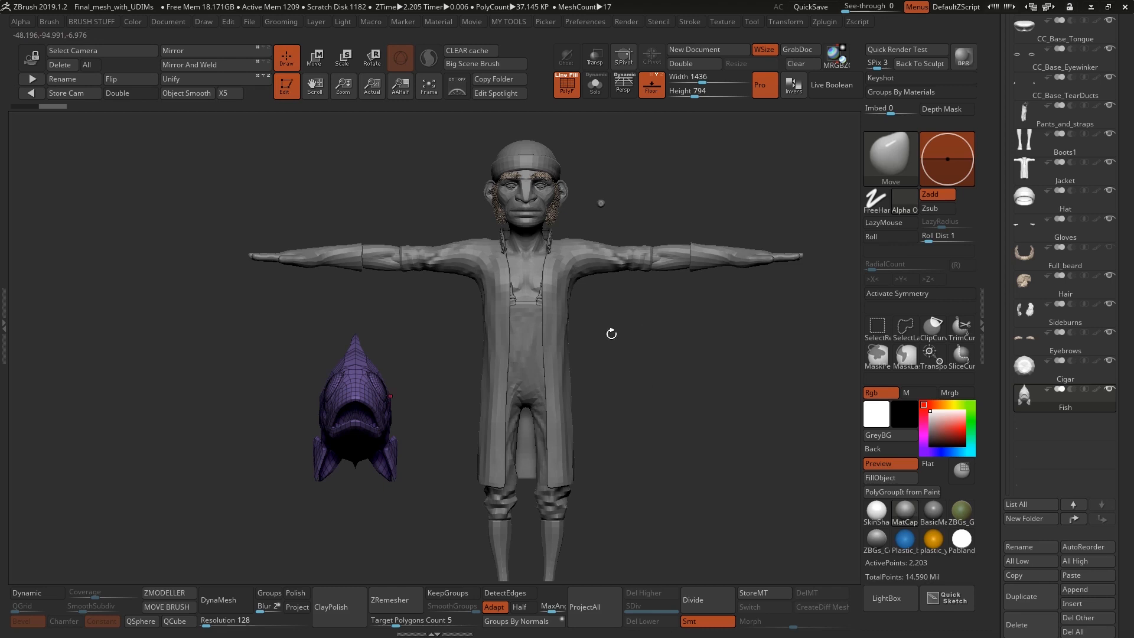
{"action": "left_click_drag", "start_coordinate": [676, 405], "coordinate": [671, 387], "text": "alt"}
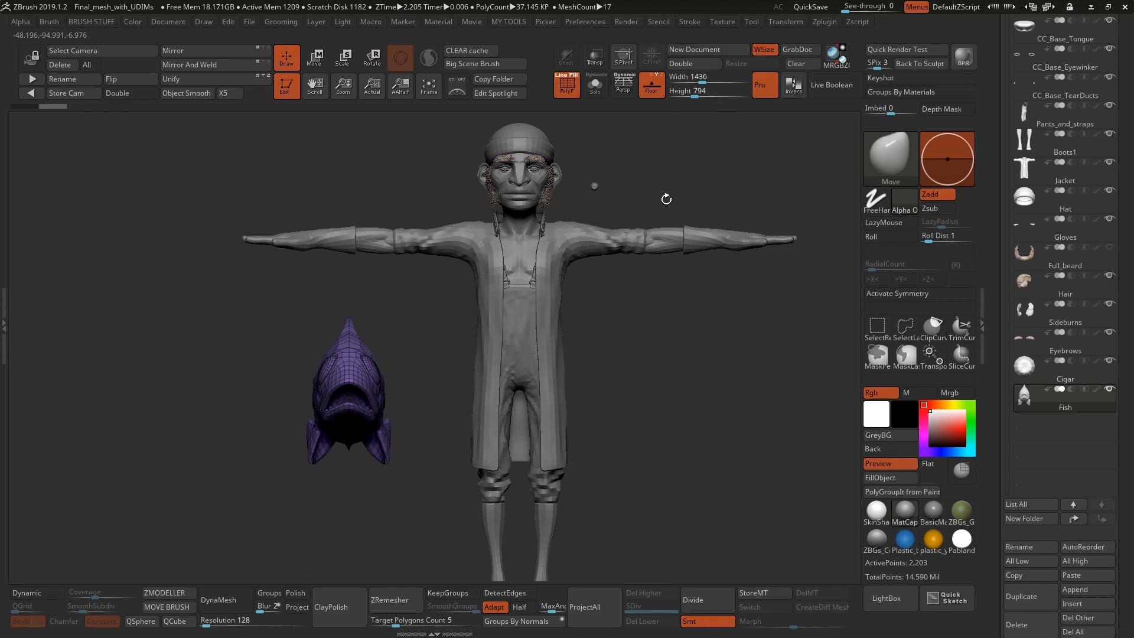
Step: Turn off PolyFrame and switch all subtools to their highest subdivision level
{"action": "left_click_drag", "start_coordinate": [992, 104], "coordinate": [999, 214]}
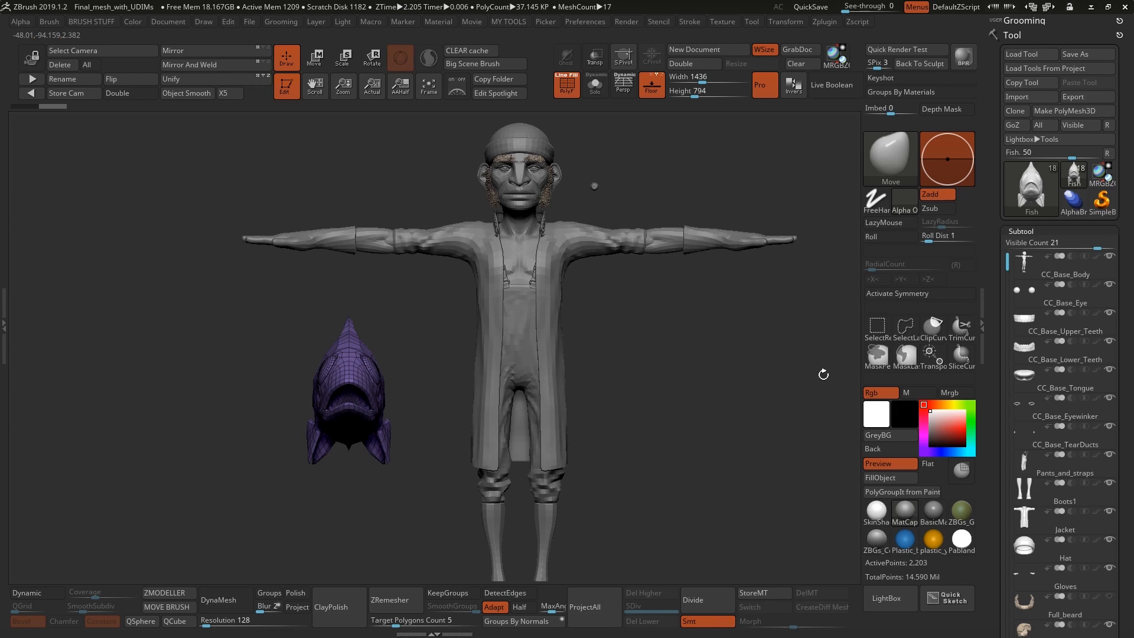
{"action": "left_click", "coordinate": [574, 95]}
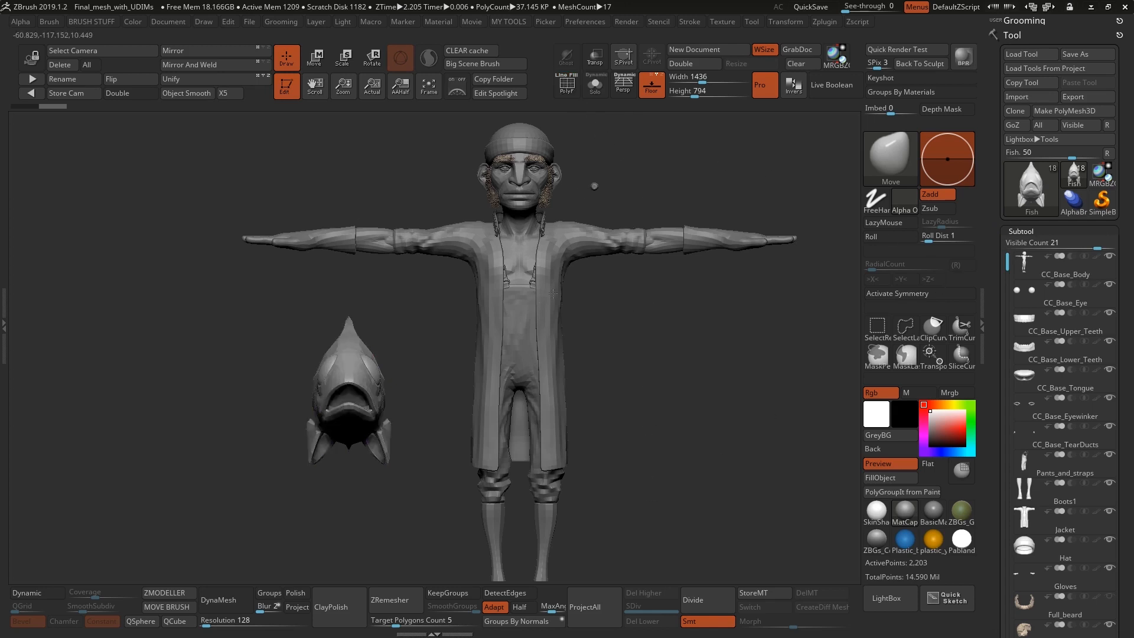
{"action": "left_click_drag", "start_coordinate": [1000, 228], "coordinate": [1001, 102]}
{"action": "left_click", "coordinate": [1108, 367]}
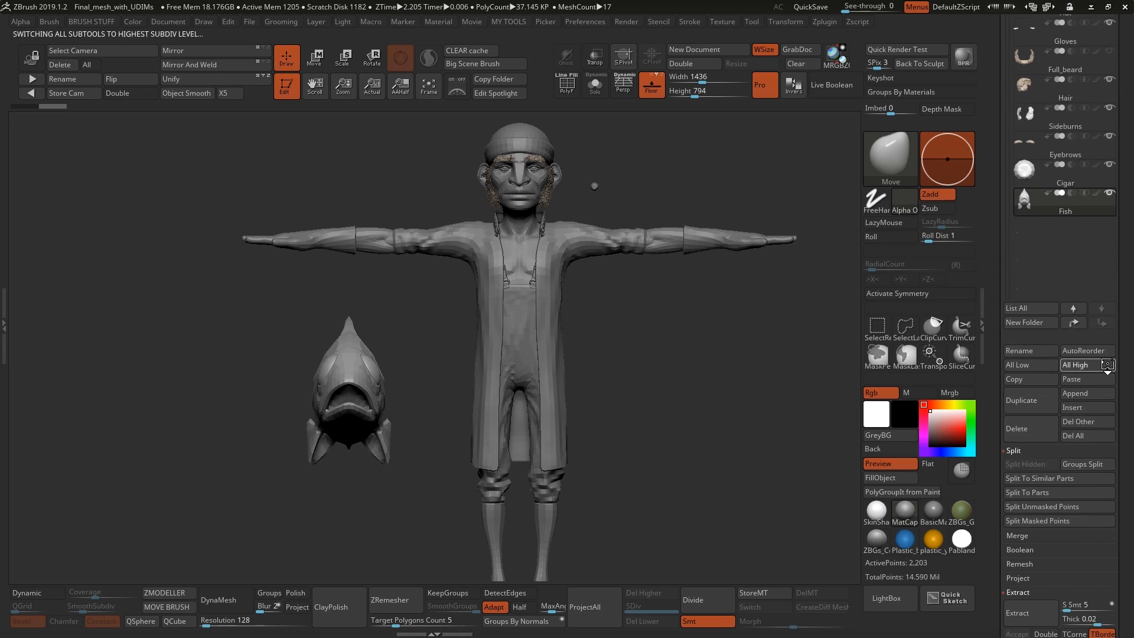
Step: Examine the high-resolution detail on the character's head, clothing and boots, and view the whole figure with the fish
{"action": "left_click_drag", "start_coordinate": [574, 327], "coordinate": [502, 407], "text": "alt"}
{"action": "left_click_drag", "start_coordinate": [797, 343], "coordinate": [788, 304]}
{"action": "left_click_drag", "start_coordinate": [554, 164], "coordinate": [527, 302], "text": "alt"}
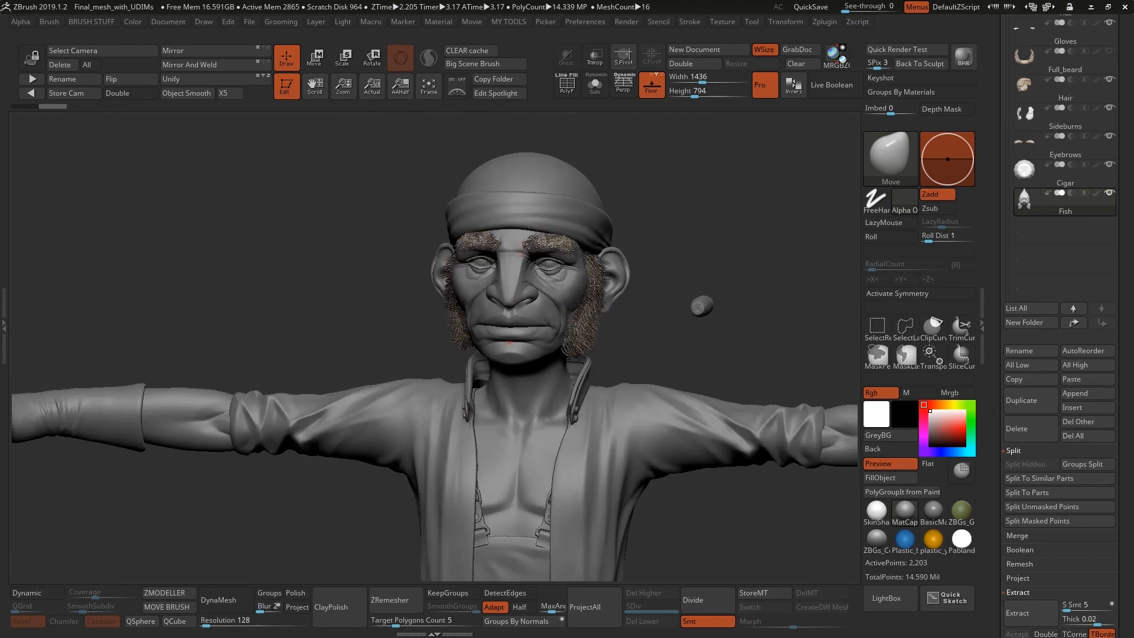
{"action": "left_click_drag", "start_coordinate": [641, 499], "coordinate": [557, 466]}
{"action": "left_click_drag", "start_coordinate": [487, 480], "coordinate": [652, 182], "text": "alt"}
{"action": "left_click_drag", "start_coordinate": [605, 328], "coordinate": [639, 302], "text": "alt"}
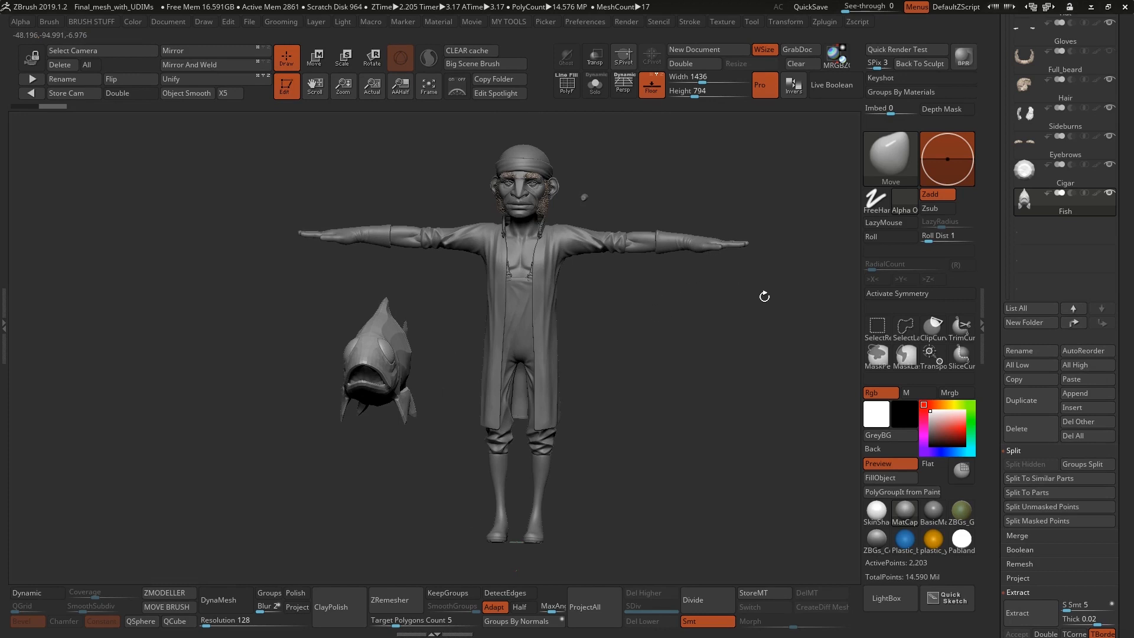
Step: Switch to the FisherManHD project in Character Creator and view the imported character with its fish and cigar
{"action": "key", "text": "alt+Tab"}
{"action": "right_click_drag", "start_coordinate": [499, 311], "coordinate": [533, 256]}
{"action": "left_click", "coordinate": [528, 259]}
{"action": "left_click", "coordinate": [768, 304]}
{"action": "right_click_drag", "start_coordinate": [779, 296], "coordinate": [680, 232]}
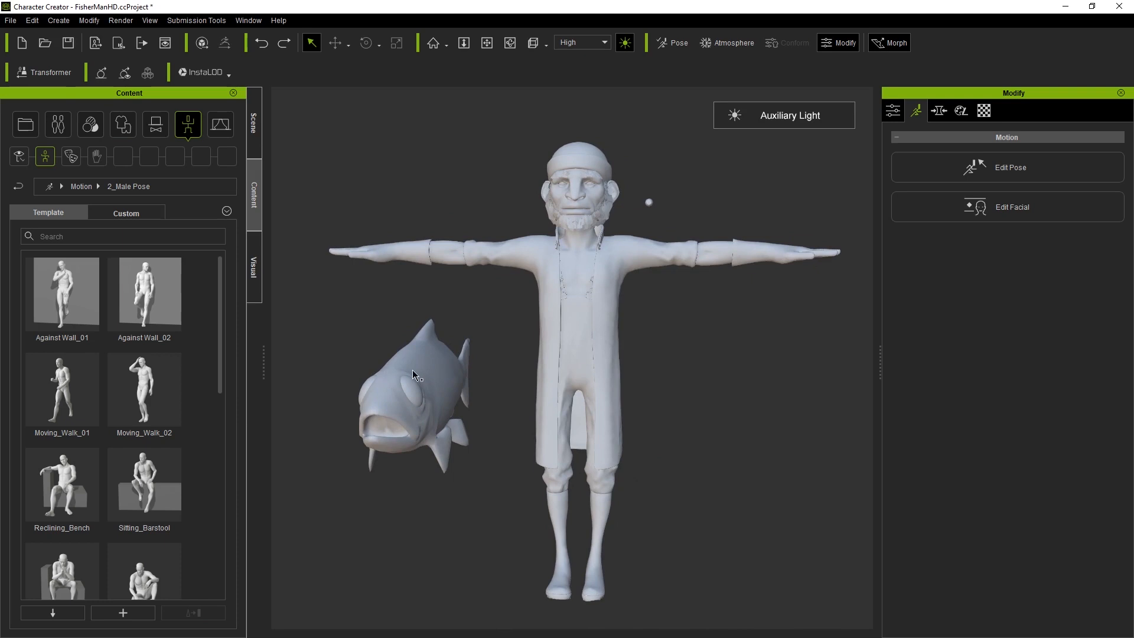
Step: Select the fish and cigar accessories in the viewport and view them beside the character from different angles
{"action": "left_click", "coordinate": [438, 361]}
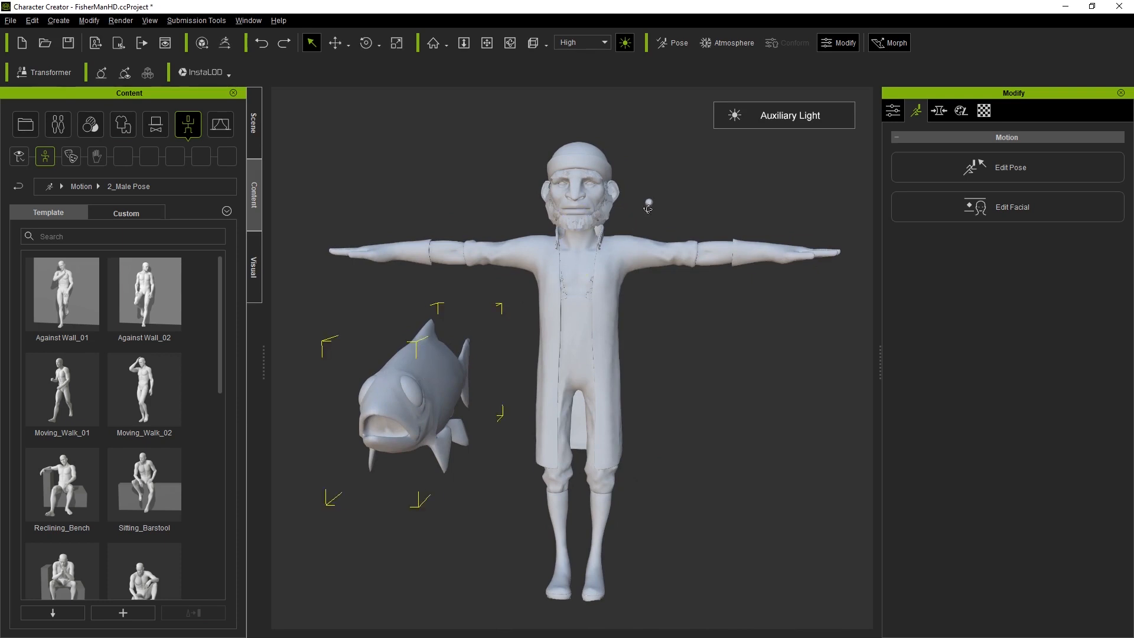
{"action": "right_click_drag", "start_coordinate": [648, 207], "coordinate": [627, 220]}
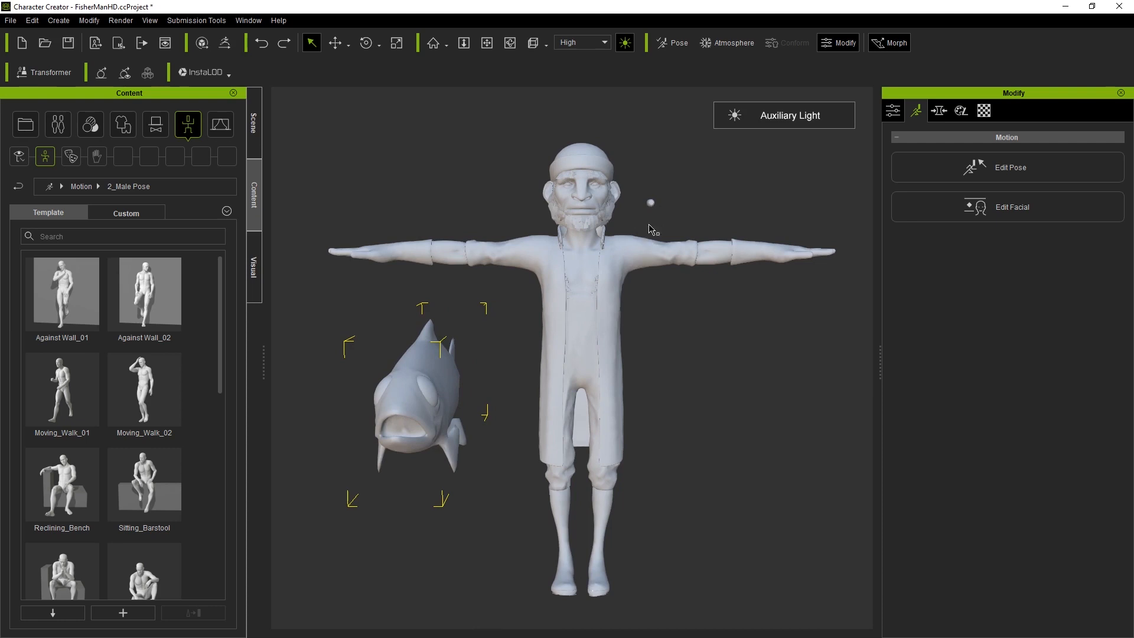
{"action": "left_click", "coordinate": [653, 204]}
{"action": "left_click", "coordinate": [445, 372]}
{"action": "mouse_move", "coordinate": [706, 440]}
{"action": "middle_mouse_down"}
{"action": "mouse_move", "coordinate": [701, 455]}
{"action": "mouse_move", "coordinate": [704, 441]}
{"action": "middle_mouse_up"}
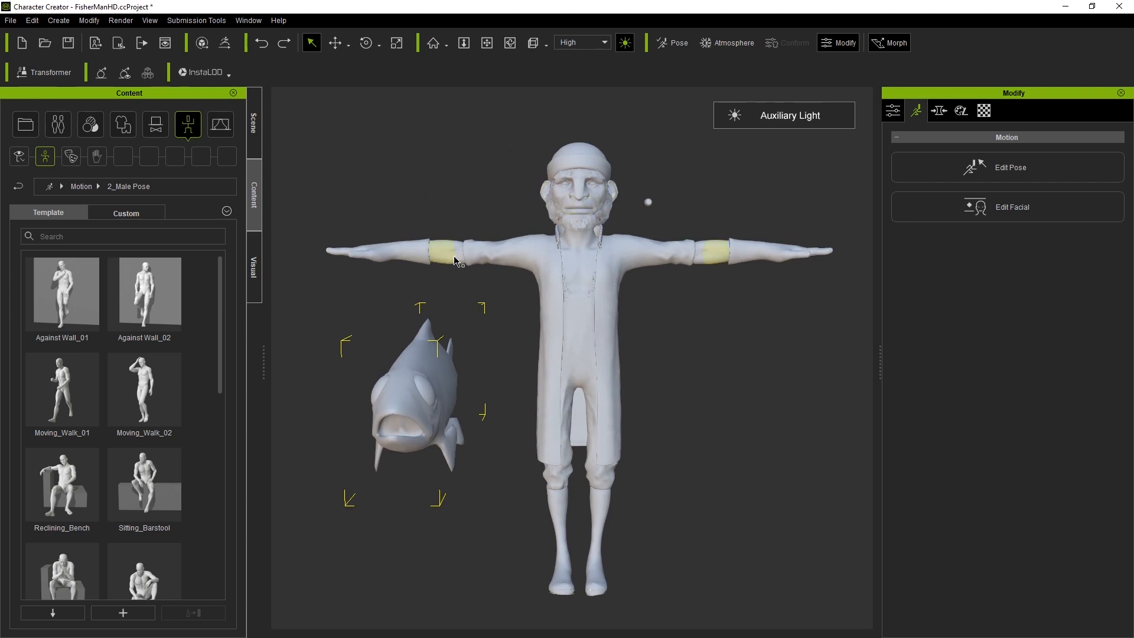
{"action": "right_click_drag", "start_coordinate": [713, 422], "coordinate": [662, 400]}
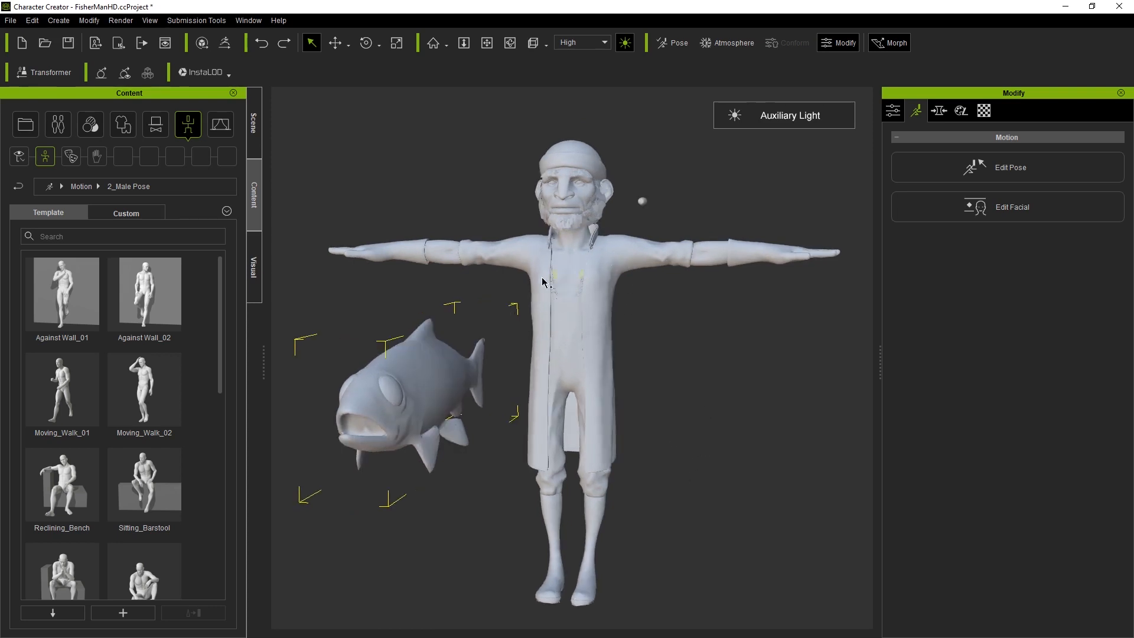
{"action": "right_click_drag", "start_coordinate": [452, 310], "coordinate": [596, 234]}
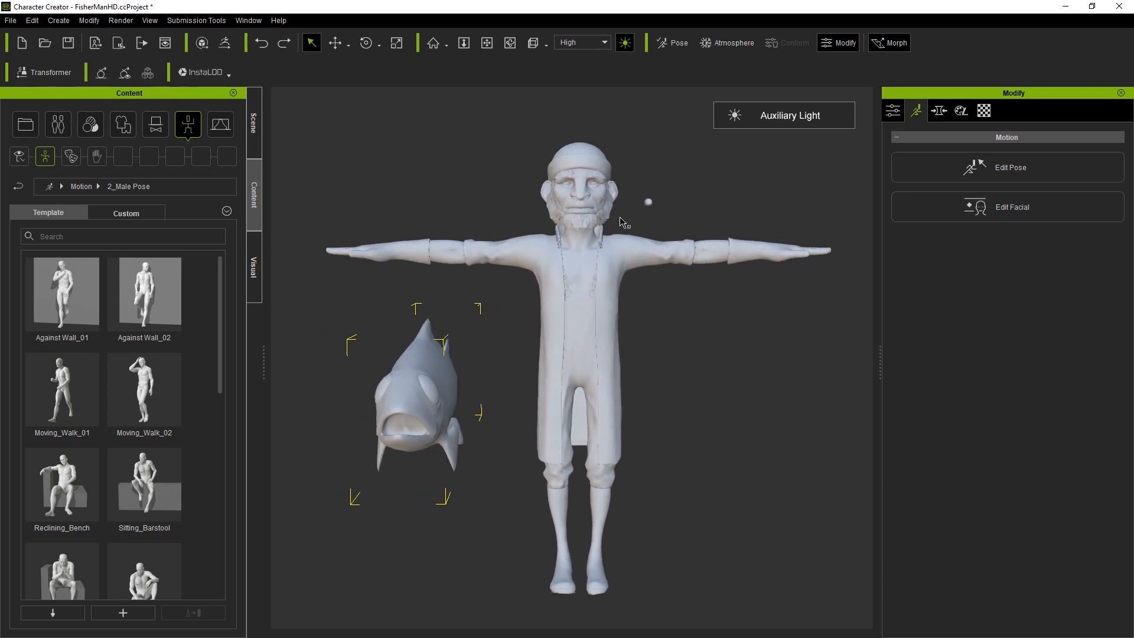
Step: Hide the Fish and Cigar accessories in the scene list, leaving only the dressed avatar displayed
{"action": "left_click", "coordinate": [252, 130]}
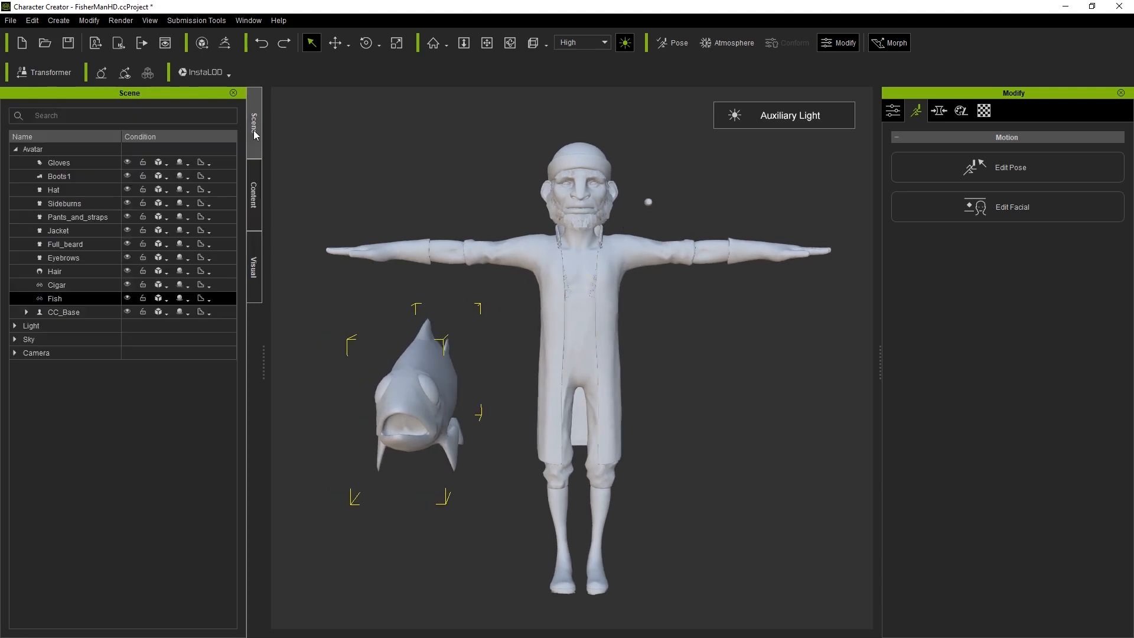
{"action": "left_click", "coordinate": [126, 298]}
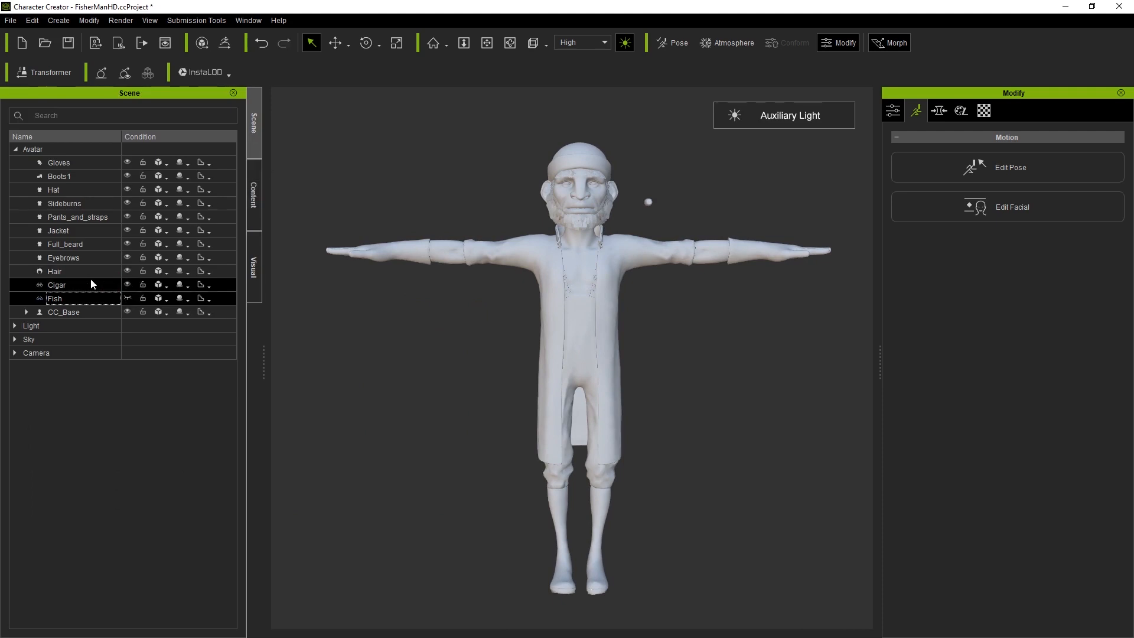
{"action": "left_click", "coordinate": [127, 286]}
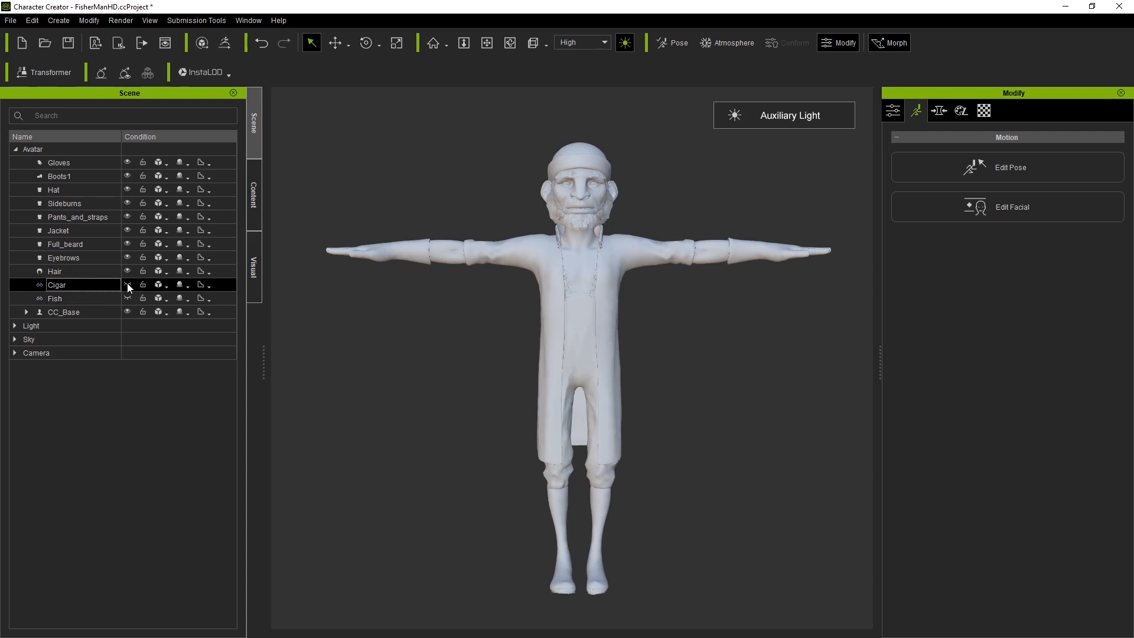
{"action": "right_click_drag", "start_coordinate": [416, 304], "coordinate": [356, 314]}
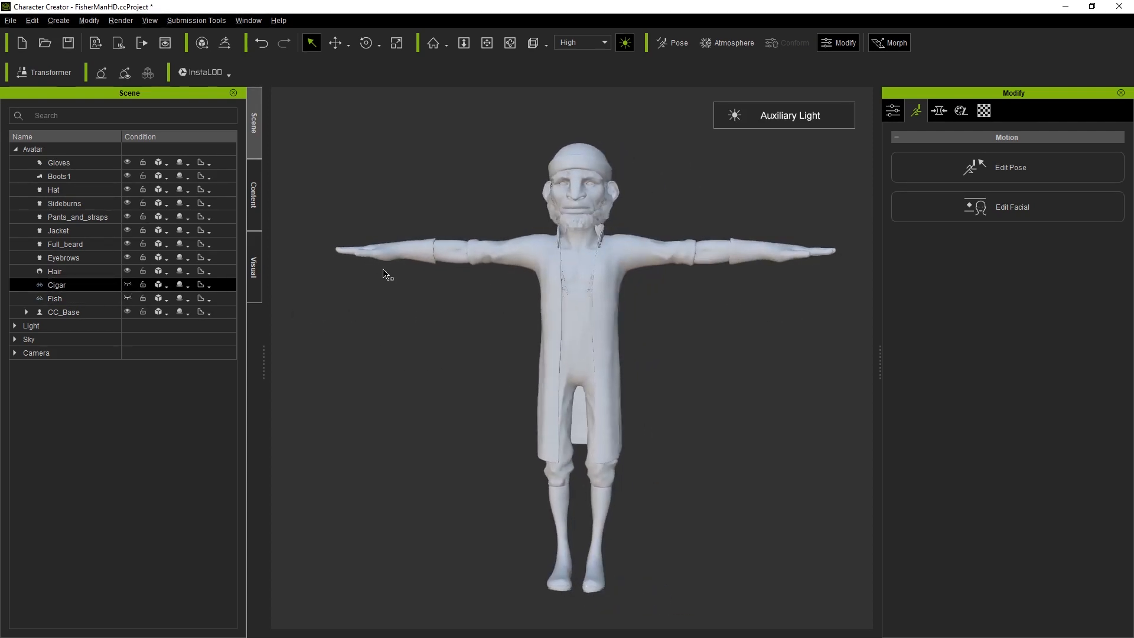
Step: Select the avatar, apply the Standing_05 template from the 2_Male Pose library and check the result
{"action": "left_click", "coordinate": [34, 149]}
{"action": "left_click", "coordinate": [255, 192]}
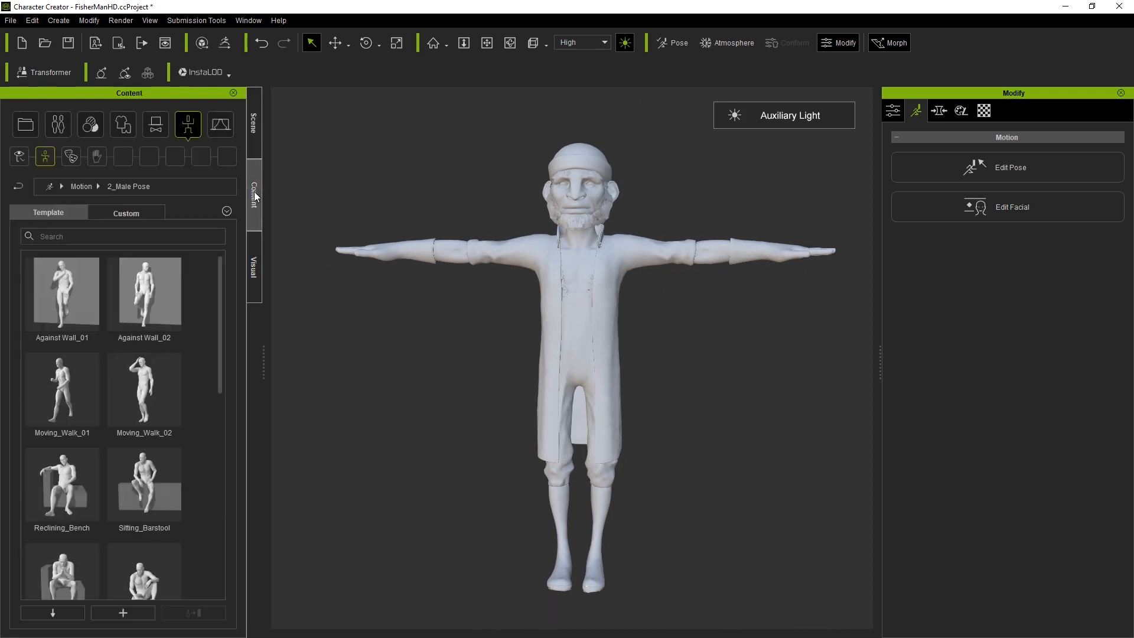
{"action": "left_click", "coordinate": [253, 247]}
{"action": "left_click", "coordinate": [254, 192]}
{"action": "scroll", "coordinate": [148, 354], "scroll_direction": "down", "scroll_amount": 8}
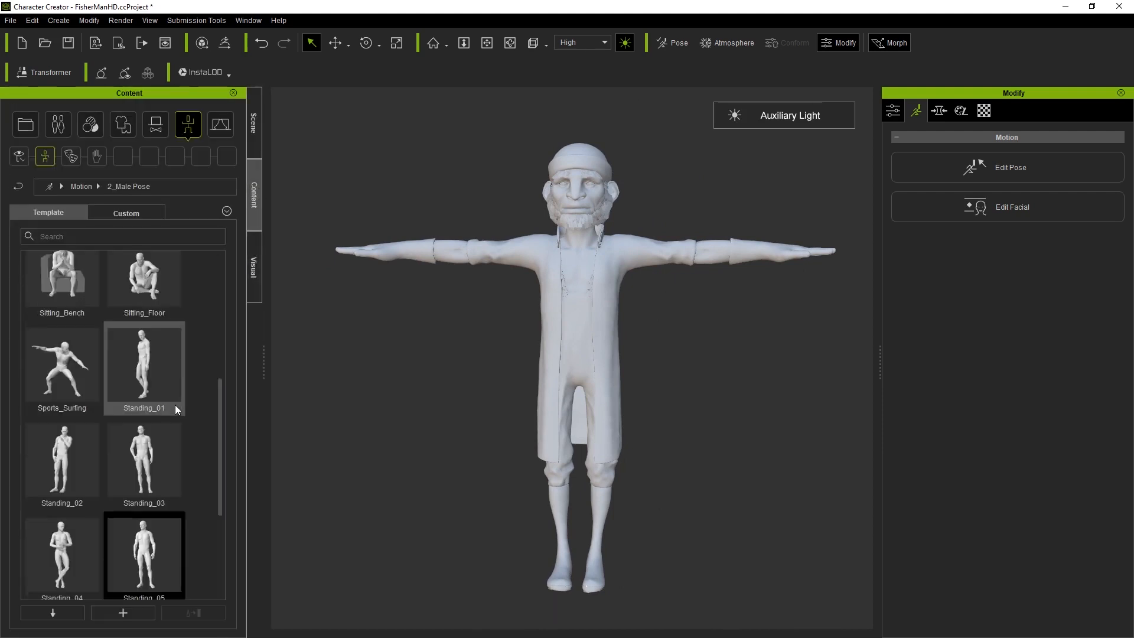
{"action": "left_click_drag", "start_coordinate": [142, 339], "coordinate": [656, 292]}
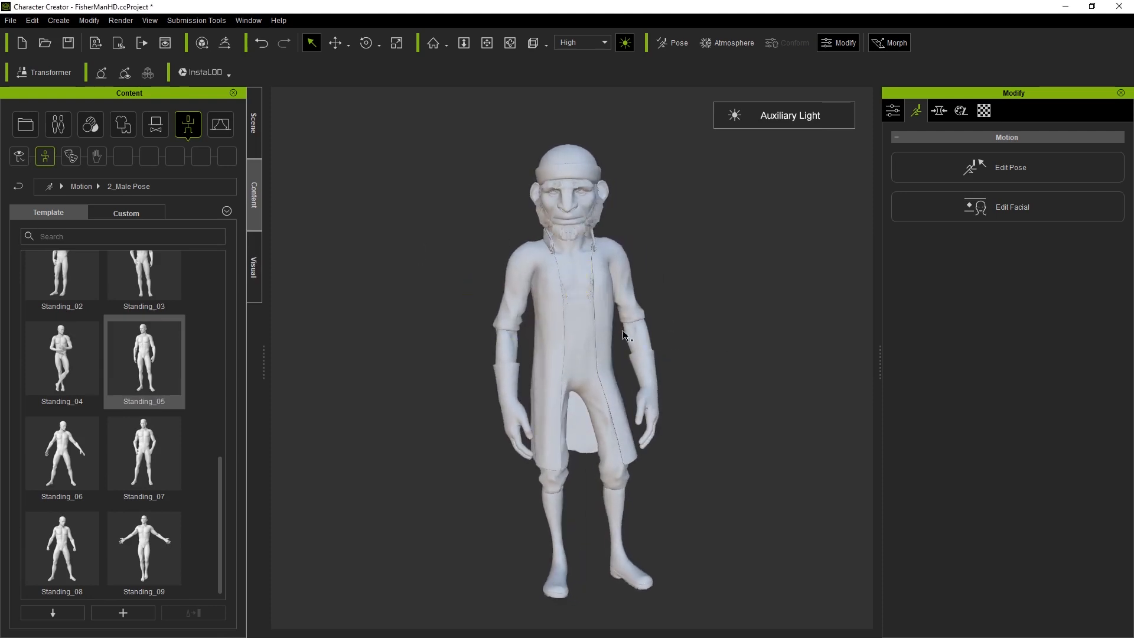
{"action": "middle_click_drag", "start_coordinate": [738, 448], "coordinate": [724, 433]}
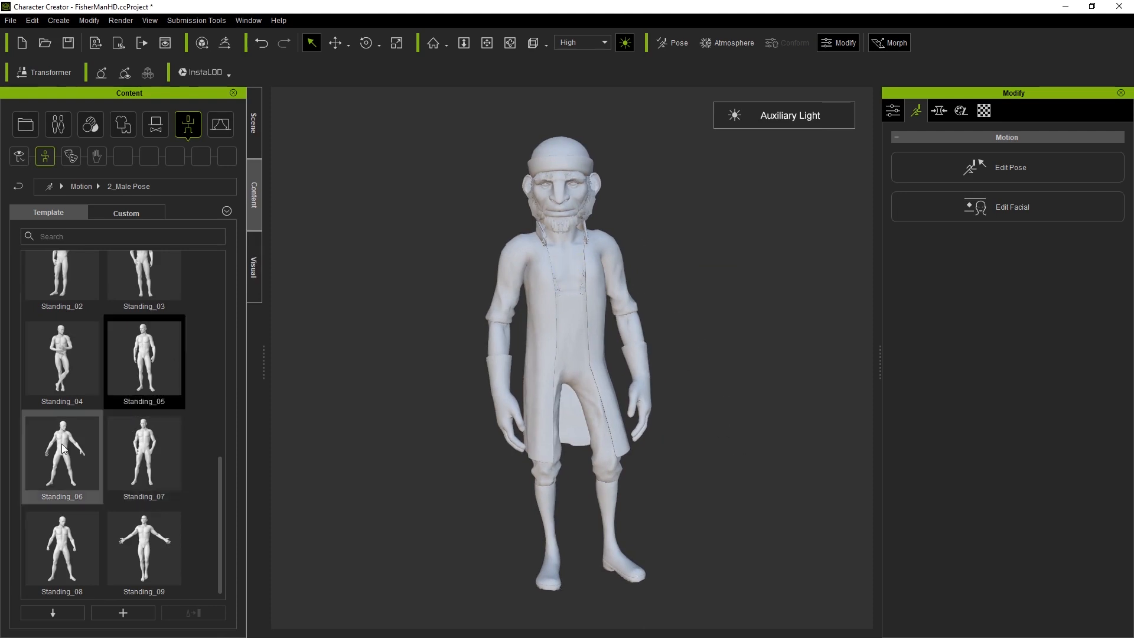
Step: Try the Standing_09, Standing_08 and Standing_07 template poses on the character one after another
{"action": "left_click_drag", "start_coordinate": [158, 533], "coordinate": [591, 380]}
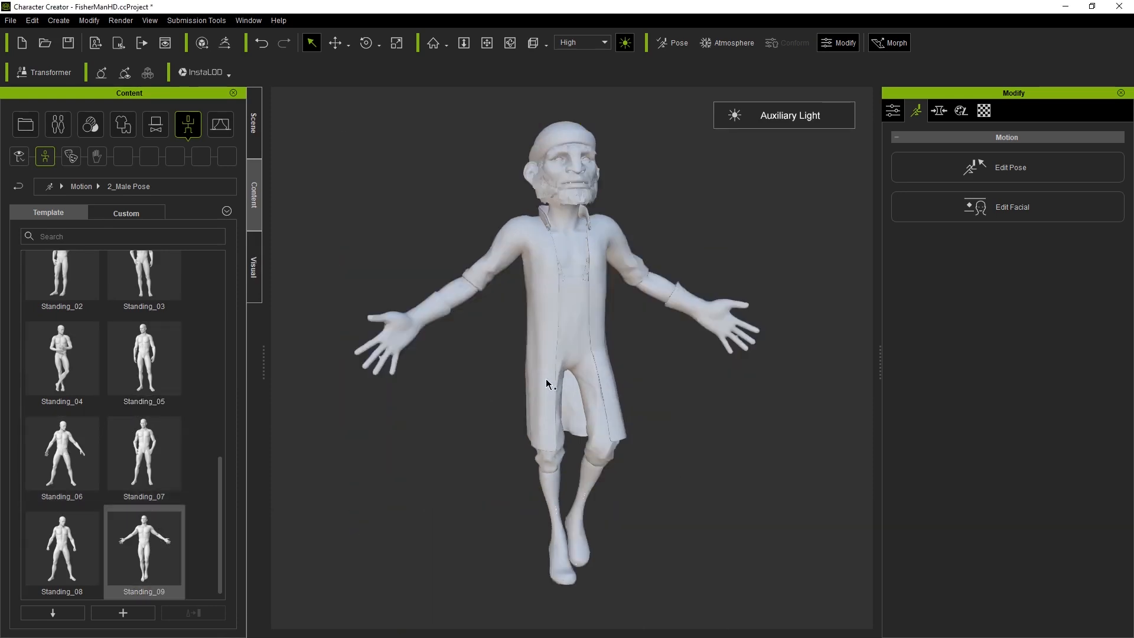
{"action": "left_click_drag", "start_coordinate": [62, 550], "coordinate": [470, 340]}
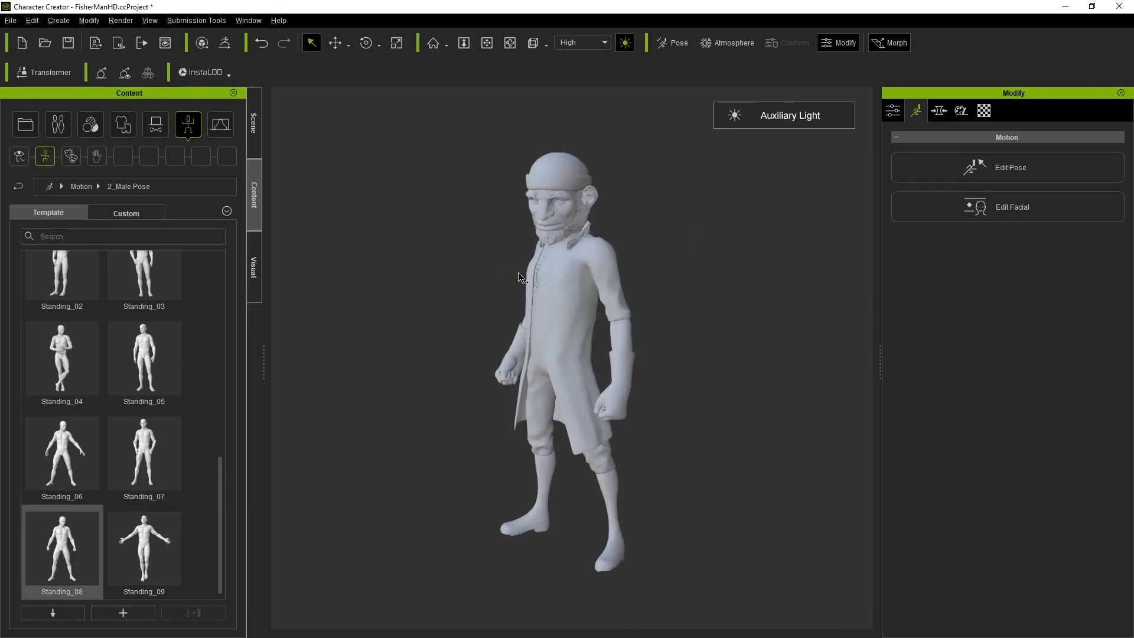
{"action": "left_click_drag", "start_coordinate": [147, 447], "coordinate": [555, 355]}
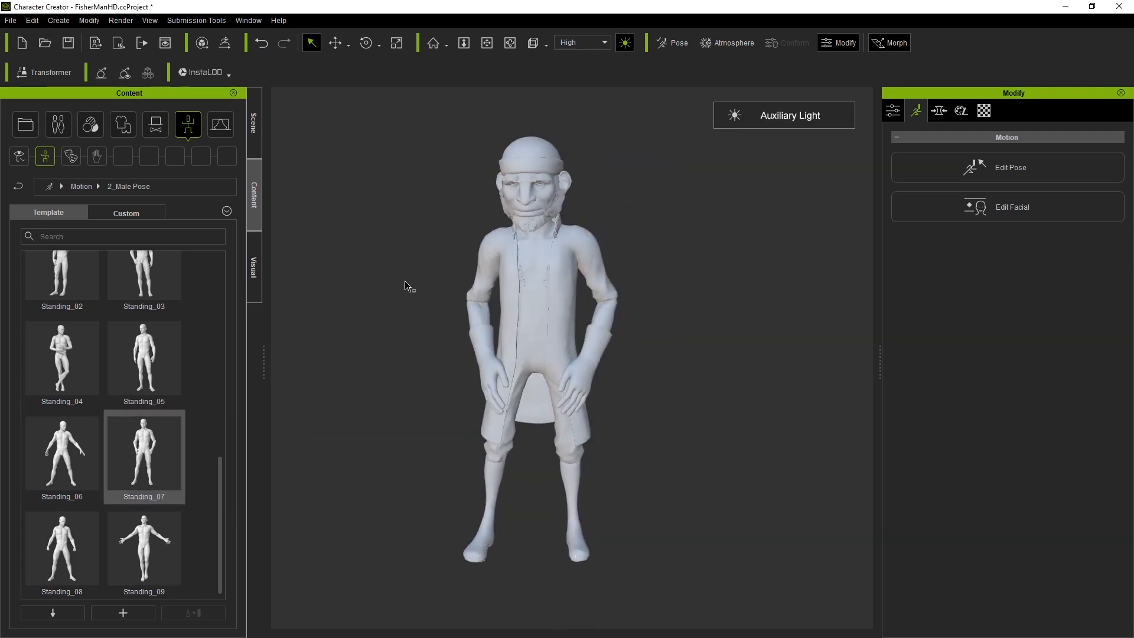
Step: Open the custom motion library, try the fisherman2 pose on the character and replace it with the fisherman pose
{"action": "scroll", "coordinate": [101, 333], "scroll_direction": "up", "scroll_amount": 10}
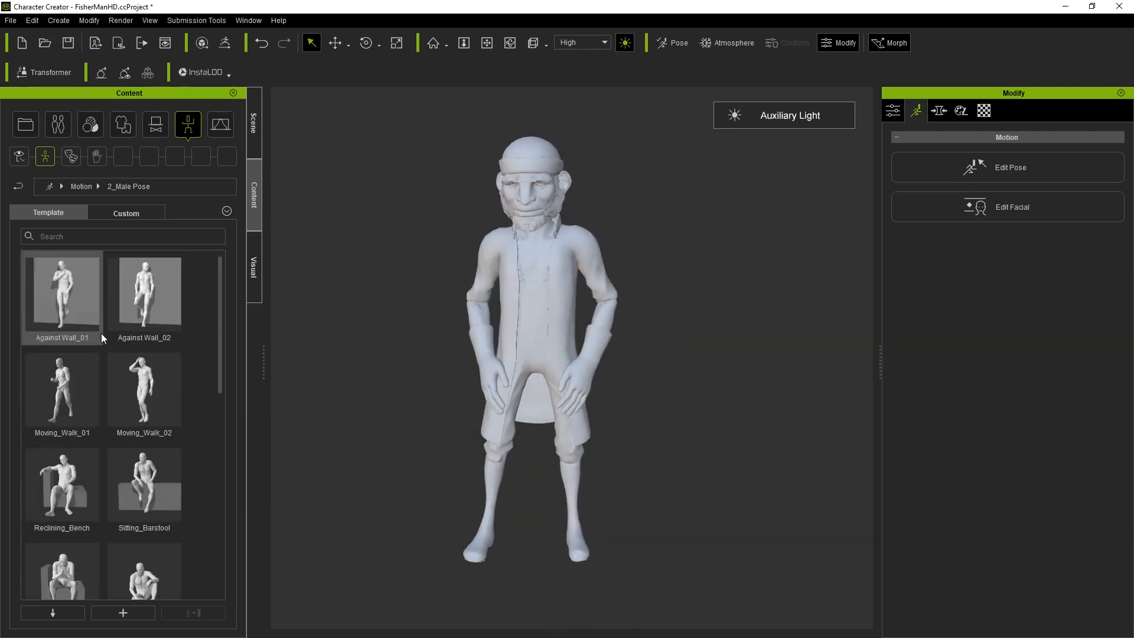
{"action": "left_click", "coordinate": [125, 213]}
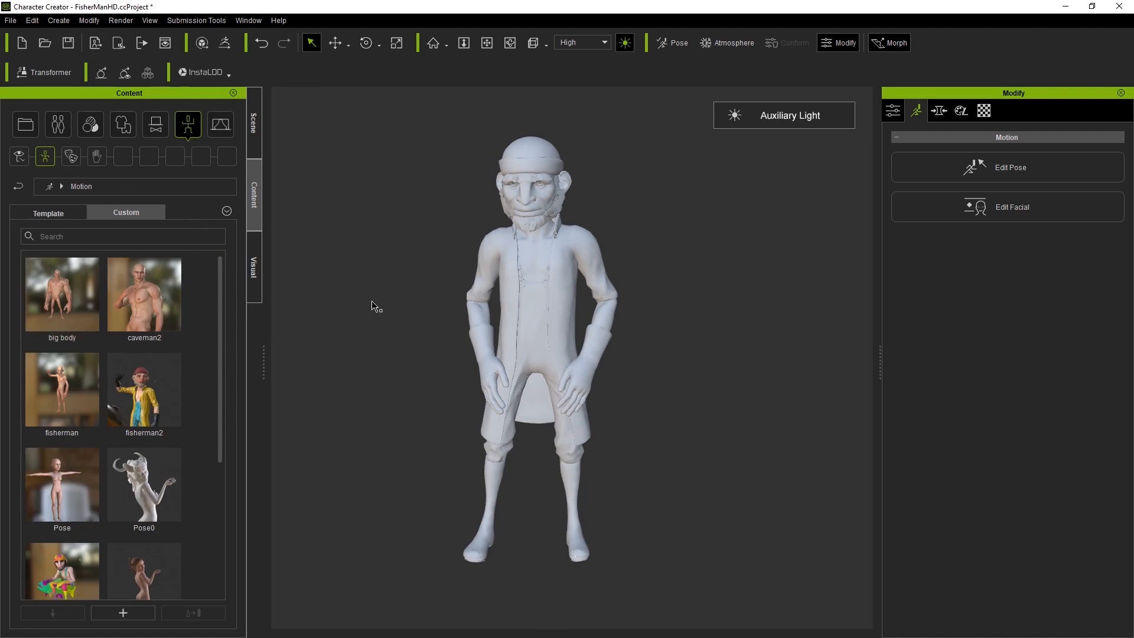
{"action": "left_click_drag", "start_coordinate": [144, 390], "coordinate": [439, 254]}
{"action": "left_click_drag", "start_coordinate": [62, 390], "coordinate": [537, 294]}
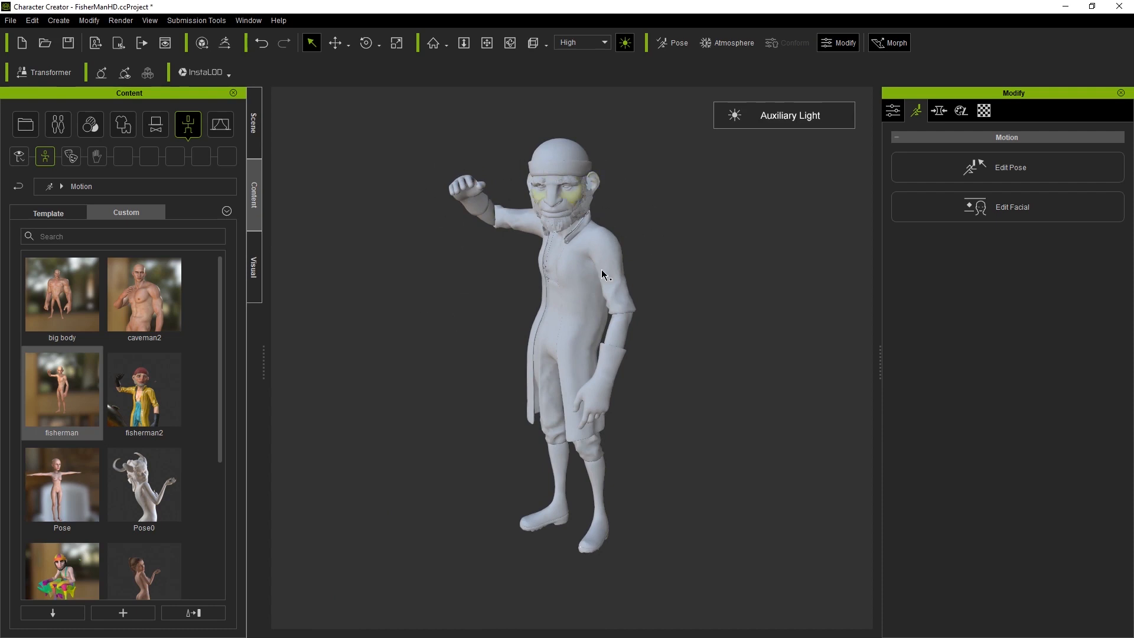
Step: Hide the Jacket in the scene list and check the character's body and suspenders without it
{"action": "left_click_drag", "start_coordinate": [154, 552], "coordinate": [436, 297]}
{"action": "left_click", "coordinate": [610, 241]}
{"action": "left_click", "coordinate": [253, 124]}
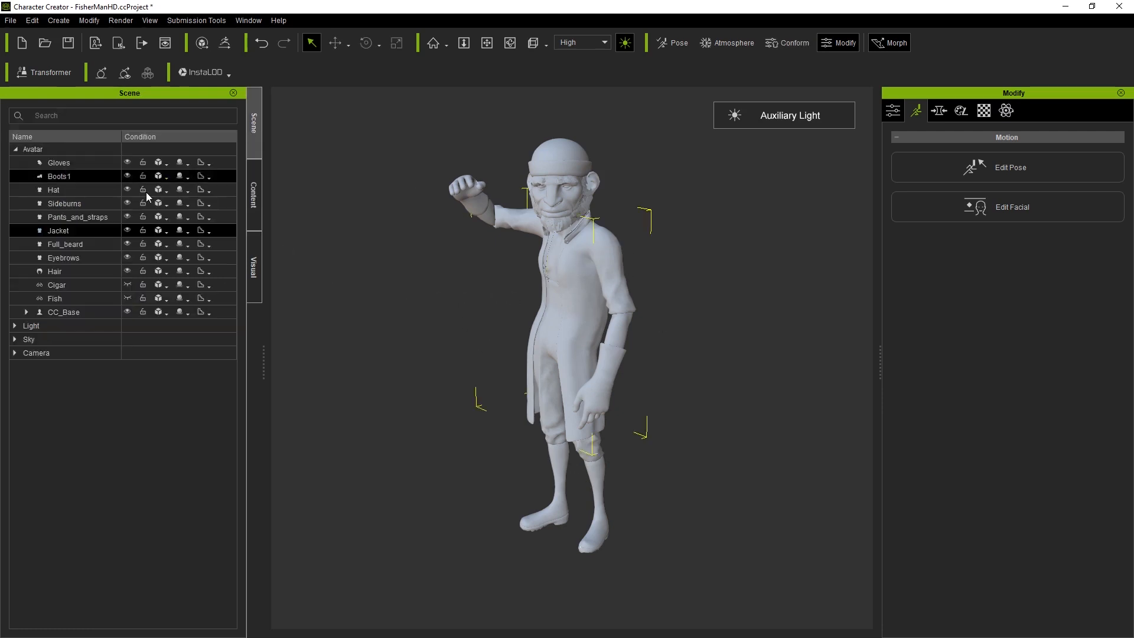
{"action": "left_click", "coordinate": [128, 230]}
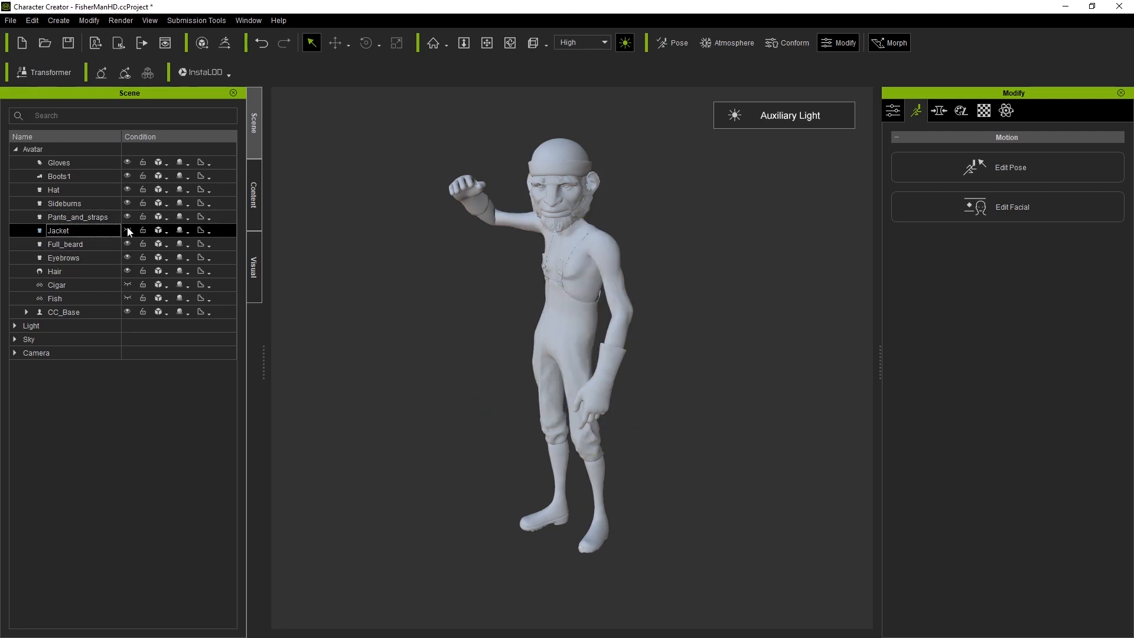
{"action": "right_click_drag", "start_coordinate": [496, 234], "coordinate": [700, 218]}
{"action": "right_click_drag", "start_coordinate": [571, 229], "coordinate": [724, 239]}
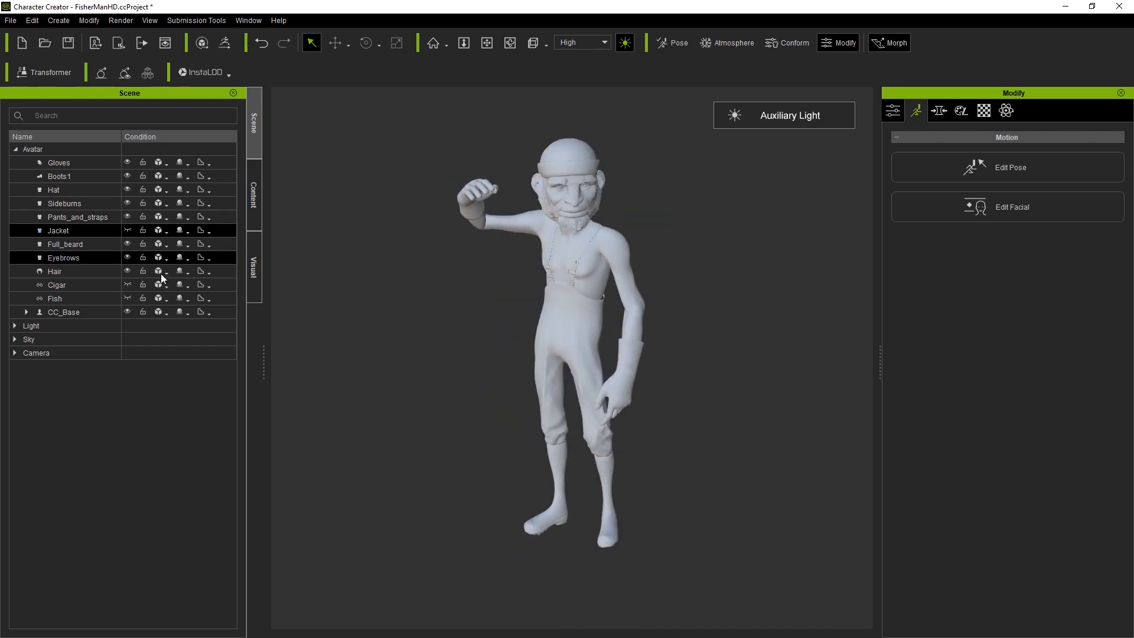
Step: Apply the custom Pose1 seated pose to the character
{"action": "left_click", "coordinate": [254, 224]}
{"action": "scroll", "coordinate": [90, 475], "scroll_direction": "down", "scroll_amount": 4}
{"action": "left_click_drag", "start_coordinate": [62, 368], "coordinate": [539, 303]}
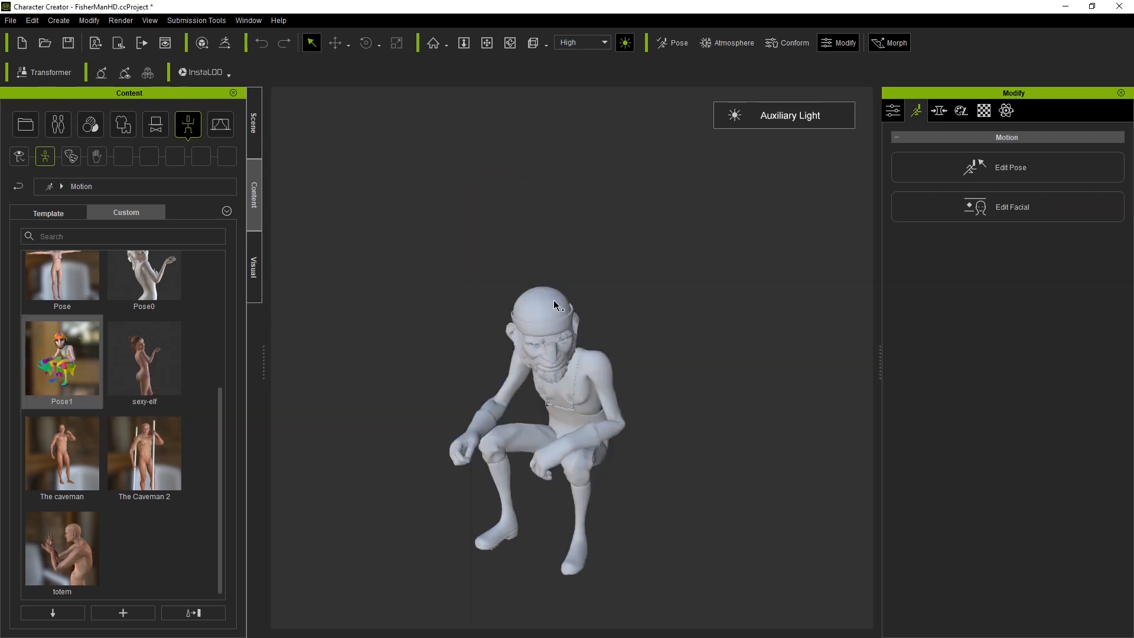
Step: Examine the seated character from the front, sides and back, checking how the body, suspenders and trousers deform
{"action": "right_click_drag", "start_coordinate": [542, 353], "coordinate": [607, 312]}
{"action": "middle_click_drag", "start_coordinate": [672, 397], "coordinate": [671, 319]}
{"action": "right_click_drag", "start_coordinate": [671, 319], "coordinate": [681, 287]}
{"action": "right_click_drag", "start_coordinate": [480, 368], "coordinate": [466, 325]}
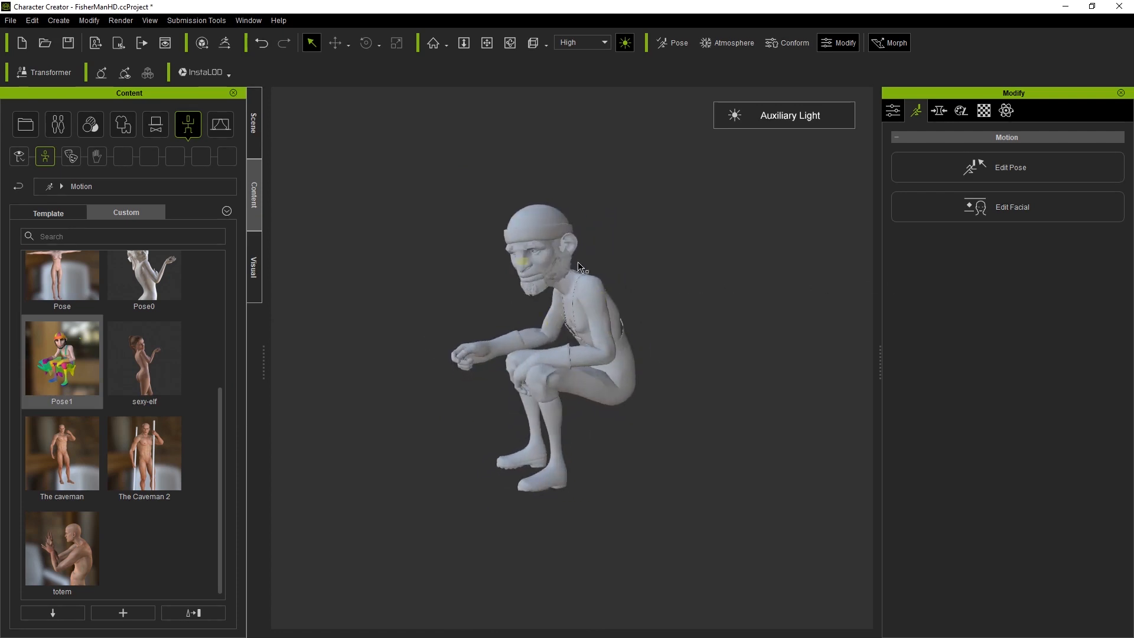
{"action": "right_click_drag", "start_coordinate": [562, 270], "coordinate": [524, 303]}
{"action": "right_click_drag", "start_coordinate": [703, 341], "coordinate": [465, 294]}
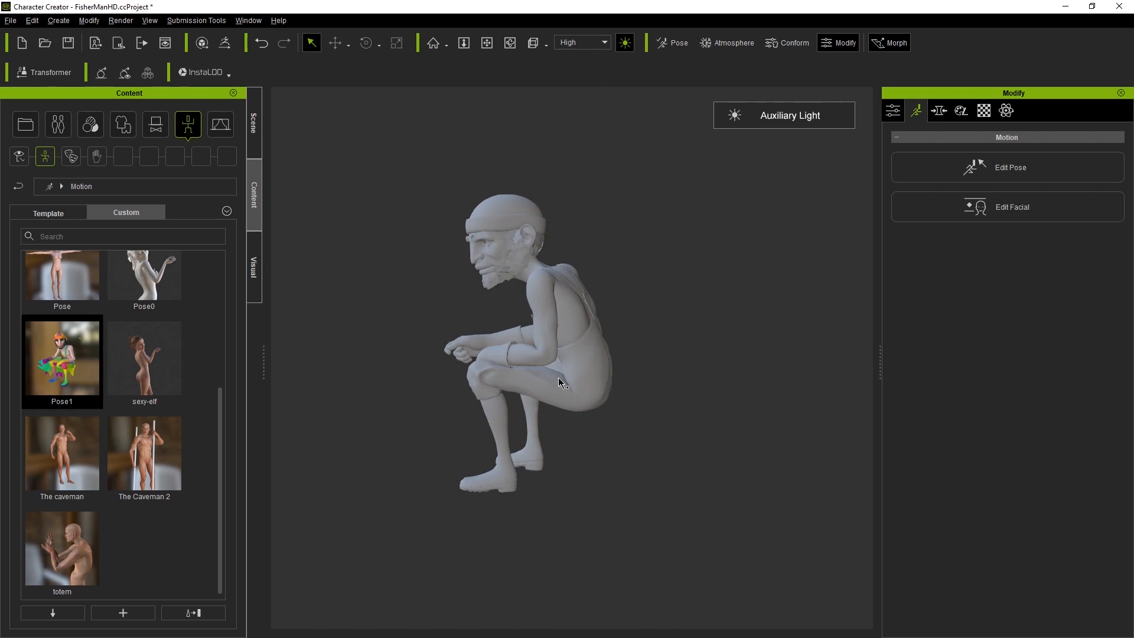
{"action": "scroll", "coordinate": [567, 378], "scroll_direction": "up", "scroll_amount": 5}
{"action": "right_click_drag", "start_coordinate": [539, 372], "coordinate": [488, 303]}
{"action": "right_click_drag", "start_coordinate": [417, 352], "coordinate": [453, 352]}
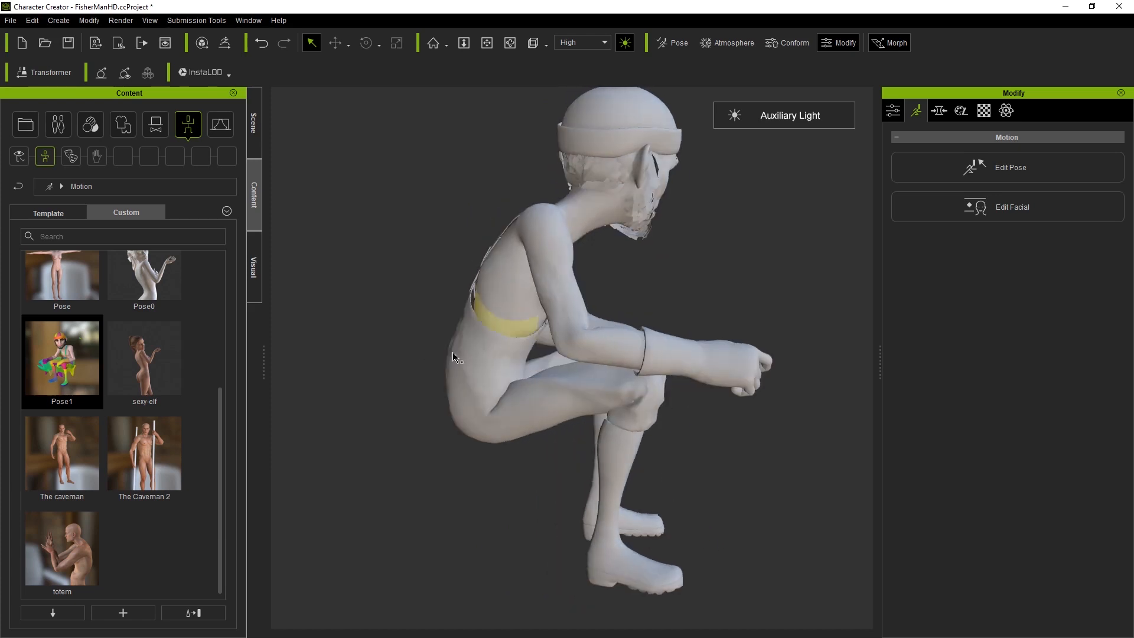
{"action": "right_click_drag", "start_coordinate": [746, 329], "coordinate": [605, 307]}
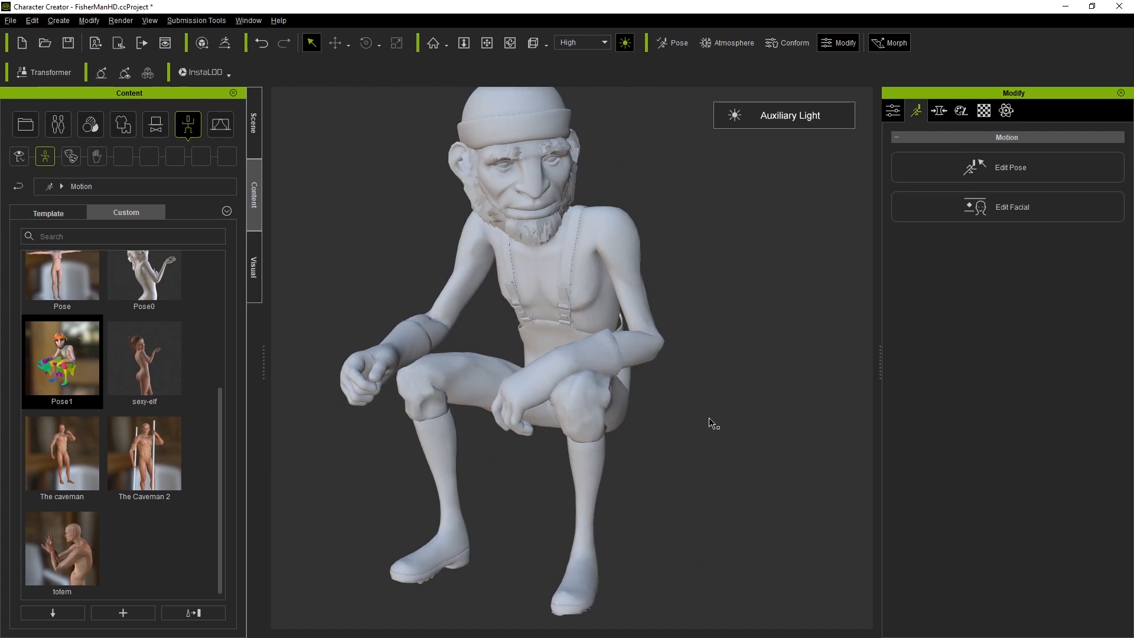
{"action": "scroll", "coordinate": [644, 364], "scroll_direction": "up", "scroll_amount": 2}
{"action": "scroll", "coordinate": [632, 369], "scroll_direction": "down", "scroll_amount": 3}
{"action": "right_click_drag", "start_coordinate": [699, 279], "coordinate": [313, 307]}
{"action": "right_click_drag", "start_coordinate": [437, 318], "coordinate": [514, 347]}
{"action": "right_click_drag", "start_coordinate": [408, 288], "coordinate": [555, 265]}
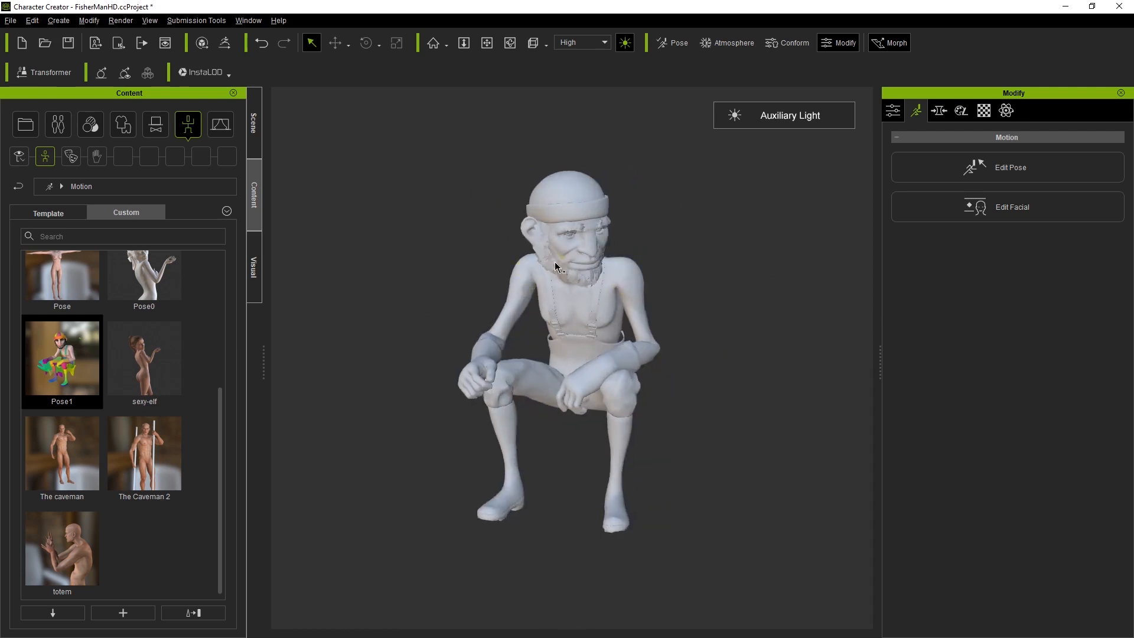
{"action": "middle_click_drag", "start_coordinate": [486, 222], "coordinate": [467, 225], "text": "alt"}
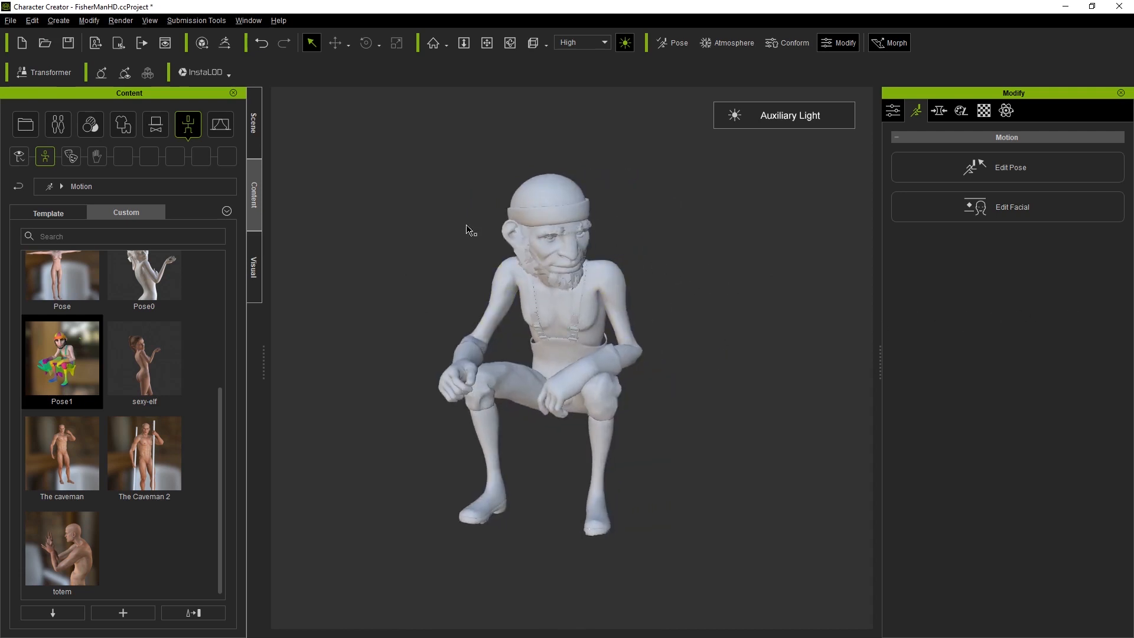
Step: Show the Fish and Cigar accessories again in the scene list
{"action": "left_click", "coordinate": [252, 124]}
{"action": "left_click", "coordinate": [126, 296]}
{"action": "left_click", "coordinate": [128, 284]}
{"action": "right_click_drag", "start_coordinate": [561, 258], "coordinate": [547, 232]}
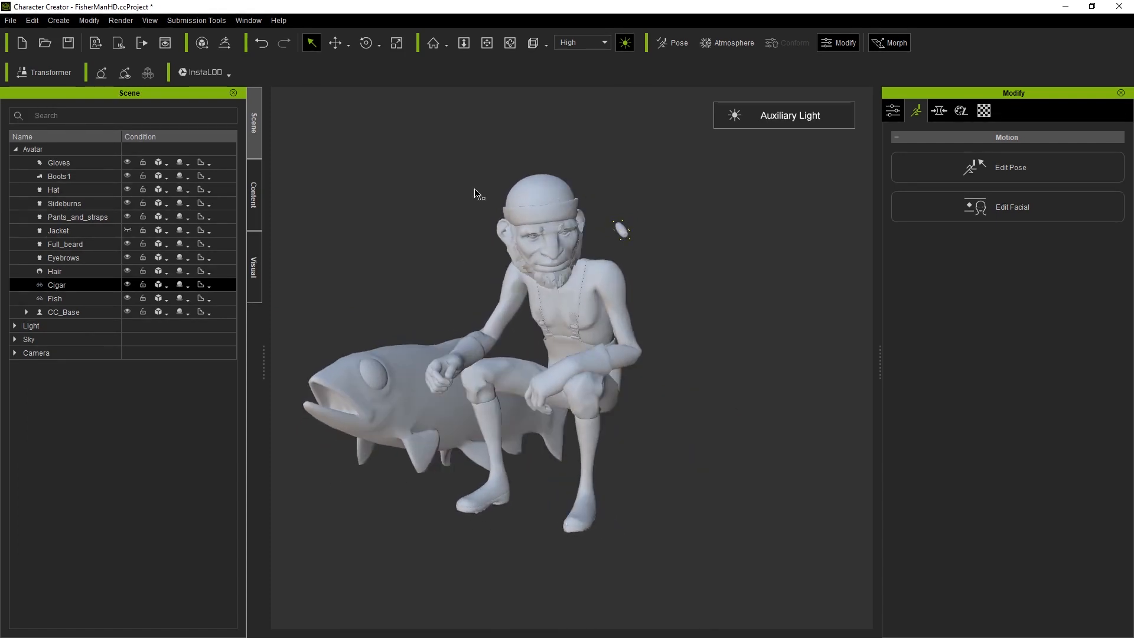
Step: Try rotating the character's head bone with Edit Pose
{"action": "left_click", "coordinate": [1012, 170]}
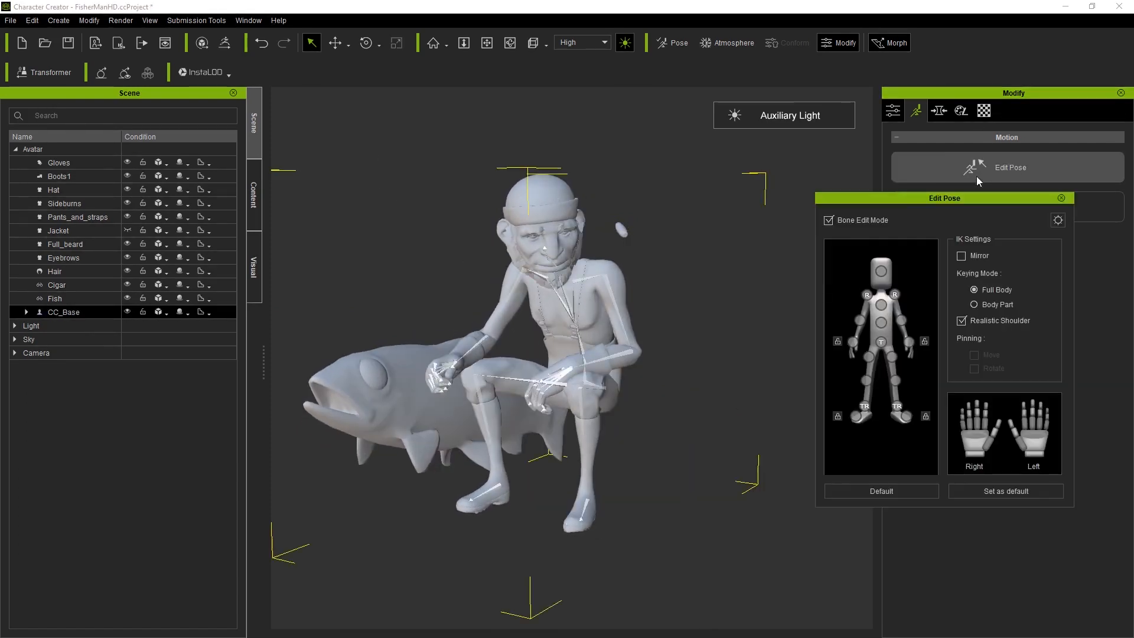
{"action": "left_click", "coordinate": [881, 273]}
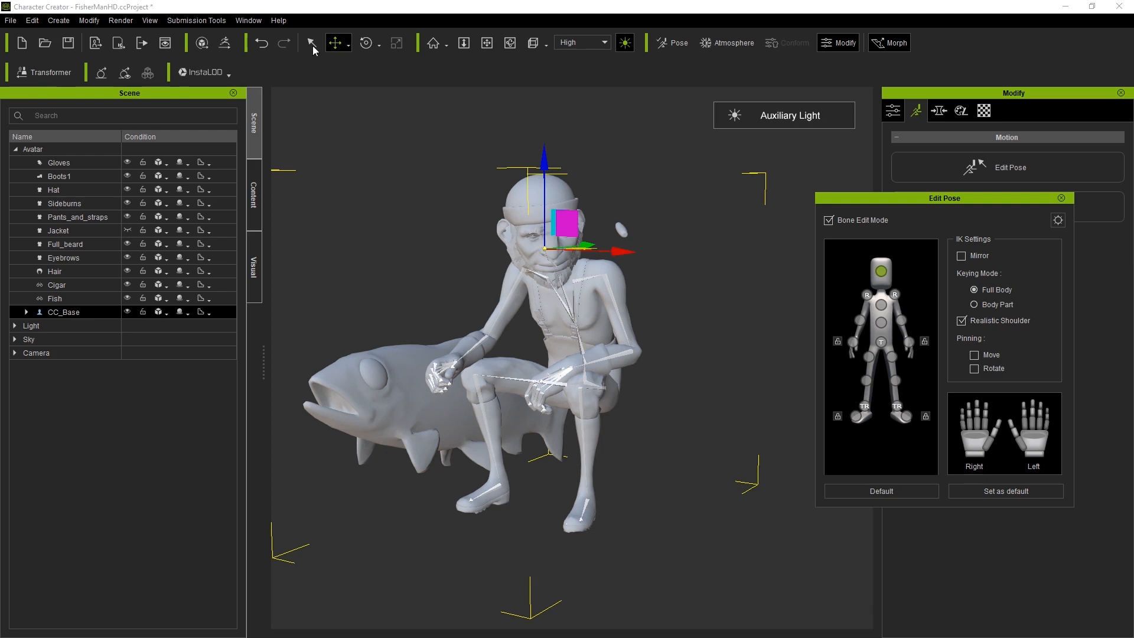
{"action": "left_click", "coordinate": [366, 42]}
{"action": "mouse_move", "coordinate": [600, 269]}
{"action": "left_mouse_down"}
{"action": "mouse_move", "coordinate": [578, 264]}
{"action": "mouse_move", "coordinate": [601, 264]}
{"action": "left_mouse_up"}
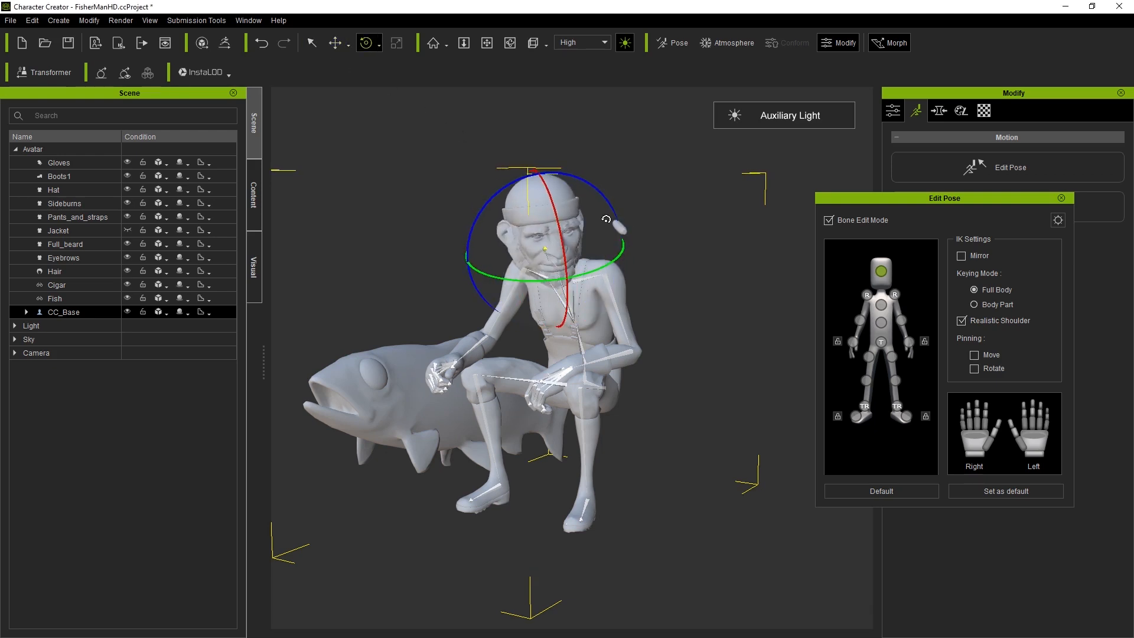
{"action": "left_click", "coordinate": [335, 42]}
Step: Select the Cigar and move it from beside the head toward the character's beard
{"action": "left_click", "coordinate": [619, 226]}
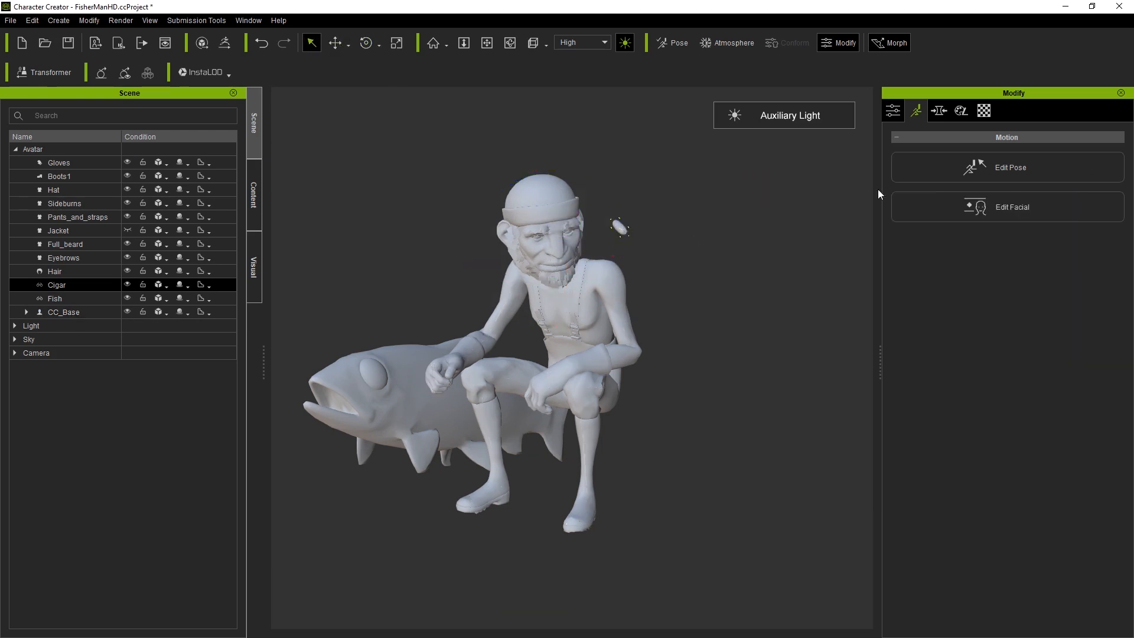
{"action": "scroll", "coordinate": [613, 295], "scroll_direction": "up", "scroll_amount": 3}
{"action": "middle_click_drag", "start_coordinate": [688, 222], "coordinate": [734, 236]}
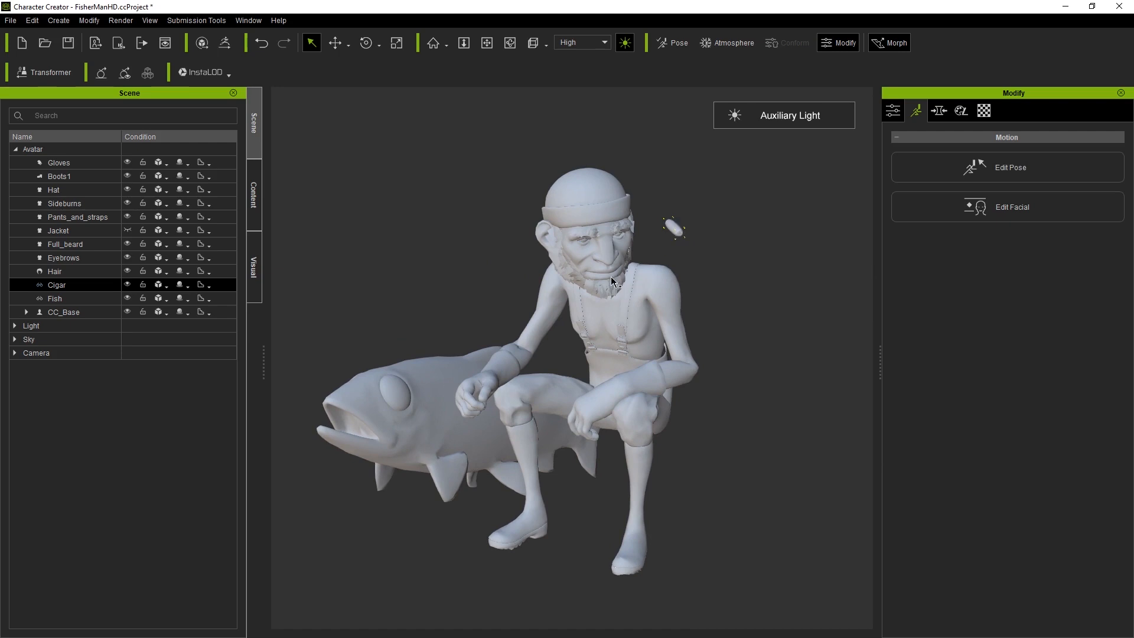
{"action": "key", "text": "w"}
{"action": "left_click_drag", "start_coordinate": [694, 190], "coordinate": [663, 211]}
{"action": "mouse_move", "coordinate": [644, 198]}
{"action": "right_mouse_down"}
{"action": "mouse_move", "coordinate": [547, 208]}
{"action": "mouse_move", "coordinate": [642, 195]}
{"action": "right_mouse_up"}
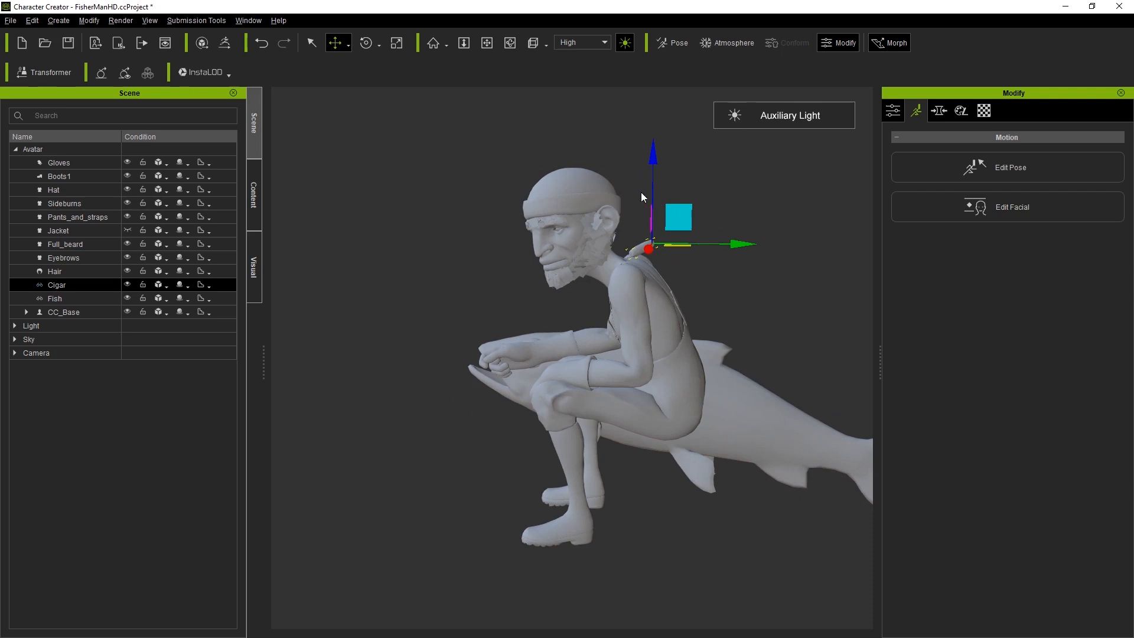
{"action": "left_click_drag", "start_coordinate": [679, 217], "coordinate": [576, 224]}
{"action": "mouse_move", "coordinate": [551, 240]}
{"action": "right_mouse_down"}
{"action": "mouse_move", "coordinate": [666, 230]}
{"action": "mouse_move", "coordinate": [552, 231]}
{"action": "right_mouse_up"}
{"action": "left_click_drag", "start_coordinate": [553, 232], "coordinate": [586, 234]}
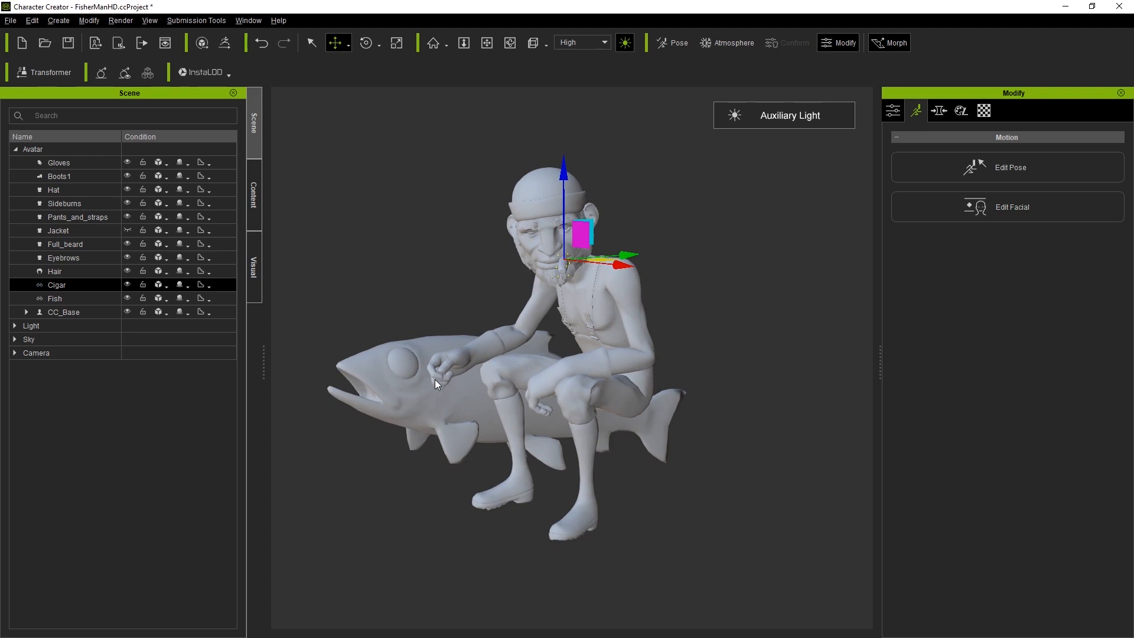
Step: Move the Cigar away from the face so it floats clear beside the head
{"action": "middle_click_drag", "start_coordinate": [435, 379], "coordinate": [513, 326]}
{"action": "right_click_drag", "start_coordinate": [532, 205], "coordinate": [741, 192]}
{"action": "mouse_move", "coordinate": [629, 202]}
{"action": "left_mouse_down"}
{"action": "mouse_move", "coordinate": [610, 201]}
{"action": "mouse_move", "coordinate": [701, 175]}
{"action": "mouse_move", "coordinate": [692, 171]}
{"action": "left_mouse_up"}
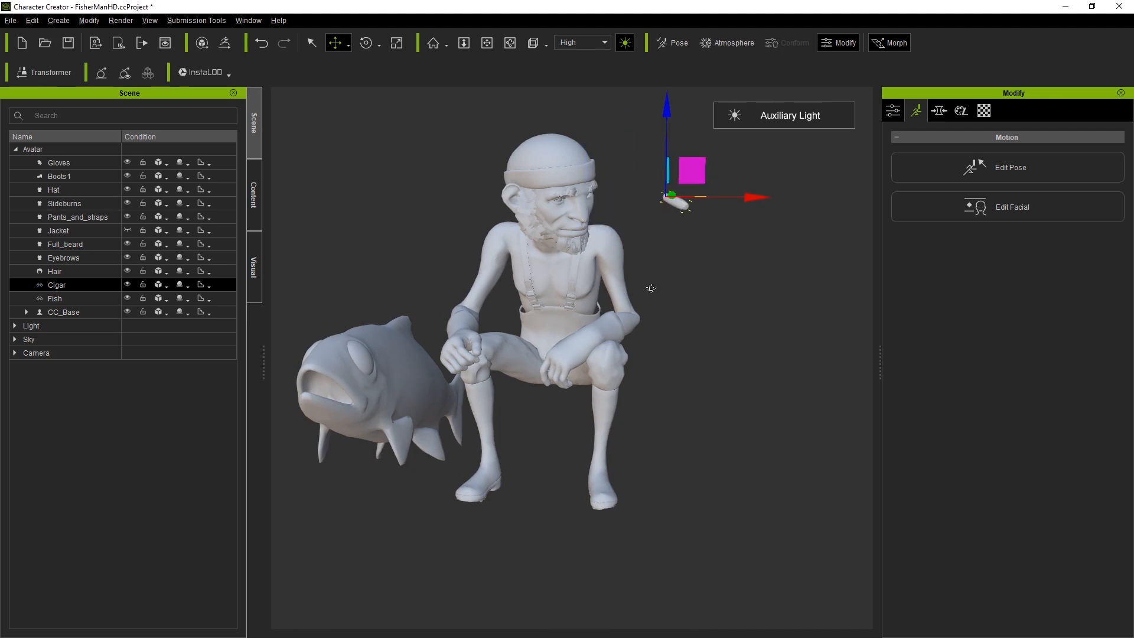
{"action": "right_click_drag", "start_coordinate": [650, 289], "coordinate": [669, 291]}
{"action": "left_click", "coordinate": [675, 277]}
Step: Select the Fish and edit its pivot, placing it at the centre point of the fish
{"action": "key", "text": "alt"}
{"action": "left_click", "coordinate": [411, 368]}
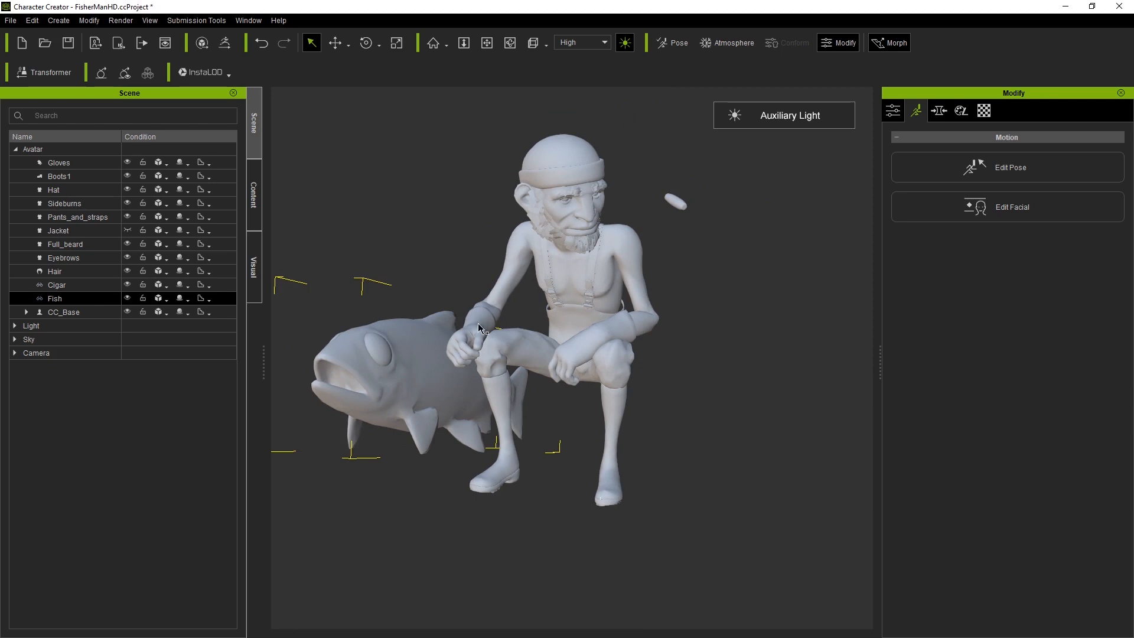
{"action": "left_click", "coordinate": [335, 43]}
{"action": "left_click_drag", "start_coordinate": [374, 350], "coordinate": [462, 376], "text": "alt"}
{"action": "left_click_drag", "start_coordinate": [508, 417], "coordinate": [455, 372], "text": "alt"}
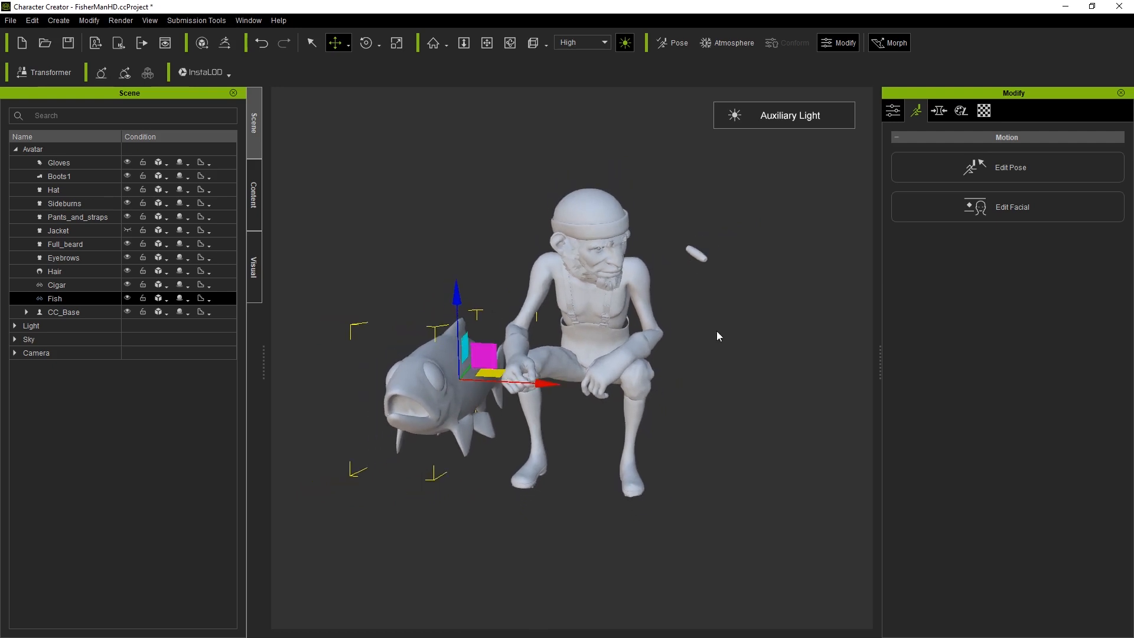
{"action": "middle_click_drag", "start_coordinate": [763, 335], "coordinate": [789, 330]}
{"action": "left_click_drag", "start_coordinate": [601, 441], "coordinate": [597, 389], "text": "alt"}
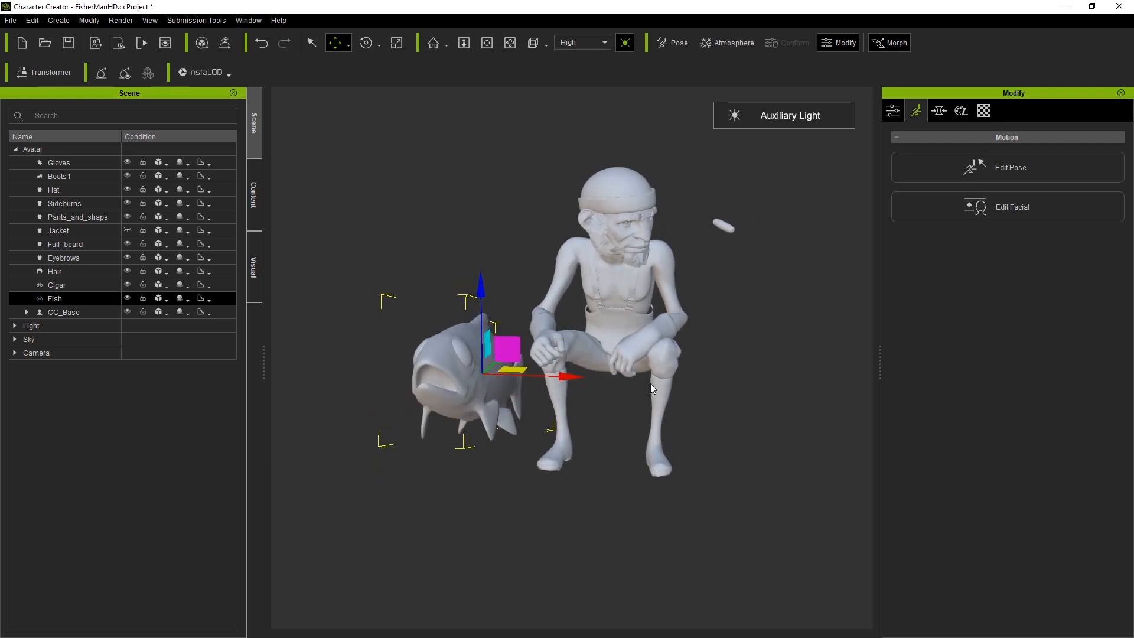
{"action": "left_click", "coordinate": [898, 112]}
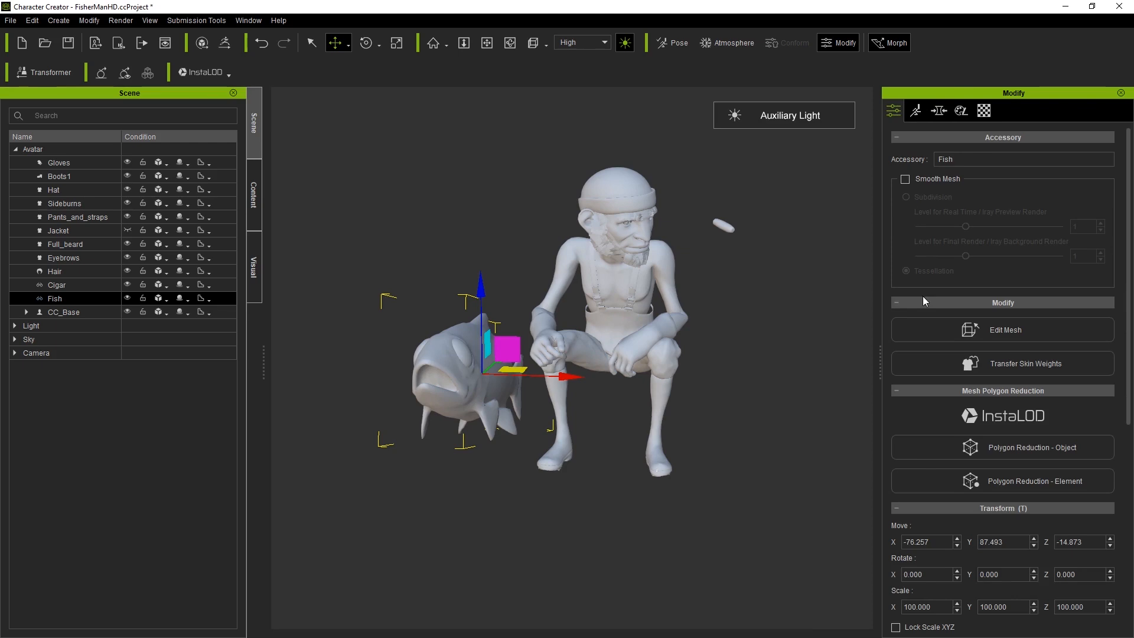
{"action": "scroll", "coordinate": [923, 373], "scroll_direction": "down", "scroll_amount": 6}
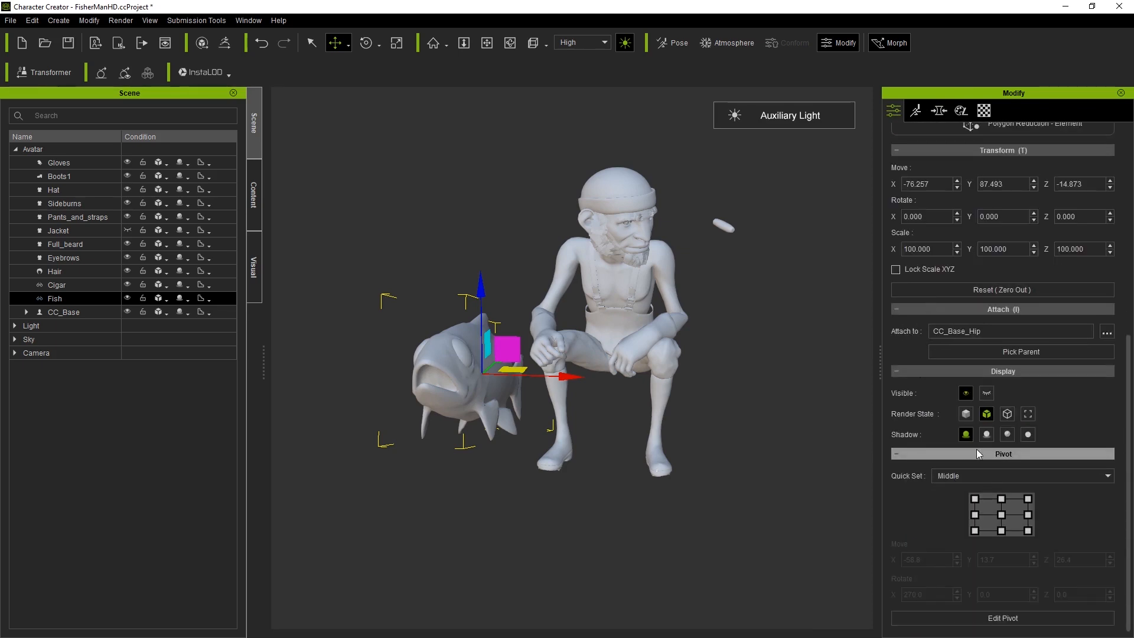
{"action": "left_click", "coordinate": [1007, 614]}
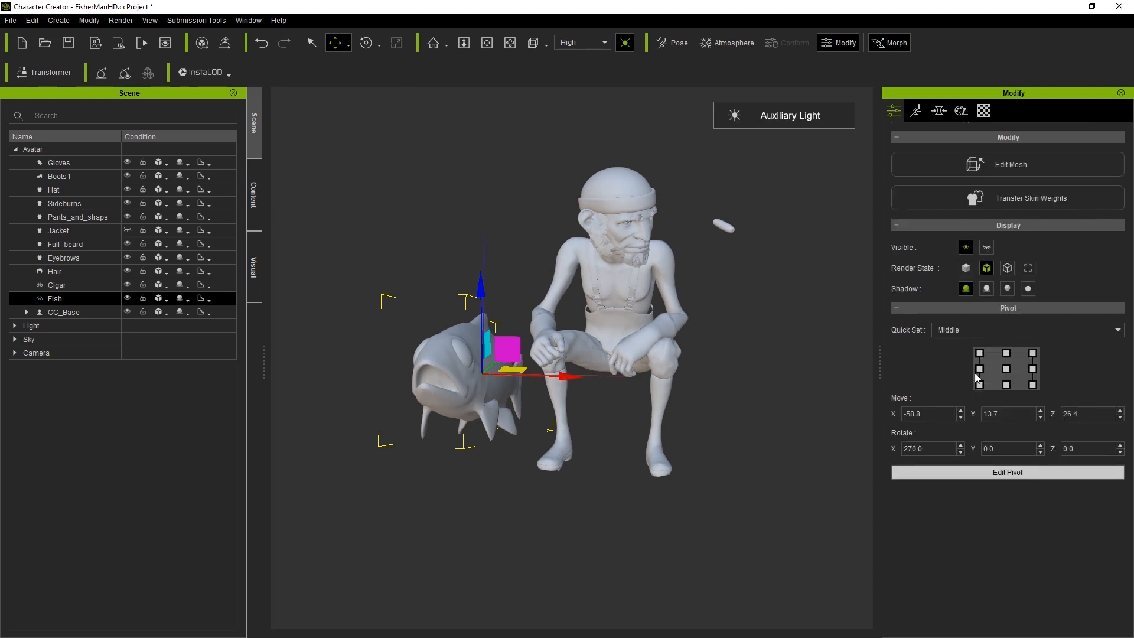
{"action": "left_click", "coordinate": [1008, 371]}
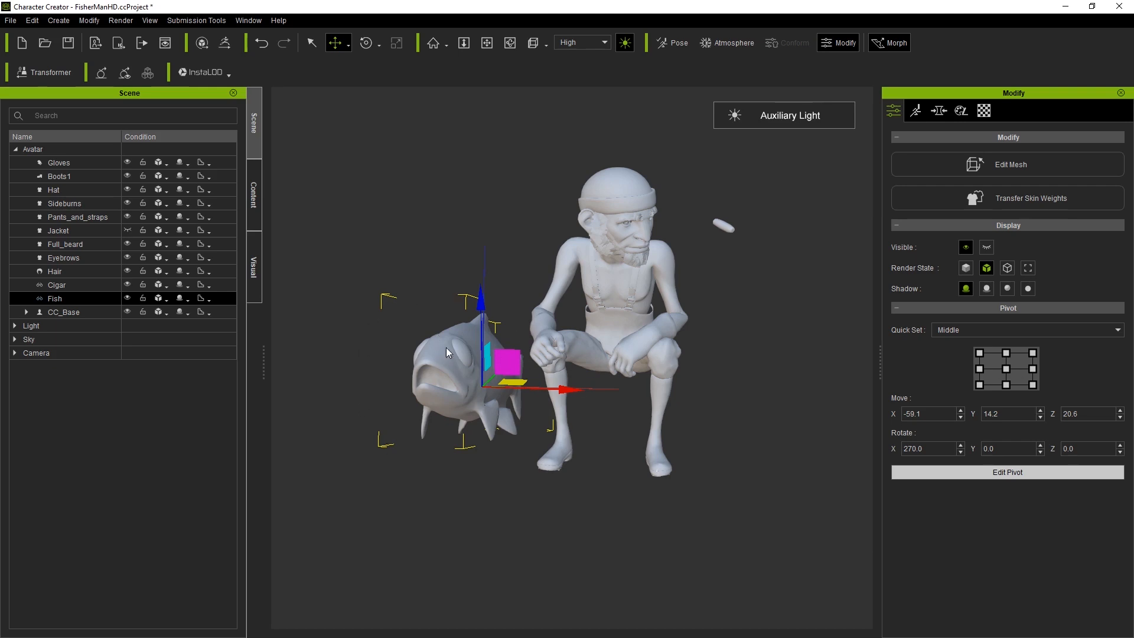
{"action": "left_click", "coordinate": [1011, 473]}
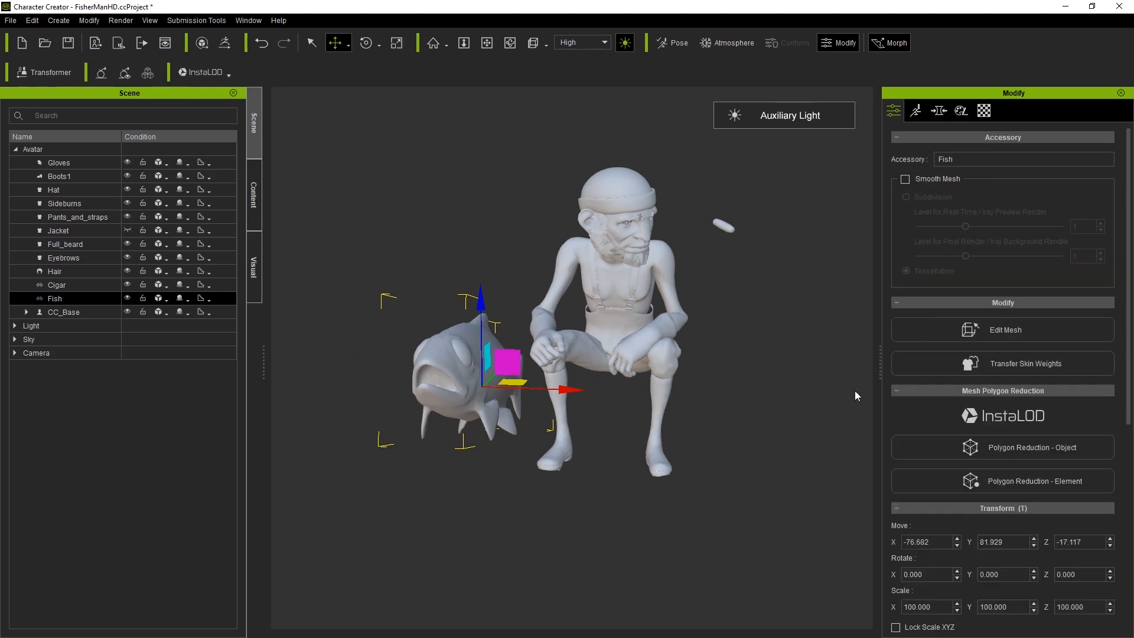
Step: Move the Fish up and away from the character to about X -89.5, Y 100.2, Z -11.8, and rotate it about 11.8, -19.6, -2.4
{"action": "left_click_drag", "start_coordinate": [507, 362], "coordinate": [463, 309]}
{"action": "key", "text": "e"}
{"action": "left_click_drag", "start_coordinate": [511, 354], "coordinate": [473, 327]}
{"action": "key", "text": "w"}
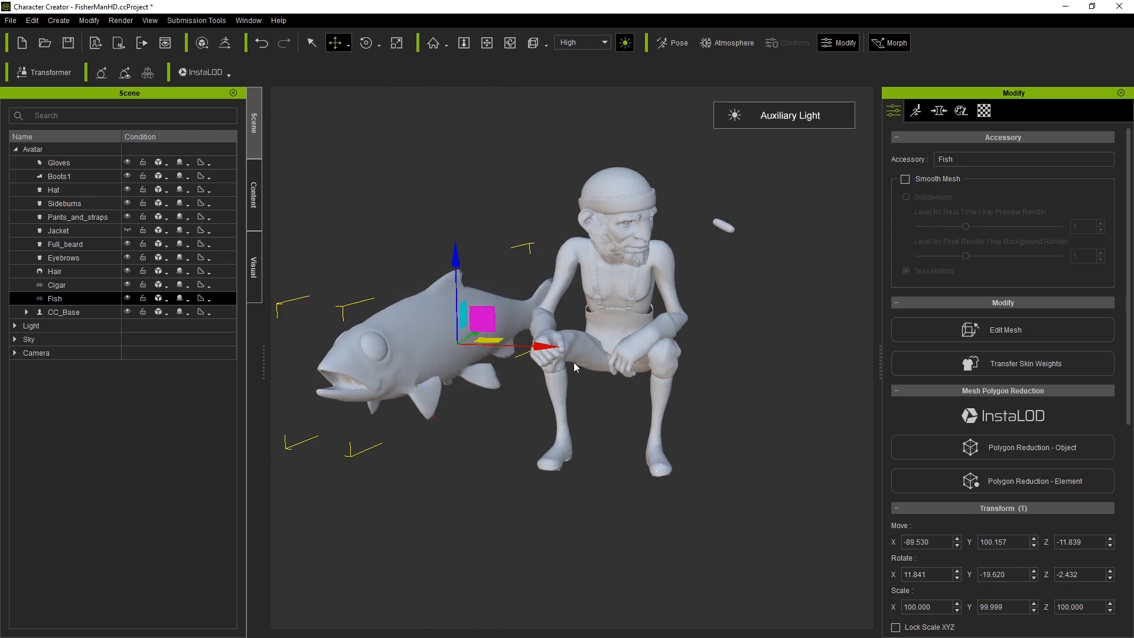
{"action": "key", "text": "q"}
{"action": "left_click", "coordinate": [711, 406]}
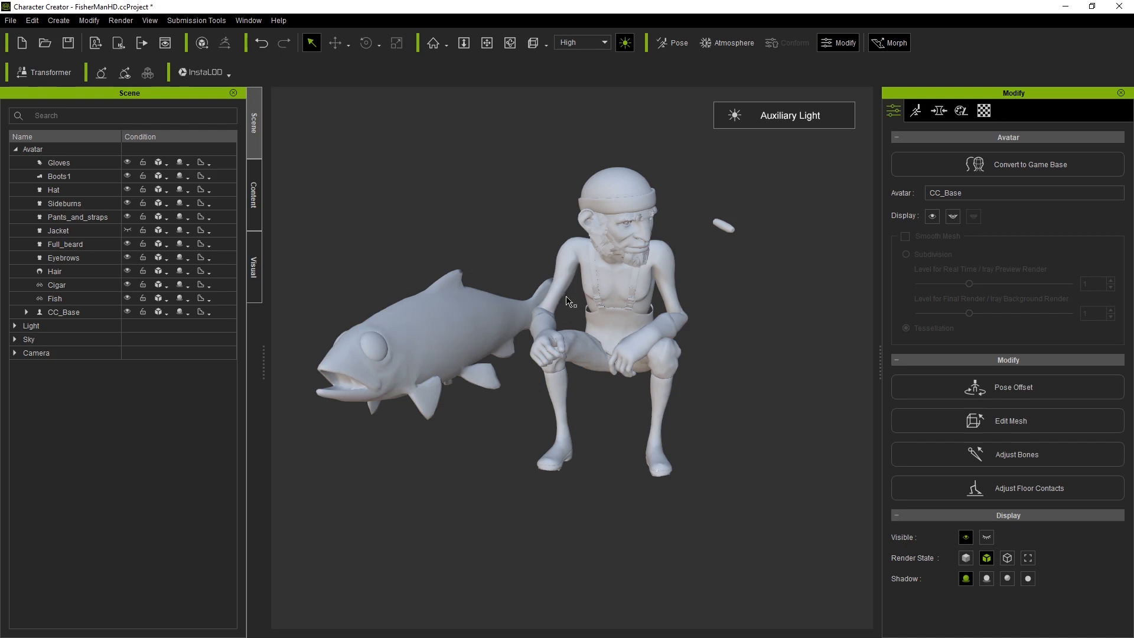
Step: Inspect the seated character with the repositioned fish and cigar from several angles and close up
{"action": "right_click_drag", "start_coordinate": [777, 302], "coordinate": [782, 301]}
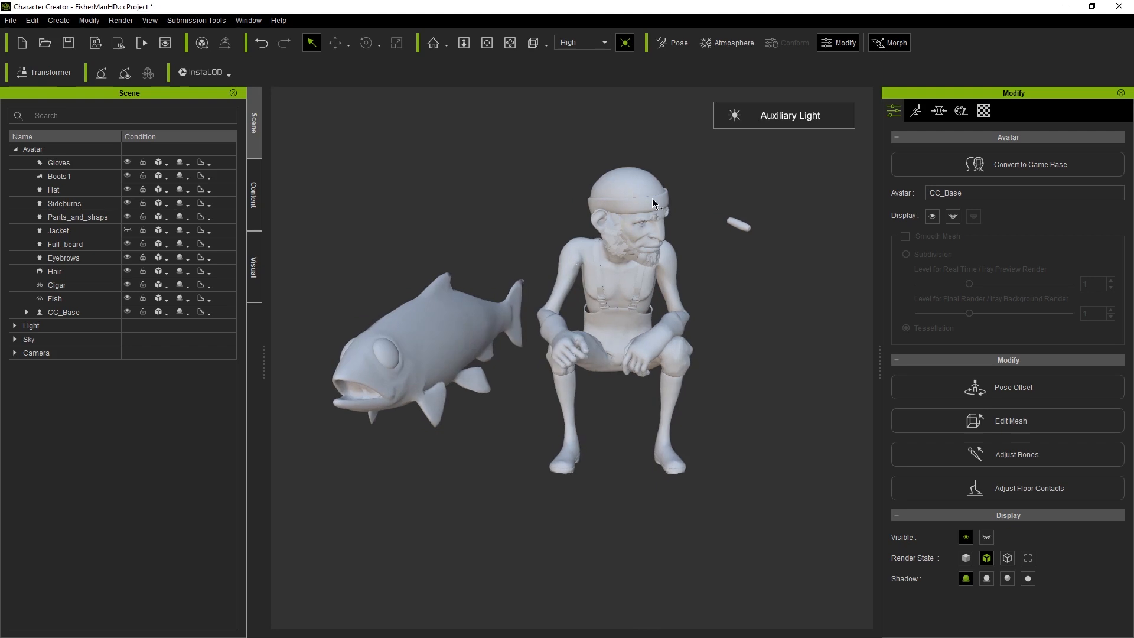
{"action": "right_click_drag", "start_coordinate": [791, 318], "coordinate": [675, 261]}
{"action": "scroll", "coordinate": [617, 232], "scroll_direction": "up", "scroll_amount": 5}
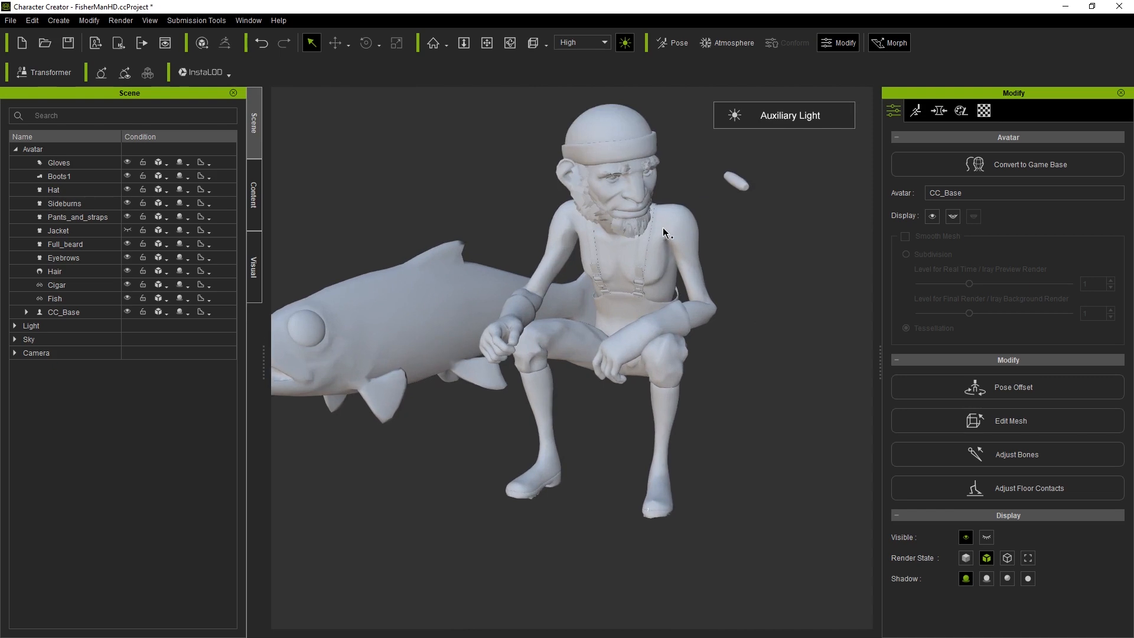
{"action": "scroll", "coordinate": [643, 259], "scroll_direction": "up", "scroll_amount": 3}
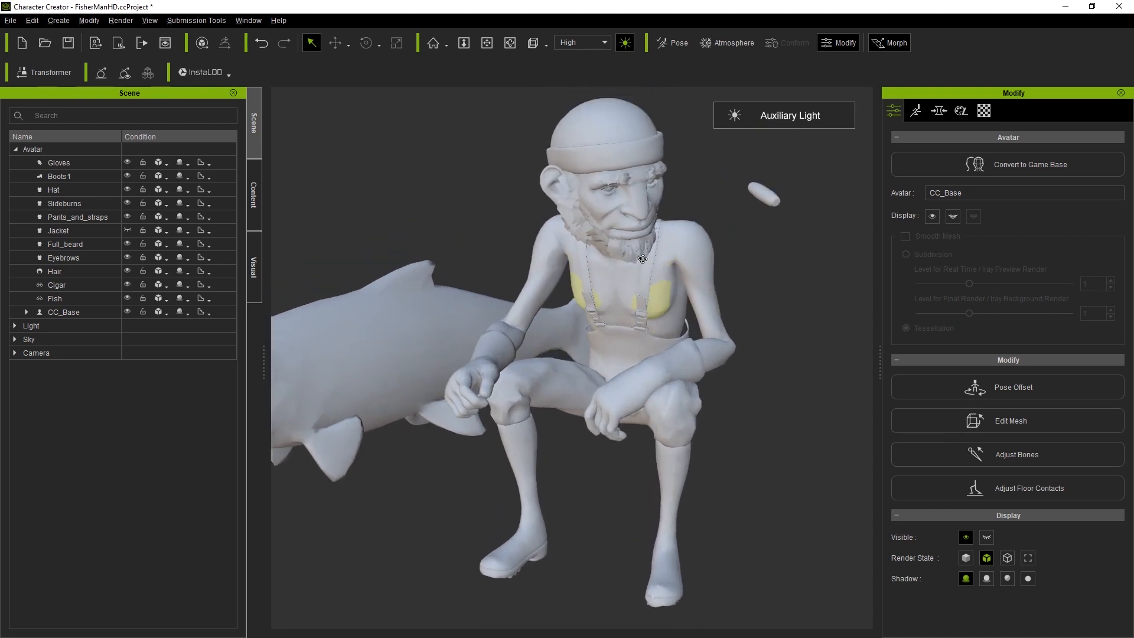
{"action": "right_click_drag", "start_coordinate": [642, 258], "coordinate": [438, 211]}
{"action": "right_click_drag", "start_coordinate": [456, 320], "coordinate": [581, 373]}
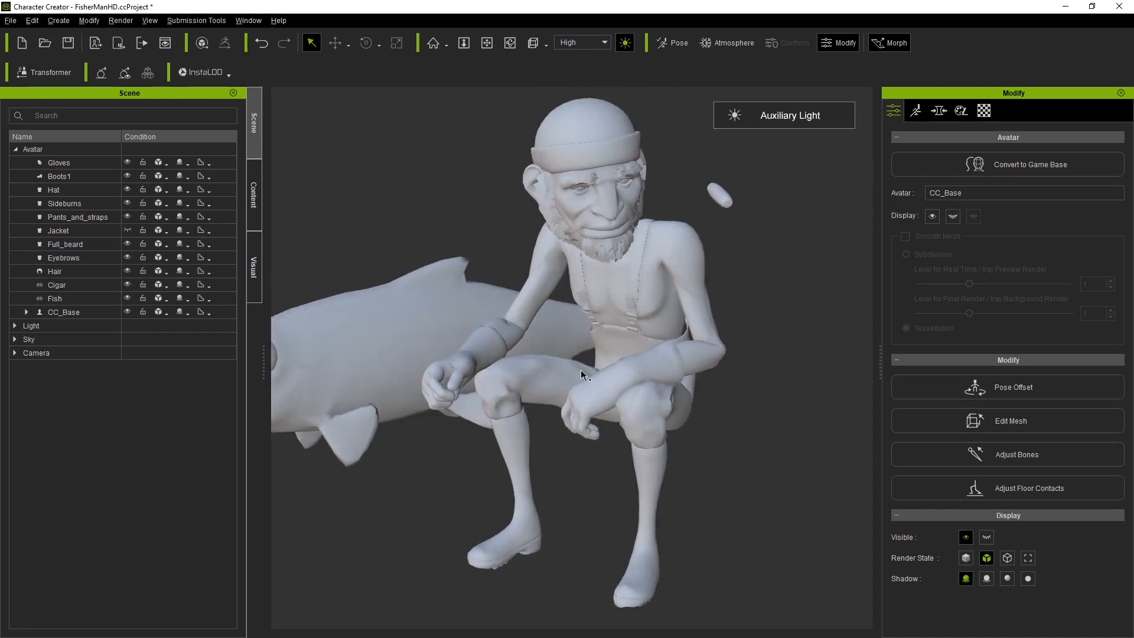
{"action": "right_click_drag", "start_coordinate": [552, 331], "coordinate": [652, 391]}
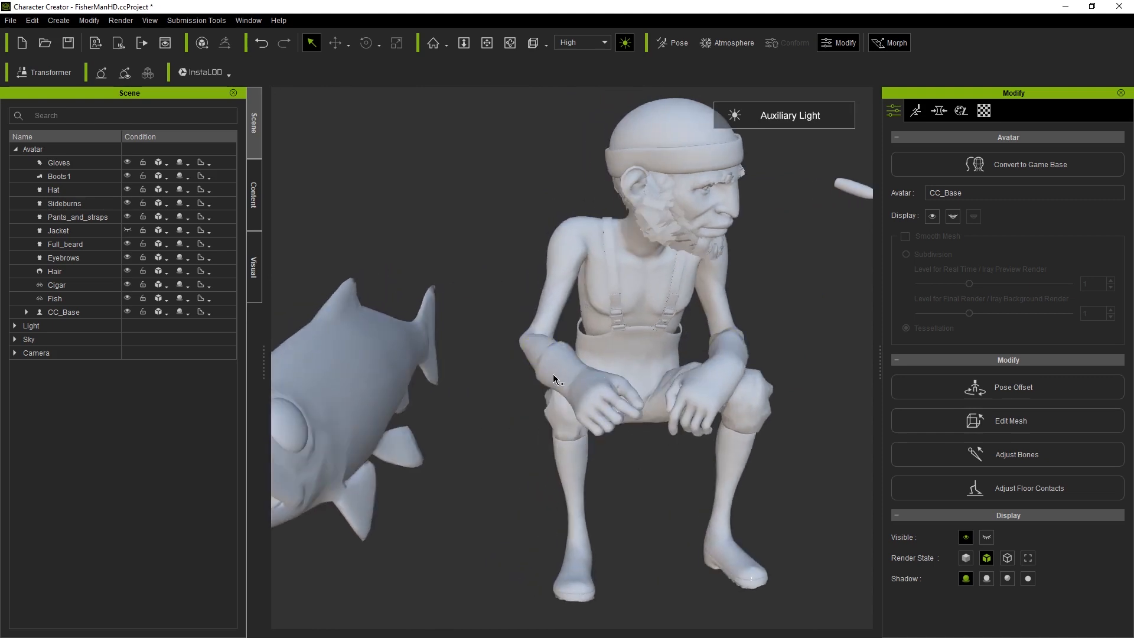
{"action": "right_click_drag", "start_coordinate": [556, 409], "coordinate": [512, 437]}
{"action": "middle_click_drag", "start_coordinate": [577, 493], "coordinate": [611, 403]}
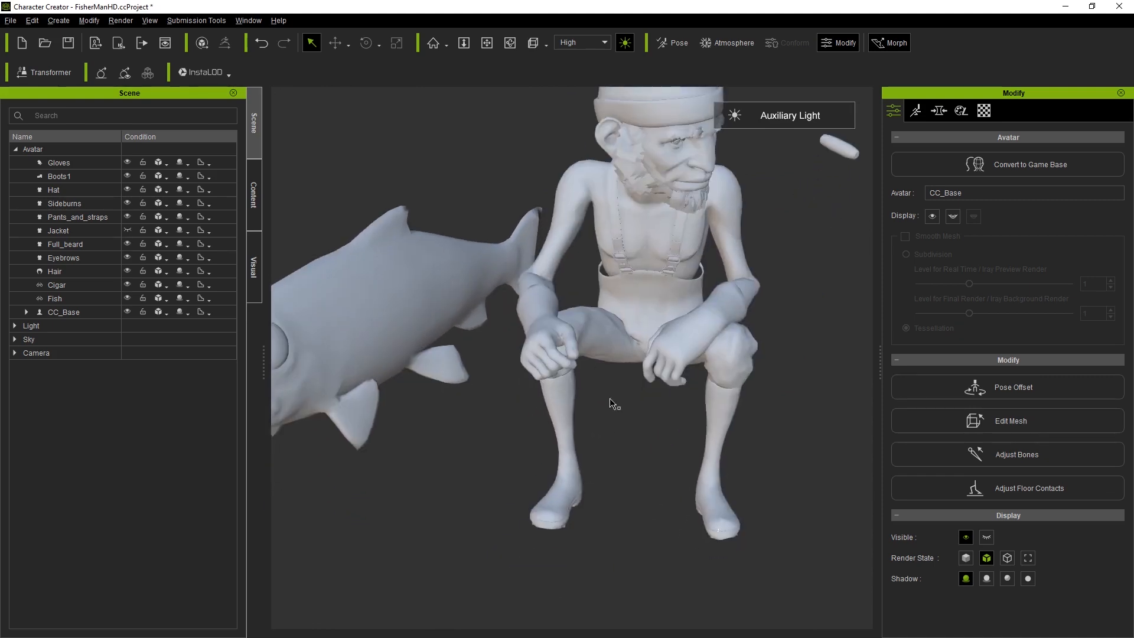
Step: Inspect the seated fisherman's hands and body up close, and look at the original T-posed model in ZBrush
{"action": "scroll", "coordinate": [548, 357], "scroll_direction": "up", "scroll_amount": 3}
{"action": "scroll", "coordinate": [548, 356], "scroll_direction": "up", "scroll_amount": 3}
{"action": "right_click_drag", "start_coordinate": [543, 278], "coordinate": [554, 383]}
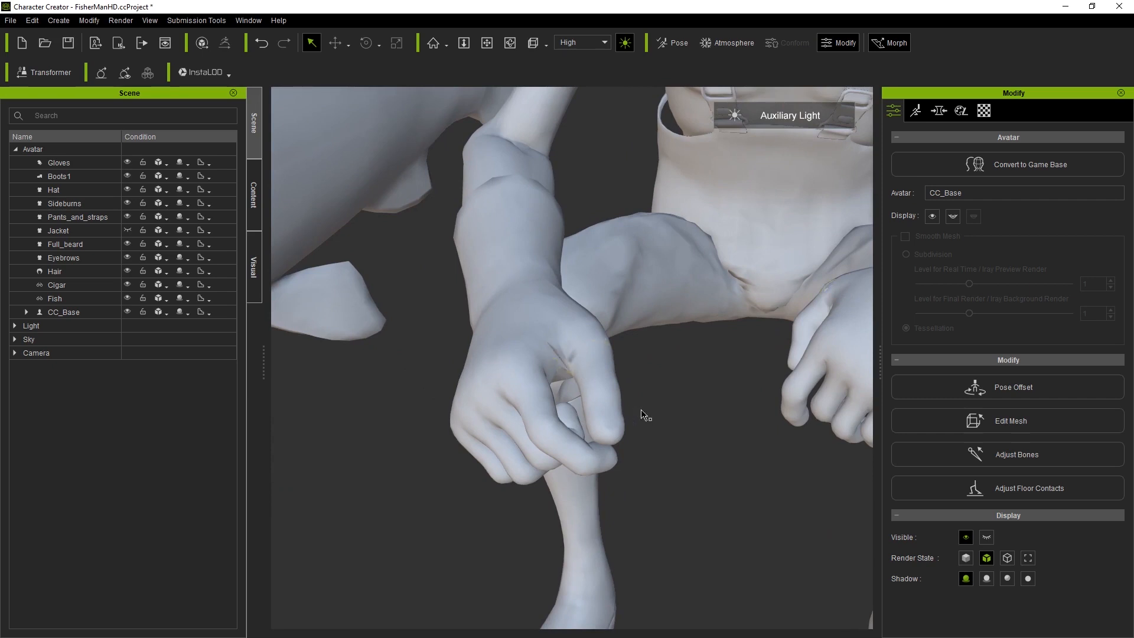
{"action": "scroll", "coordinate": [678, 411], "scroll_direction": "up", "scroll_amount": 3}
{"action": "scroll", "coordinate": [678, 410], "scroll_direction": "down", "scroll_amount": 8}
{"action": "right_click_drag", "start_coordinate": [616, 337], "coordinate": [610, 225]}
{"action": "middle_click_drag", "start_coordinate": [676, 282], "coordinate": [715, 258]}
{"action": "right_click_drag", "start_coordinate": [713, 275], "coordinate": [707, 245]}
{"action": "scroll", "coordinate": [679, 332], "scroll_direction": "down", "scroll_amount": 3}
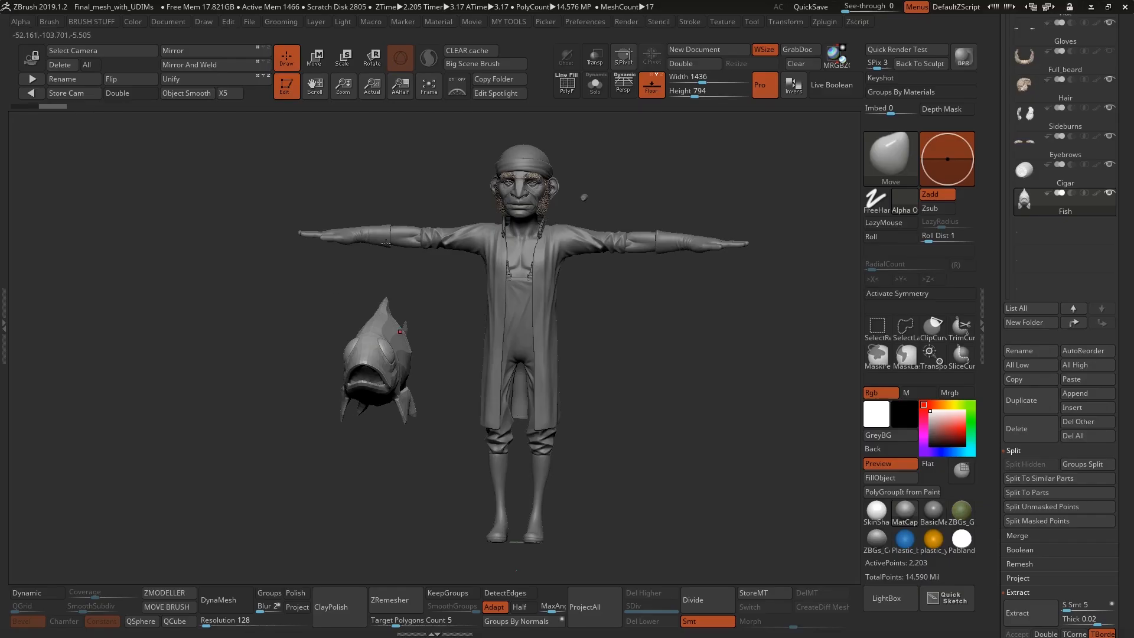
{"action": "left_click_drag", "start_coordinate": [645, 324], "coordinate": [596, 260]}
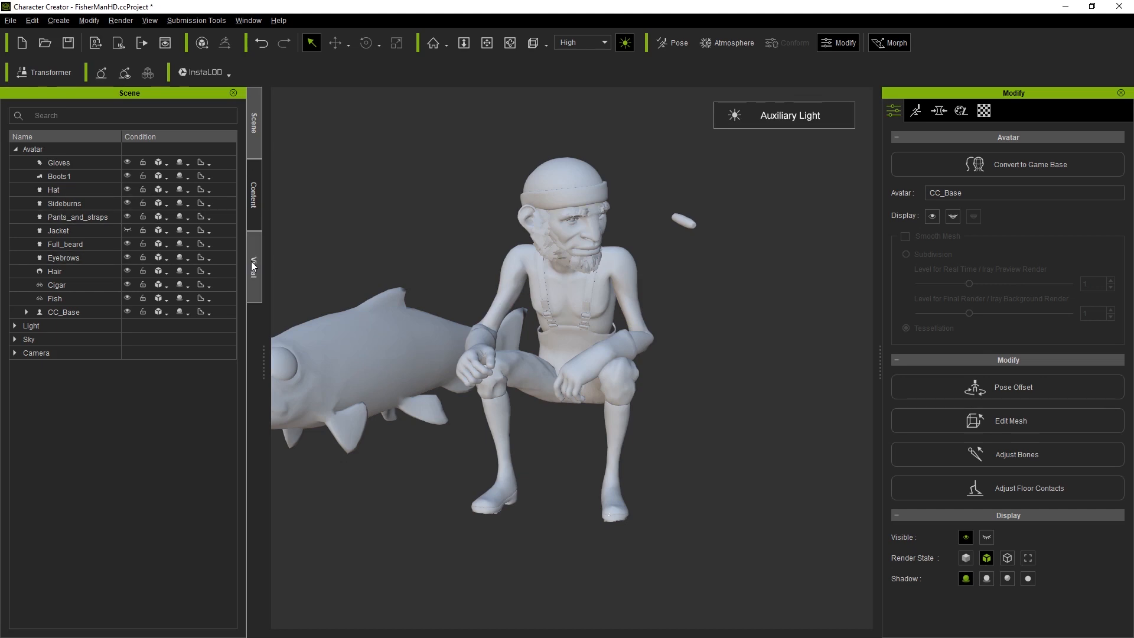
Step: In Character Creator, try the custom fisherman pose on the avatar and return it to the T-pose with the custom Pose preset
{"action": "left_click", "coordinate": [254, 195]}
{"action": "scroll", "coordinate": [106, 355], "scroll_direction": "up", "scroll_amount": 3}
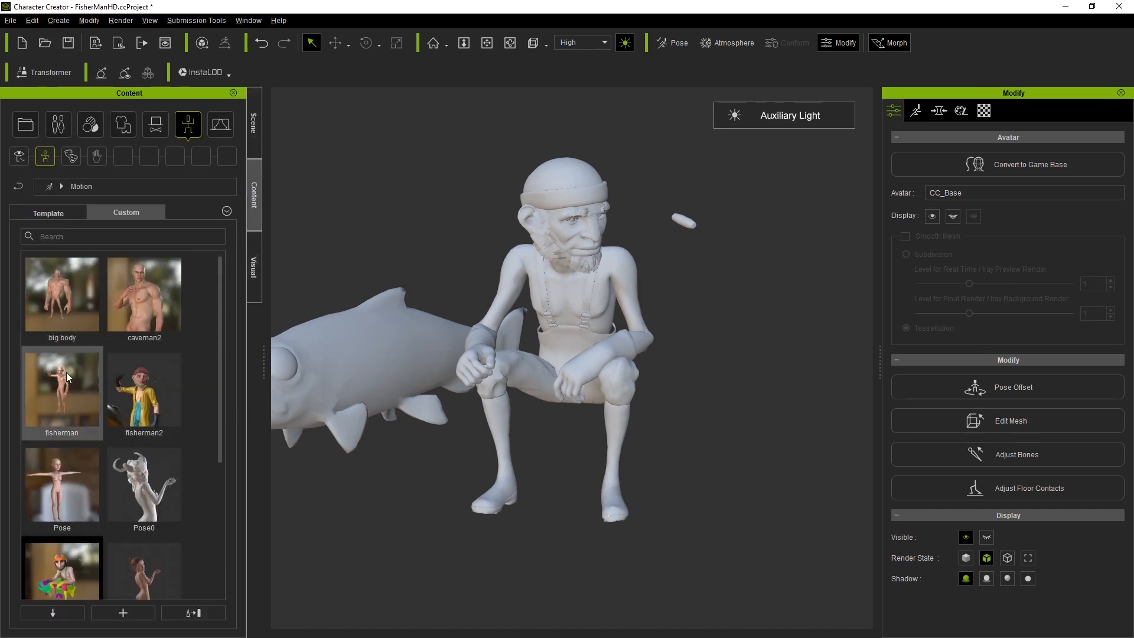
{"action": "left_click_drag", "start_coordinate": [49, 382], "coordinate": [573, 250]}
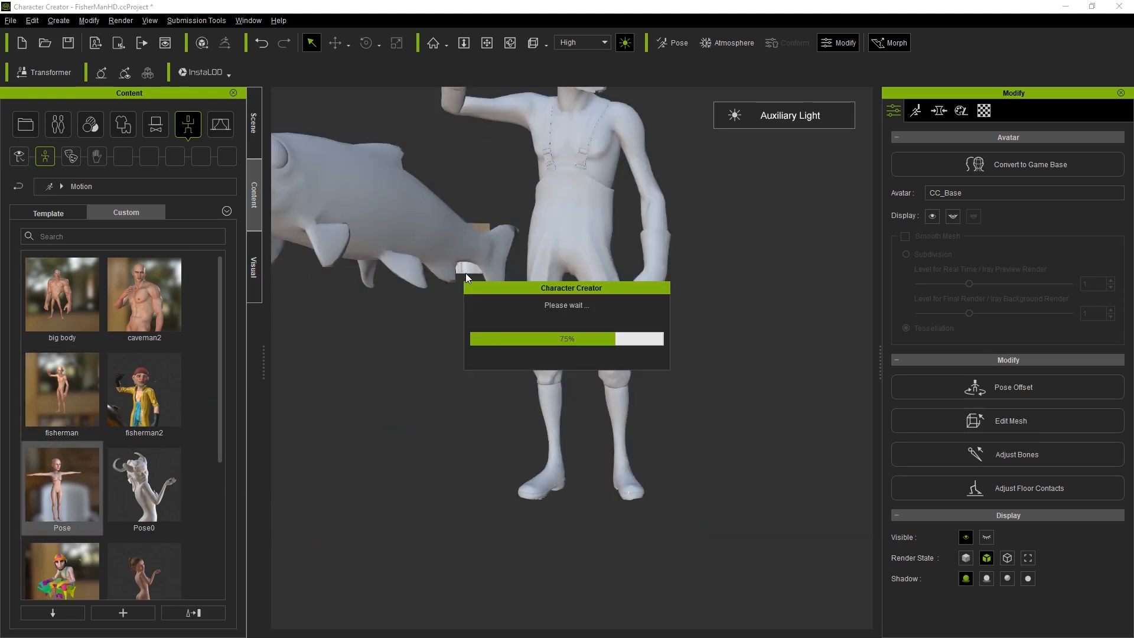
{"action": "right_click_drag", "start_coordinate": [525, 327], "coordinate": [655, 277]}
{"action": "scroll", "coordinate": [610, 263], "scroll_direction": "down", "scroll_amount": 3}
{"action": "middle_click_drag", "start_coordinate": [631, 274], "coordinate": [638, 319]}
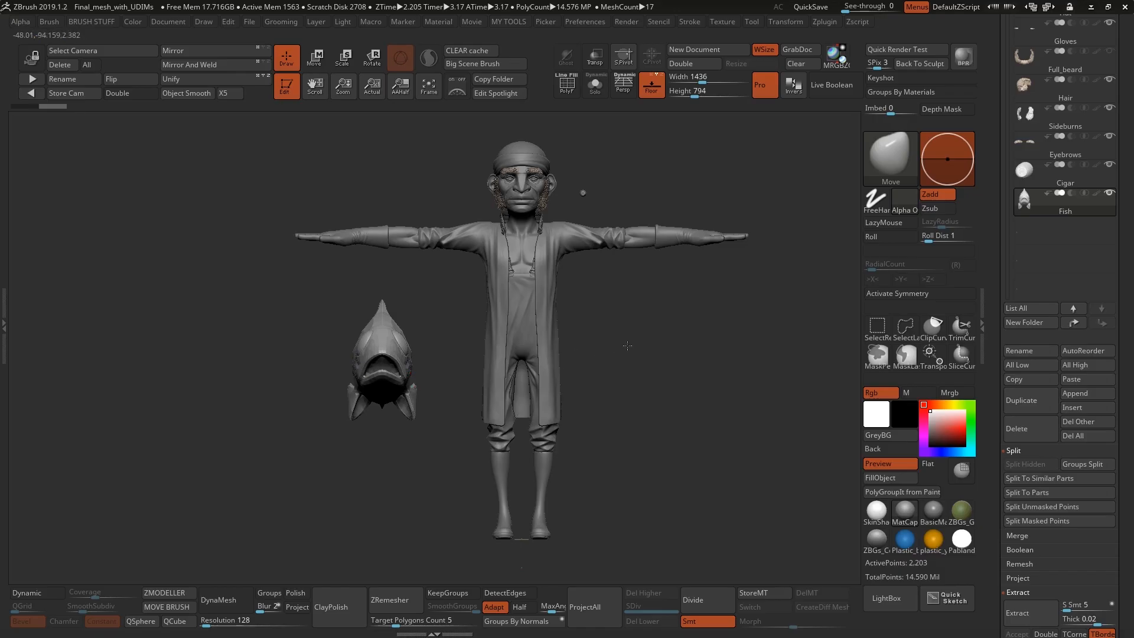
Step: Switch to ZBrush and hide the Fish and Cigar subtools
{"action": "left_click_drag", "start_coordinate": [599, 299], "coordinate": [549, 231]}
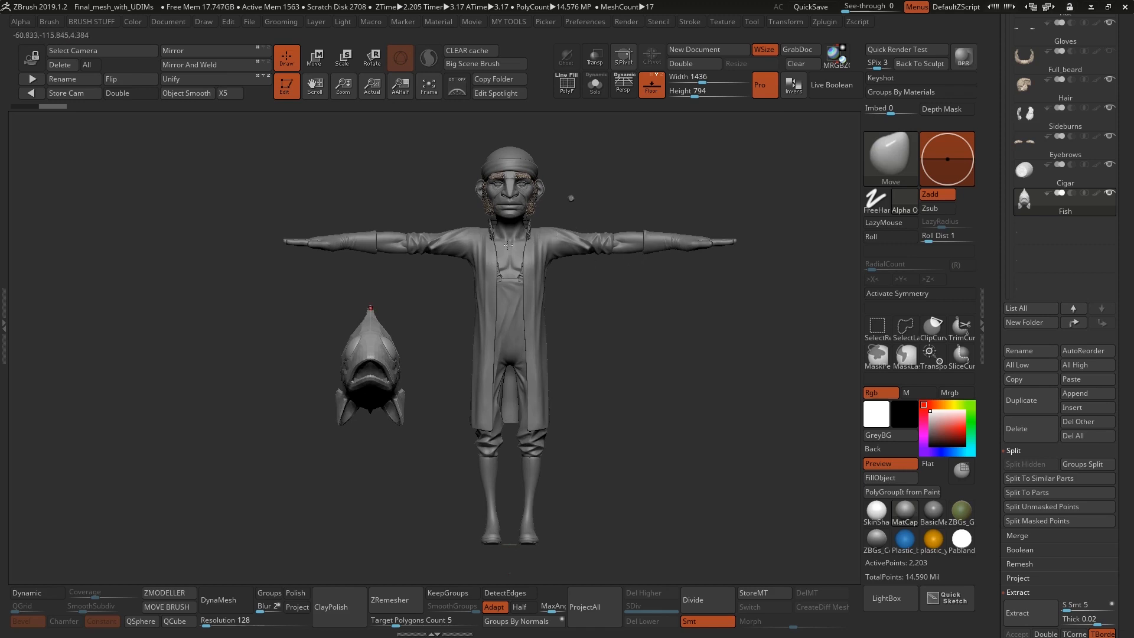
{"action": "left_click_drag", "start_coordinate": [460, 237], "coordinate": [533, 232]}
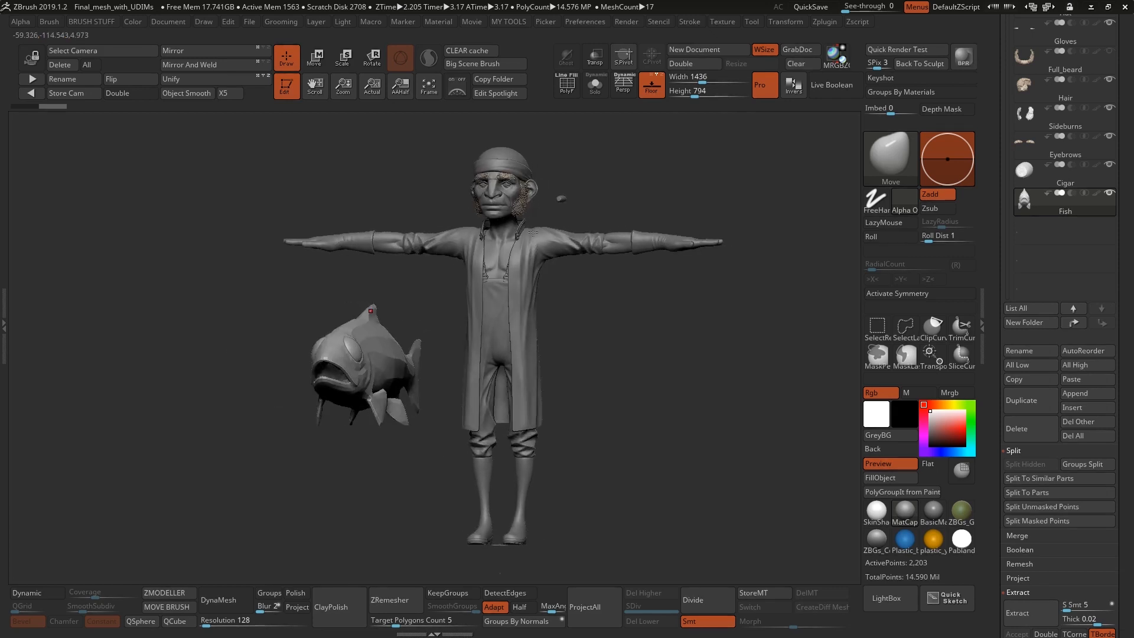
{"action": "left_click", "coordinate": [1087, 168]}
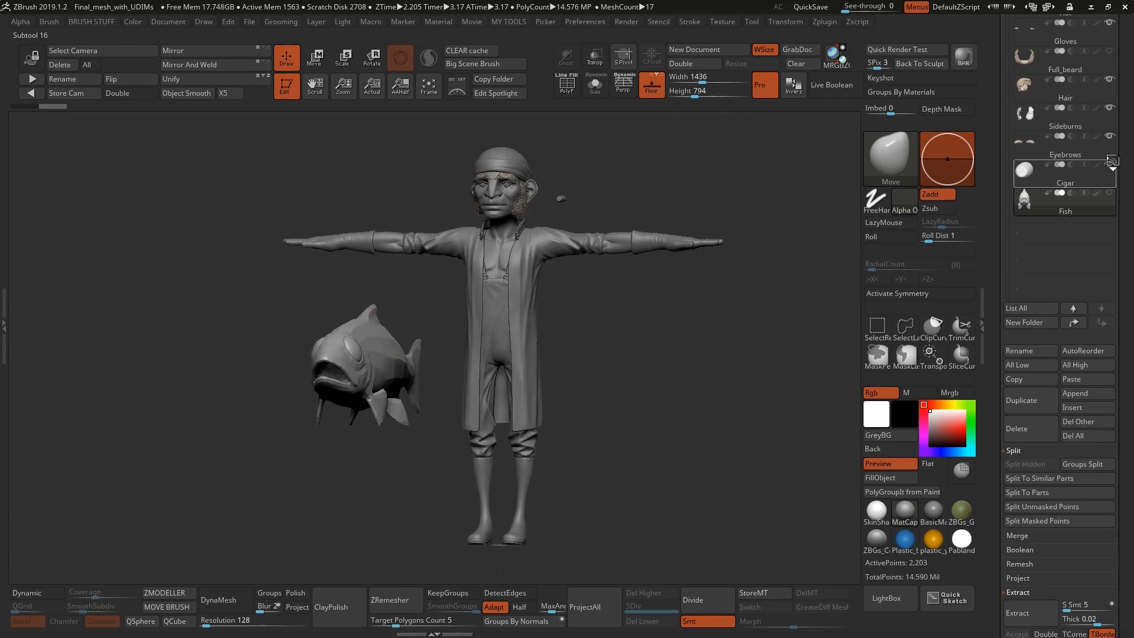
{"action": "left_click", "coordinate": [1110, 158]}
{"action": "left_click", "coordinate": [1109, 166]}
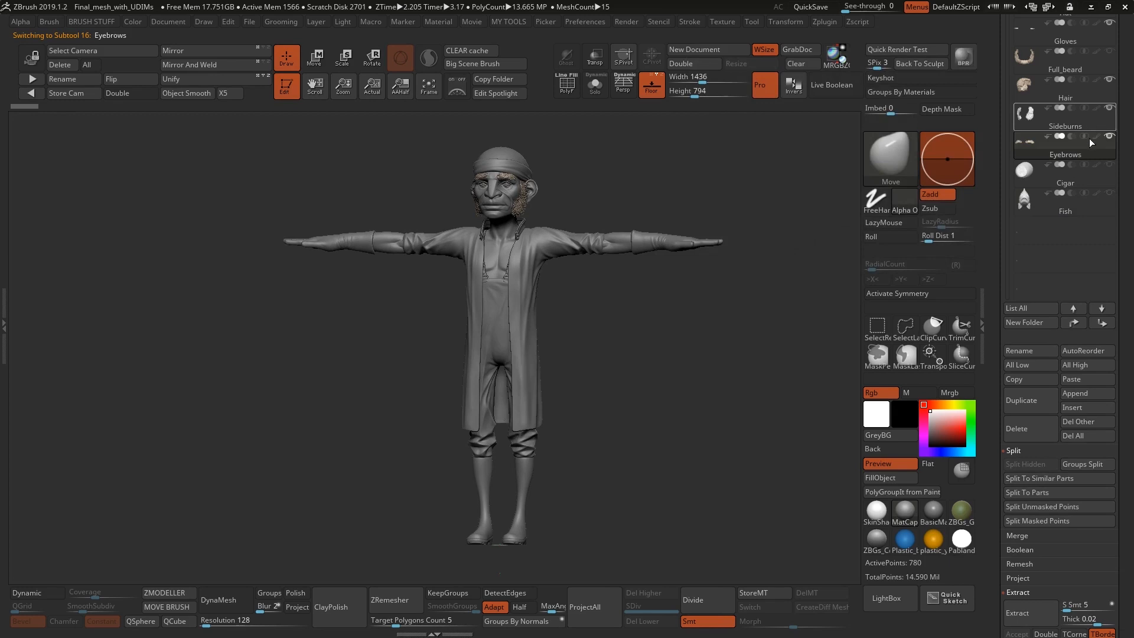
Step: Select the Jacket subtool and drop all subtools to their lowest subdivision level
{"action": "left_click", "coordinate": [529, 260], "text": "alt"}
{"action": "left_click_drag", "start_coordinate": [577, 314], "coordinate": [579, 283], "text": "alt"}
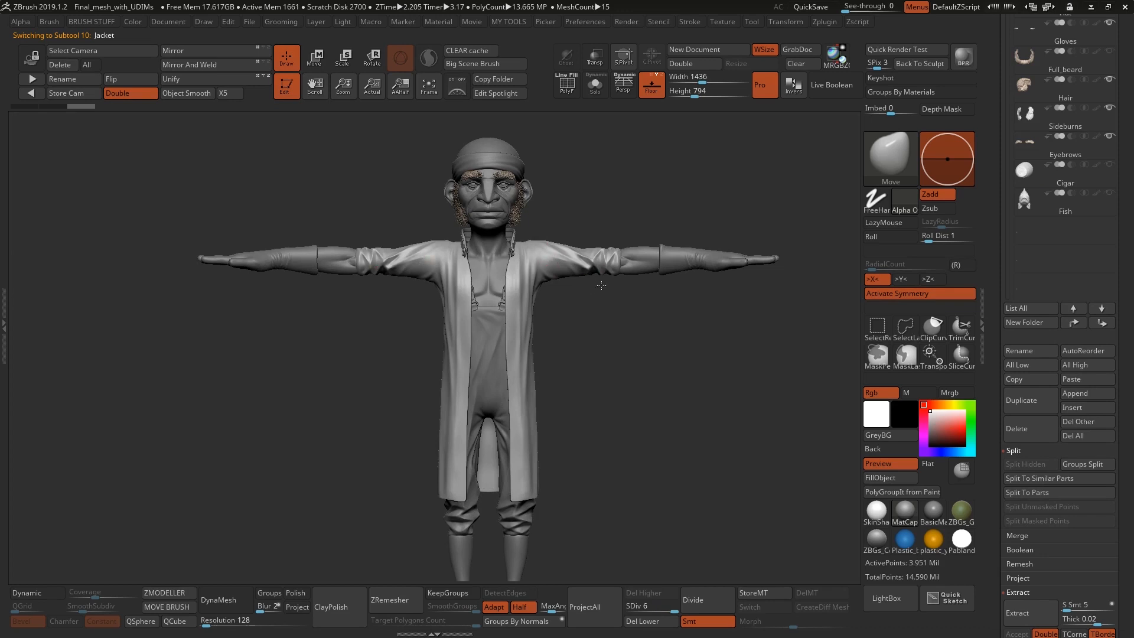
{"action": "left_click_drag", "start_coordinate": [601, 285], "coordinate": [604, 281]}
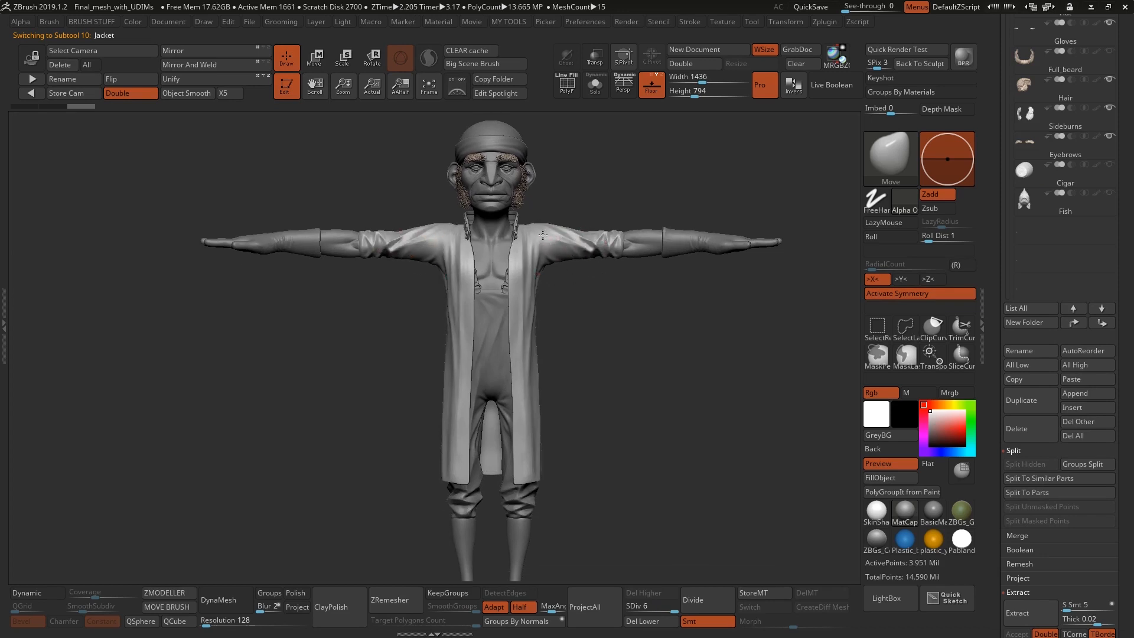
{"action": "left_click_drag", "start_coordinate": [587, 317], "coordinate": [600, 296]}
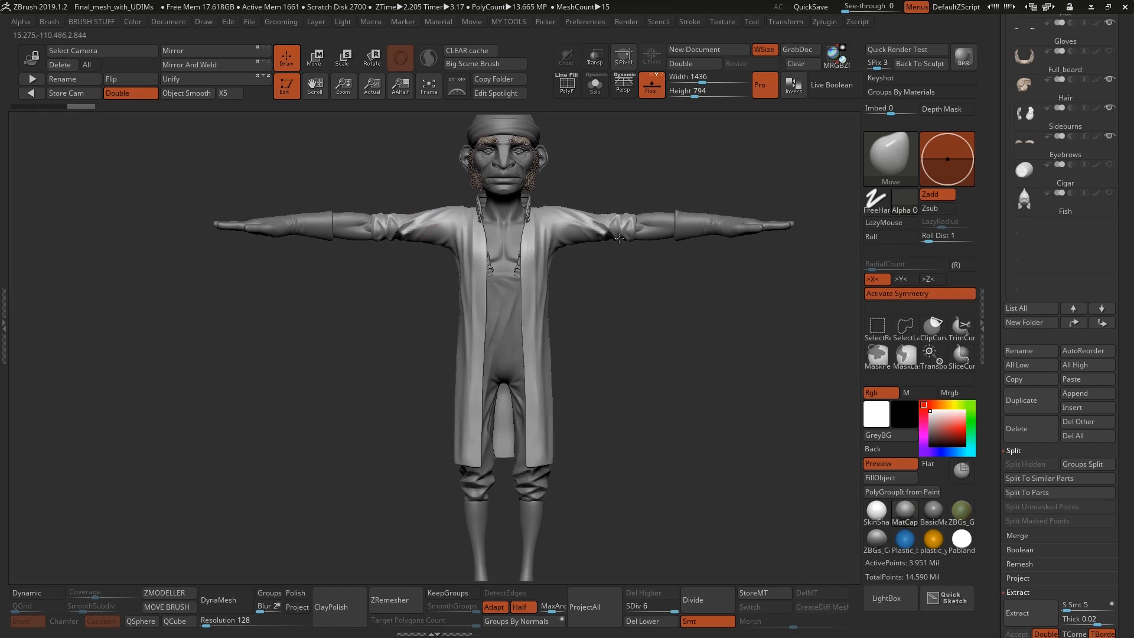
{"action": "left_click", "coordinate": [1031, 365]}
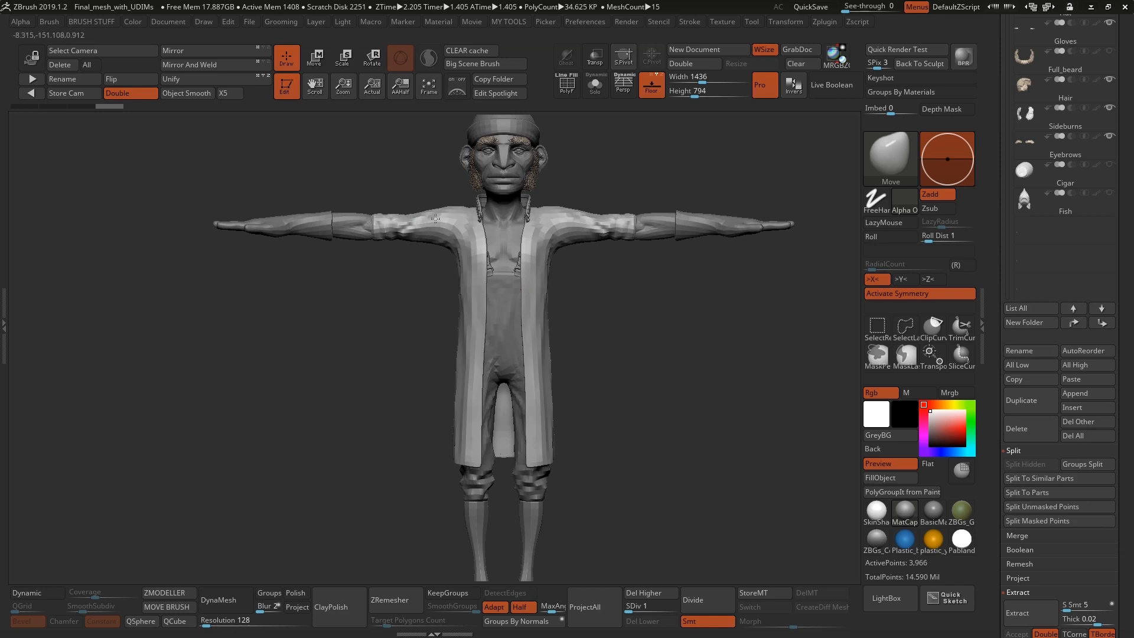
Step: Check the low-resolution character from several angles and open the Normal Map settings for the Jacket
{"action": "mouse_move", "coordinate": [619, 303]}
{"action": "left_mouse_down"}
{"action": "mouse_move", "coordinate": [633, 219]}
{"action": "mouse_move", "coordinate": [665, 194]}
{"action": "left_mouse_up"}
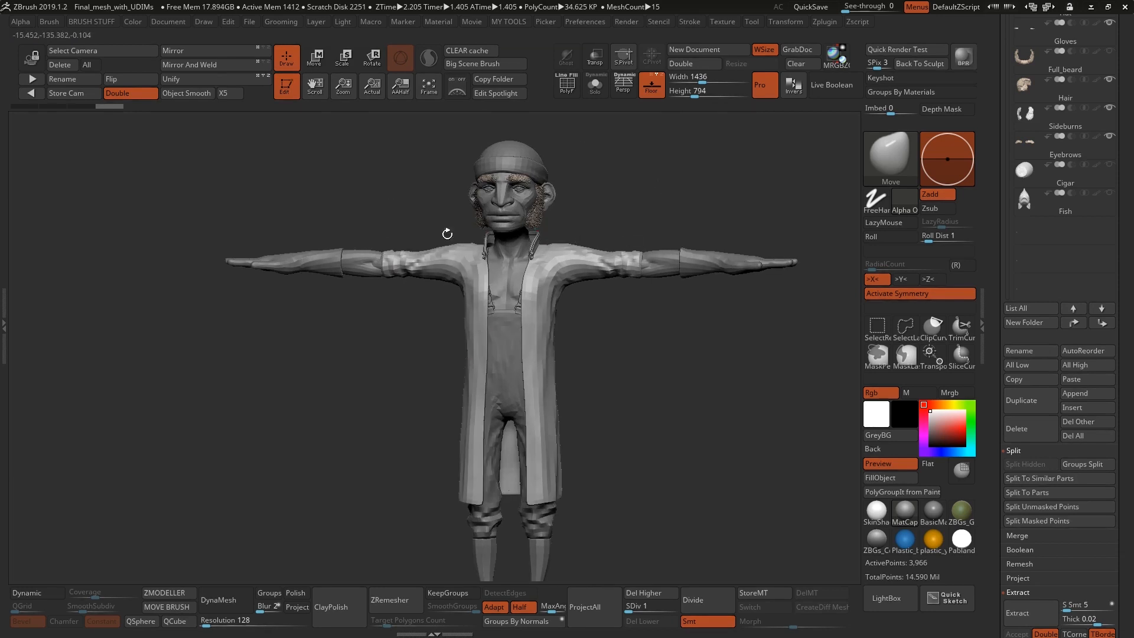
{"action": "left_click_drag", "start_coordinate": [634, 291], "coordinate": [597, 225]}
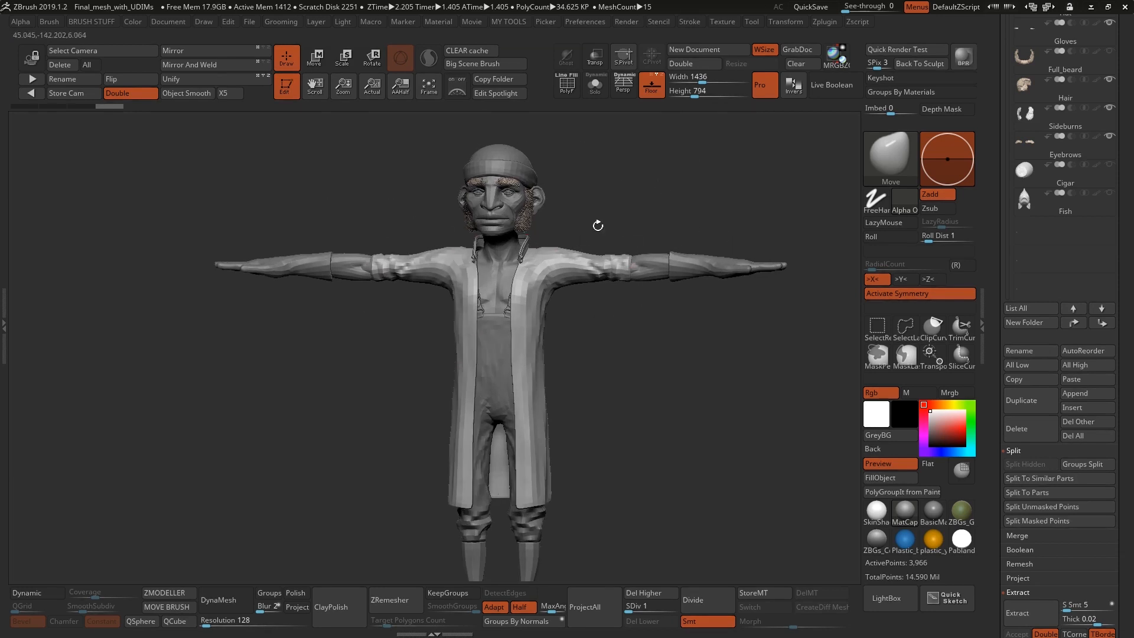
{"action": "mouse_move", "coordinate": [597, 305]}
{"action": "left_mouse_down"}
{"action": "mouse_move", "coordinate": [625, 368]}
{"action": "mouse_move", "coordinate": [644, 350]}
{"action": "left_mouse_up"}
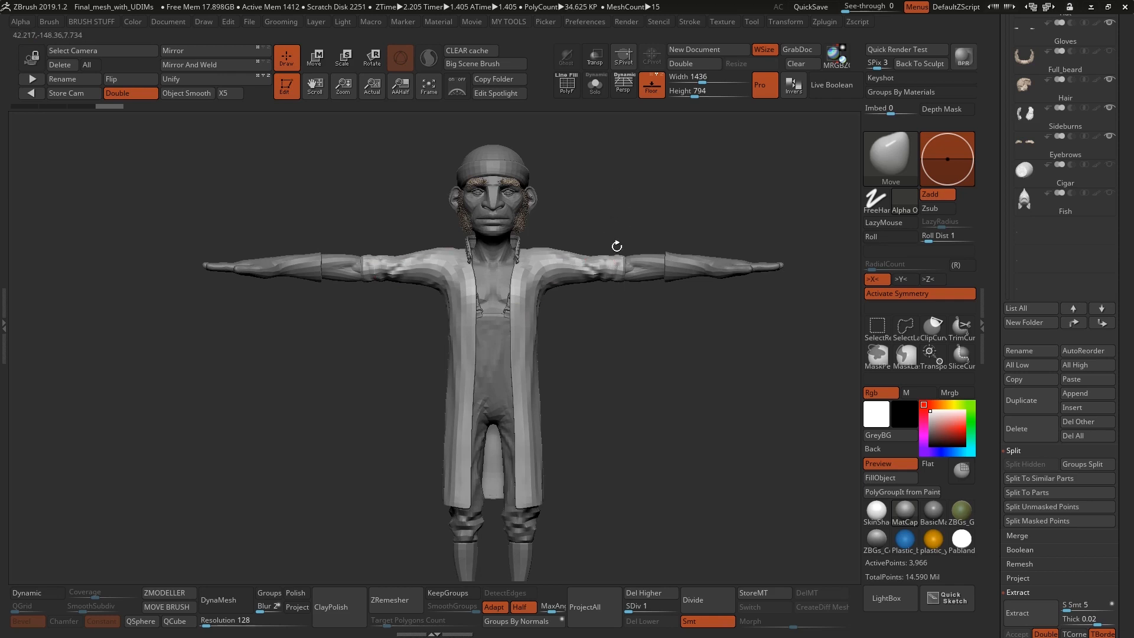
{"action": "left_click_drag", "start_coordinate": [635, 370], "coordinate": [597, 309]}
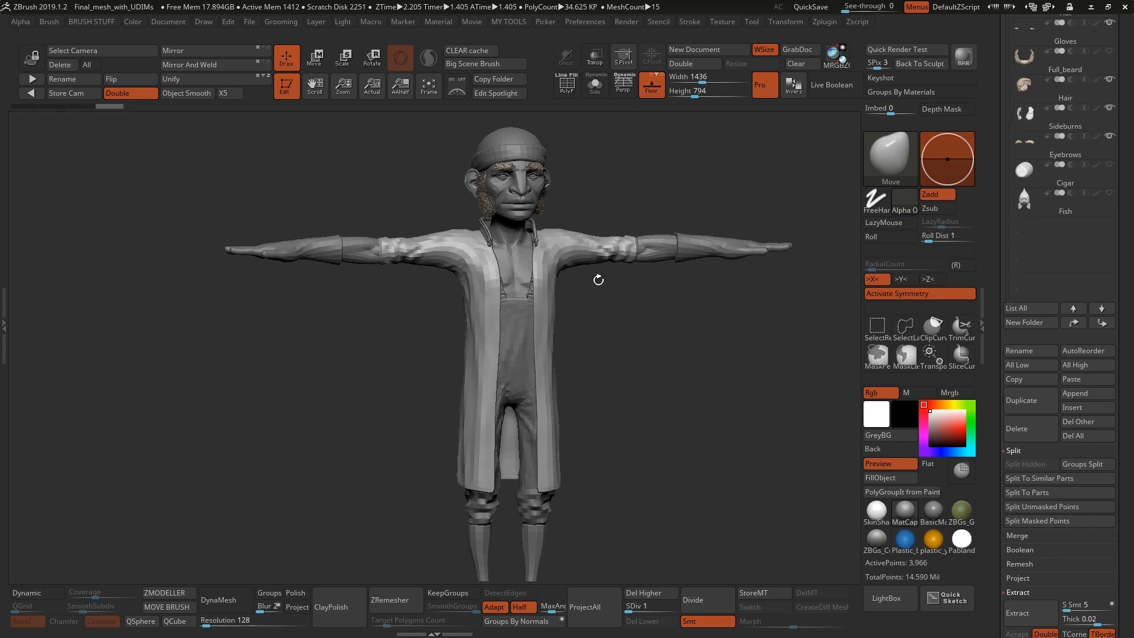
{"action": "left_click_drag", "start_coordinate": [1000, 407], "coordinate": [1003, 209]}
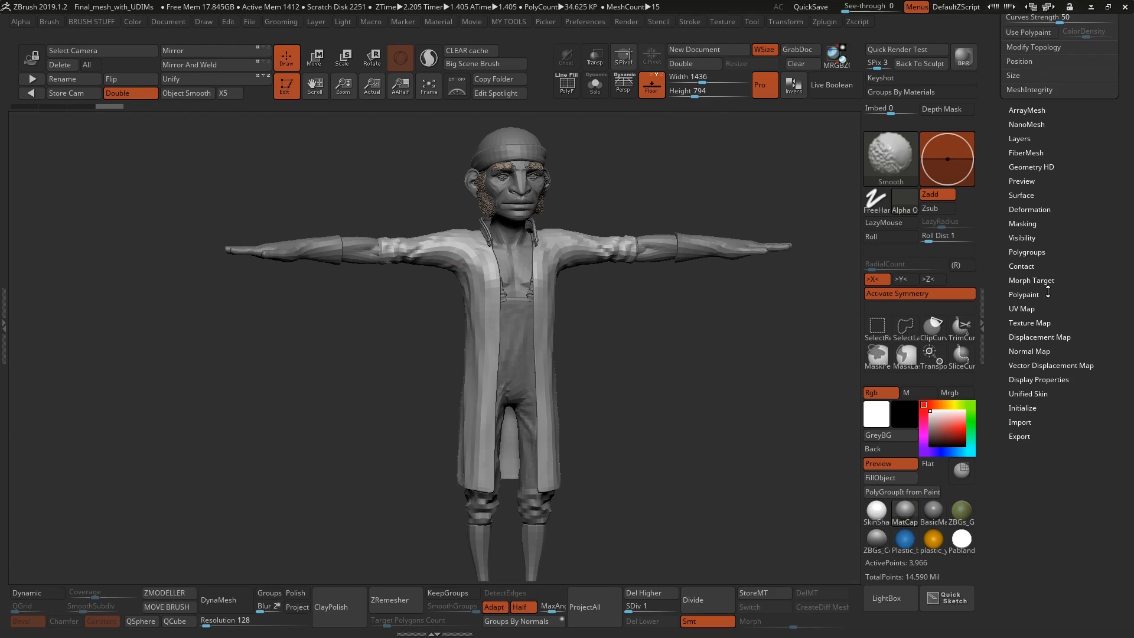
{"action": "left_click", "coordinate": [1031, 351]}
{"action": "left_click_drag", "start_coordinate": [1033, 357], "coordinate": [1056, 233]}
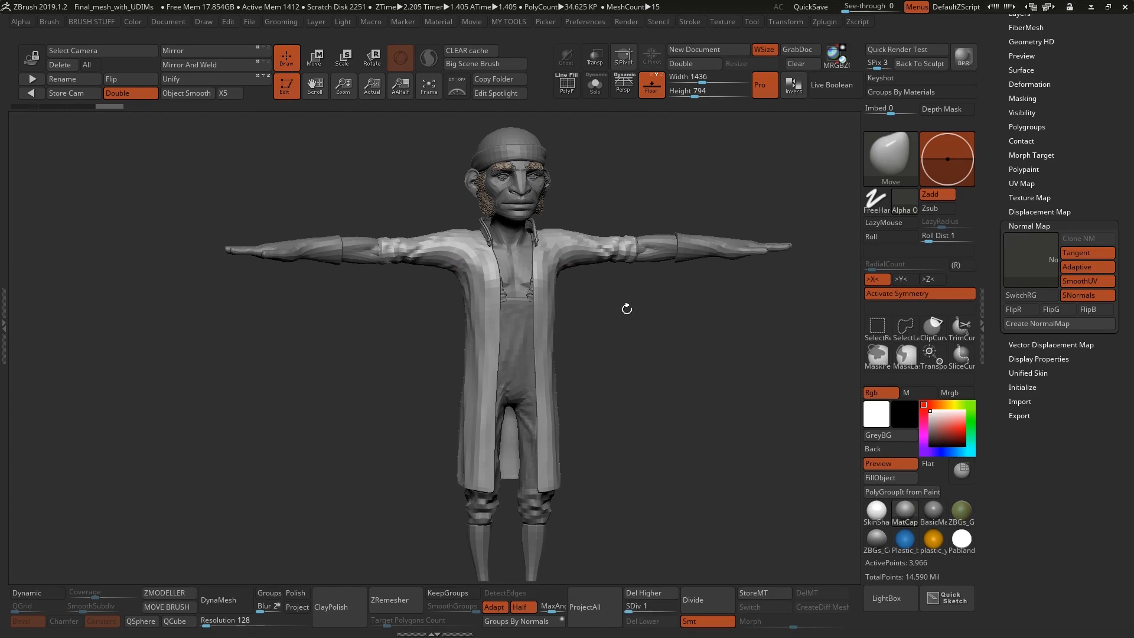
Step: Isolate the Jacket and create its normal map from subdivision level 1, after trying level 6
{"action": "key", "text": "alt+s"}
{"action": "left_click_drag", "start_coordinate": [572, 263], "coordinate": [633, 289], "text": "alt"}
{"action": "right_click", "coordinate": [633, 289]}
{"action": "left_click_drag", "start_coordinate": [648, 602], "coordinate": [660, 600]}
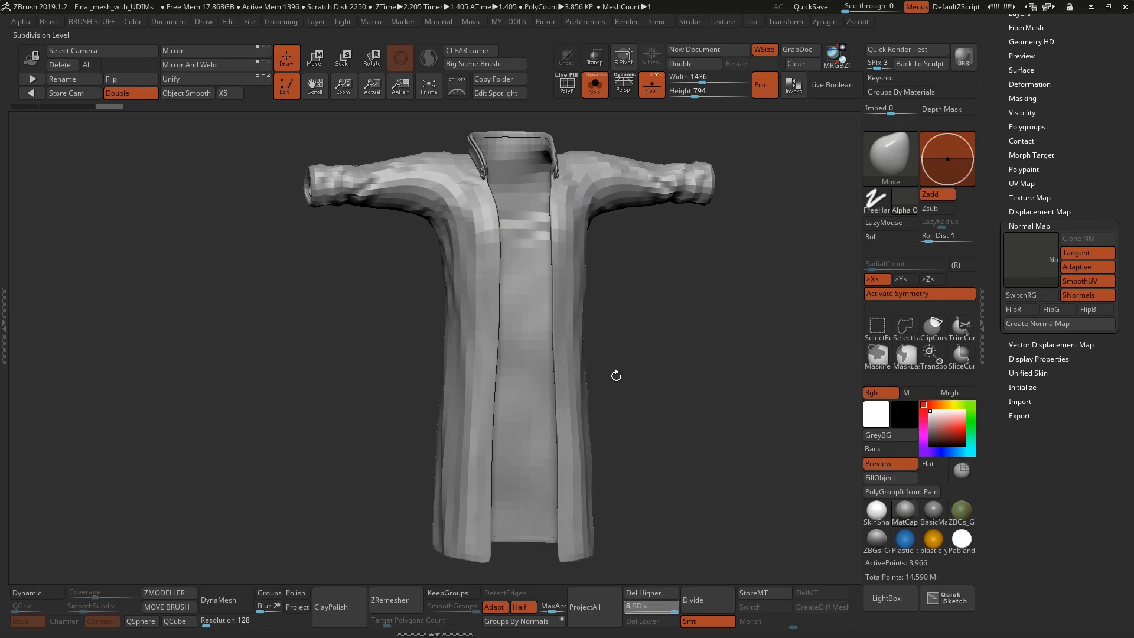
{"action": "left_click_drag", "start_coordinate": [655, 604], "coordinate": [638, 608]}
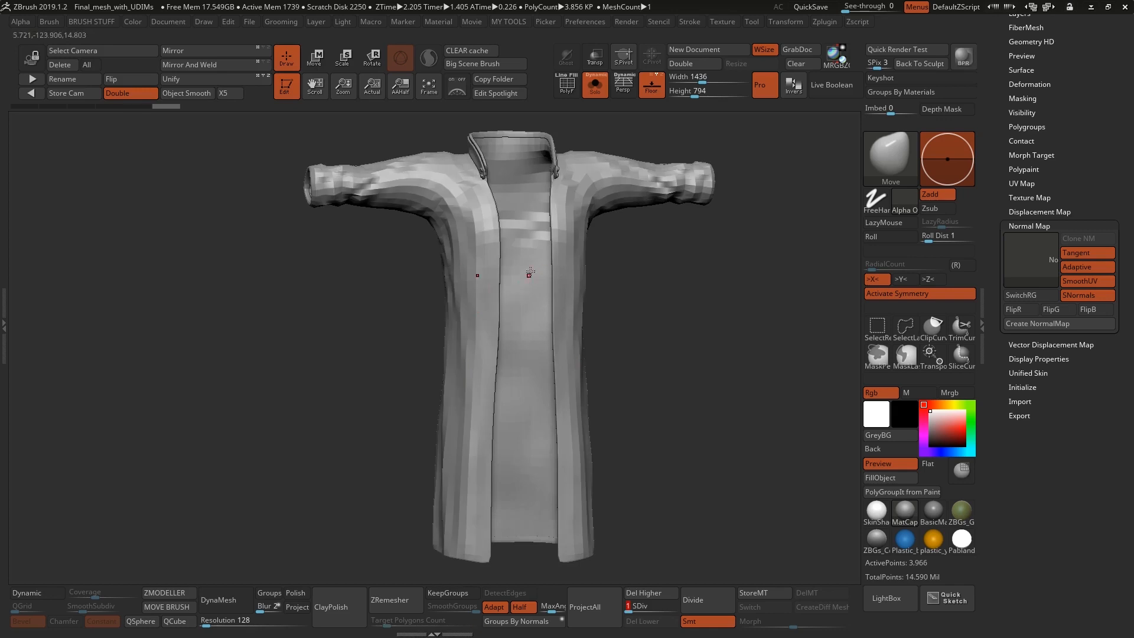
{"action": "left_click", "coordinate": [1064, 324]}
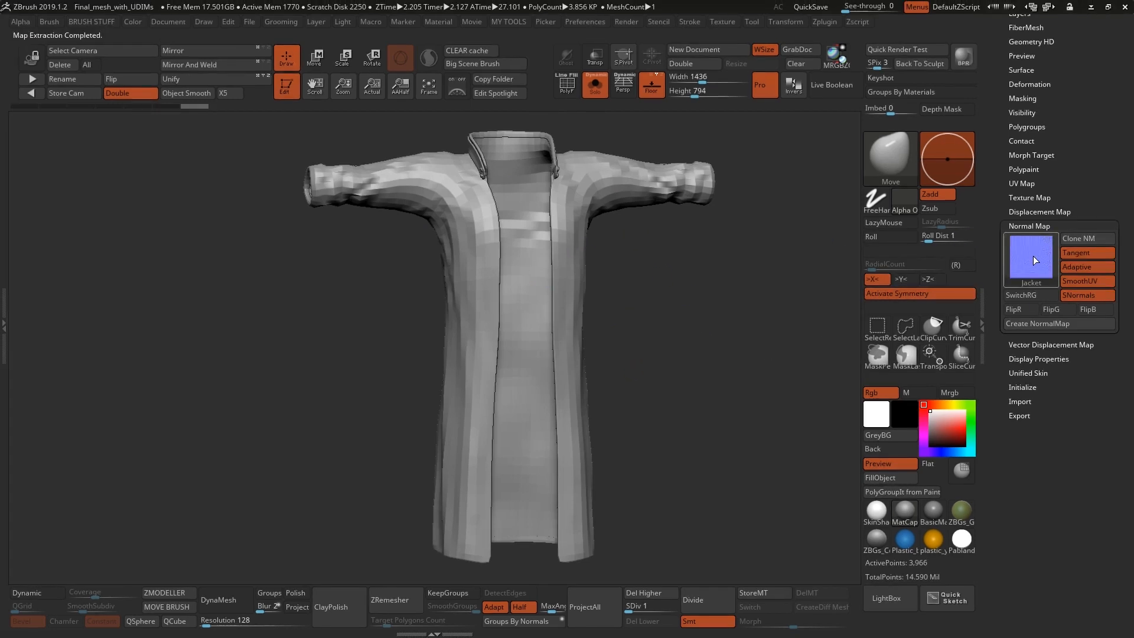
{"action": "mouse_move", "coordinate": [1032, 259]}
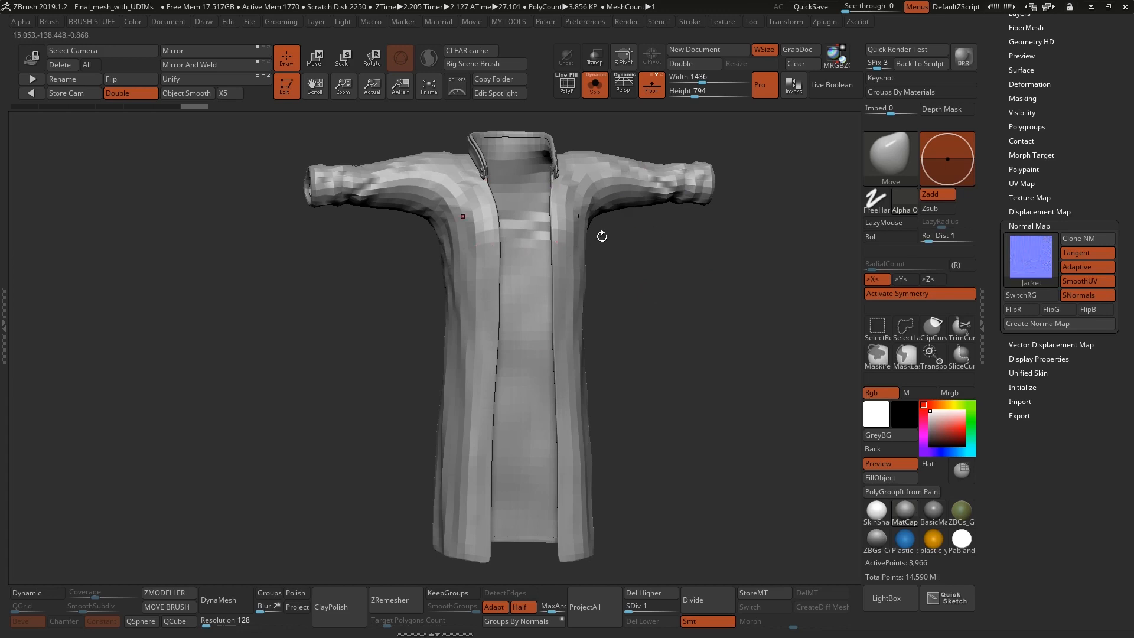
Step: Turn off Solo mode to show the whole character with the Jacket again
{"action": "left_click_drag", "start_coordinate": [687, 317], "coordinate": [624, 287], "text": "alt"}
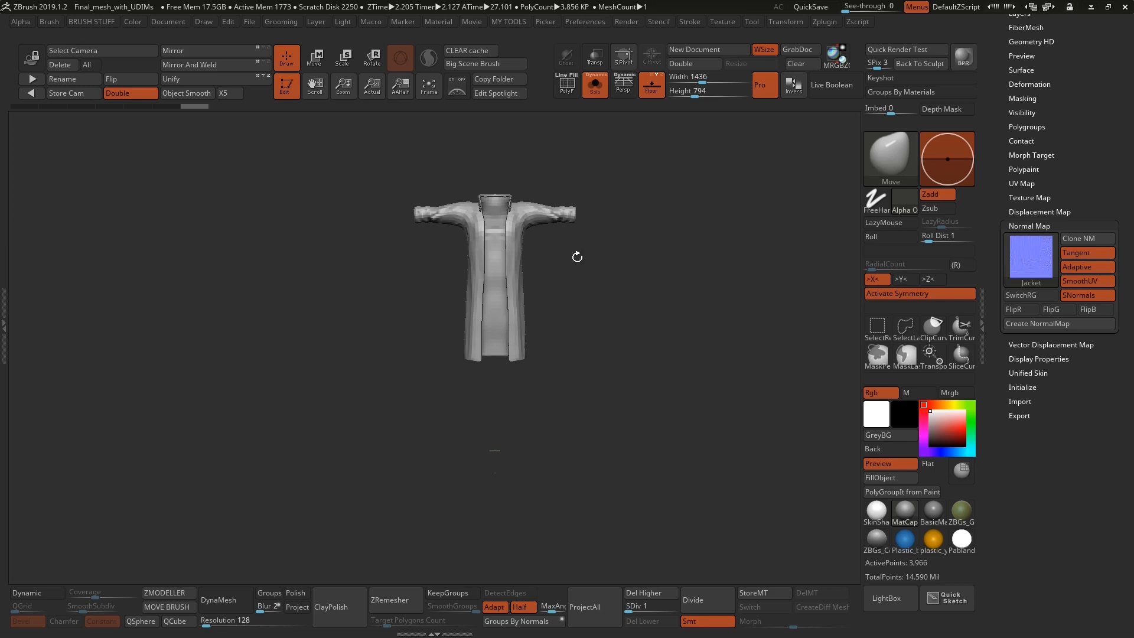
{"action": "key", "text": "alt+s"}
{"action": "left_click_drag", "start_coordinate": [544, 247], "coordinate": [551, 272], "text": "alt"}
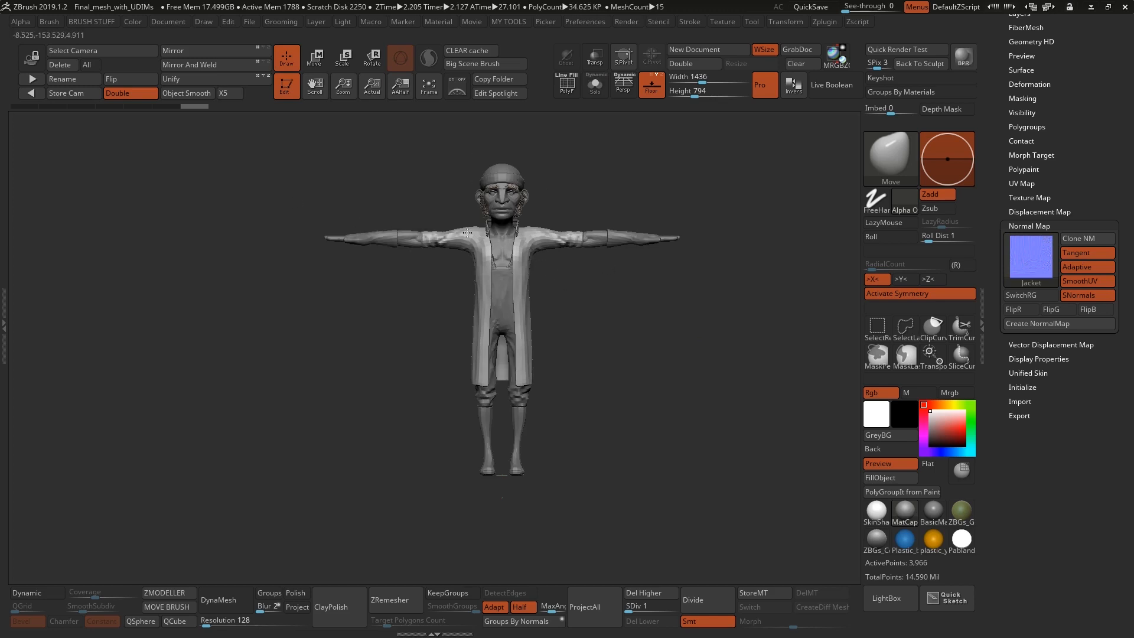
{"action": "right_click", "coordinate": [606, 407]}
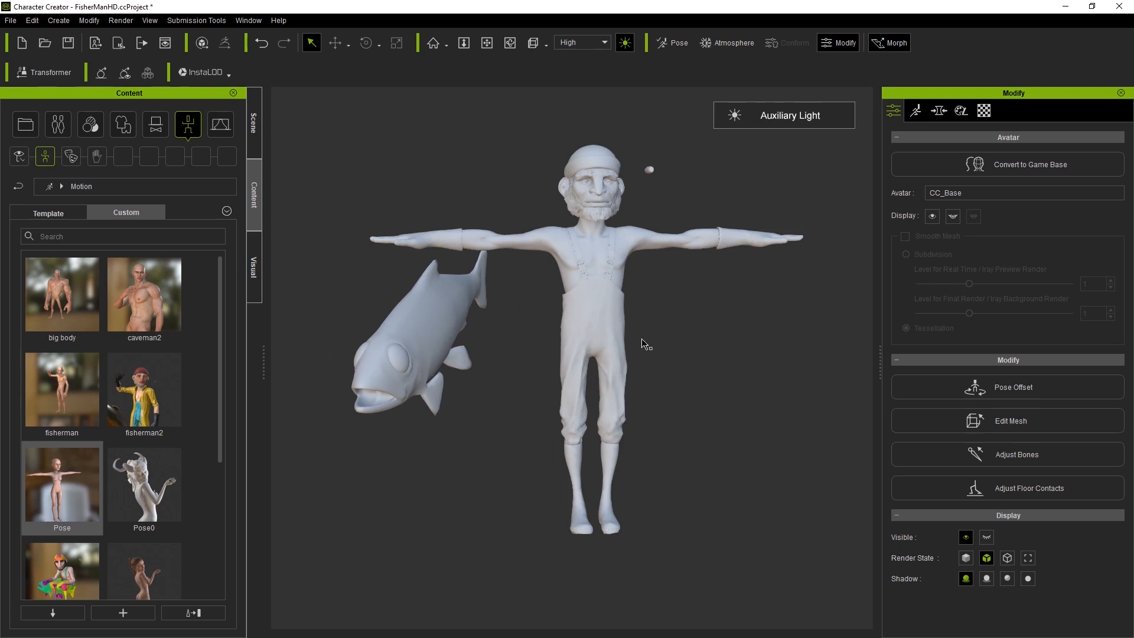
Step: Inspect the textured fisherman in Character Creator, select the Jacket and examine its material's Base Color, Metallic and Roughness maps
{"action": "right_click_drag", "start_coordinate": [739, 355], "coordinate": [719, 364]}
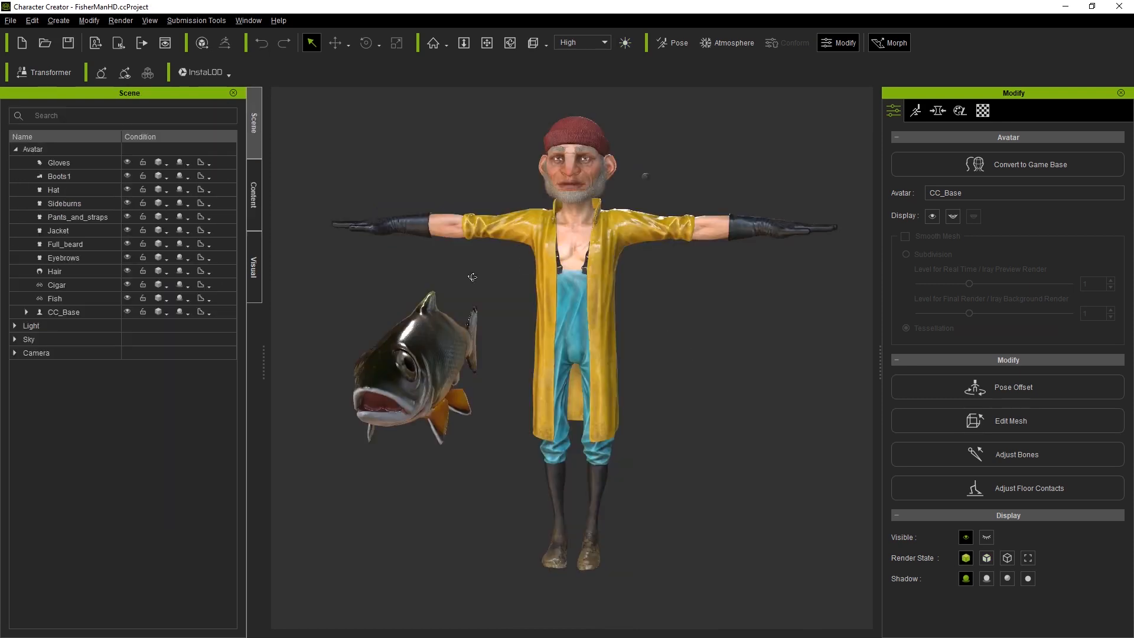
{"action": "right_click_drag", "start_coordinate": [672, 336], "coordinate": [416, 282]}
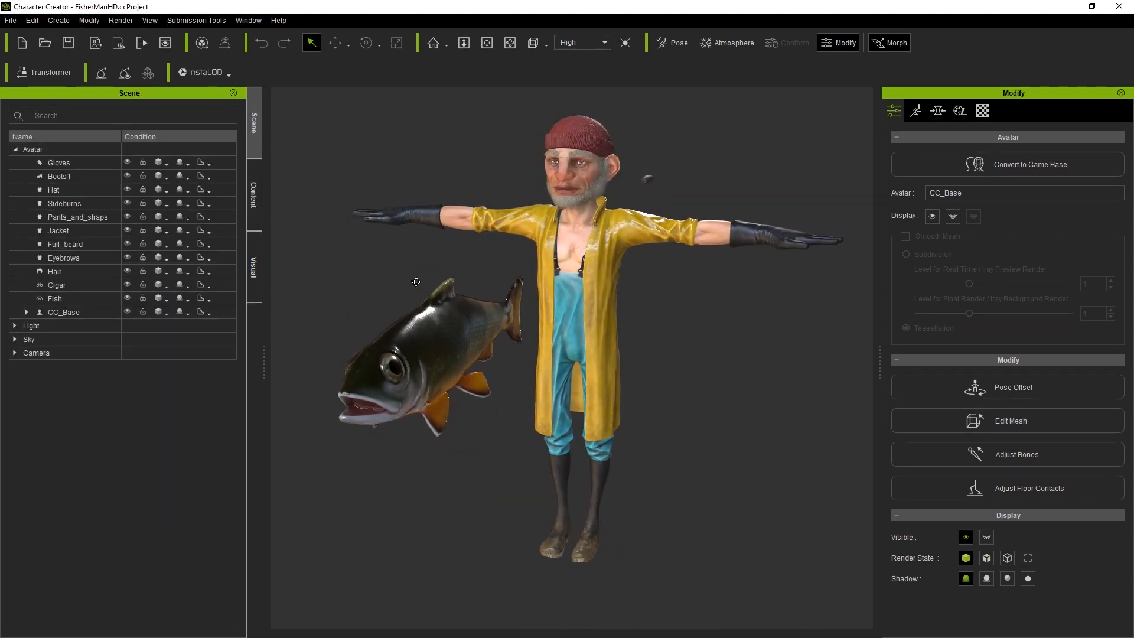
{"action": "middle_click_drag", "start_coordinate": [669, 284], "coordinate": [650, 248]}
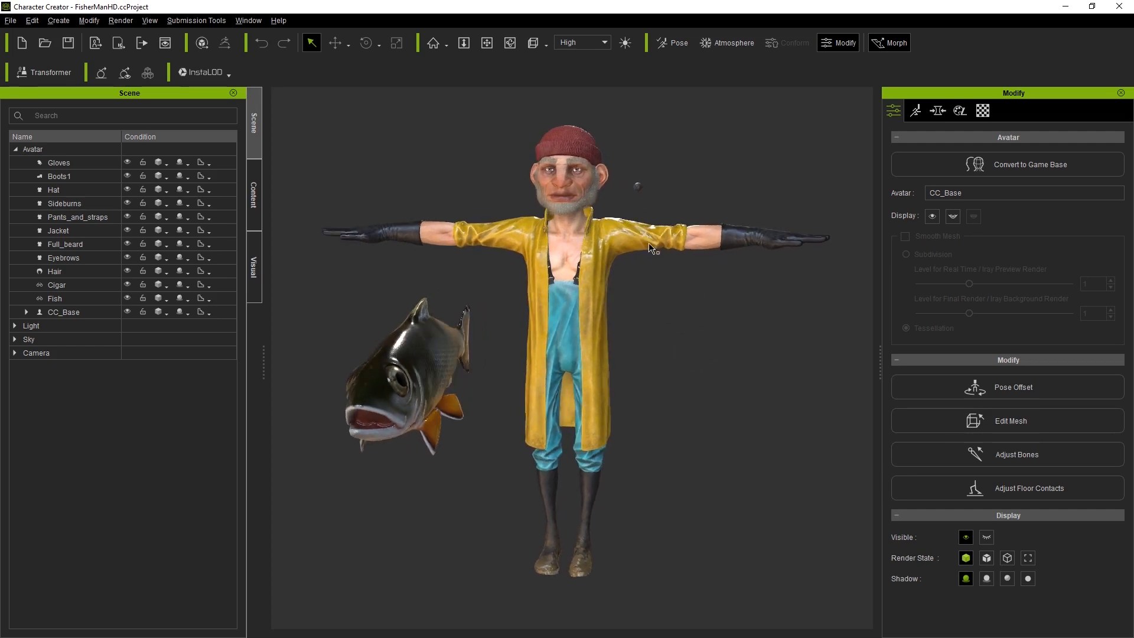
{"action": "left_click", "coordinate": [618, 236]}
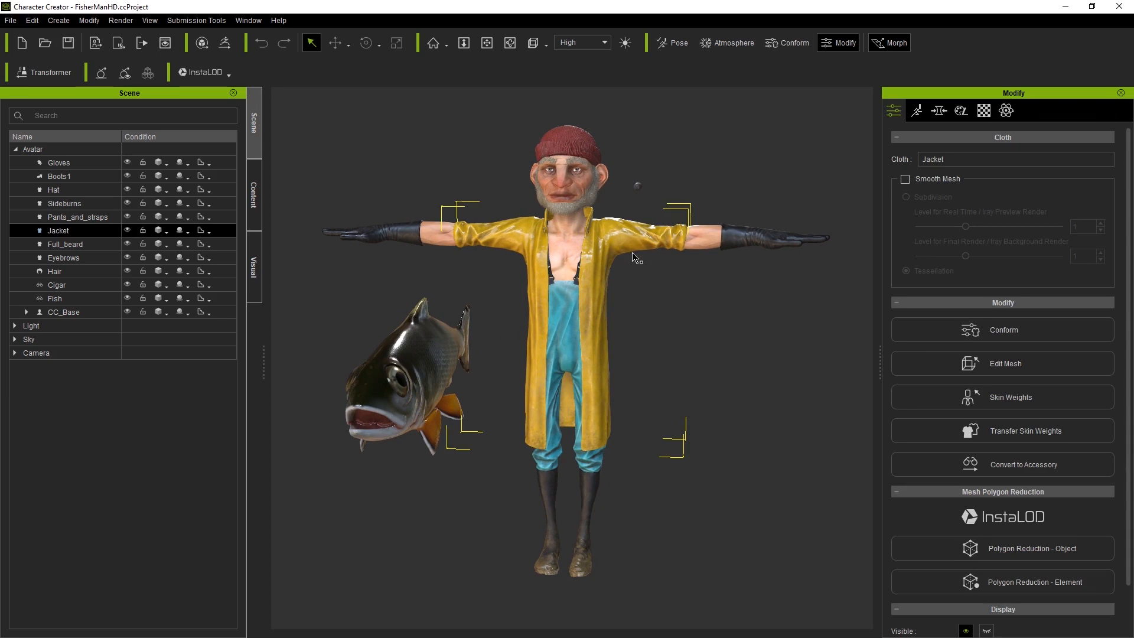
{"action": "left_click", "coordinate": [984, 112]}
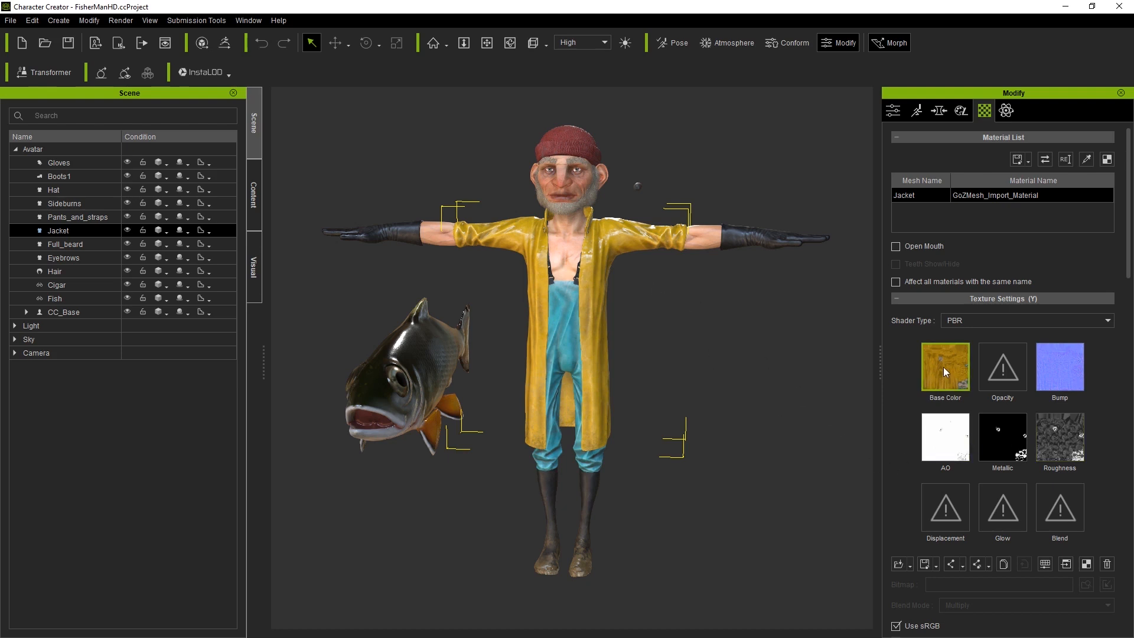
{"action": "left_click", "coordinate": [1002, 433]}
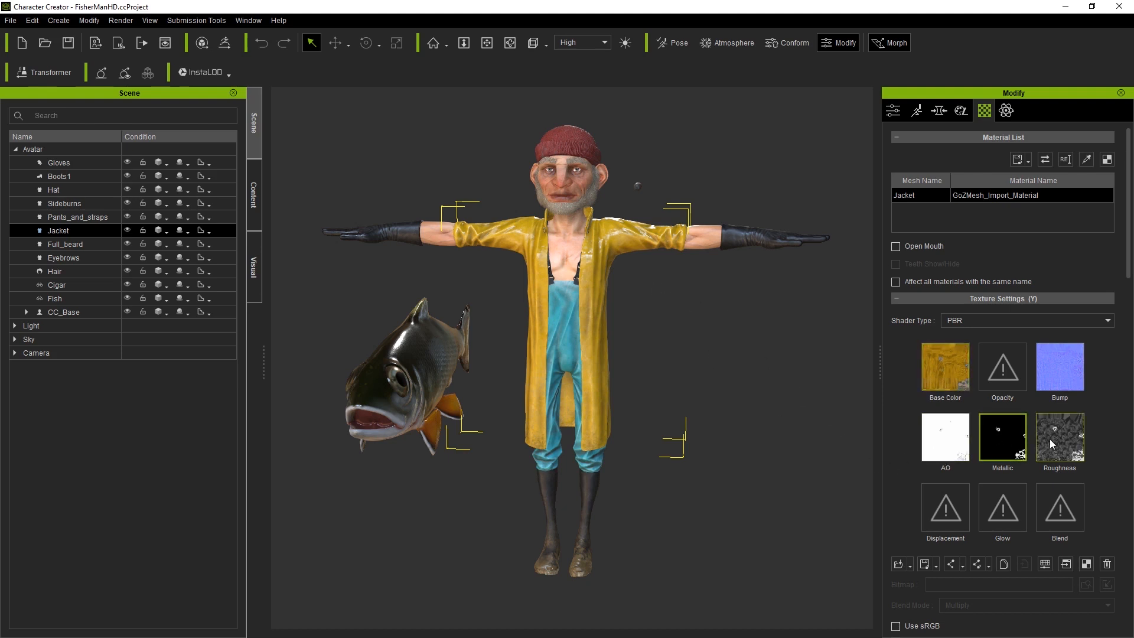
Step: Deselect the Jacket and bring up the material list for the entire avatar
{"action": "left_click", "coordinate": [672, 308]}
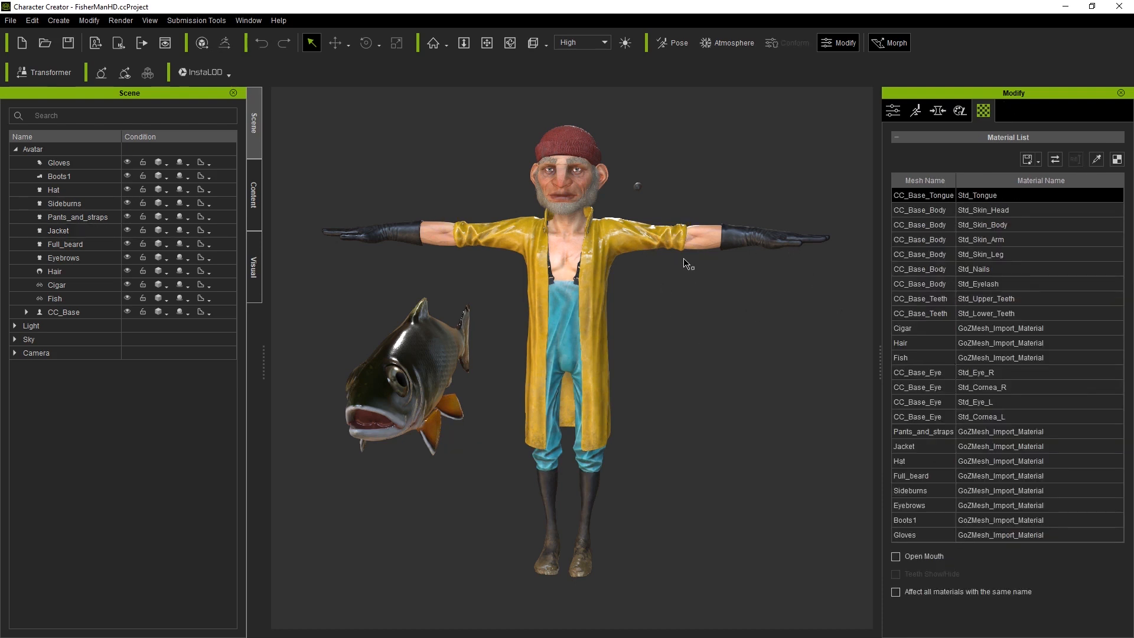
{"action": "left_click", "coordinate": [895, 113]}
{"action": "left_click", "coordinate": [979, 117]}
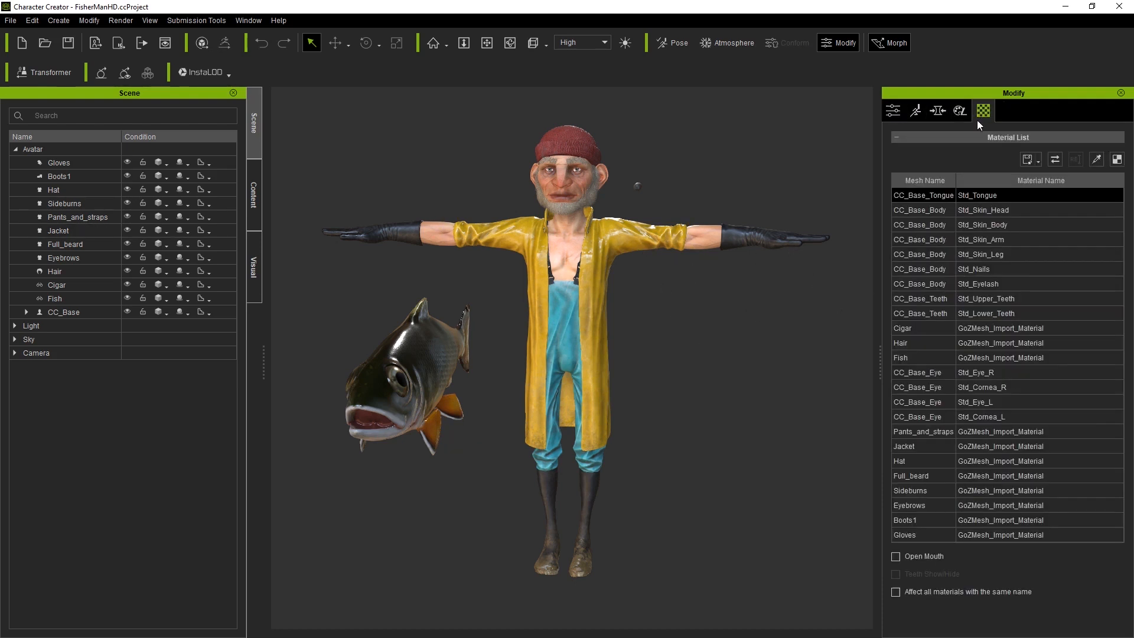
Step: Select the Jacket to examine its Bump map, then deselect it and view the whole fisherman with the fish
{"action": "left_click", "coordinate": [677, 236]}
{"action": "left_click", "coordinate": [1056, 395]}
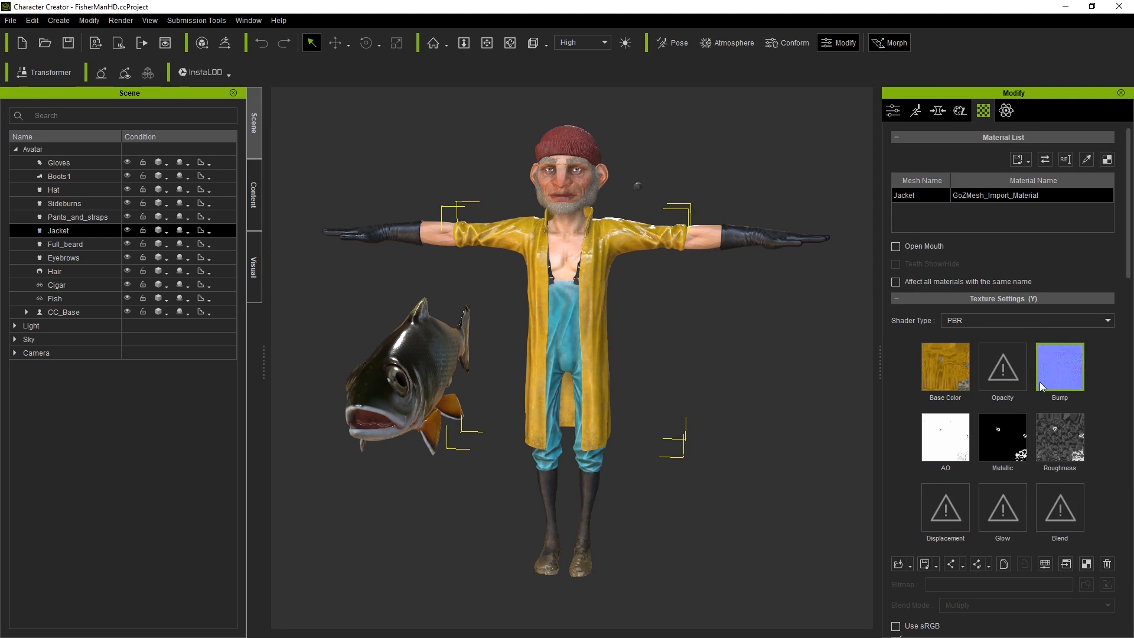
{"action": "left_click", "coordinate": [794, 319]}
{"action": "right_click_drag", "start_coordinate": [608, 248], "coordinate": [671, 248]}
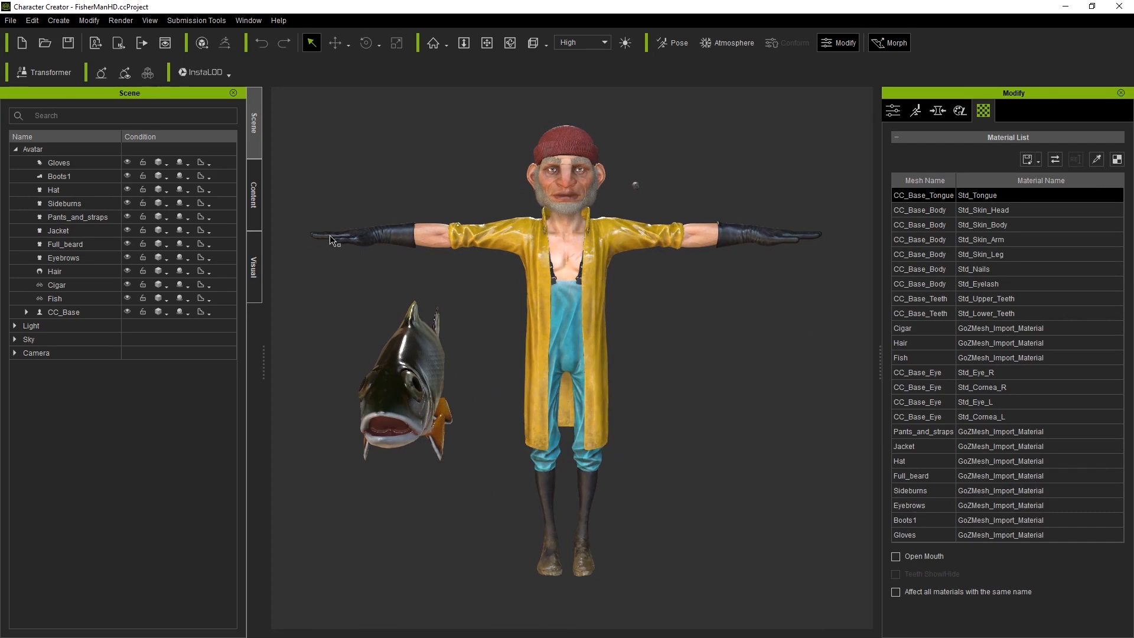
{"action": "mouse_move", "coordinate": [707, 325]}
{"action": "middle_mouse_down"}
{"action": "mouse_move", "coordinate": [735, 319]}
{"action": "mouse_move", "coordinate": [708, 302]}
{"action": "middle_mouse_up"}
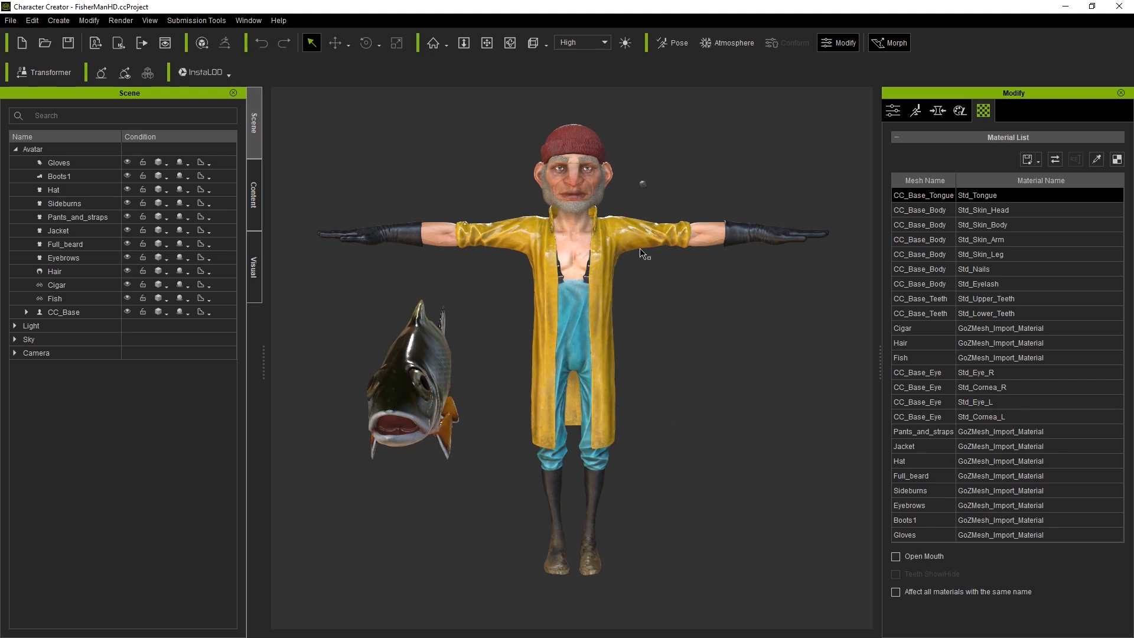
{"action": "right_click_drag", "start_coordinate": [702, 334], "coordinate": [673, 318]}
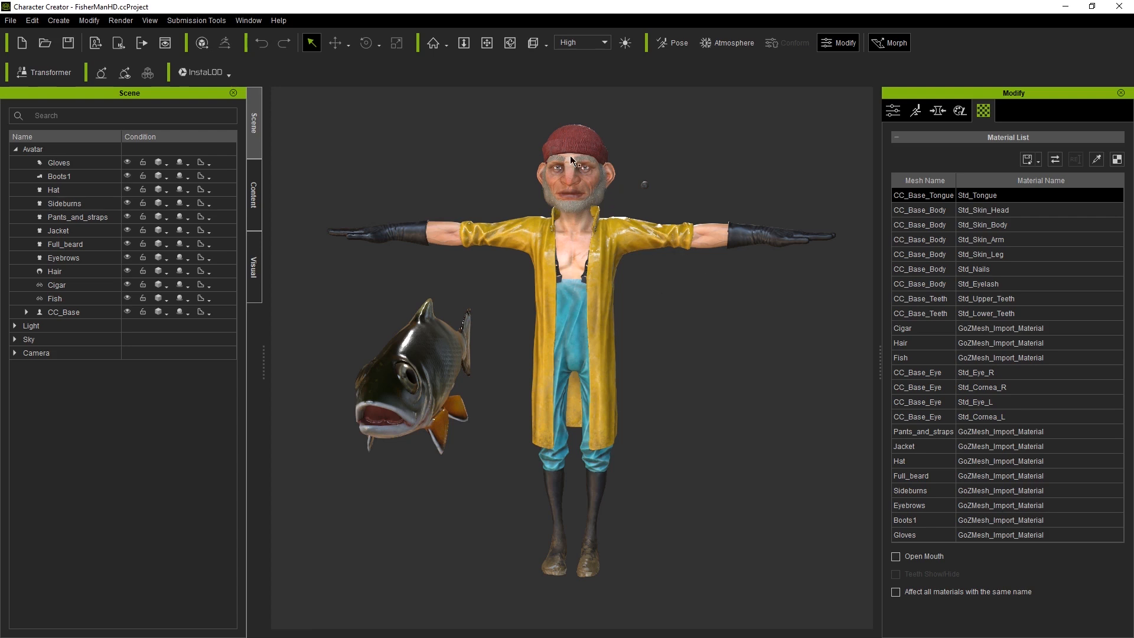
Step: Switch to ZBrush, make CC_Base_Body the active subtool and isolate it in Solo mode
{"action": "key", "text": "alt+Tab"}
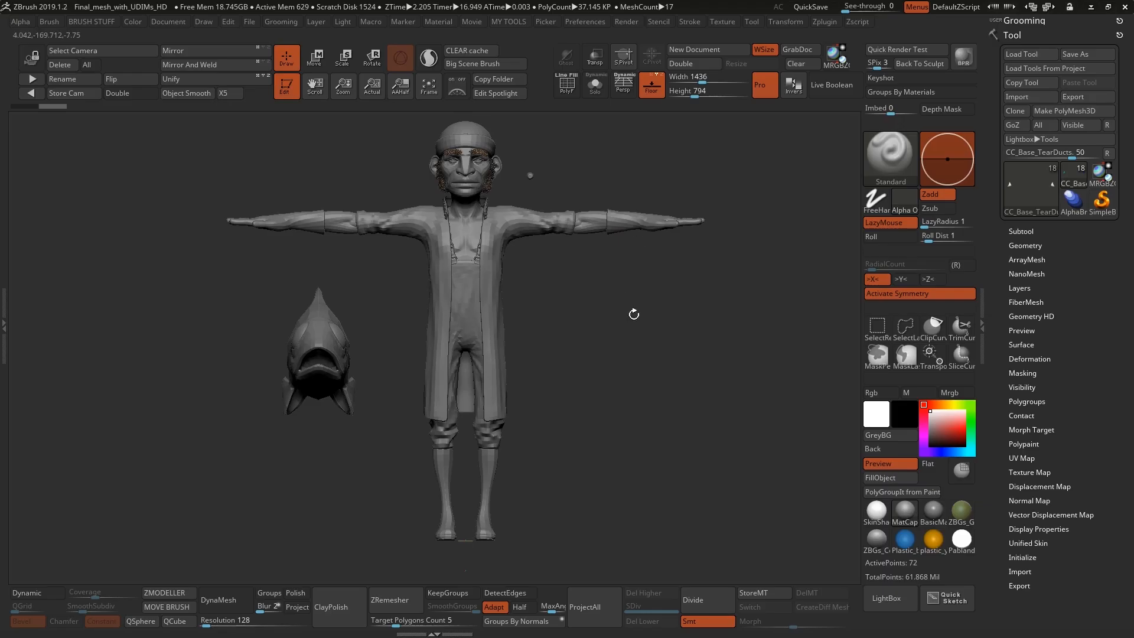
{"action": "left_click_drag", "start_coordinate": [634, 314], "coordinate": [650, 320], "text": "alt"}
{"action": "left_click_drag", "start_coordinate": [577, 172], "coordinate": [450, 179]}
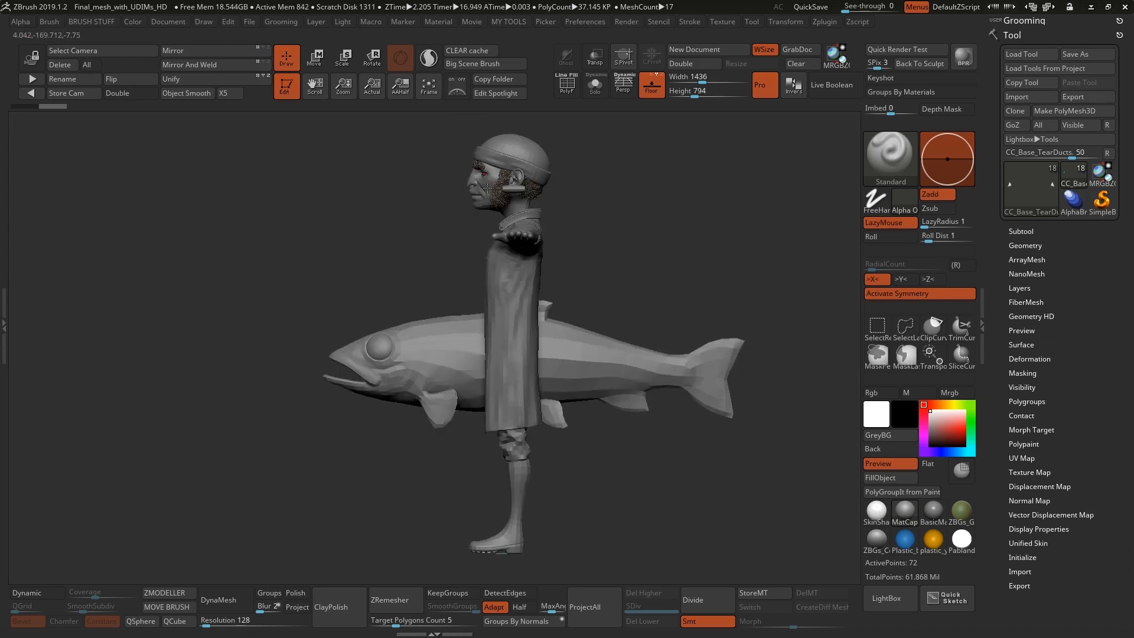
{"action": "left_click_drag", "start_coordinate": [357, 190], "coordinate": [466, 208]}
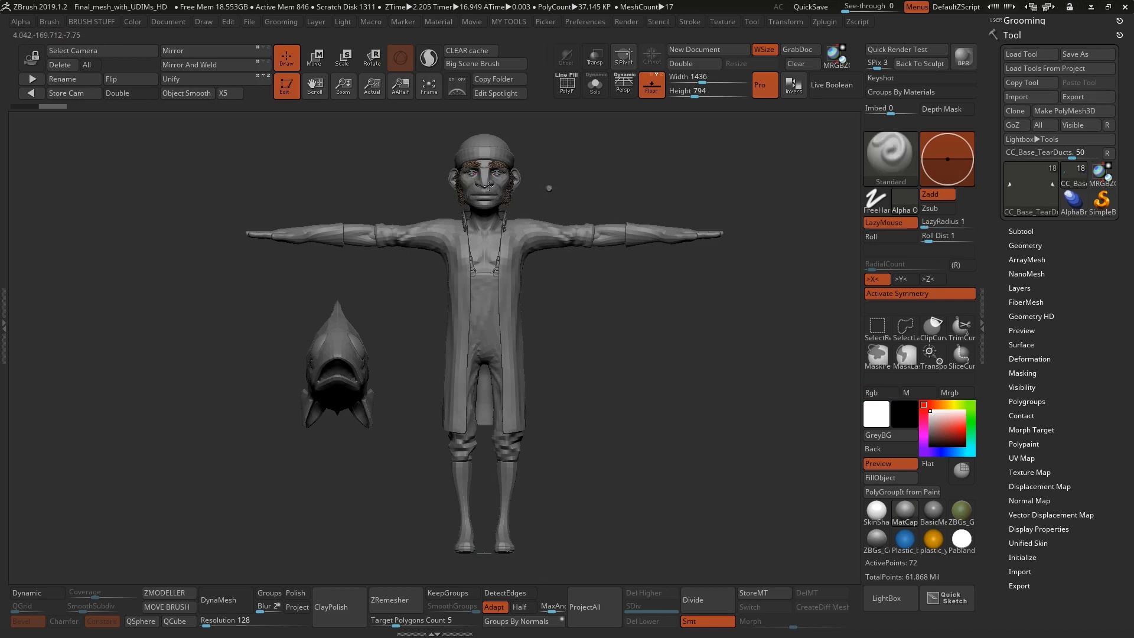
{"action": "left_click", "coordinate": [488, 177], "text": "alt"}
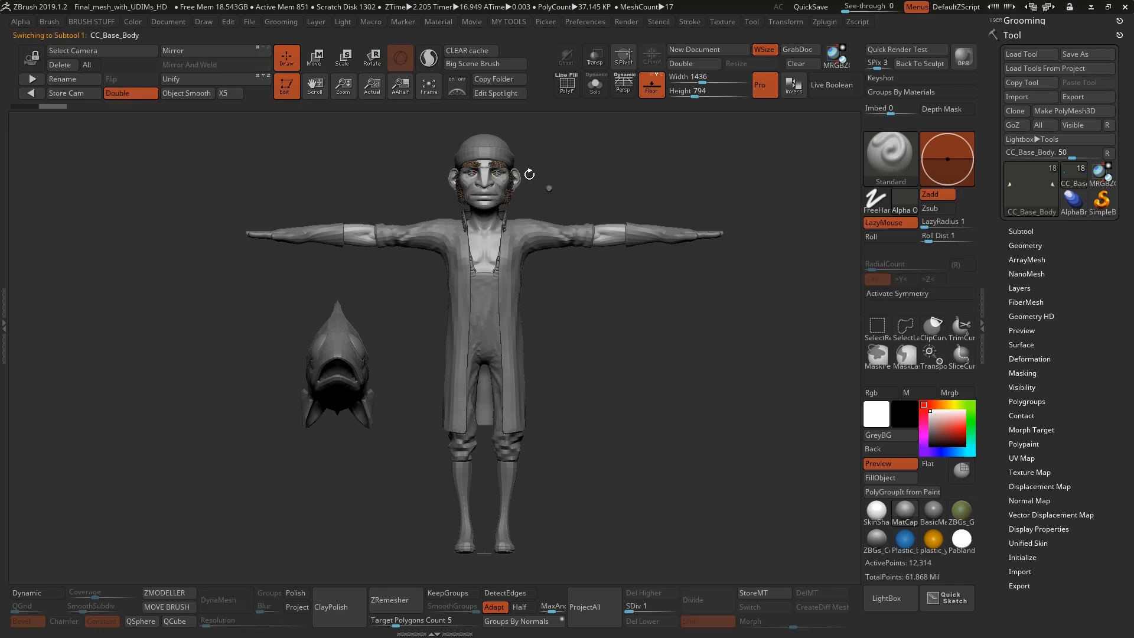
{"action": "key", "text": "alt+shift+s"}
Step: Frame the head of CC_Base_Body and raise the mesh to subdivision level 5
{"action": "right_click_drag", "start_coordinate": [476, 152], "coordinate": [535, 319], "text": "ctrl"}
{"action": "right_click_drag", "start_coordinate": [534, 148], "coordinate": [520, 201], "text": "ctrl"}
{"action": "right_click_drag", "start_coordinate": [440, 195], "coordinate": [679, 450]}
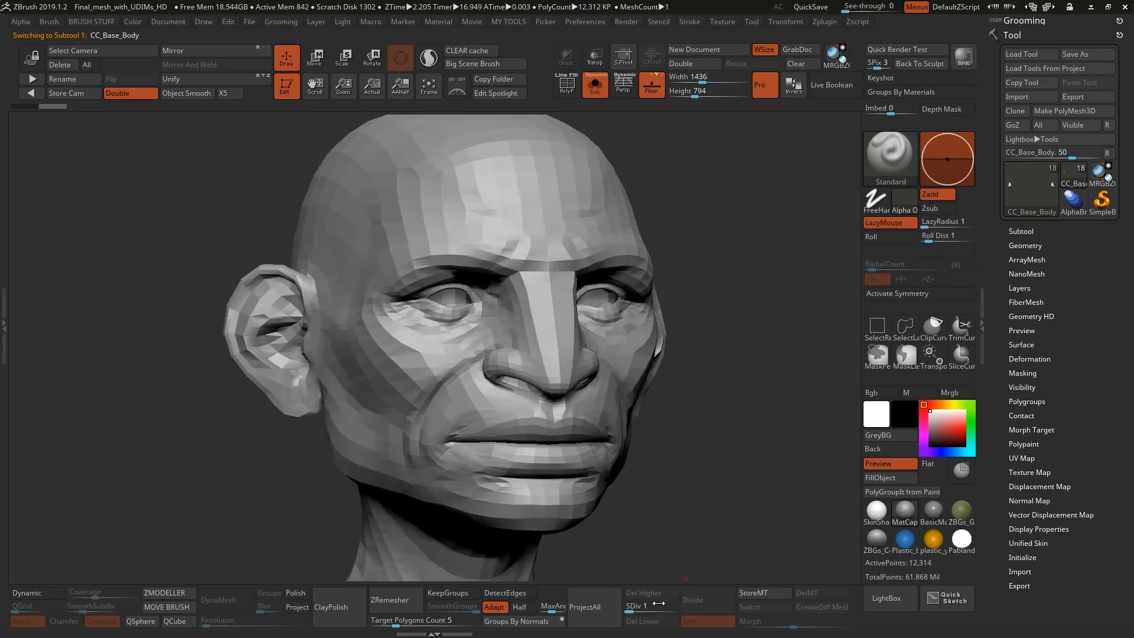
{"action": "left_click_drag", "start_coordinate": [659, 603], "coordinate": [679, 606]}
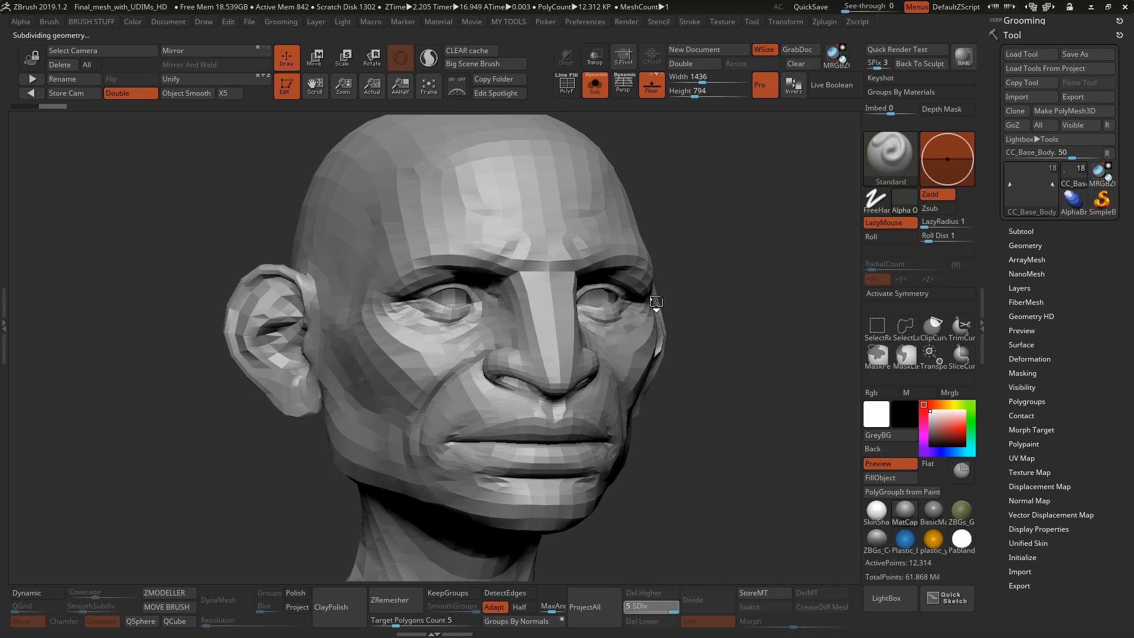
Step: Examine the sculpted wrinkles and skin pores around the eyes, nose, cheeks and mouth from several angles
{"action": "right_click_drag", "start_coordinate": [617, 297], "coordinate": [583, 312]}
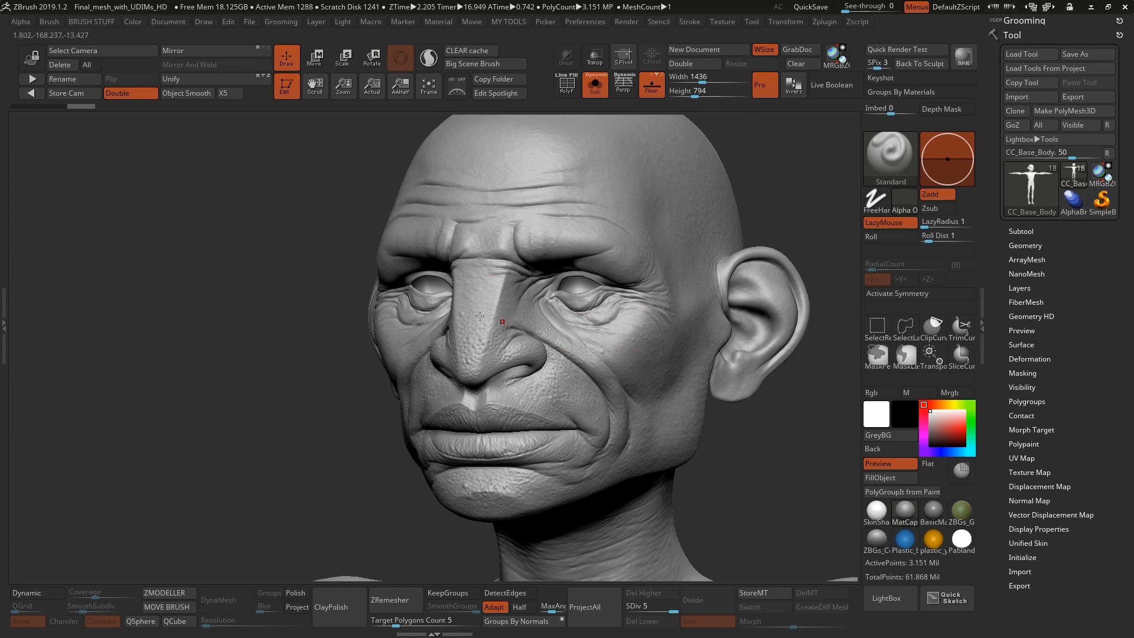
{"action": "right_click_drag", "start_coordinate": [609, 365], "coordinate": [607, 376]}
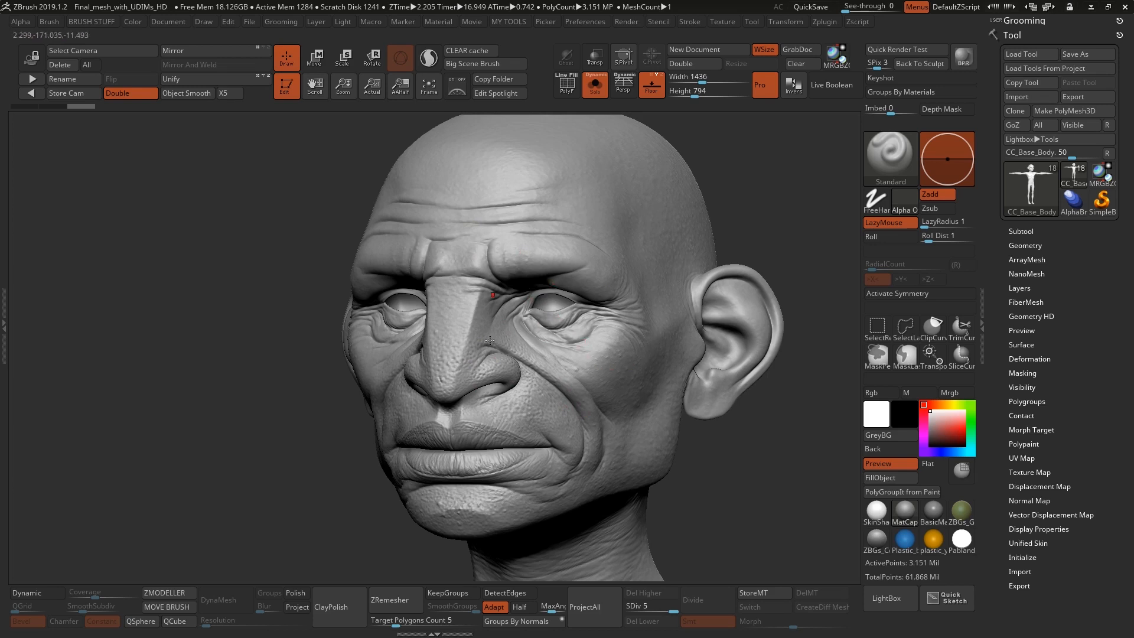
{"action": "right_click_drag", "start_coordinate": [577, 387], "coordinate": [401, 319]}
{"action": "right_click_drag", "start_coordinate": [431, 359], "coordinate": [498, 369], "text": "alt"}
{"action": "right_click_drag", "start_coordinate": [650, 340], "coordinate": [619, 394]}
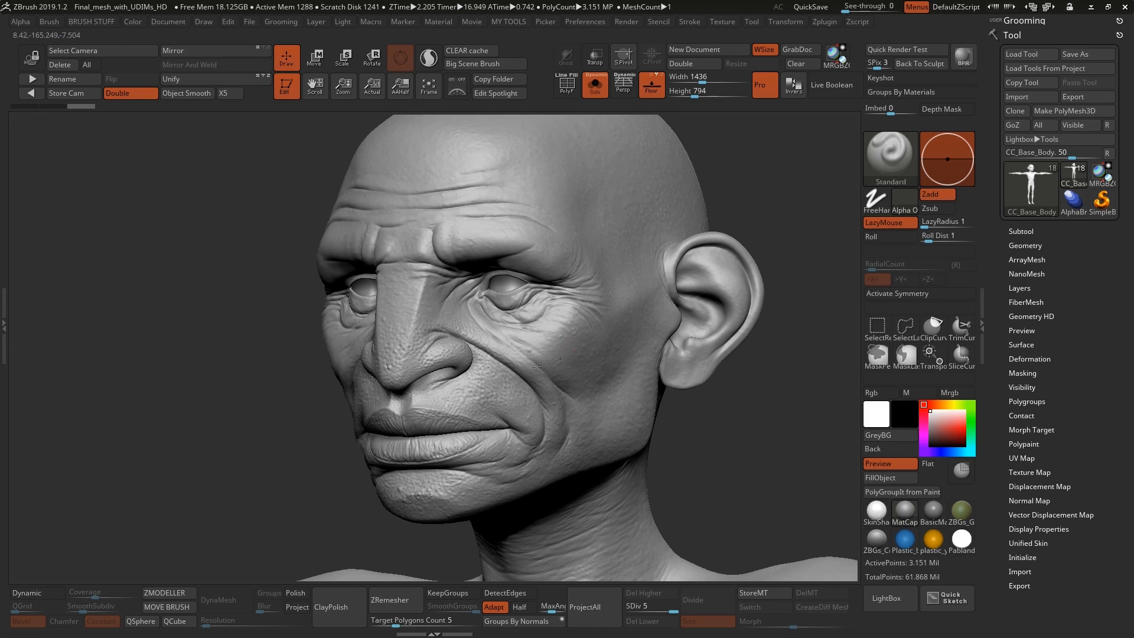
{"action": "mouse_move", "coordinate": [562, 299]}
{"action": "right_mouse_down"}
{"action": "mouse_move", "coordinate": [510, 318]}
{"action": "mouse_move", "coordinate": [611, 352]}
{"action": "mouse_move", "coordinate": [657, 314]}
{"action": "mouse_move", "coordinate": [611, 319]}
{"action": "mouse_move", "coordinate": [626, 294]}
{"action": "right_mouse_up"}
{"action": "right_click_drag", "start_coordinate": [697, 353], "coordinate": [700, 347]}
{"action": "right_click_drag", "start_coordinate": [660, 286], "coordinate": [637, 270]}
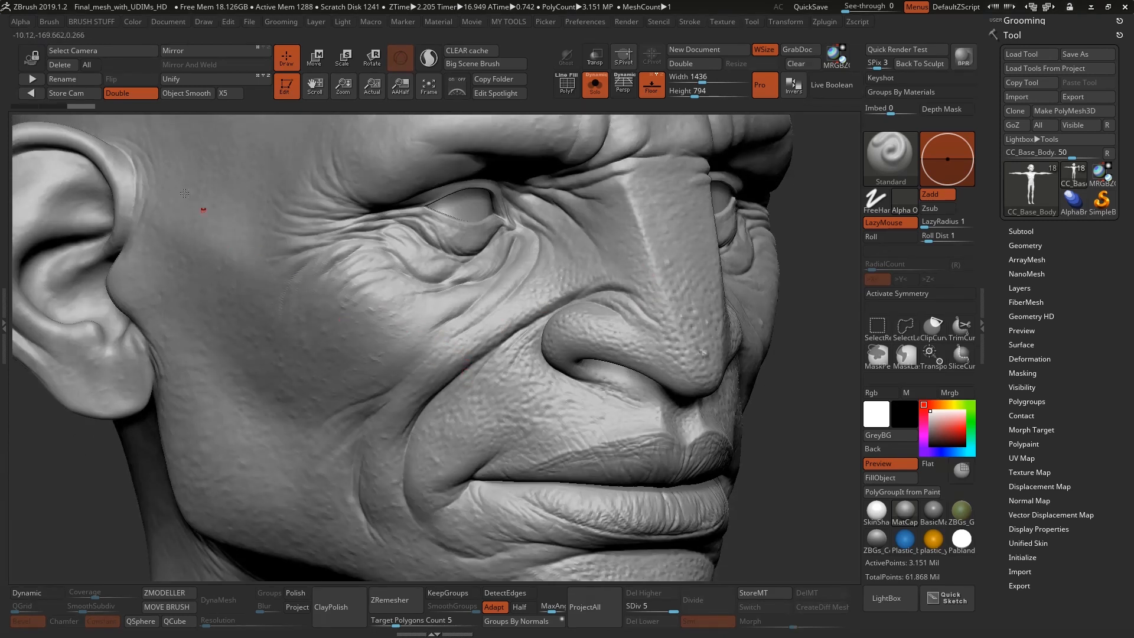
{"action": "right_click_drag", "start_coordinate": [552, 378], "coordinate": [554, 361]}
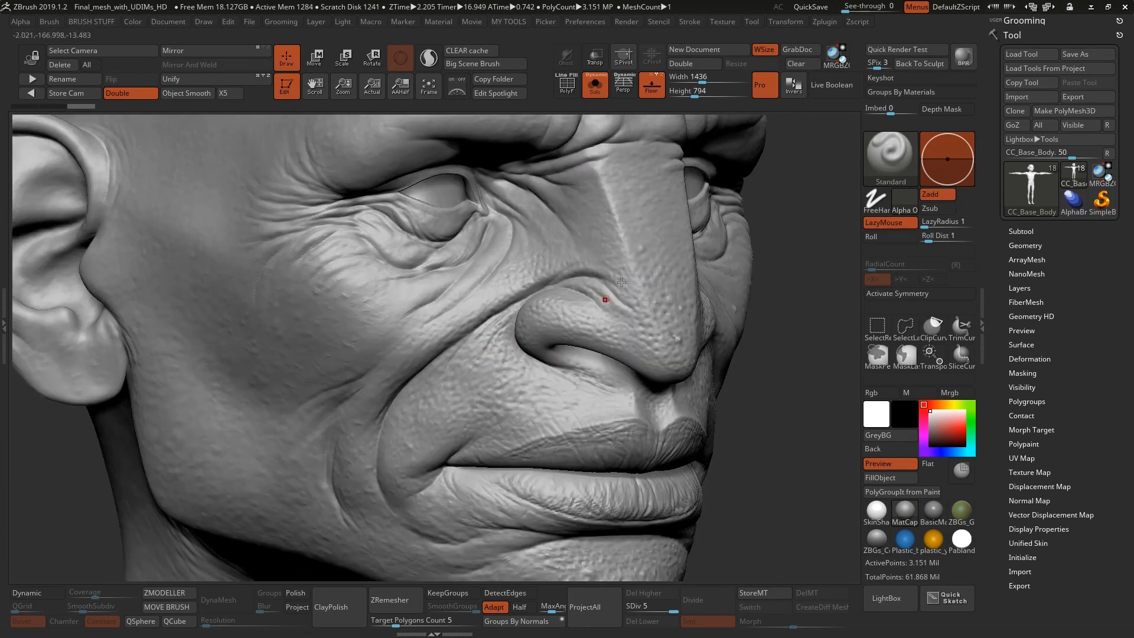
{"action": "right_click_drag", "start_coordinate": [616, 280], "coordinate": [591, 312], "text": "alt"}
{"action": "right_click_drag", "start_coordinate": [529, 291], "coordinate": [569, 266]}
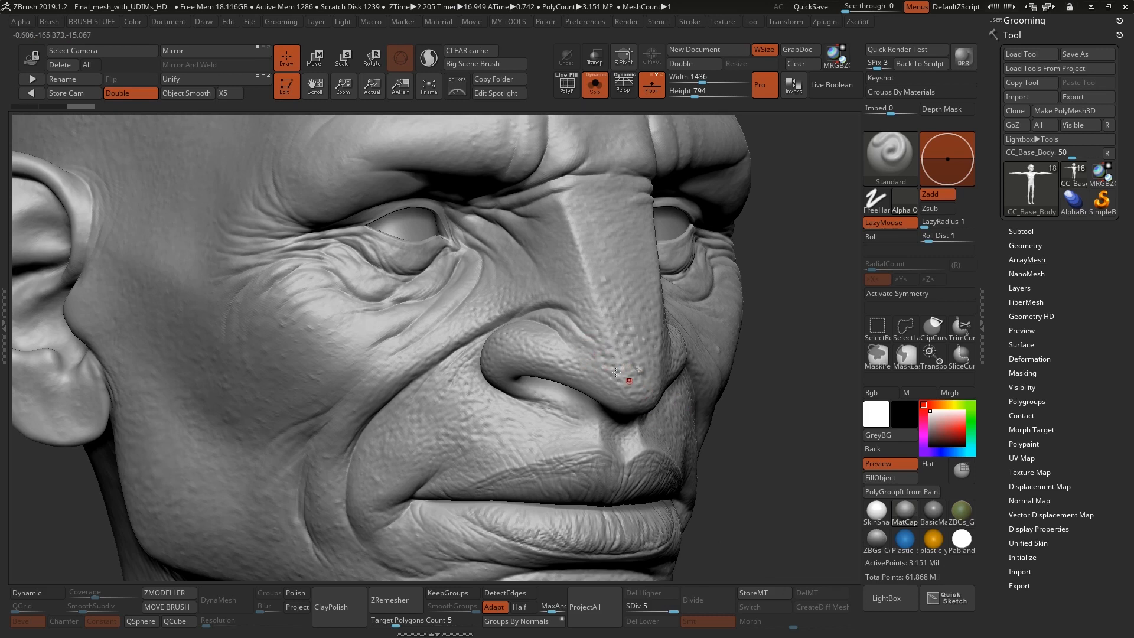
{"action": "right_click_drag", "start_coordinate": [571, 342], "coordinate": [549, 308]}
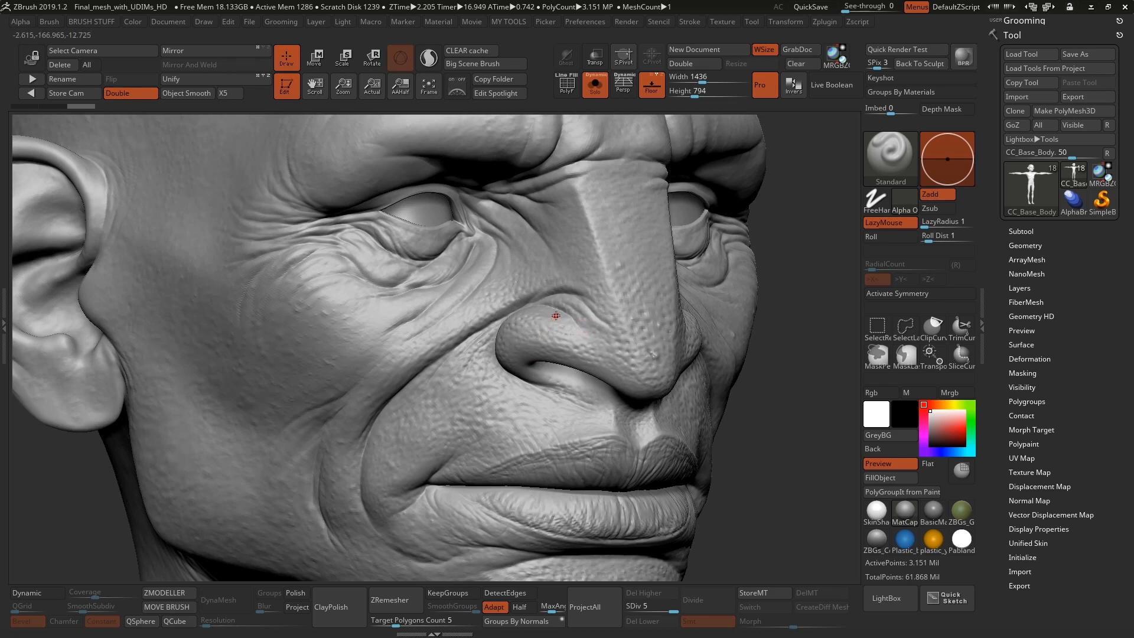
Step: Turn on the HD geometry for the body, covering the head and upper torso
{"action": "key", "text": "ctrl+d"}
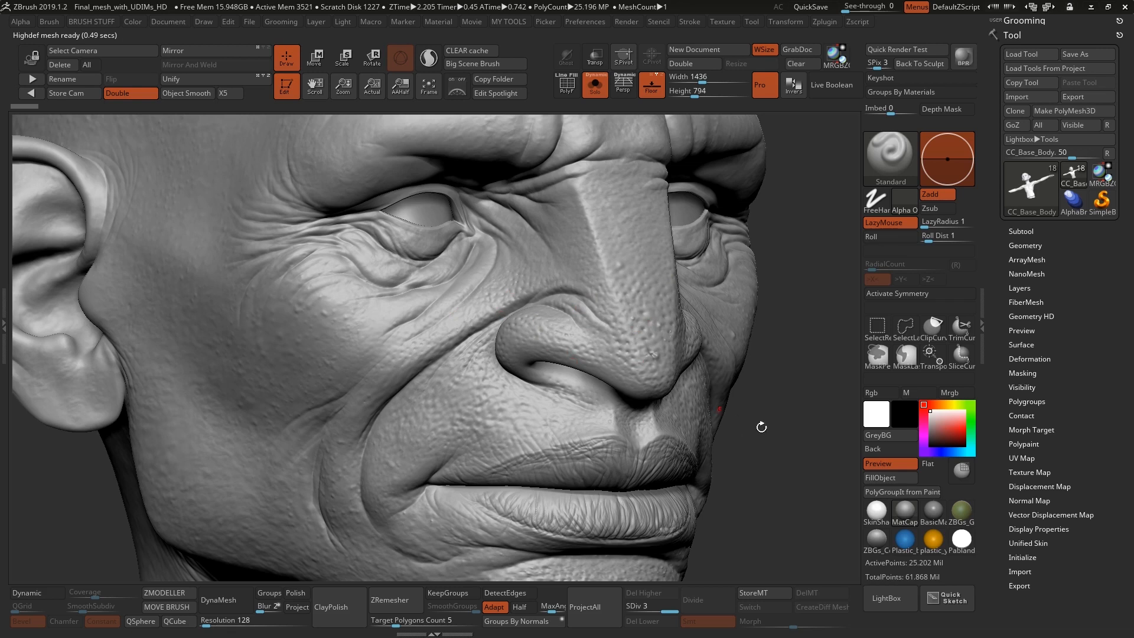
{"action": "right_click_drag", "start_coordinate": [525, 353], "coordinate": [557, 325], "text": "ctrl"}
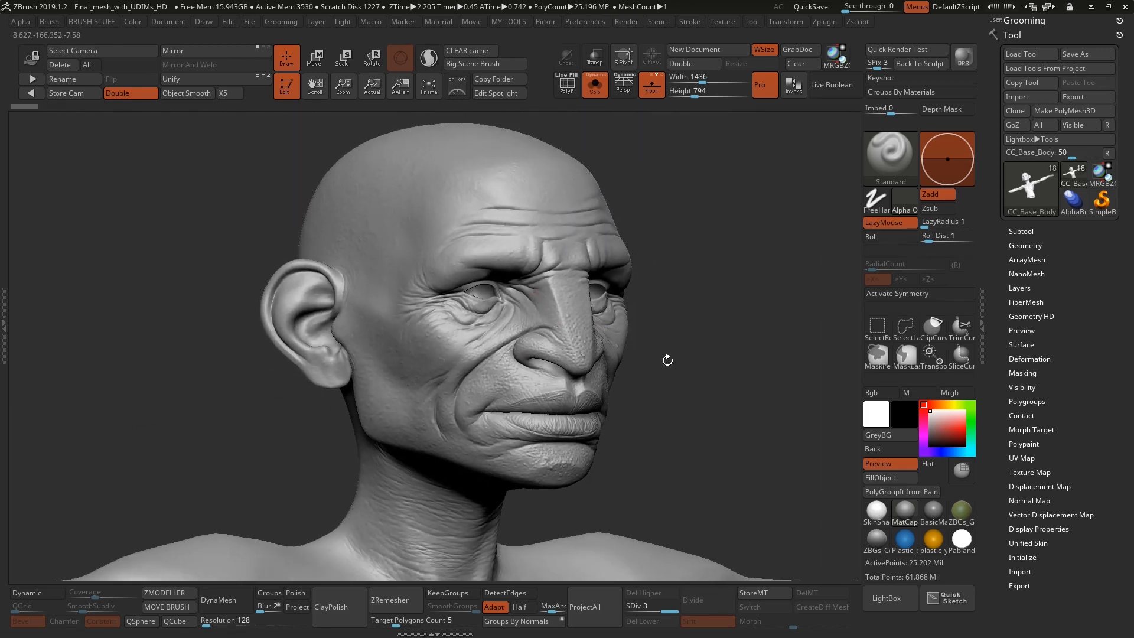
{"action": "mouse_move", "coordinate": [644, 354]}
{"action": "right_mouse_down", "text": "ctrl"}
{"action": "mouse_move", "coordinate": [654, 360]}
{"action": "mouse_move", "coordinate": [616, 462]}
{"action": "mouse_move", "coordinate": [603, 424]}
{"action": "right_mouse_up", "text": "ctrl"}
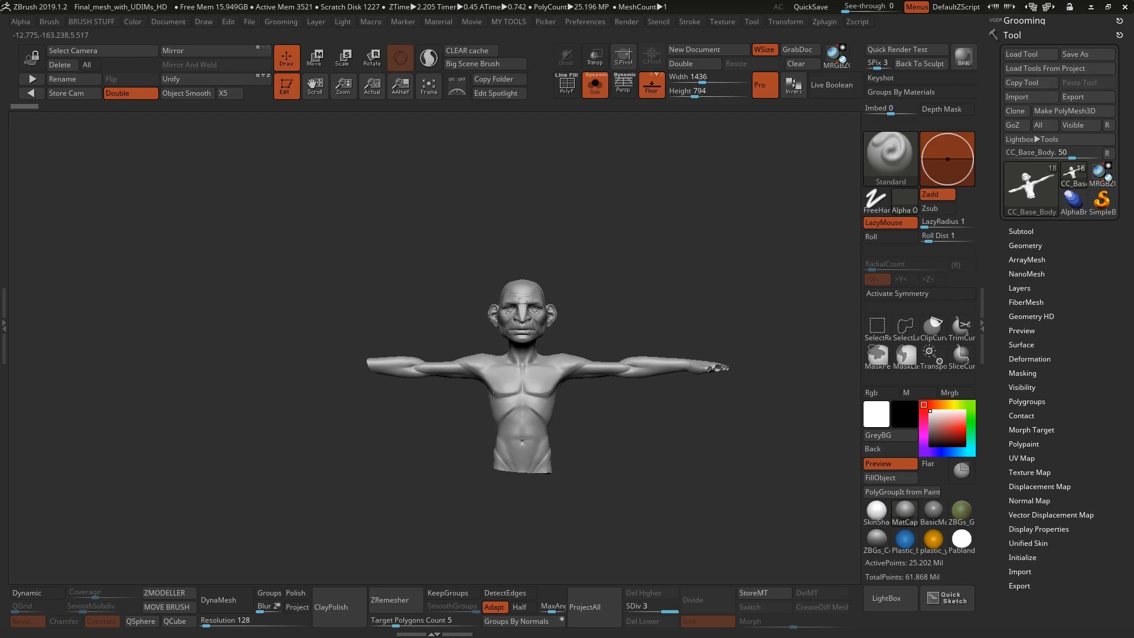
Step: Examine the HD detail across the upper body, face and side of the head
{"action": "left_click_drag", "start_coordinate": [482, 232], "coordinate": [590, 375], "text": "alt"}
{"action": "right_click_drag", "start_coordinate": [591, 376], "coordinate": [600, 414], "text": "ctrl"}
{"action": "right_click_drag", "start_coordinate": [472, 378], "coordinate": [697, 239]}
{"action": "right_click_drag", "start_coordinate": [596, 345], "coordinate": [534, 340]}
{"action": "right_click_drag", "start_coordinate": [457, 237], "coordinate": [506, 356], "text": "alt"}
{"action": "right_click_drag", "start_coordinate": [437, 340], "coordinate": [487, 305]}
{"action": "right_click_drag", "start_coordinate": [688, 363], "coordinate": [410, 376], "text": "alt"}
{"action": "mouse_move", "coordinate": [783, 257]}
{"action": "right_mouse_down", "text": "alt"}
{"action": "mouse_move", "coordinate": [542, 339]}
{"action": "mouse_move", "coordinate": [657, 407]}
{"action": "mouse_move", "coordinate": [667, 337]}
{"action": "mouse_move", "coordinate": [655, 351]}
{"action": "right_mouse_up", "text": "alt"}
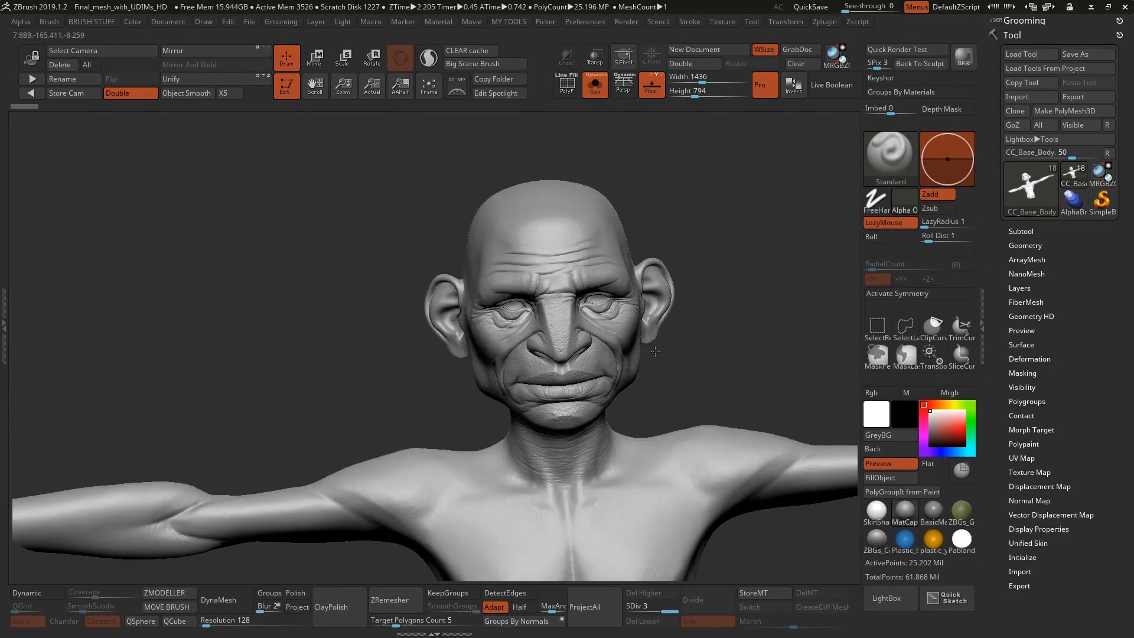
{"action": "right_click_drag", "start_coordinate": [608, 408], "coordinate": [566, 349], "text": "alt"}
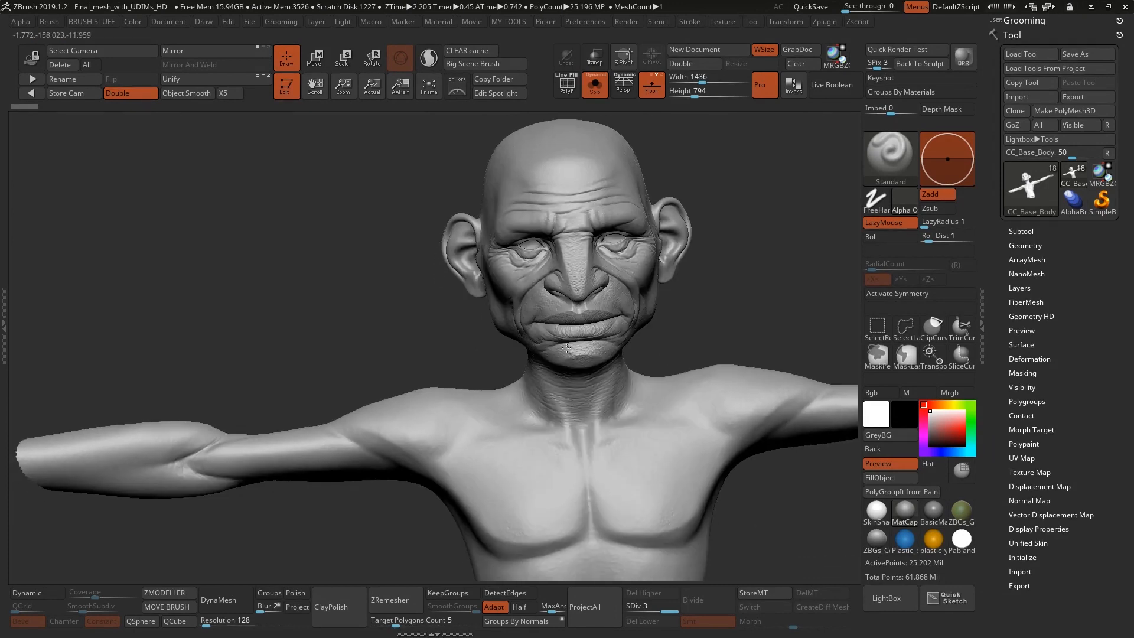
{"action": "right_click_drag", "start_coordinate": [543, 278], "coordinate": [547, 393]}
{"action": "right_click_drag", "start_coordinate": [535, 438], "coordinate": [570, 324]}
{"action": "right_click", "coordinate": [538, 368]}
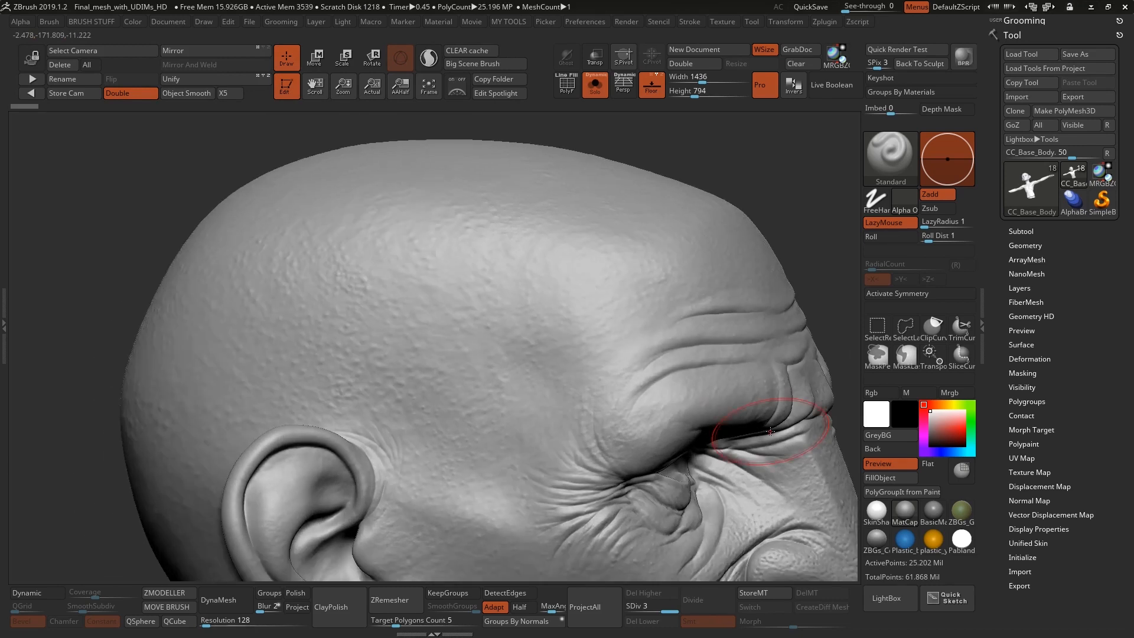
Step: Load the ZBG_Skin_Clear brush, try large pore strokes on the temple and undo them
{"action": "left_click", "coordinate": [891, 600]}
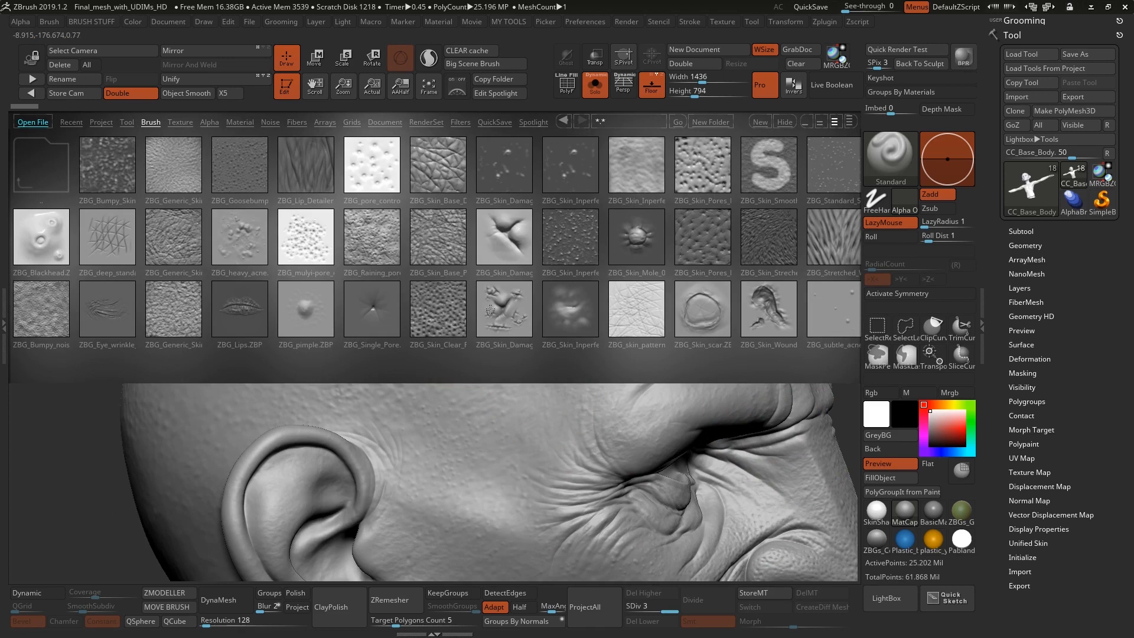
{"action": "double_click", "coordinate": [443, 317]}
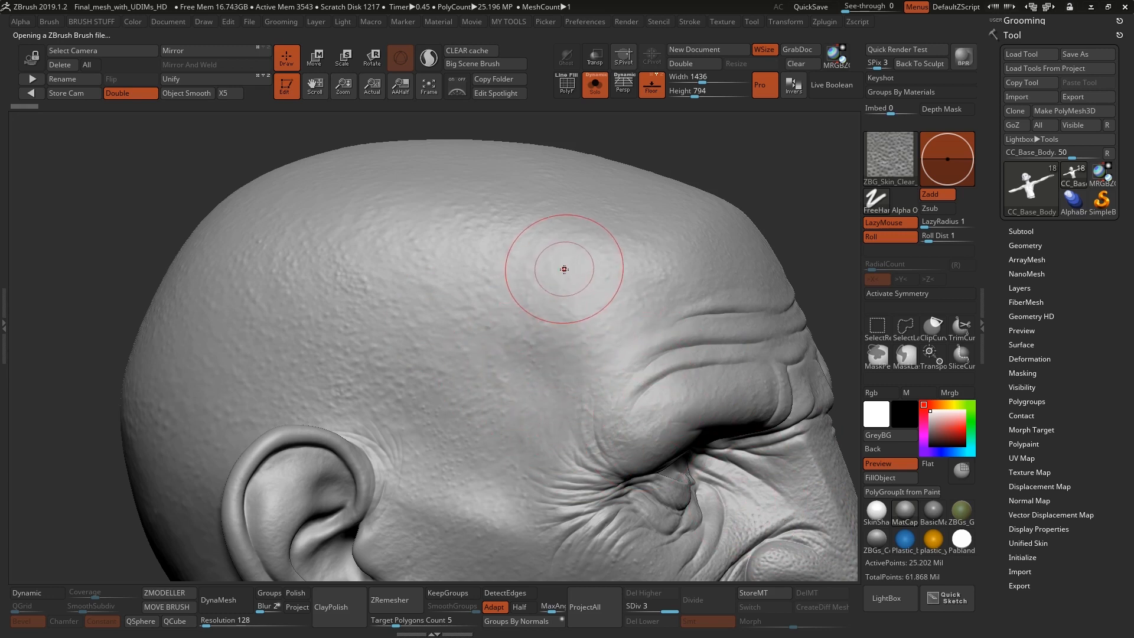
{"action": "mouse_move", "coordinate": [559, 262]}
{"action": "left_mouse_down"}
{"action": "mouse_move", "coordinate": [479, 401]}
{"action": "mouse_move", "coordinate": [486, 437]}
{"action": "left_mouse_up"}
{"action": "mouse_move", "coordinate": [618, 270]}
{"action": "left_mouse_down"}
{"action": "mouse_move", "coordinate": [514, 452]}
{"action": "mouse_move", "coordinate": [570, 369]}
{"action": "mouse_move", "coordinate": [512, 438]}
{"action": "mouse_move", "coordinate": [561, 366]}
{"action": "mouse_move", "coordinate": [490, 319]}
{"action": "mouse_move", "coordinate": [452, 419]}
{"action": "mouse_move", "coordinate": [440, 349]}
{"action": "mouse_move", "coordinate": [428, 413]}
{"action": "mouse_move", "coordinate": [407, 307]}
{"action": "mouse_move", "coordinate": [449, 449]}
{"action": "left_mouse_up"}
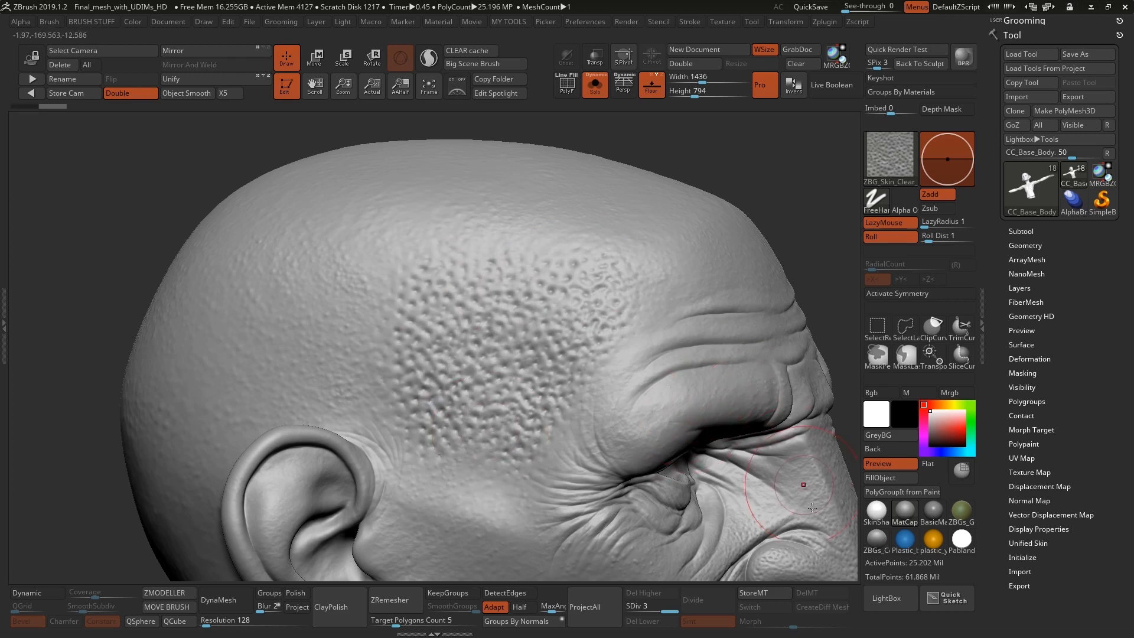
{"action": "key", "text": "ctrl"}
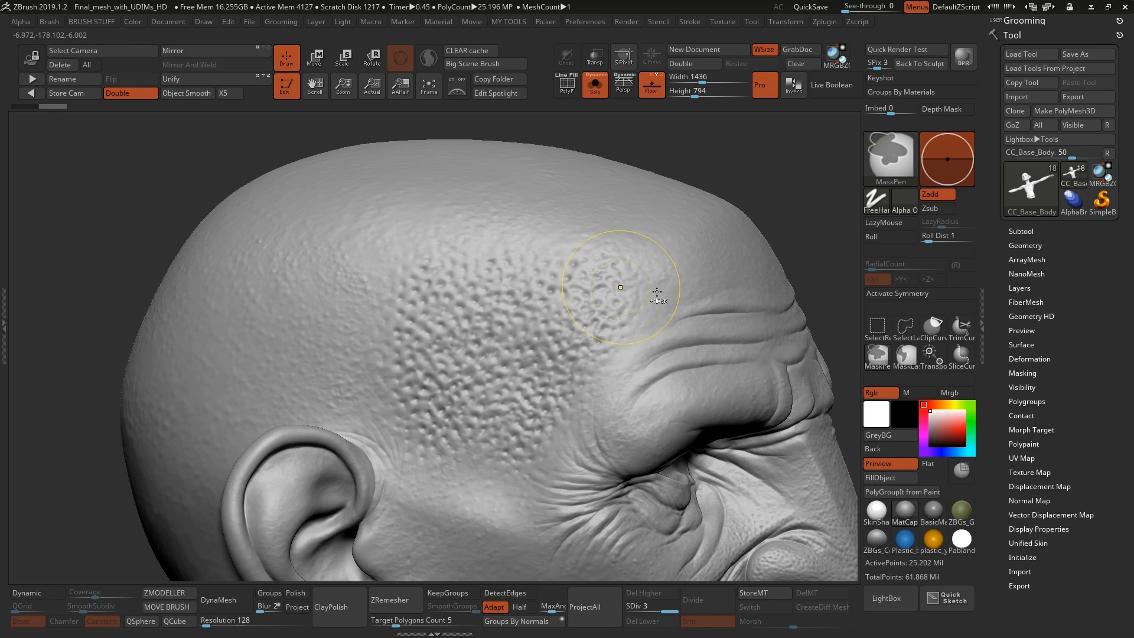
{"action": "key", "text": "ctrl+z"}
Step: Reduce the brush size, try finer pore strokes on the temple and undo them
{"action": "key", "text": "space"}
{"action": "mouse_move", "coordinate": [576, 316]}
{"action": "left_mouse_down"}
{"action": "mouse_move", "coordinate": [555, 385]}
{"action": "mouse_move", "coordinate": [517, 430]}
{"action": "mouse_move", "coordinate": [556, 326]}
{"action": "mouse_move", "coordinate": [502, 417]}
{"action": "mouse_move", "coordinate": [515, 354]}
{"action": "mouse_move", "coordinate": [552, 304]}
{"action": "left_mouse_up"}
{"action": "left_click_drag", "start_coordinate": [502, 355], "coordinate": [488, 410]}
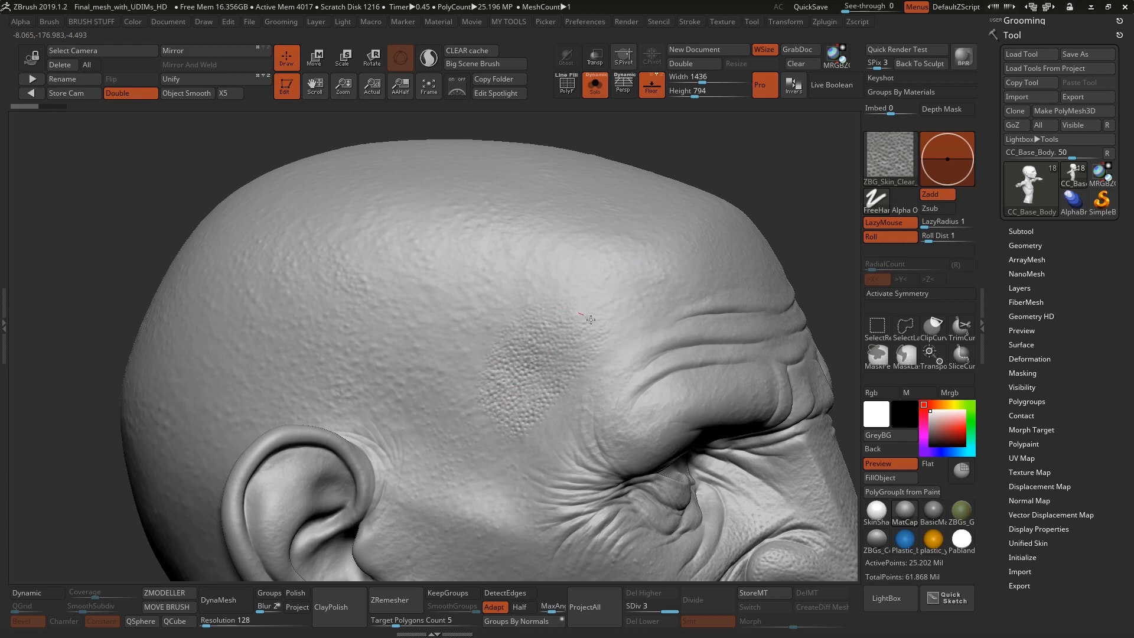
{"action": "left_click_drag", "start_coordinate": [554, 394], "coordinate": [589, 325]}
{"action": "left_click_drag", "start_coordinate": [537, 396], "coordinate": [581, 326]}
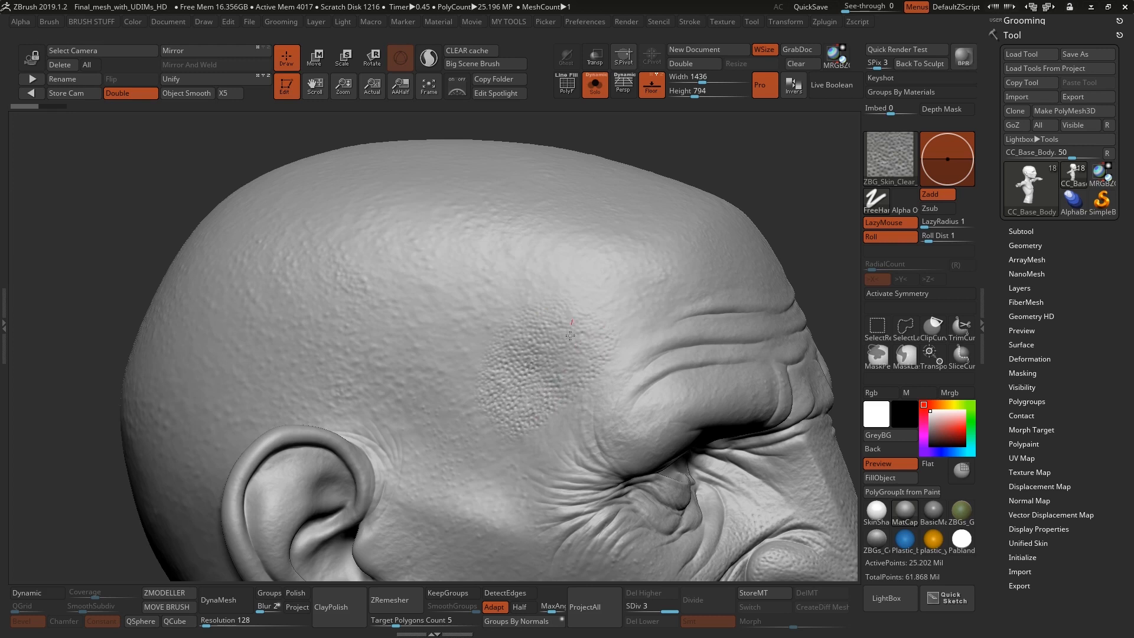
{"action": "left_click_drag", "start_coordinate": [491, 391], "coordinate": [553, 318]}
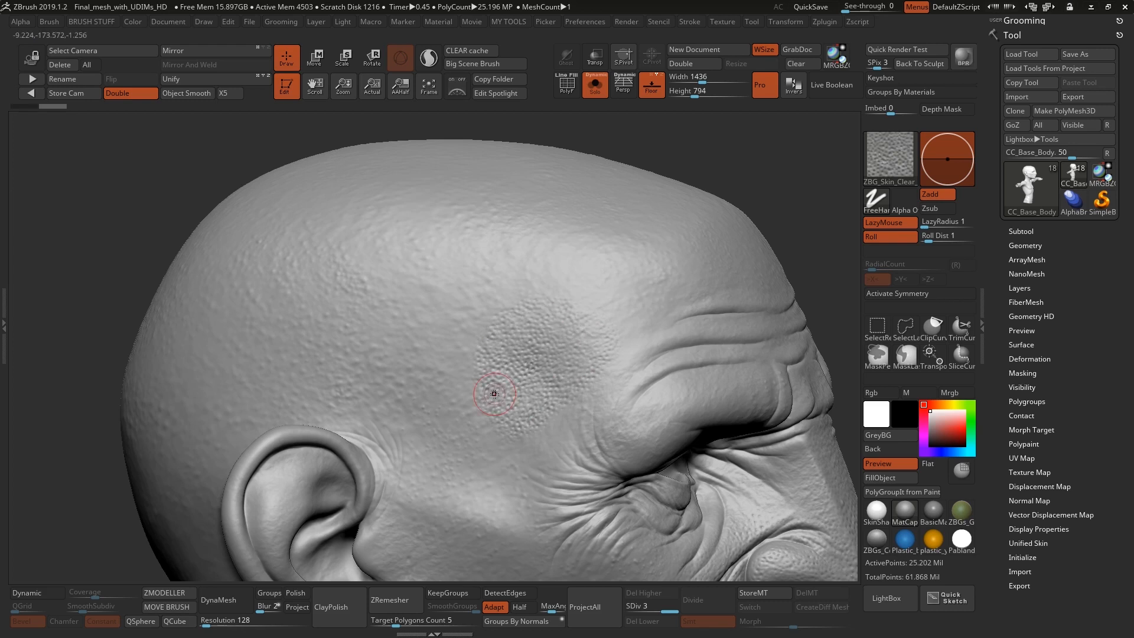
{"action": "key", "text": "ctrl"}
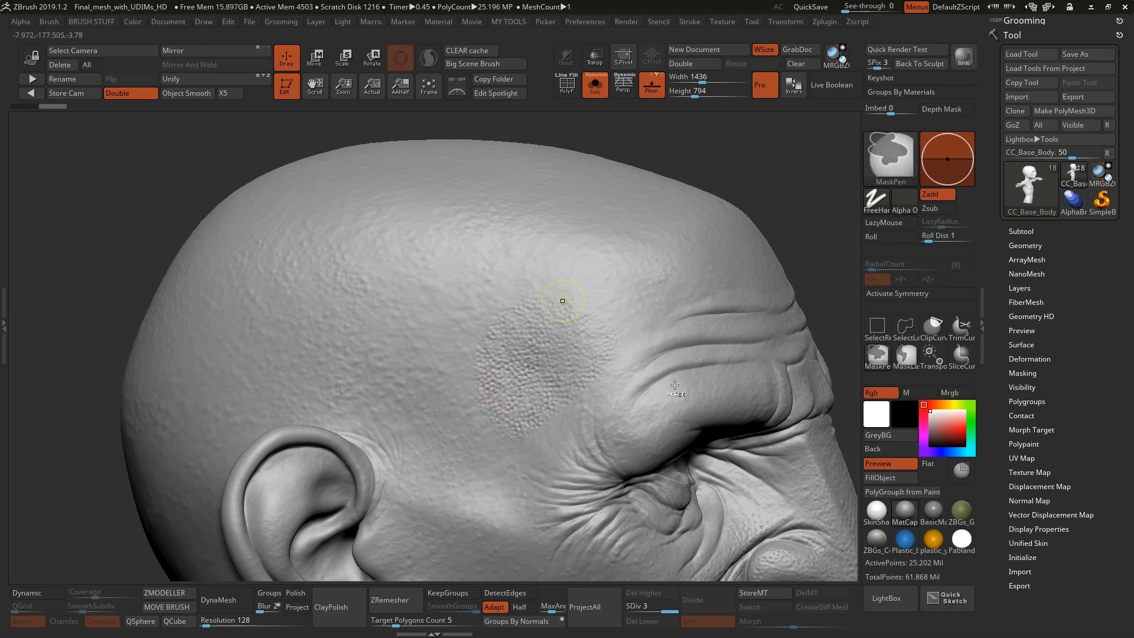
{"action": "key", "text": "ctrl+z"}
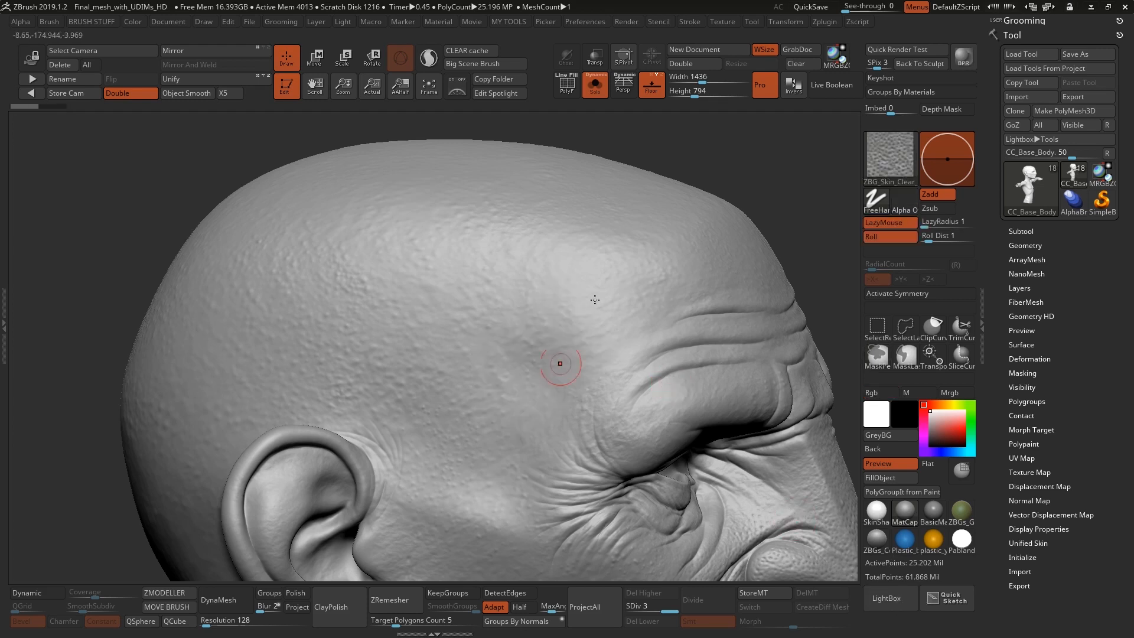
Step: Load the ZBG_Lip_Detailer brush, adjust its size and sculpt a few short wrinkle strokes on the temple
{"action": "left_click", "coordinate": [909, 603]}
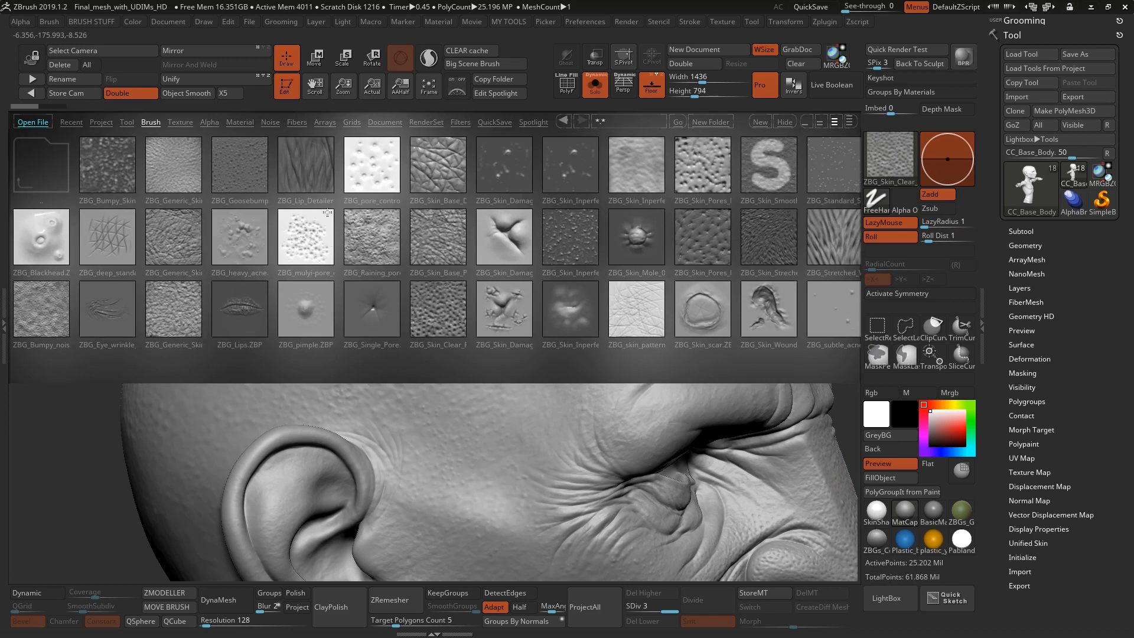
{"action": "double_click", "coordinate": [313, 176]}
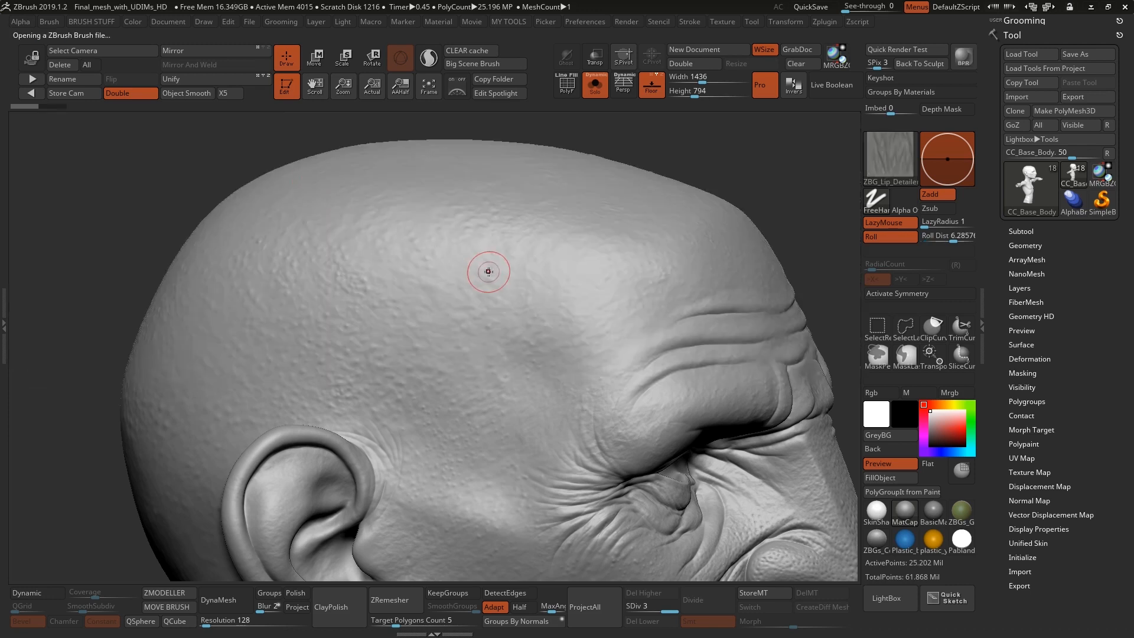
{"action": "key", "text": "space"}
{"action": "mouse_move", "coordinate": [580, 279]}
{"action": "left_mouse_down"}
{"action": "mouse_move", "coordinate": [537, 342]}
{"action": "mouse_move", "coordinate": [575, 302]}
{"action": "mouse_move", "coordinate": [555, 346]}
{"action": "mouse_move", "coordinate": [593, 304]}
{"action": "mouse_move", "coordinate": [563, 351]}
{"action": "left_mouse_up"}
{"action": "left_click_drag", "start_coordinate": [544, 298], "coordinate": [523, 347]}
{"action": "mouse_move", "coordinate": [511, 289]}
{"action": "left_mouse_down"}
{"action": "mouse_move", "coordinate": [507, 325]}
{"action": "mouse_move", "coordinate": [522, 351]}
{"action": "left_mouse_up"}
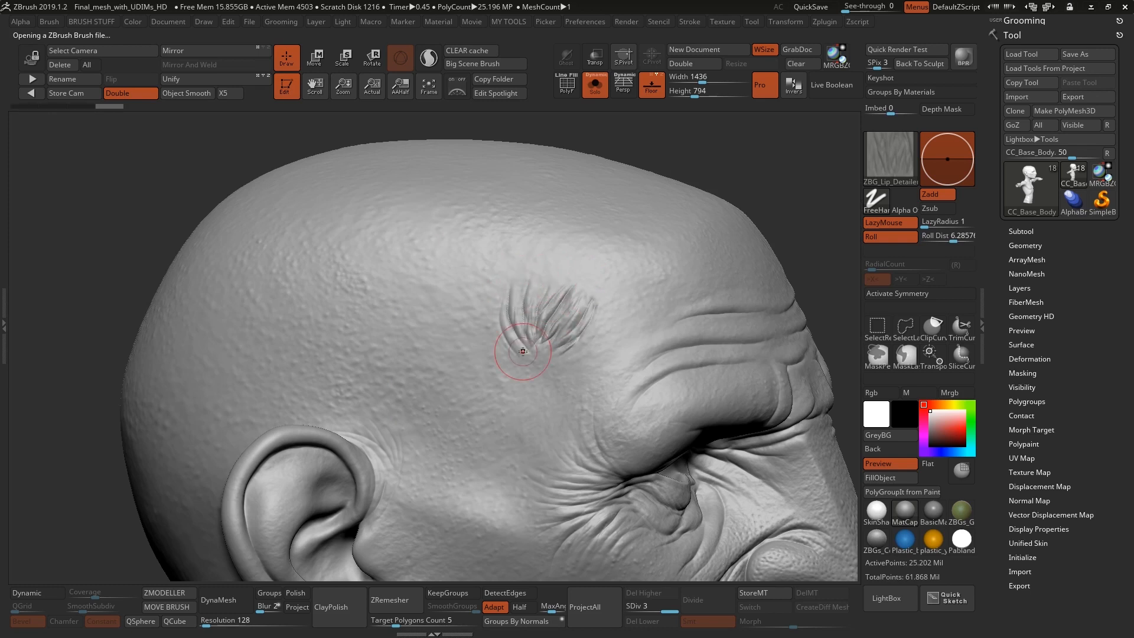
Step: Inspect the trial wrinkle strokes on the temple from several angles and undo them
{"action": "right_click_drag", "start_coordinate": [739, 439], "coordinate": [777, 459], "text": "alt"}
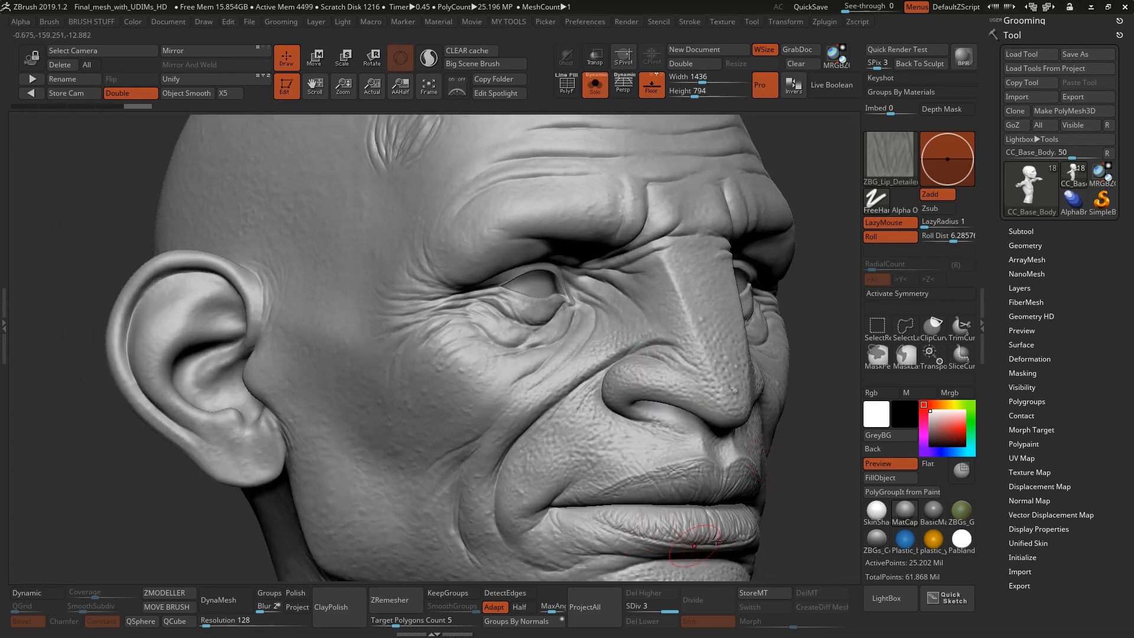
{"action": "right_click_drag", "start_coordinate": [530, 365], "coordinate": [551, 403], "text": "alt"}
{"action": "right_click_drag", "start_coordinate": [524, 331], "coordinate": [603, 322]}
{"action": "mouse_move", "coordinate": [497, 216]}
{"action": "right_mouse_down", "text": "alt"}
{"action": "mouse_move", "coordinate": [577, 300]}
{"action": "mouse_move", "coordinate": [549, 278]}
{"action": "right_mouse_up", "text": "alt"}
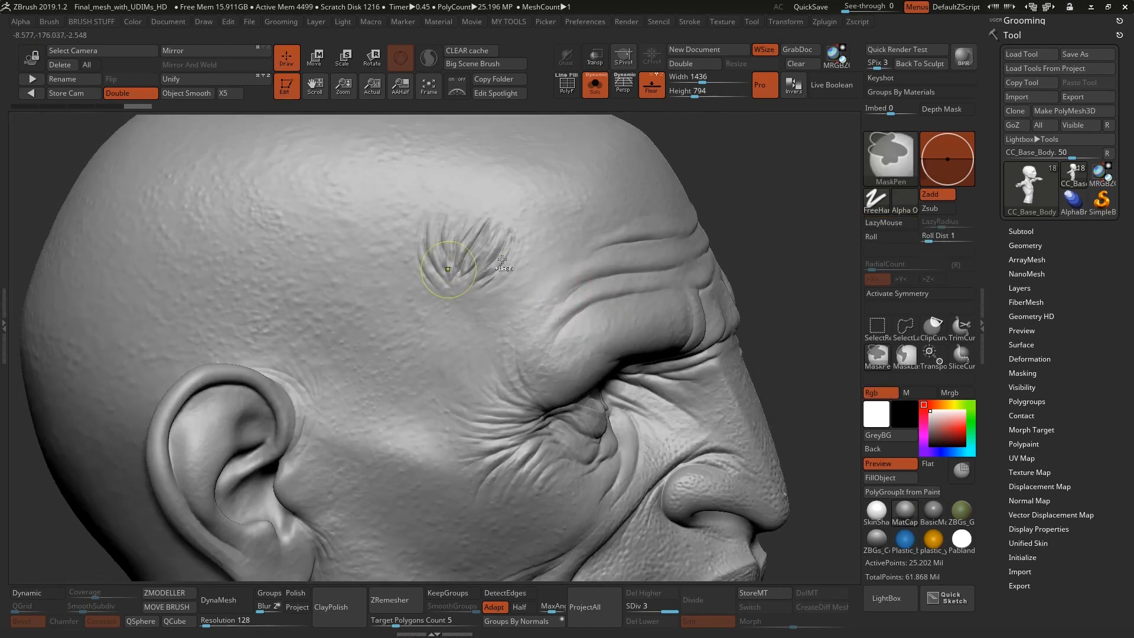
{"action": "key", "text": "ctrl+z"}
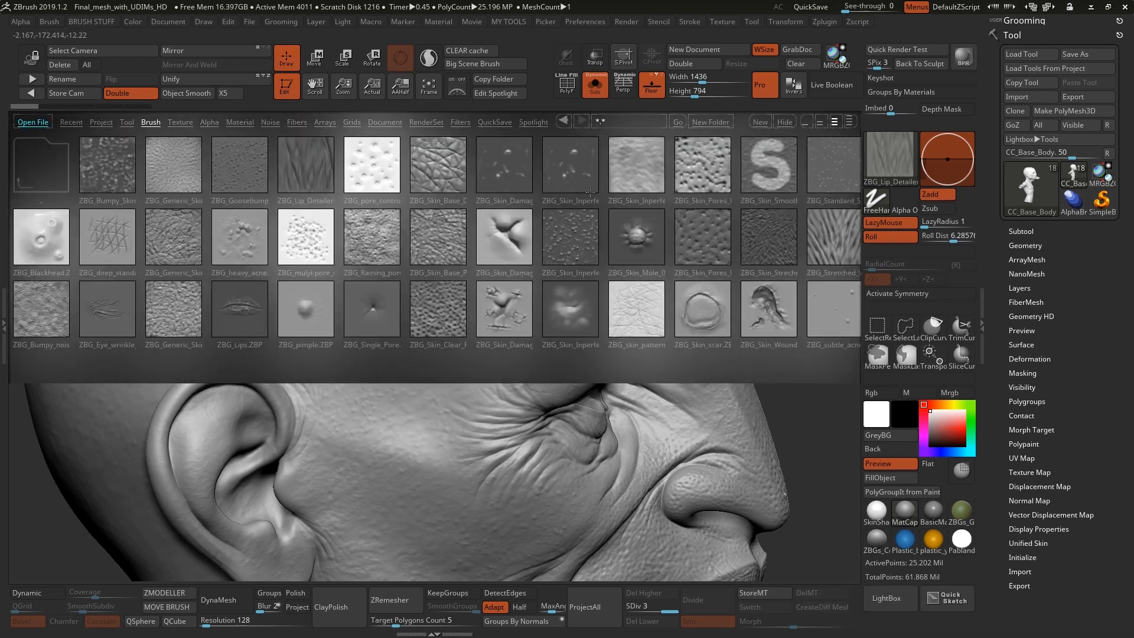
Step: Load a ZBG skin imperfection brush, try fine skin detail on the temple and undo it
{"action": "double_click", "coordinate": [568, 168]}
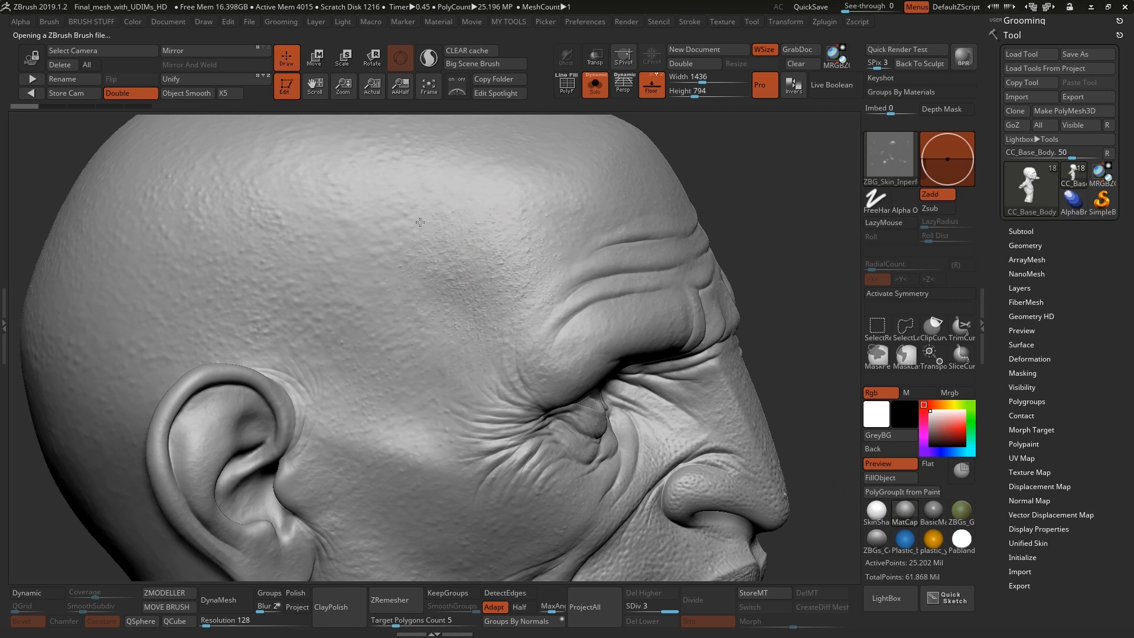
{"action": "left_click", "coordinate": [478, 344]}
{"action": "right_click_drag", "start_coordinate": [541, 296], "coordinate": [526, 329]}
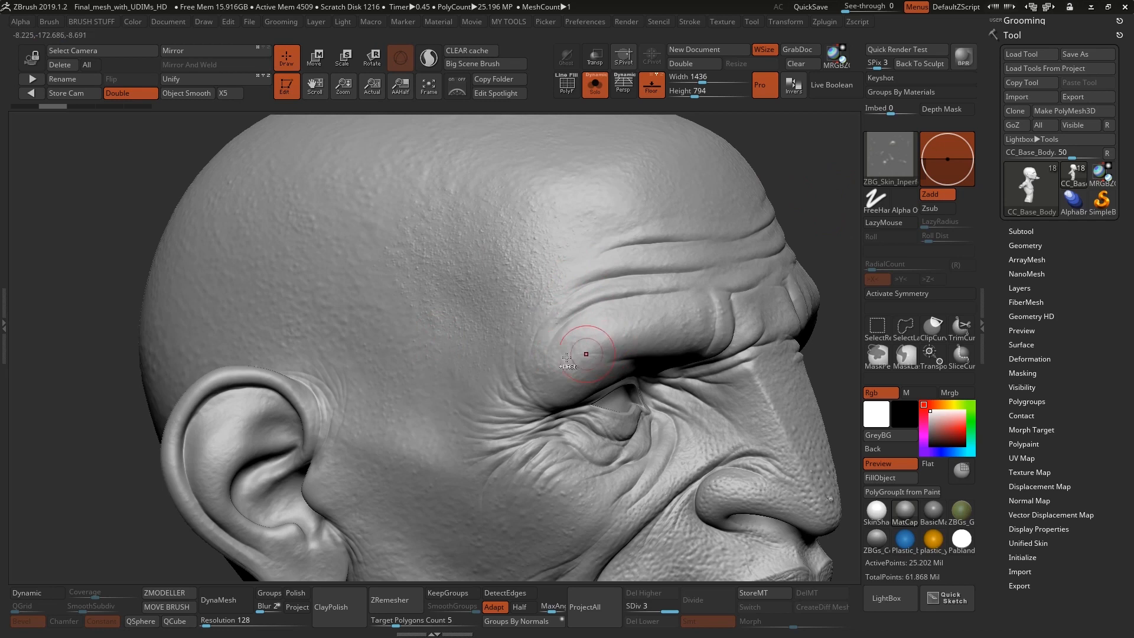
{"action": "key", "text": "ctrl"}
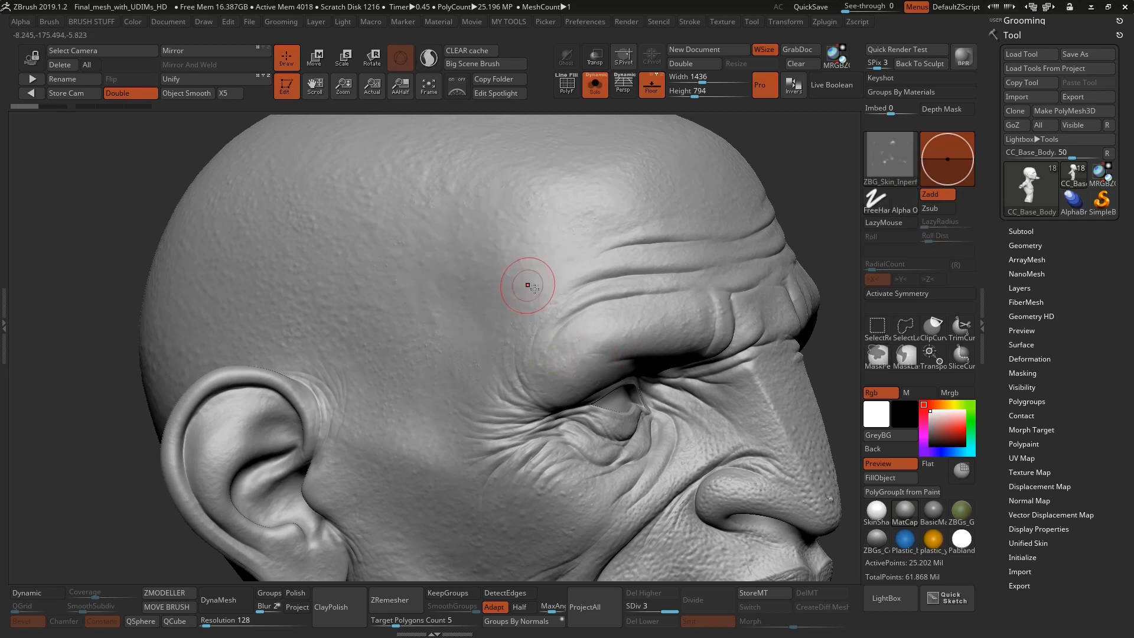
Step: Leave the HD sculpting preview of the upper body and return to the complete body mesh at its regular subdivision
{"action": "right_click_drag", "start_coordinate": [556, 418], "coordinate": [564, 355], "text": "ctrl"}
{"action": "right_click_drag", "start_coordinate": [762, 461], "coordinate": [709, 366], "text": "alt"}
{"action": "right_click_drag", "start_coordinate": [738, 420], "coordinate": [612, 375], "text": "ctrl"}
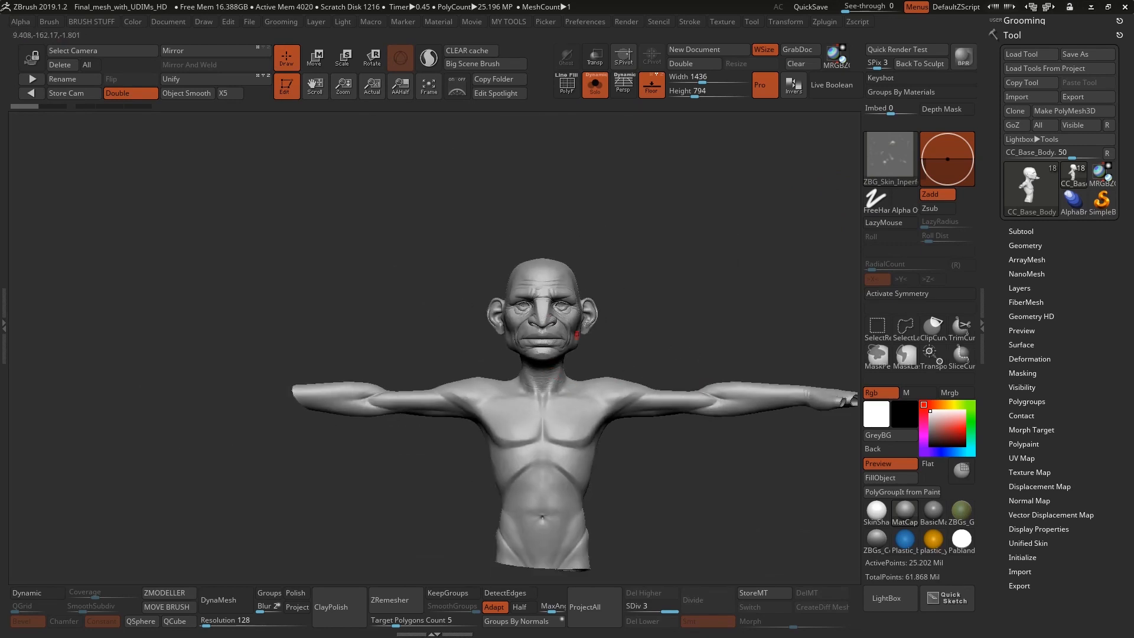
{"action": "key", "text": "a"}
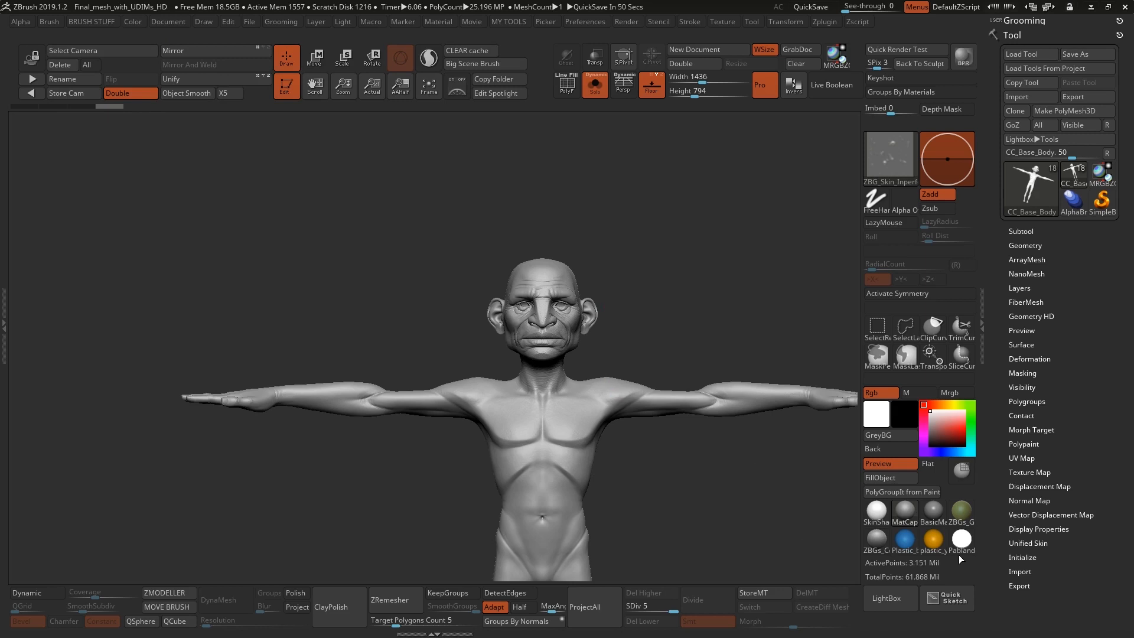
Step: Examine the sculpted face, nose and upper body at the regular subdivision level from close up and from a distance
{"action": "left_click_drag", "start_coordinate": [667, 502], "coordinate": [666, 460], "text": "alt"}
{"action": "right_click_drag", "start_coordinate": [529, 275], "coordinate": [547, 461], "text": "ctrl"}
{"action": "right_click_drag", "start_coordinate": [595, 265], "coordinate": [593, 361], "text": "ctrl"}
{"action": "right_click_drag", "start_coordinate": [582, 242], "coordinate": [644, 260]}
{"action": "mouse_move", "coordinate": [510, 286]}
{"action": "right_mouse_down", "text": "alt"}
{"action": "mouse_move", "coordinate": [538, 305]}
{"action": "mouse_move", "coordinate": [549, 349]}
{"action": "right_mouse_up", "text": "alt"}
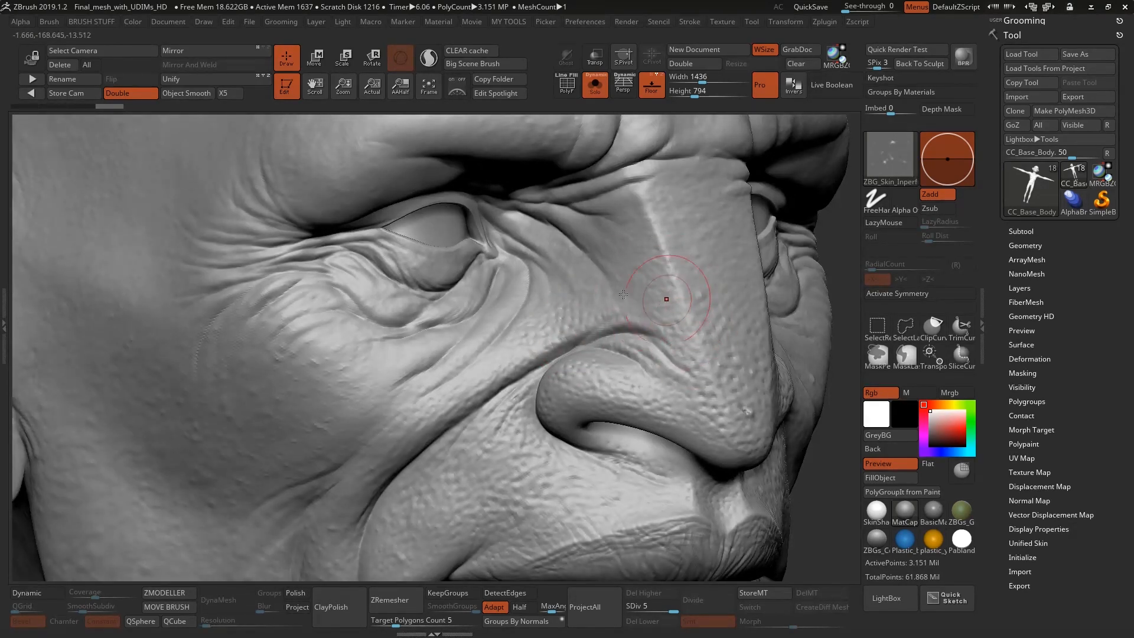
{"action": "right_click_drag", "start_coordinate": [592, 484], "coordinate": [576, 434], "text": "ctrl"}
{"action": "right_click_drag", "start_coordinate": [625, 493], "coordinate": [668, 440]}
{"action": "right_click", "coordinate": [683, 477]}
{"action": "right_click_drag", "start_coordinate": [754, 436], "coordinate": [546, 279]}
{"action": "right_click_drag", "start_coordinate": [679, 429], "coordinate": [684, 383], "text": "ctrl"}
{"action": "right_click_drag", "start_coordinate": [718, 342], "coordinate": [682, 308], "text": "alt"}
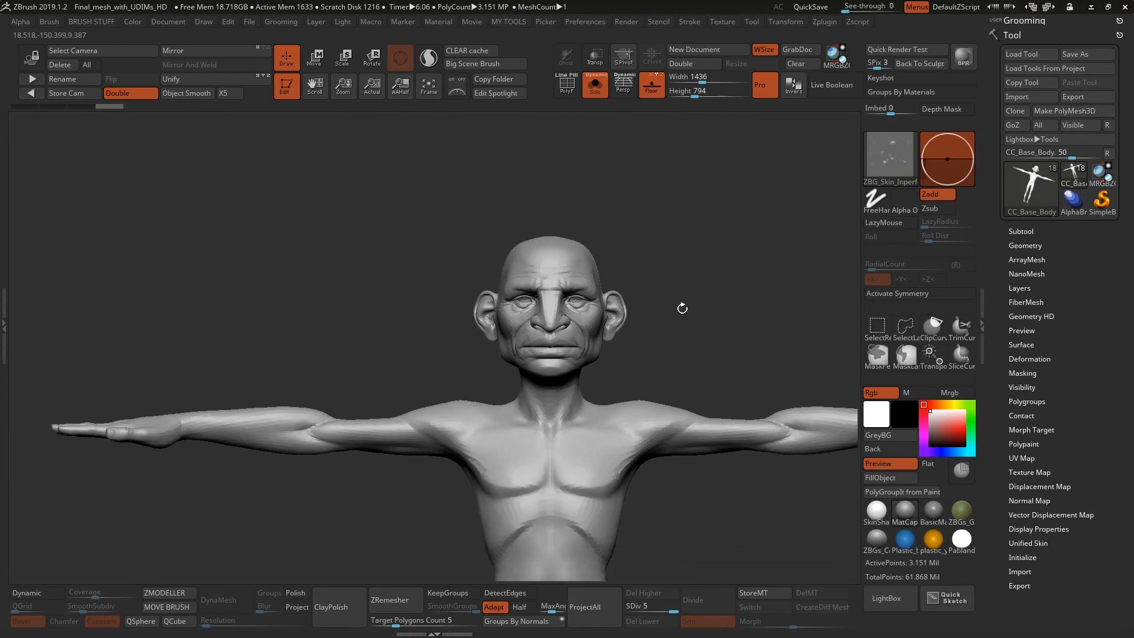
{"action": "right_click_drag", "start_coordinate": [653, 426], "coordinate": [618, 403], "text": "alt"}
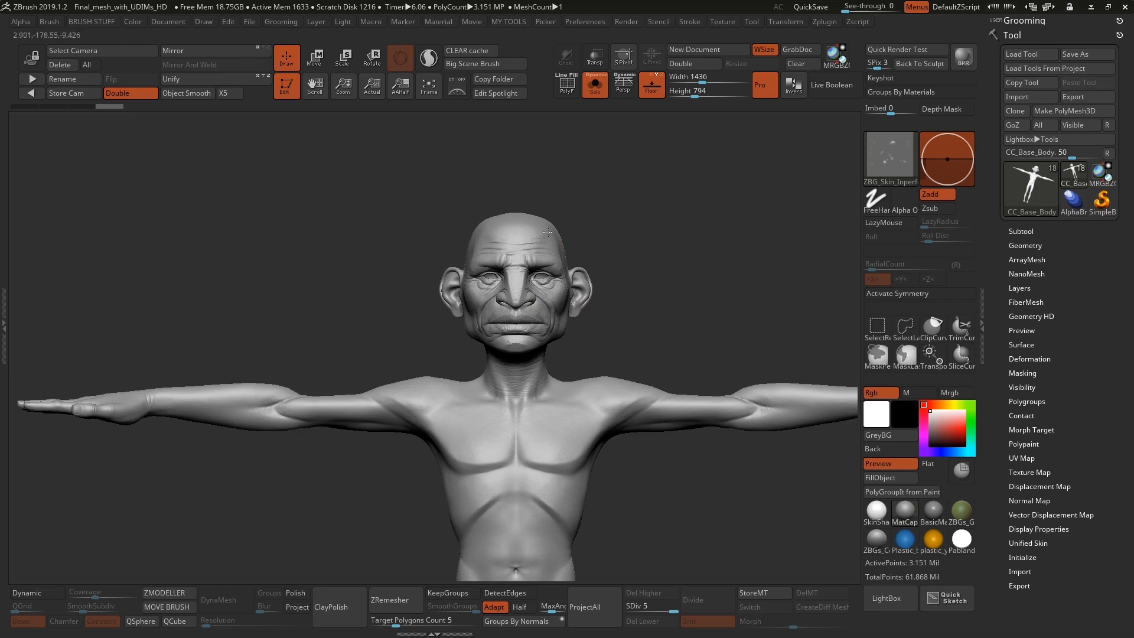
{"action": "left_click_drag", "start_coordinate": [621, 240], "coordinate": [601, 291]}
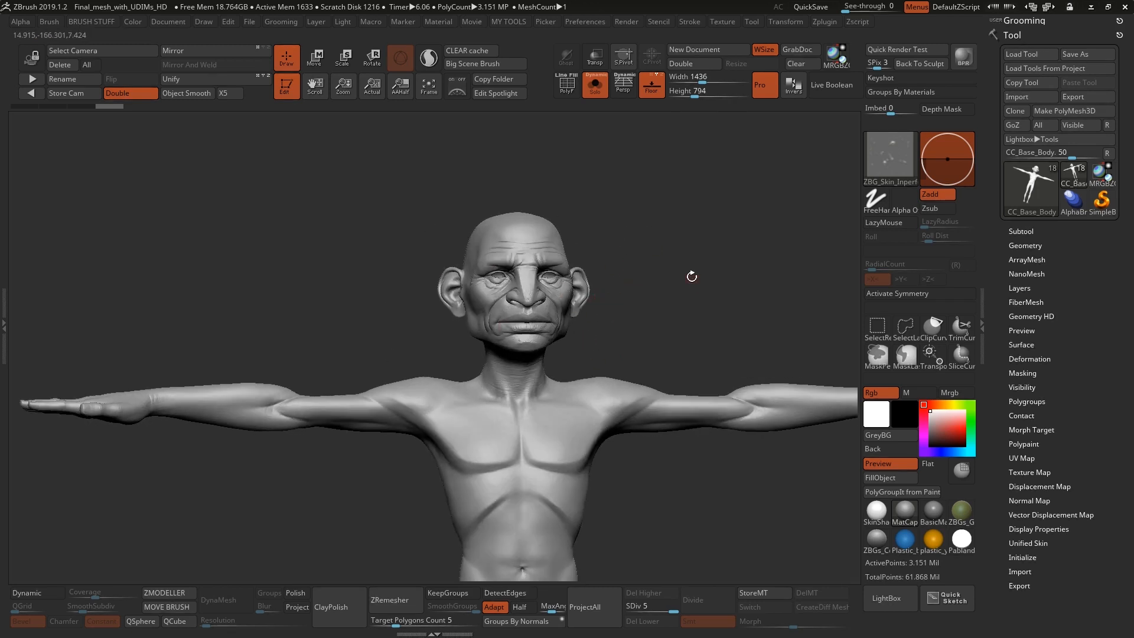
Step: Turn off Solo to show all subtools and set the body's subdivision level to 1
{"action": "key", "text": "space"}
{"action": "left_click_drag", "start_coordinate": [692, 276], "coordinate": [648, 252]}
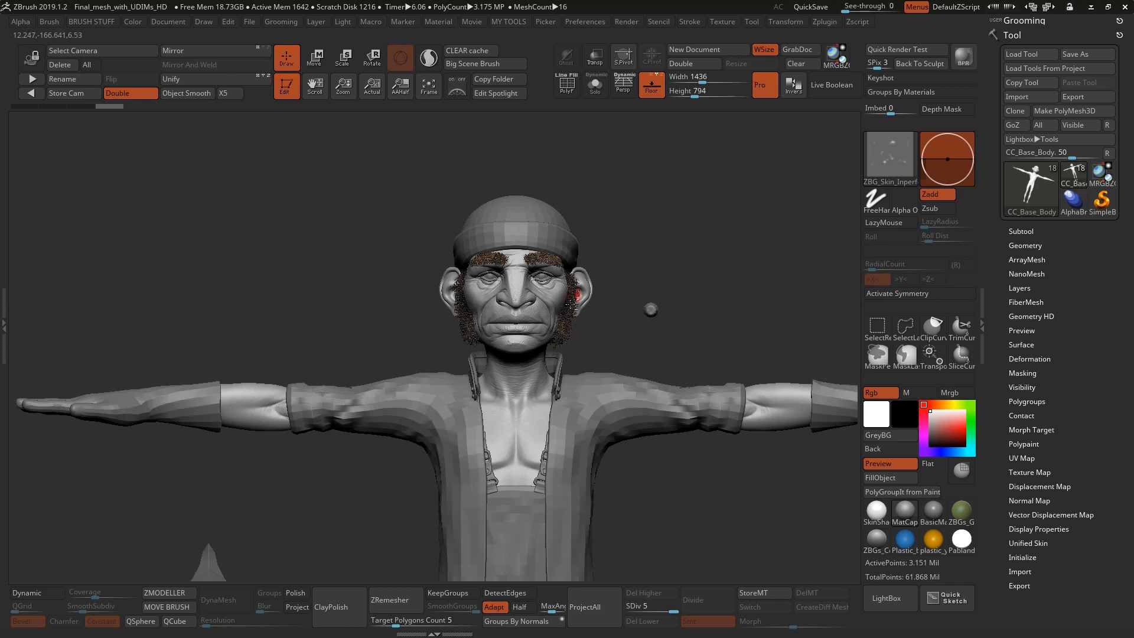
{"action": "left_click_drag", "start_coordinate": [663, 608], "coordinate": [627, 608]}
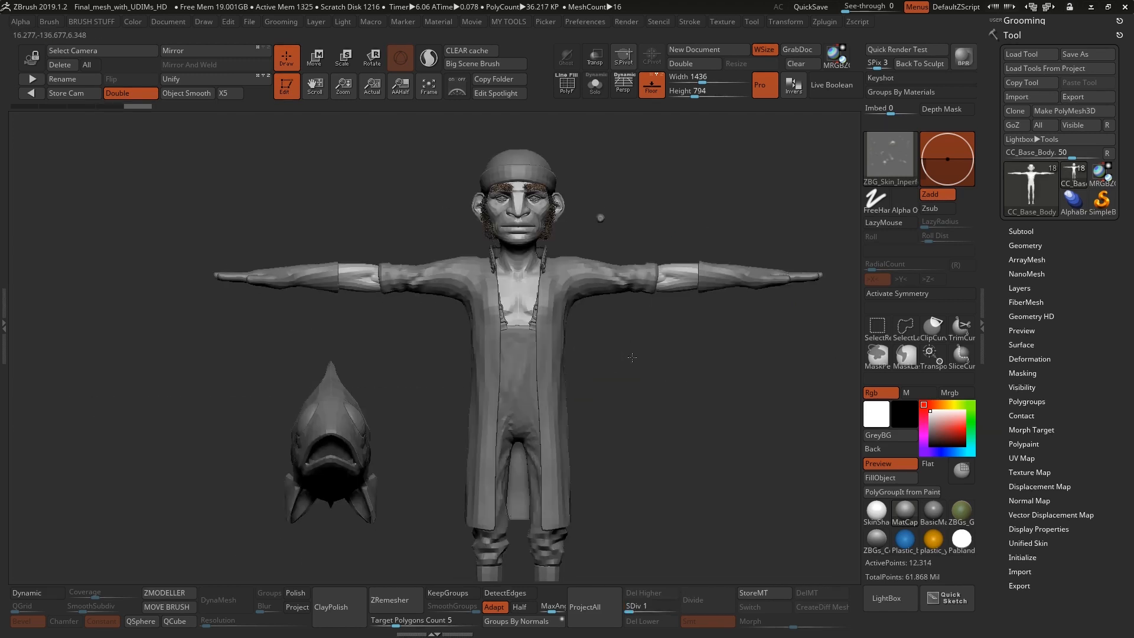
{"action": "left_click_drag", "start_coordinate": [690, 419], "coordinate": [628, 322], "text": "alt"}
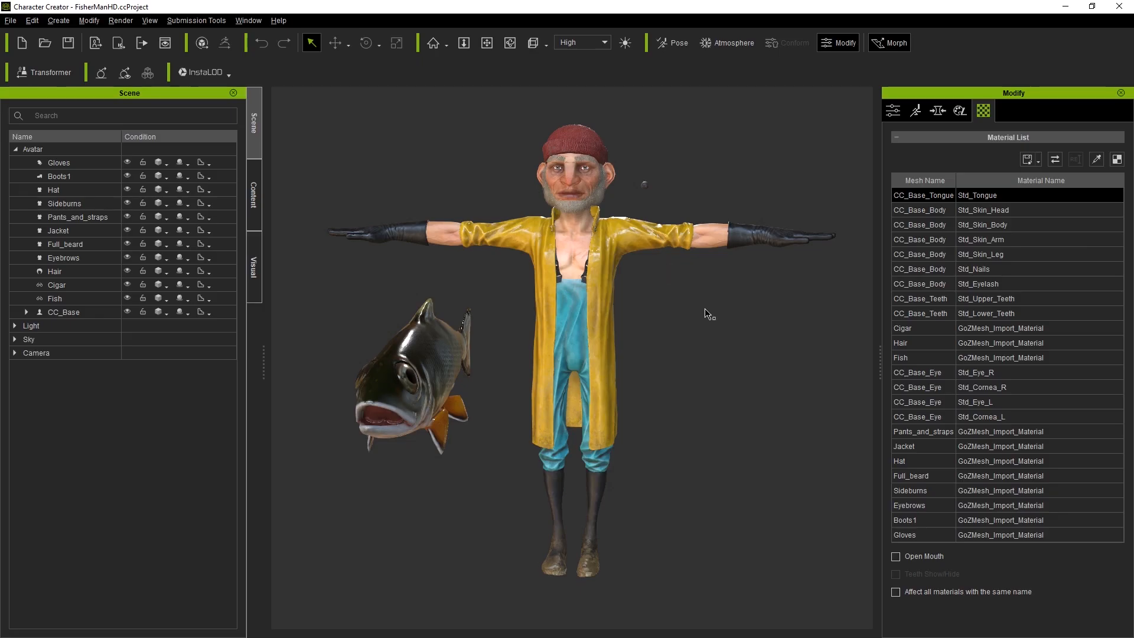
Step: Switch to Character Creator and hide the Fish and Cigar accessories
{"action": "middle_click_drag", "start_coordinate": [708, 313], "coordinate": [702, 332]}
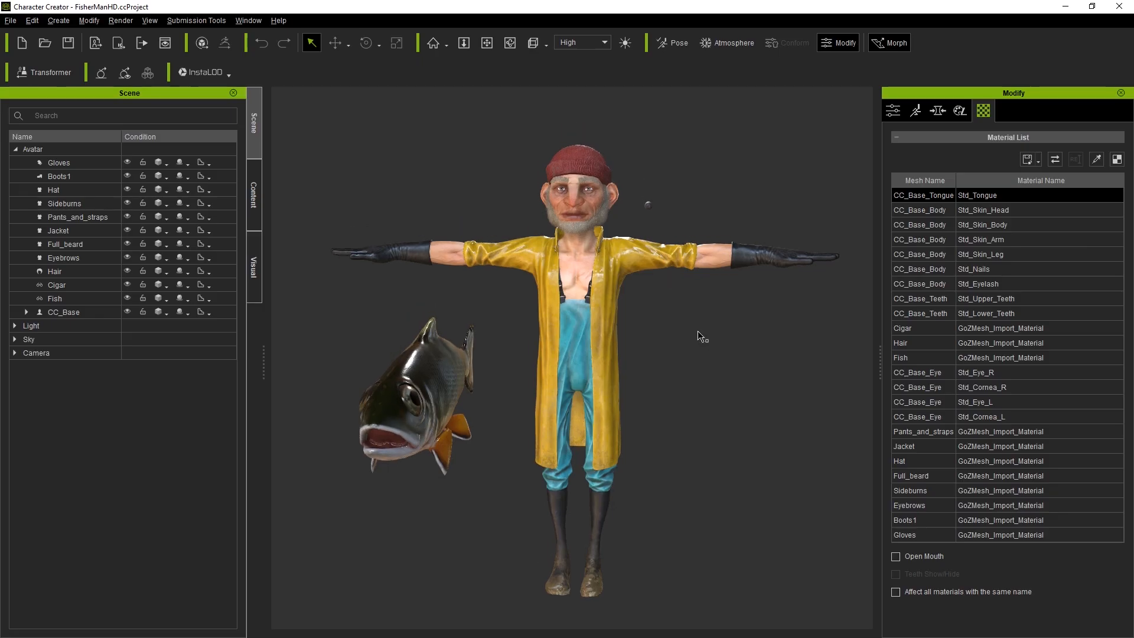
{"action": "left_click", "coordinate": [20, 300]}
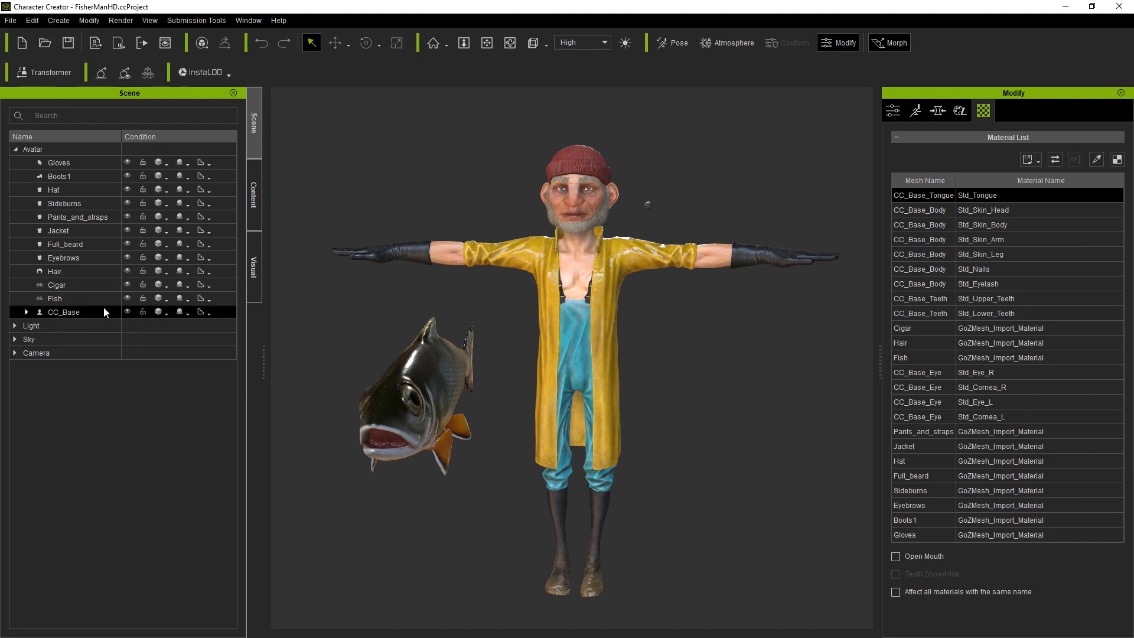
{"action": "left_click", "coordinate": [127, 299]}
{"action": "left_click", "coordinate": [128, 284]}
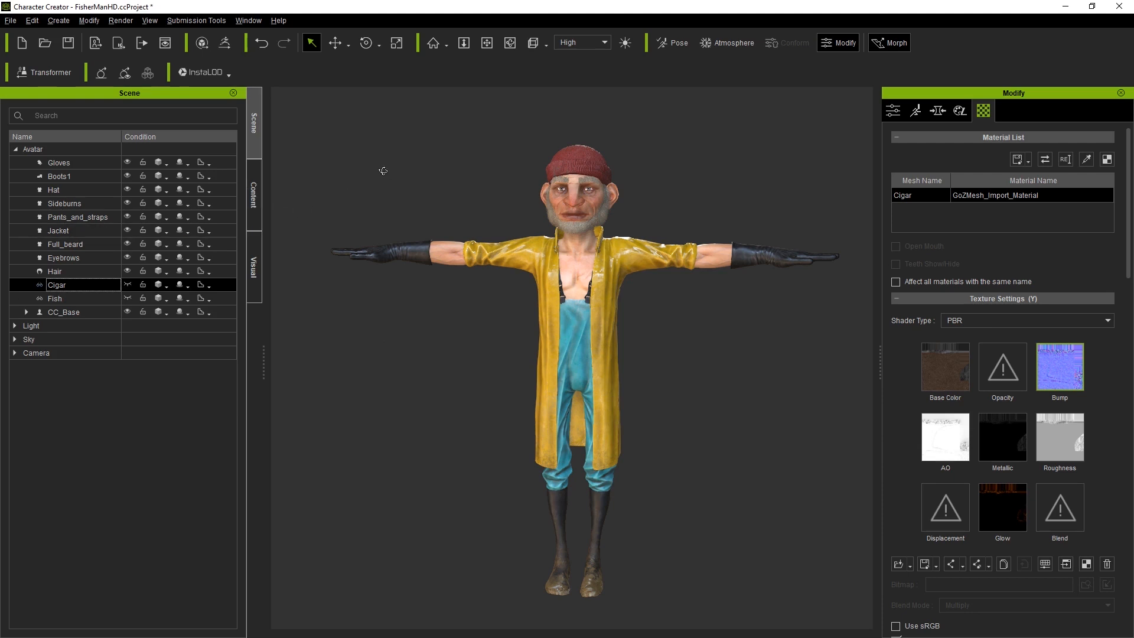
Step: Apply the custom fisherman2 pose to the avatar
{"action": "left_click", "coordinate": [257, 195]}
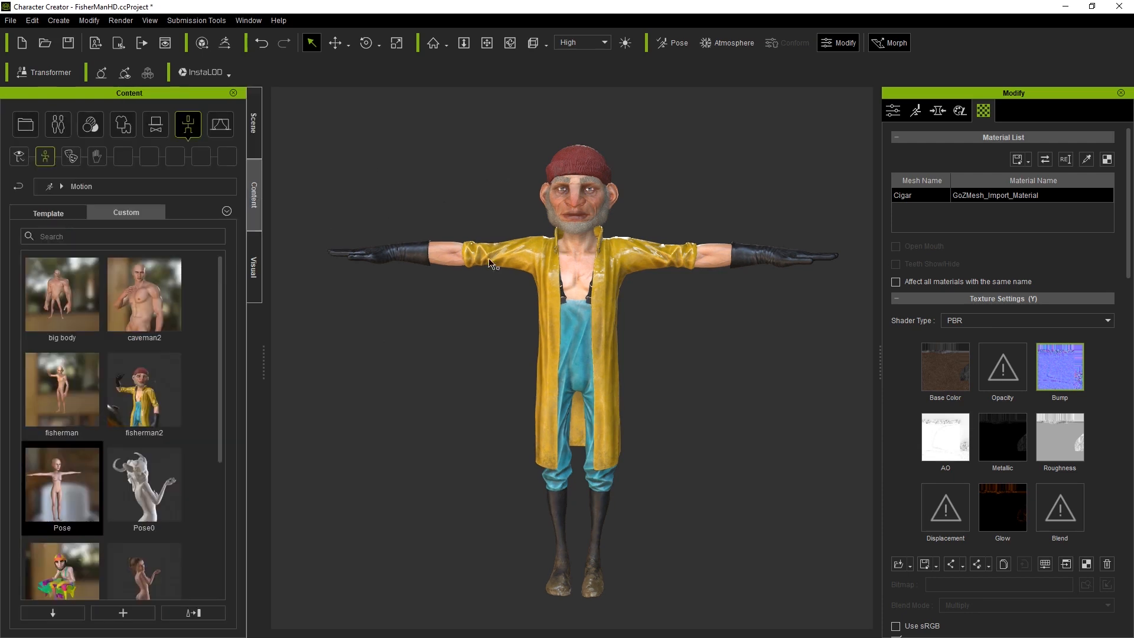
{"action": "right_click_drag", "start_coordinate": [688, 338], "coordinate": [598, 204]}
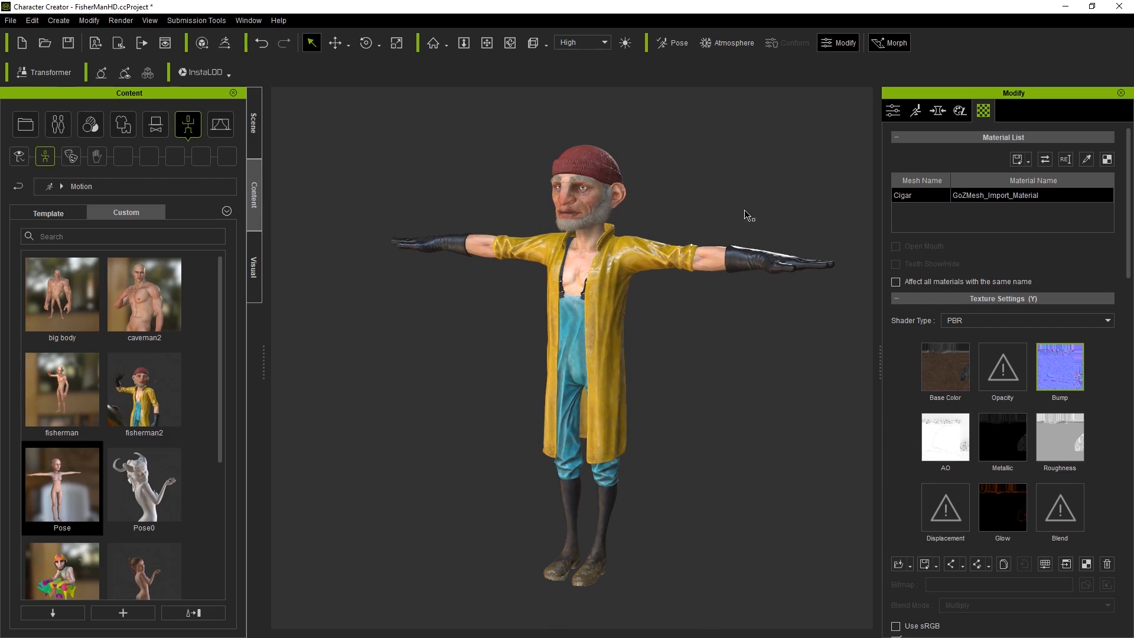
{"action": "middle_click_drag", "start_coordinate": [618, 307], "coordinate": [578, 309]}
{"action": "middle_click_drag", "start_coordinate": [654, 368], "coordinate": [668, 368]}
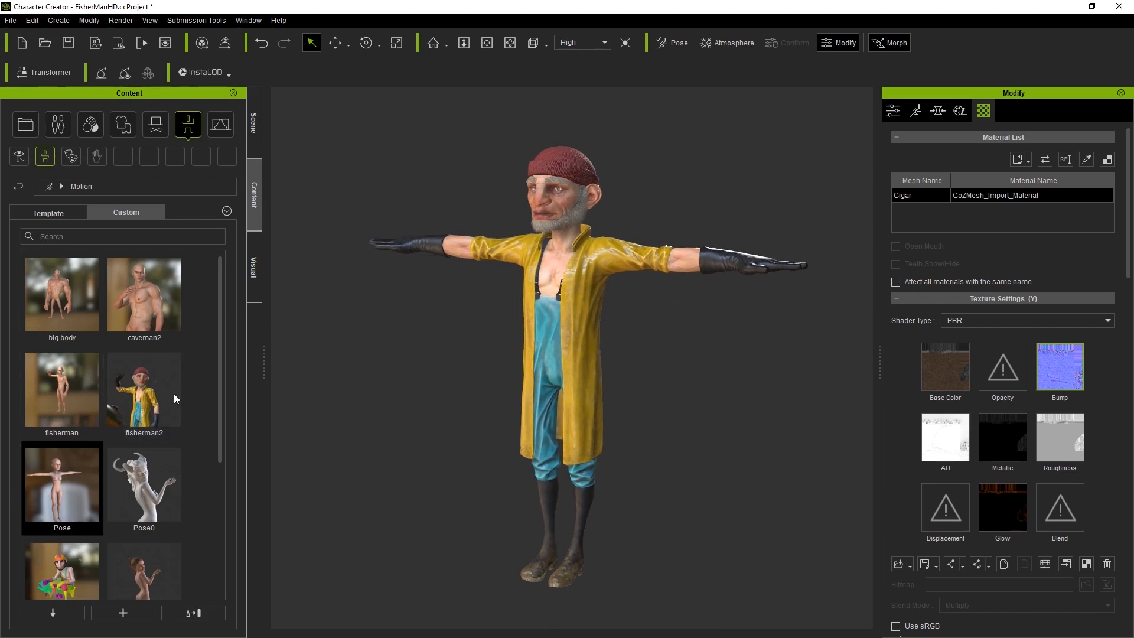
{"action": "left_click_drag", "start_coordinate": [139, 388], "coordinate": [582, 273]}
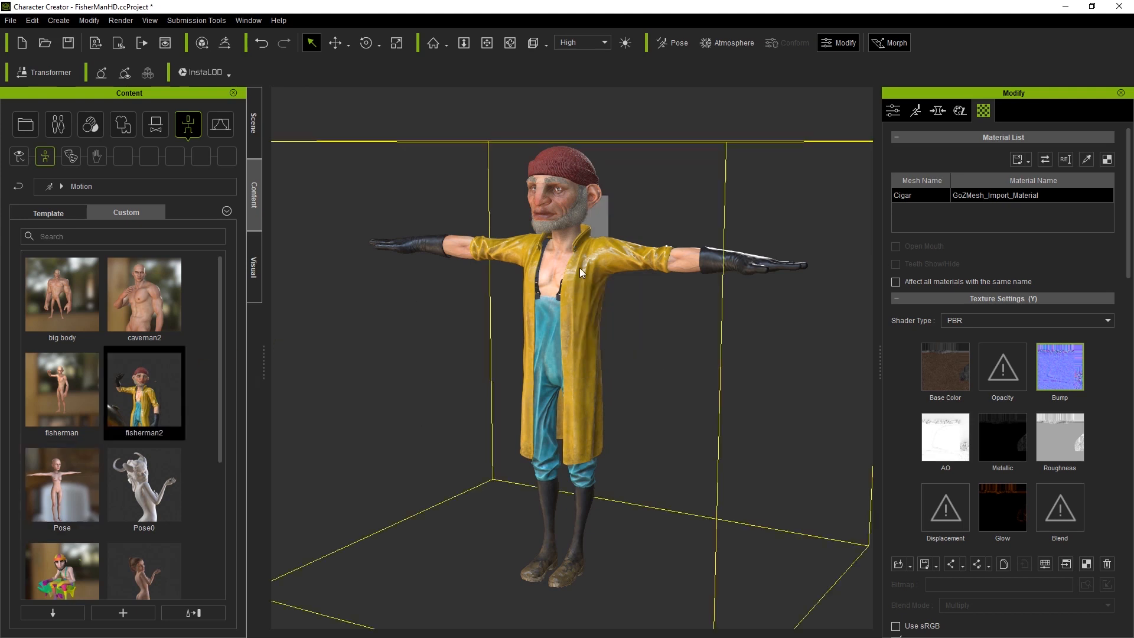
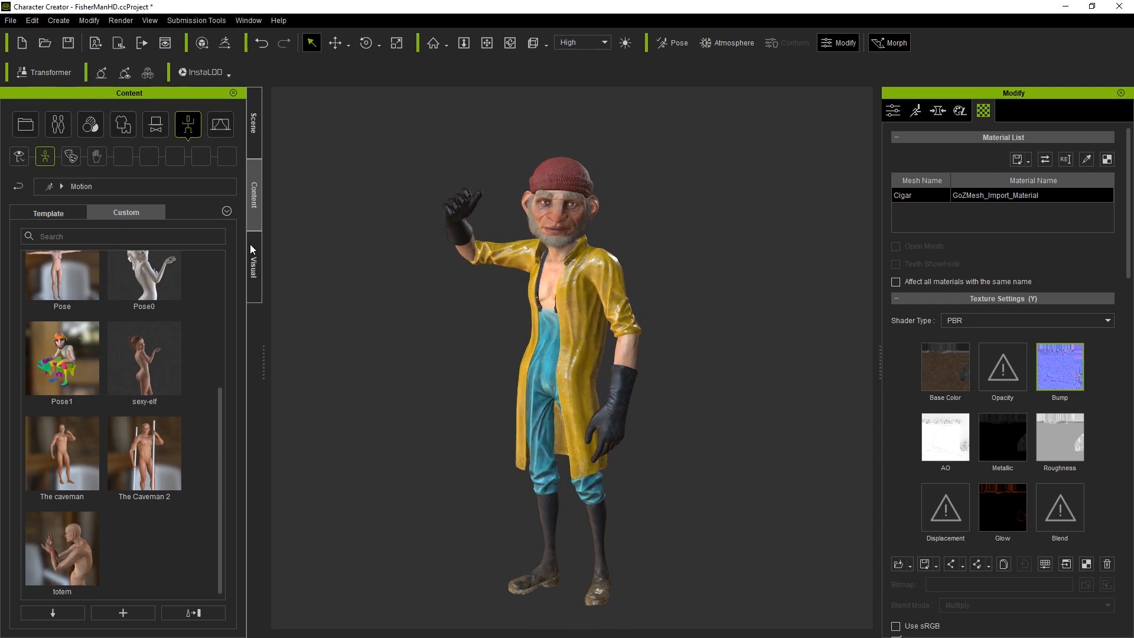
Step: Hide the Jacket and apply the custom Pose1 pose to the avatar
{"action": "left_click", "coordinate": [249, 135]}
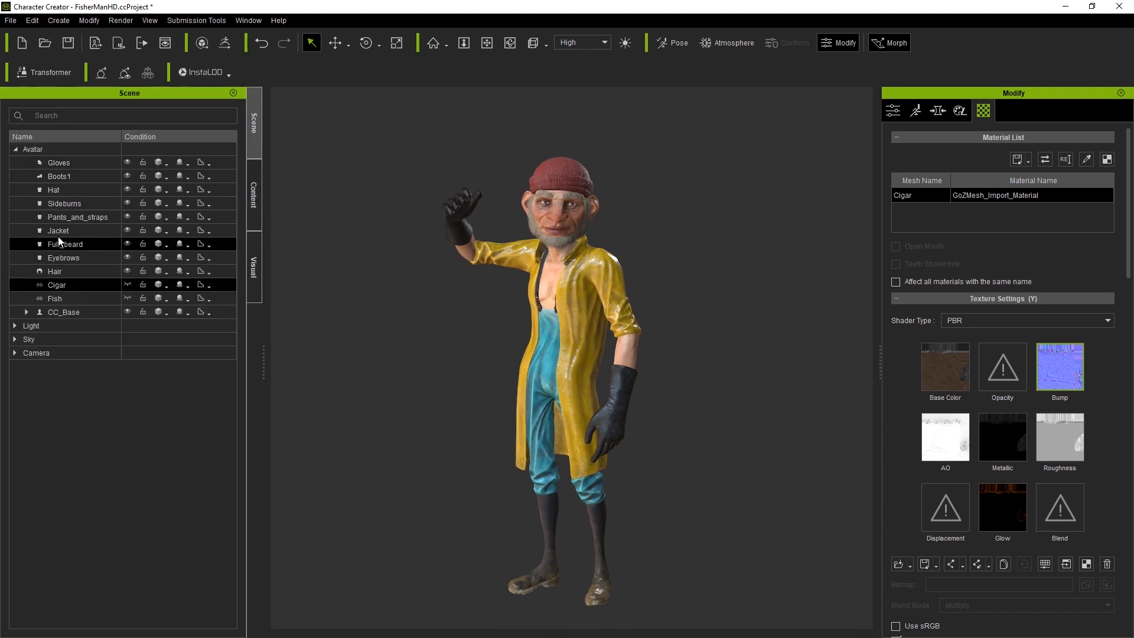
{"action": "left_click", "coordinate": [128, 230]}
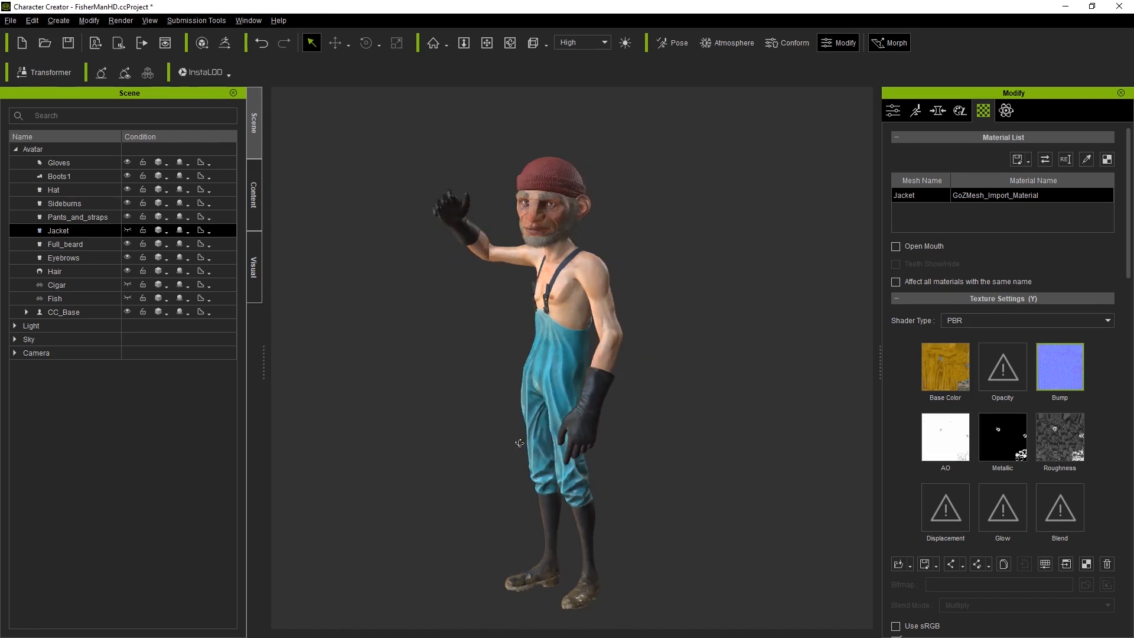
{"action": "left_click", "coordinate": [254, 201]}
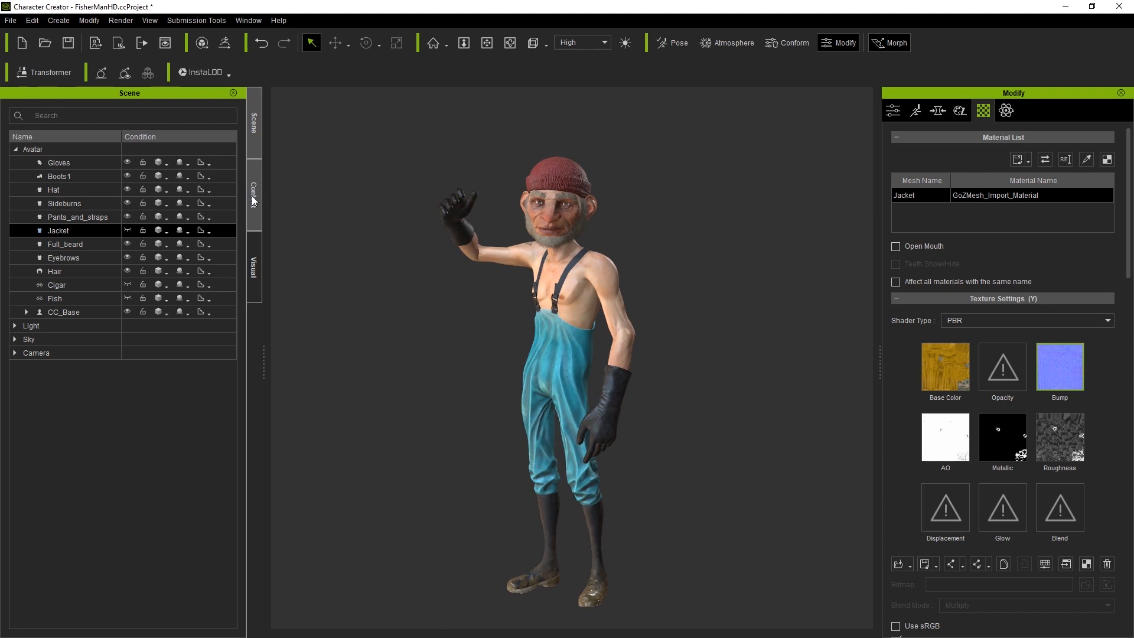
{"action": "left_click_drag", "start_coordinate": [76, 358], "coordinate": [540, 276]}
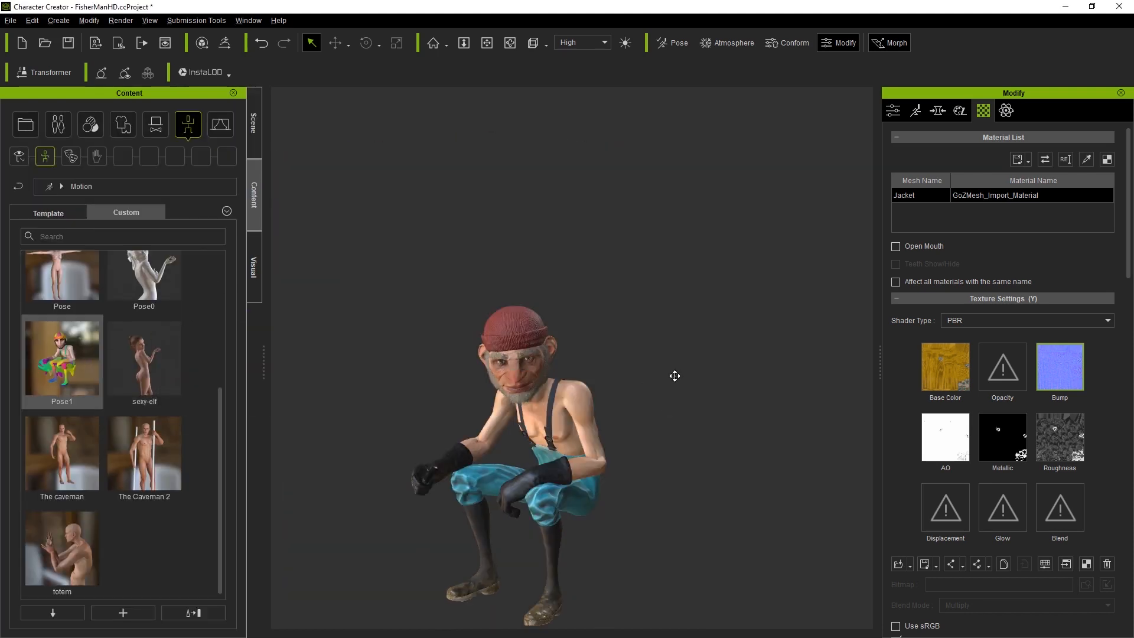
Step: Examine the crouching pose from several angles, checking the gloves closely for skin poking through at the hands
{"action": "middle_click_drag", "start_coordinate": [674, 375], "coordinate": [694, 276]}
{"action": "right_click_drag", "start_coordinate": [488, 302], "coordinate": [455, 328]}
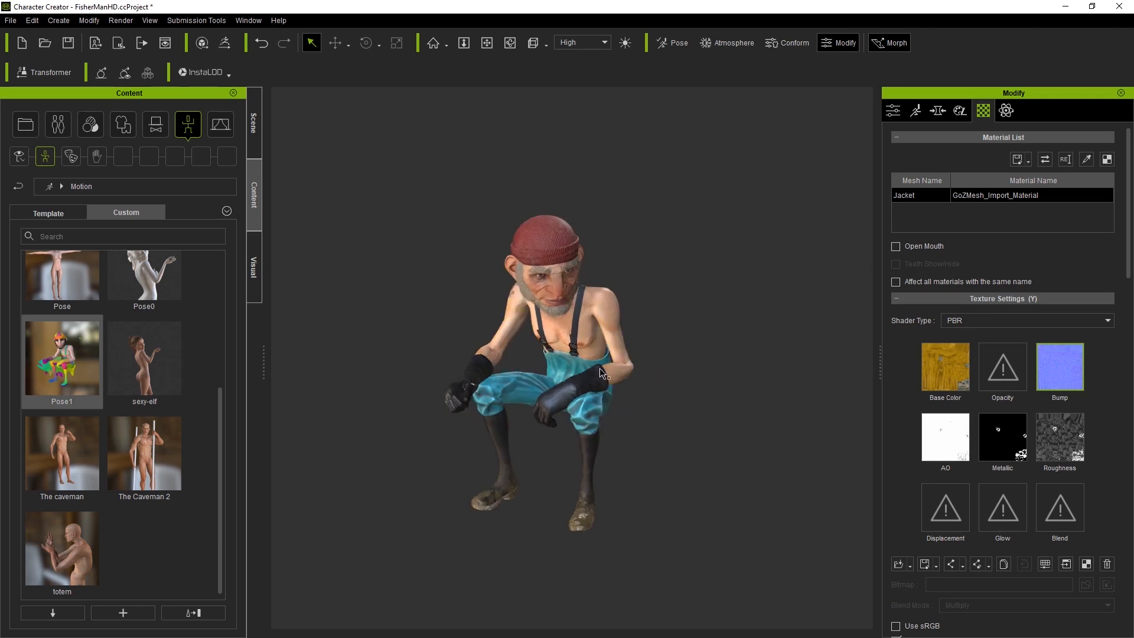
{"action": "scroll", "coordinate": [169, 370], "scroll_direction": "up", "scroll_amount": 3}
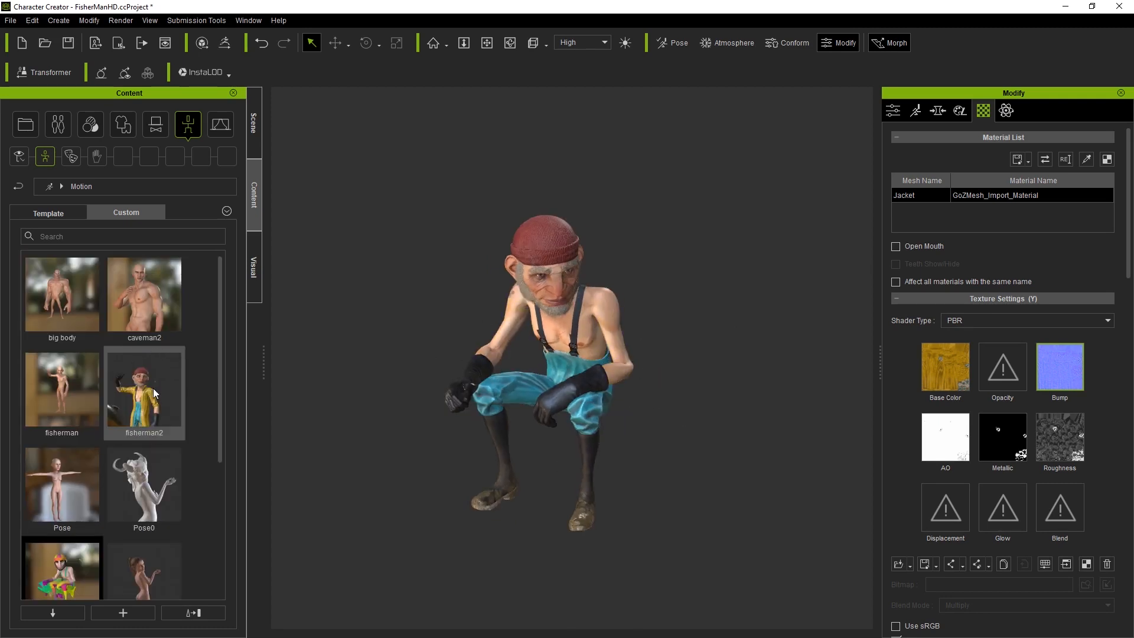
{"action": "scroll", "coordinate": [156, 454], "scroll_direction": "down", "scroll_amount": 3}
{"action": "right_click_drag", "start_coordinate": [630, 397], "coordinate": [602, 359]}
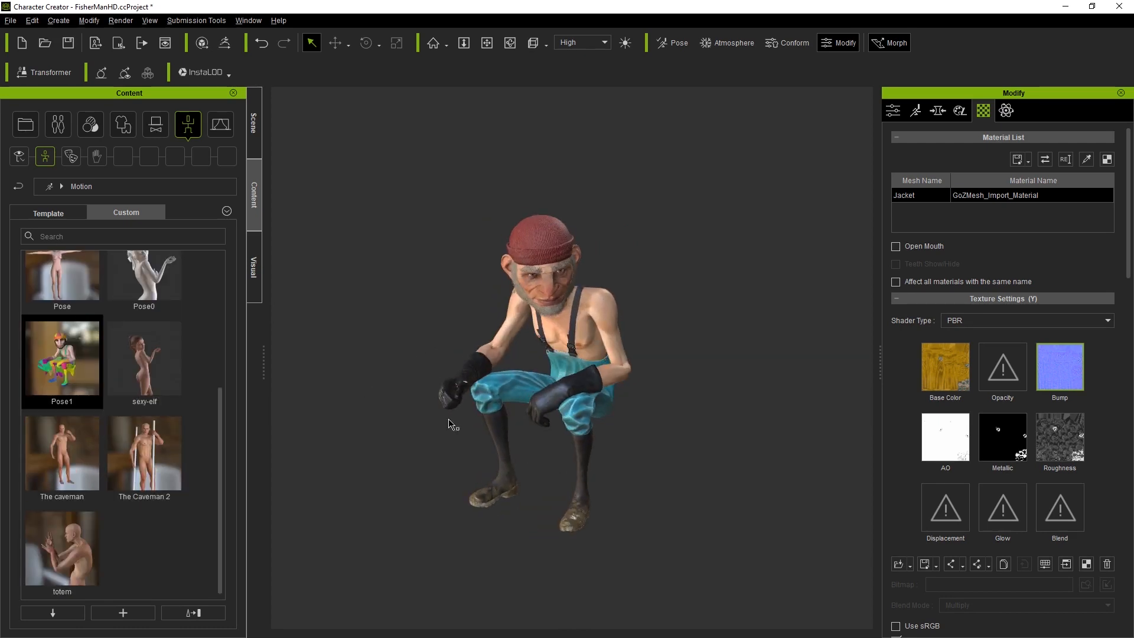
{"action": "right_click_drag", "start_coordinate": [471, 318], "coordinate": [675, 421]}
{"action": "scroll", "coordinate": [591, 396], "scroll_direction": "up", "scroll_amount": 5}
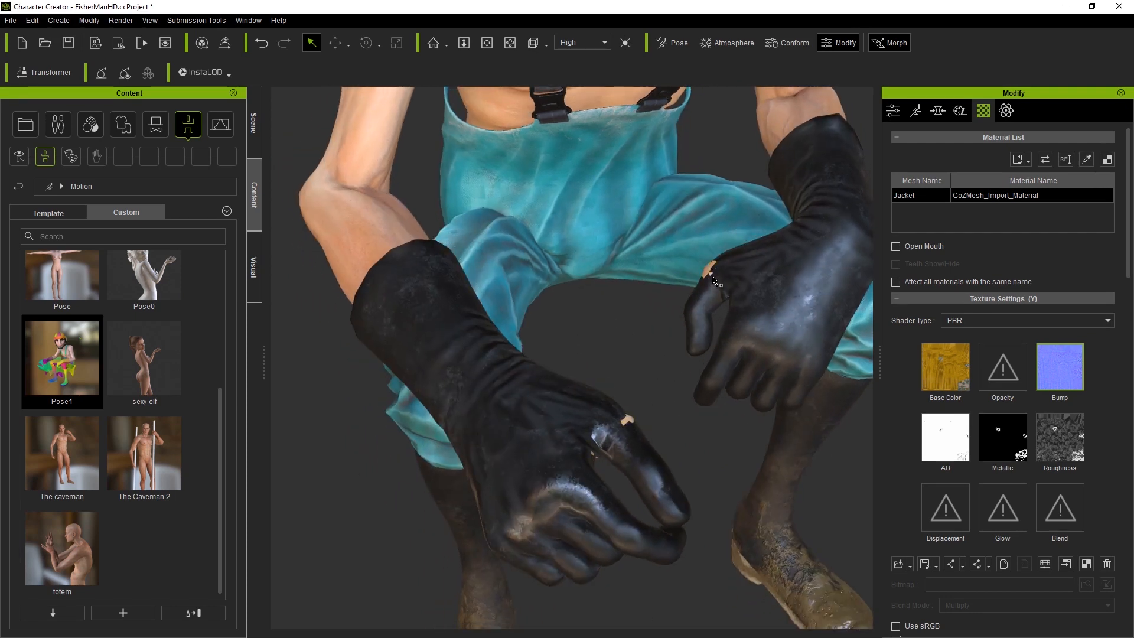
{"action": "right_click_drag", "start_coordinate": [757, 351], "coordinate": [638, 293]}
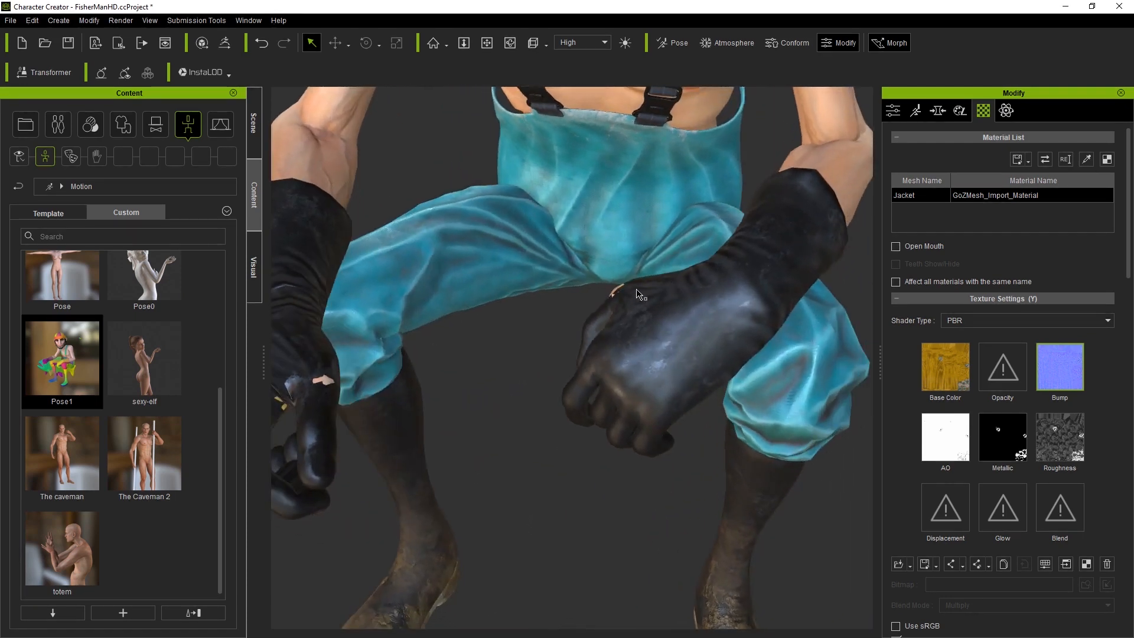
{"action": "right_click_drag", "start_coordinate": [528, 446], "coordinate": [544, 420]}
{"action": "scroll", "coordinate": [546, 419], "scroll_direction": "down", "scroll_amount": 6}
{"action": "right_click_drag", "start_coordinate": [777, 390], "coordinate": [545, 257]}
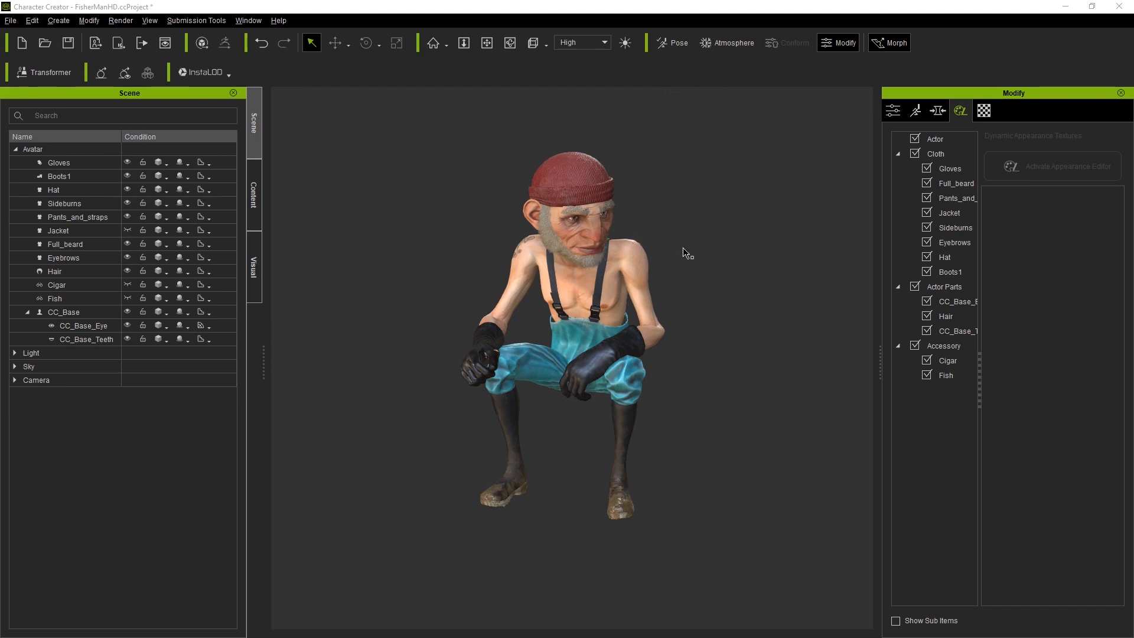
Step: Select all avatar meshes, including Gloves through CC_Base, and send them to ZBrush with GoZ using the Relink template and current pose
{"action": "right_click_drag", "start_coordinate": [727, 270], "coordinate": [664, 250]}
{"action": "left_click", "coordinate": [52, 162]}
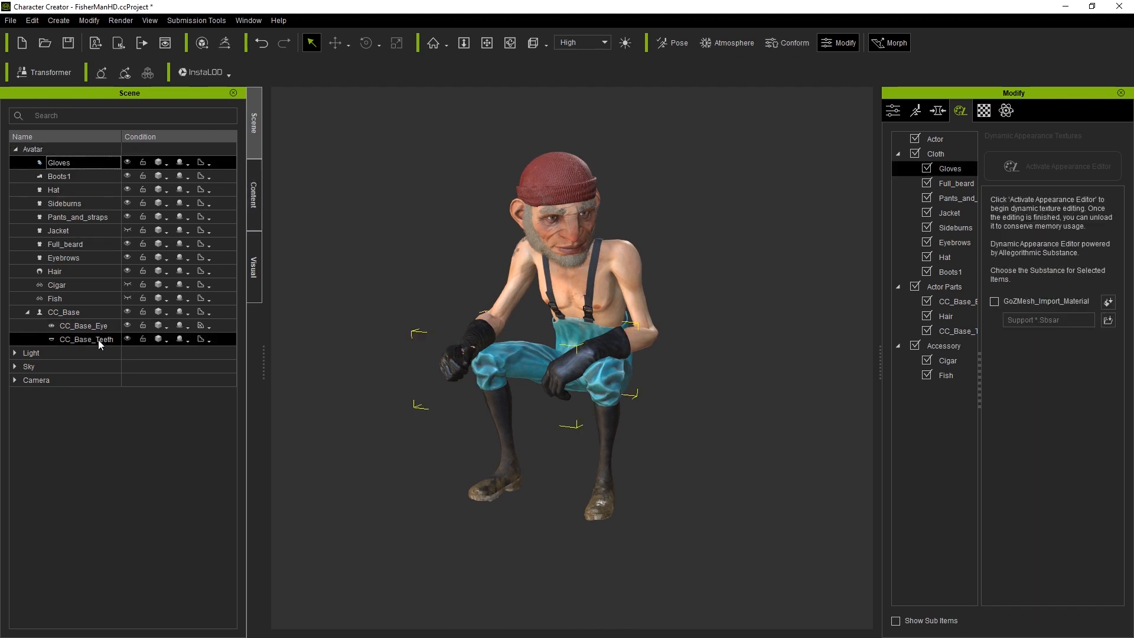
{"action": "left_click", "coordinate": [63, 311], "text": "shift"}
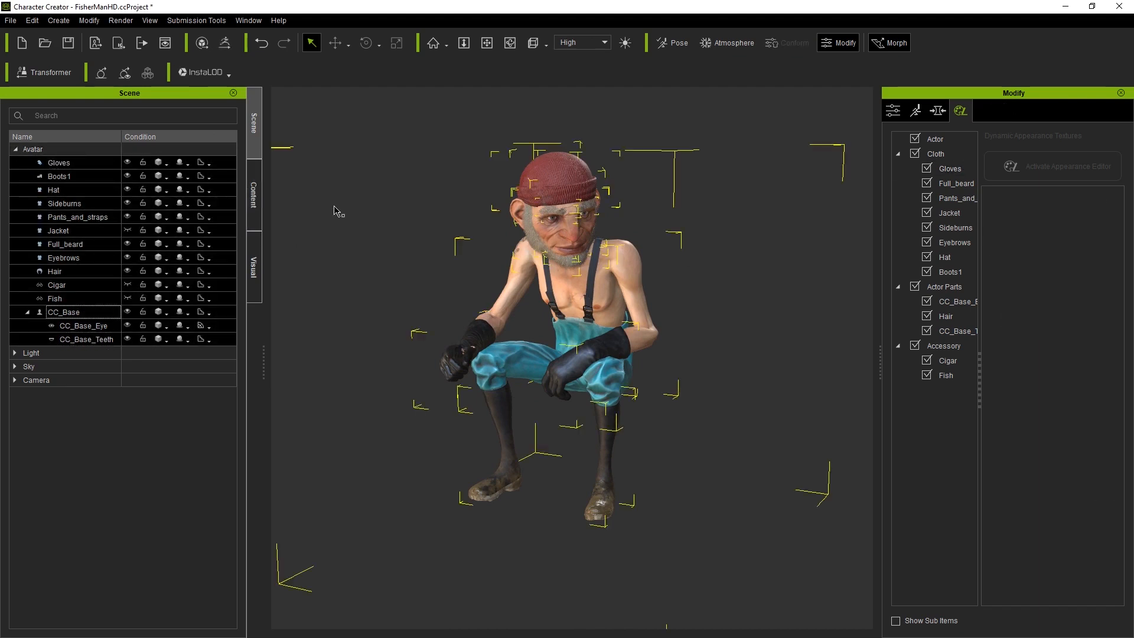
{"action": "left_click", "coordinate": [225, 44]}
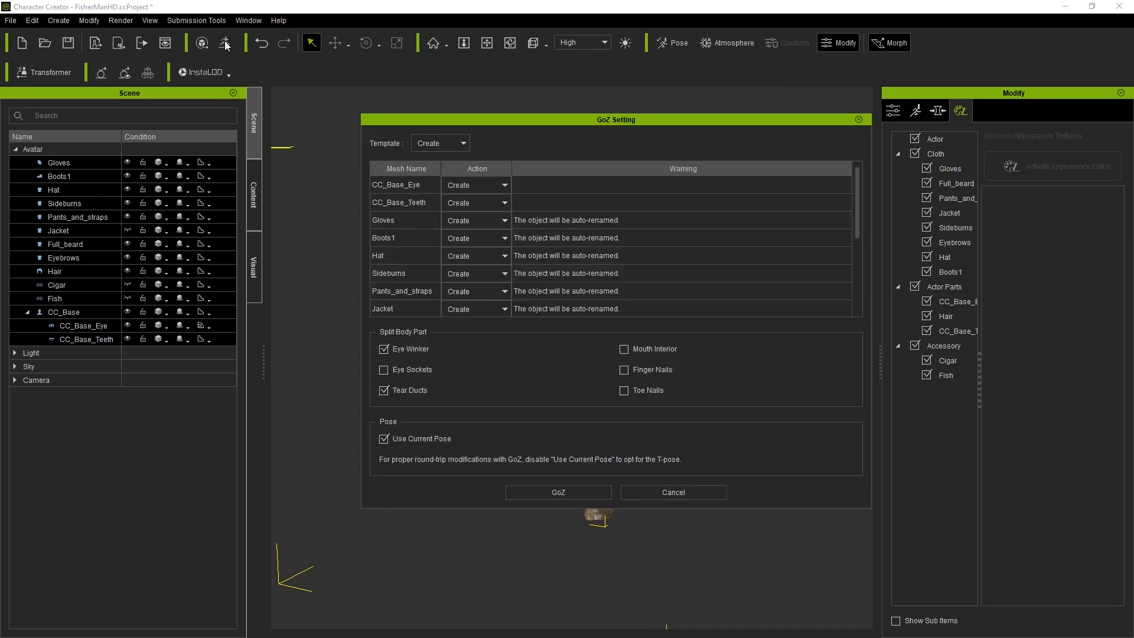
{"action": "left_click", "coordinate": [449, 144]}
{"action": "left_click", "coordinate": [440, 165]}
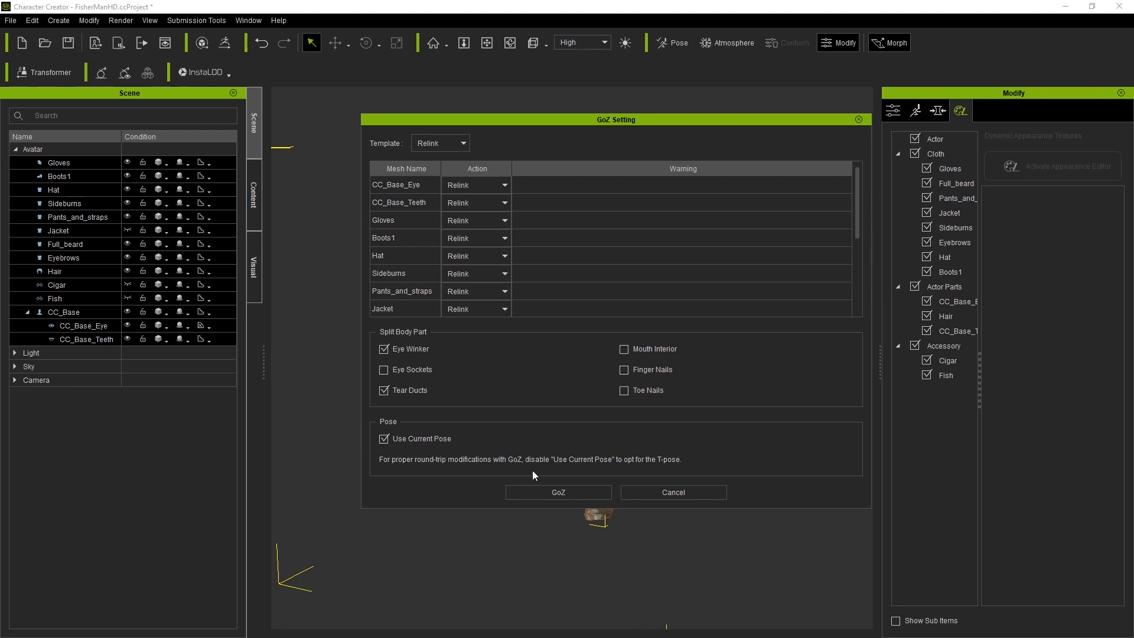
{"action": "left_click_drag", "start_coordinate": [551, 121], "coordinate": [911, 121]}
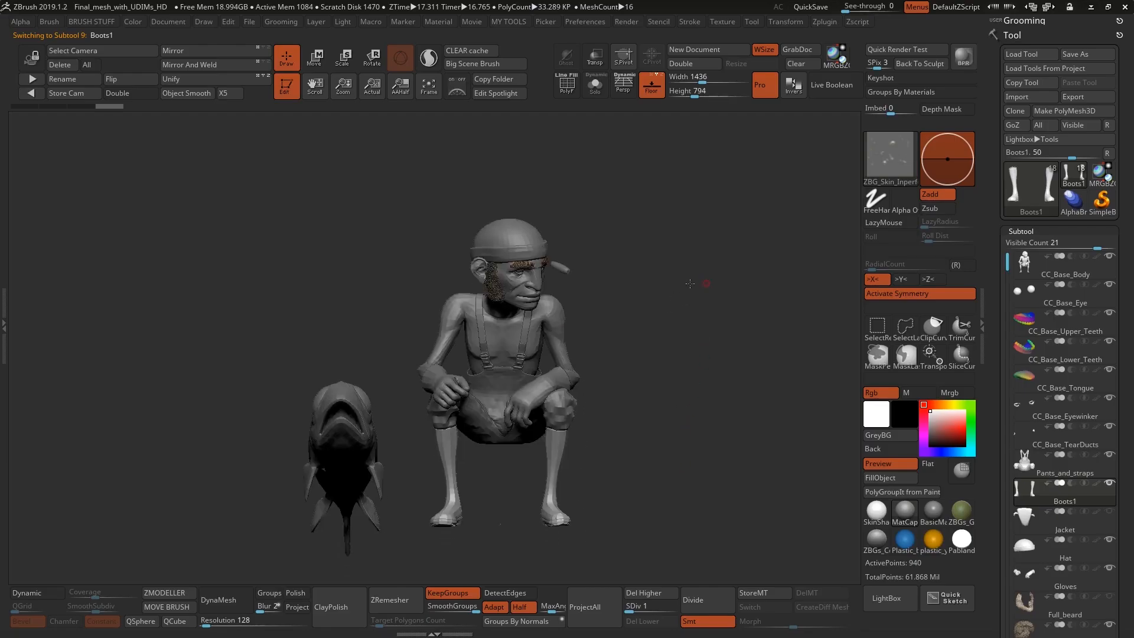
Step: Hide the Cigar and Fish subtools
{"action": "mouse_move", "coordinate": [693, 305]}
{"action": "left_mouse_down"}
{"action": "mouse_move", "coordinate": [567, 300]}
{"action": "mouse_move", "coordinate": [661, 300]}
{"action": "mouse_move", "coordinate": [643, 329]}
{"action": "left_mouse_up"}
{"action": "left_click_drag", "start_coordinate": [604, 259], "coordinate": [640, 219], "text": "alt"}
{"action": "left_click_drag", "start_coordinate": [722, 280], "coordinate": [653, 245]}
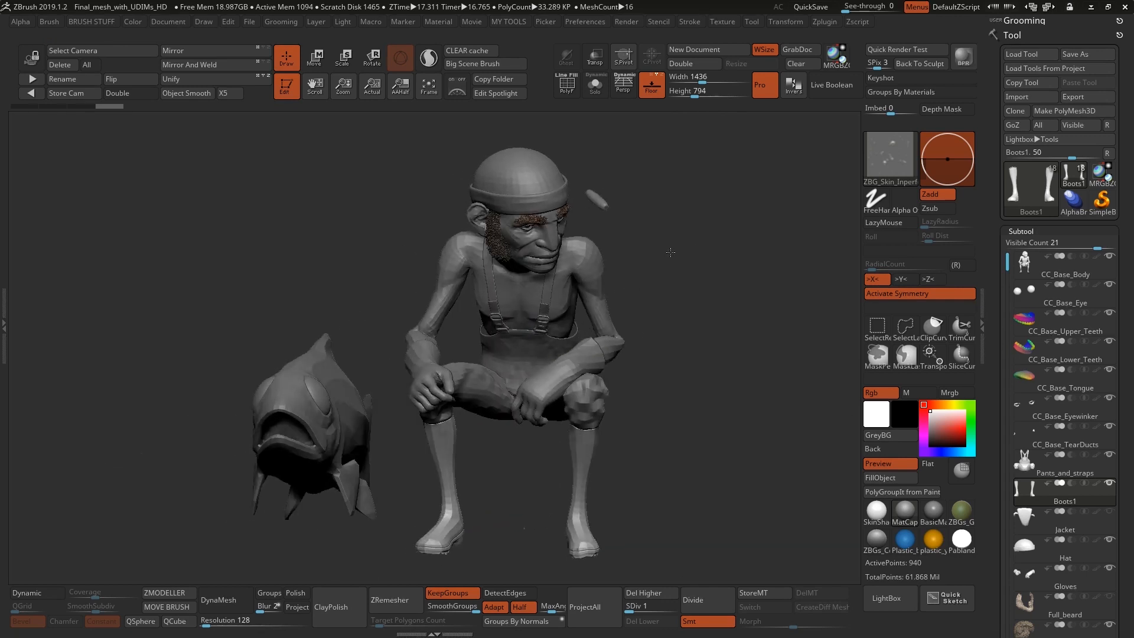
{"action": "left_click", "coordinate": [599, 202], "text": "alt"}
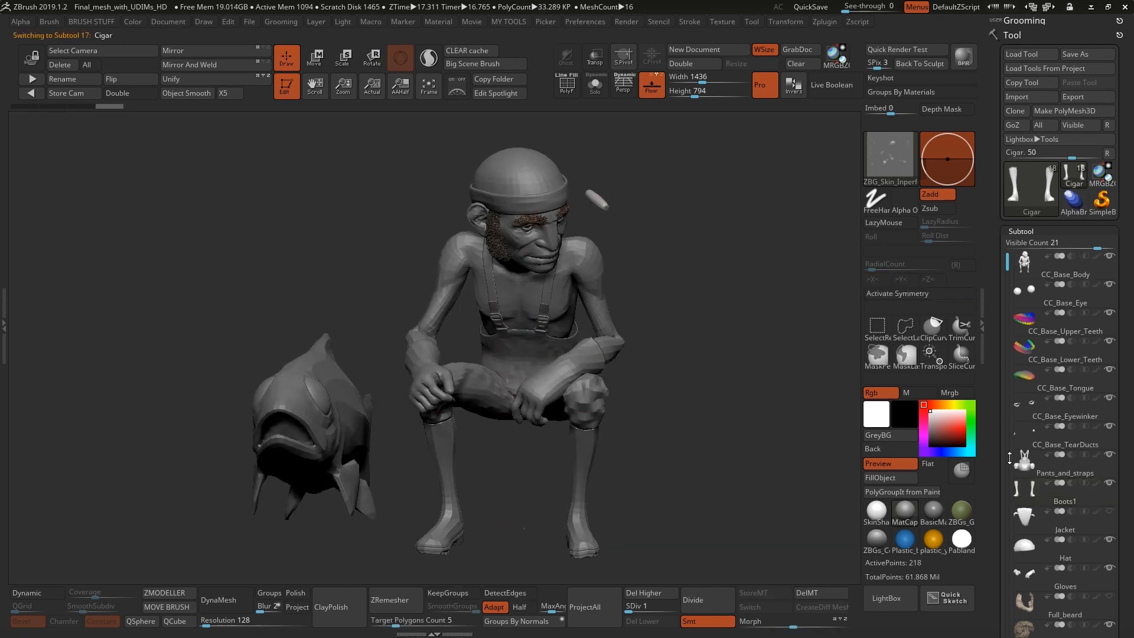
{"action": "left_click_drag", "start_coordinate": [1007, 263], "coordinate": [1007, 473]}
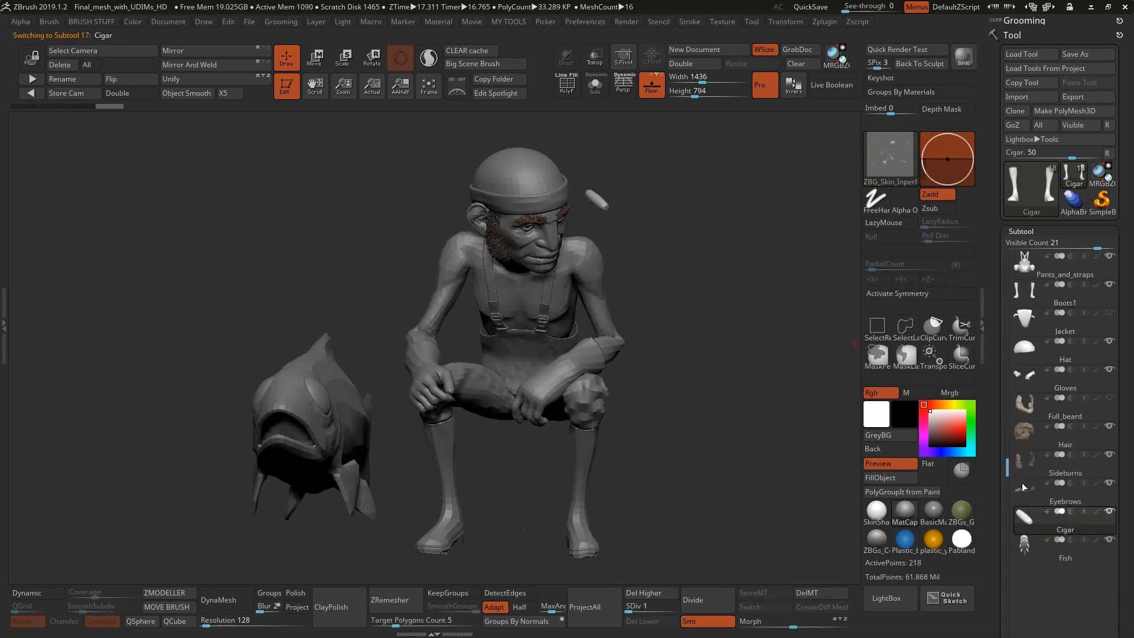
{"action": "mouse_move", "coordinate": [1104, 512]}
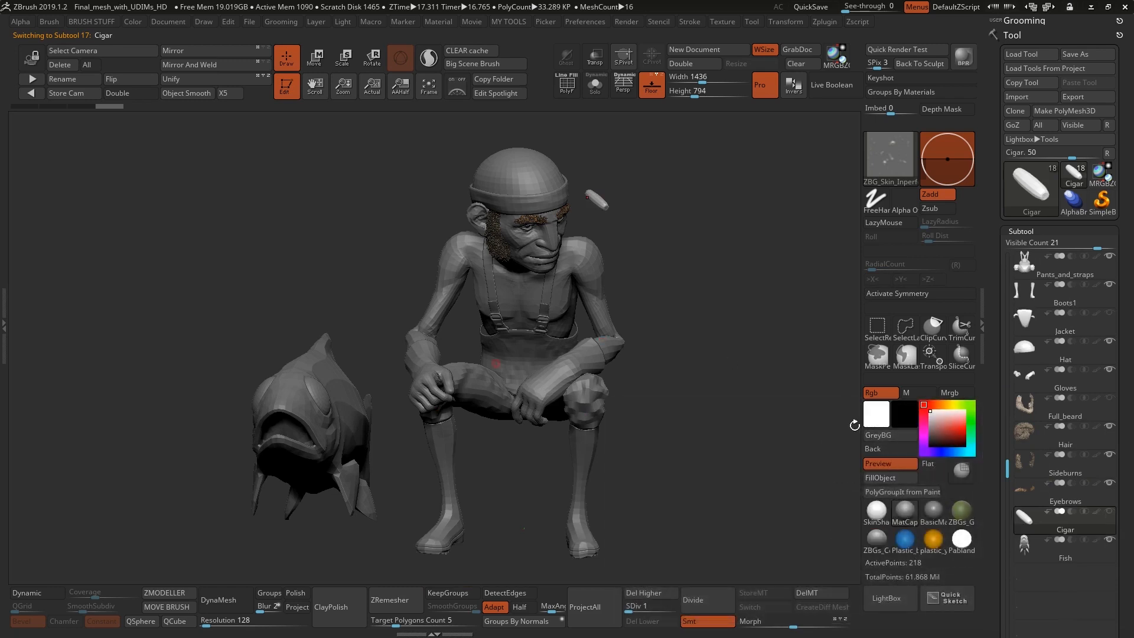
{"action": "left_click", "coordinate": [1109, 539]}
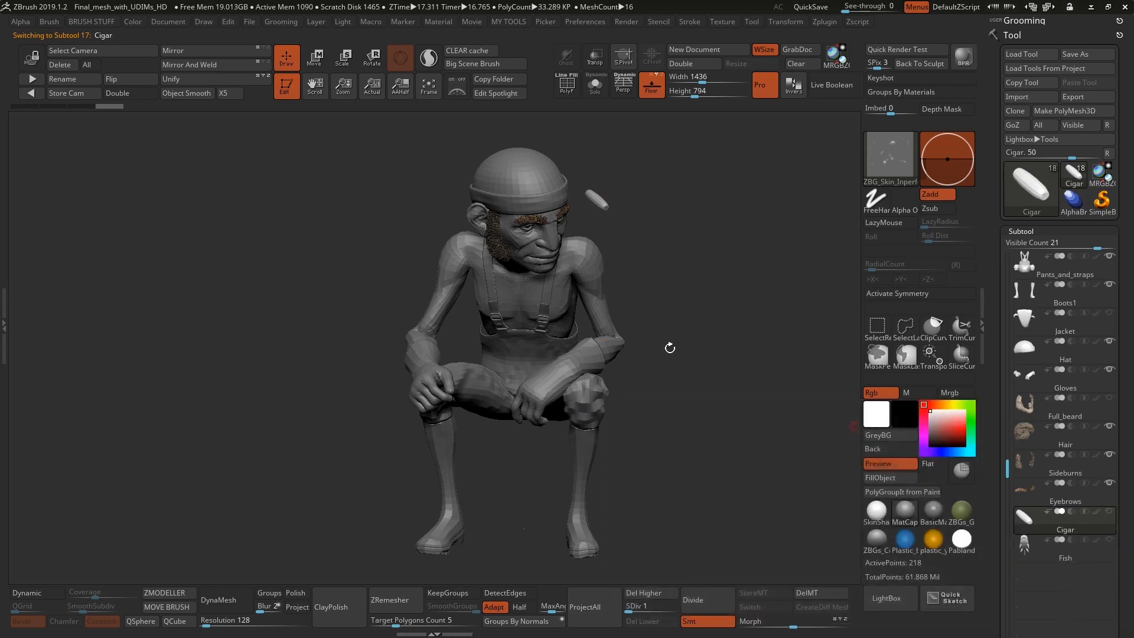
Step: Make CC_Base_Body active and examine the crouching figure from the side and front, including the elbows and knees
{"action": "left_click", "coordinate": [592, 272], "text": "alt"}
{"action": "left_click_drag", "start_coordinate": [643, 278], "coordinate": [627, 282]}
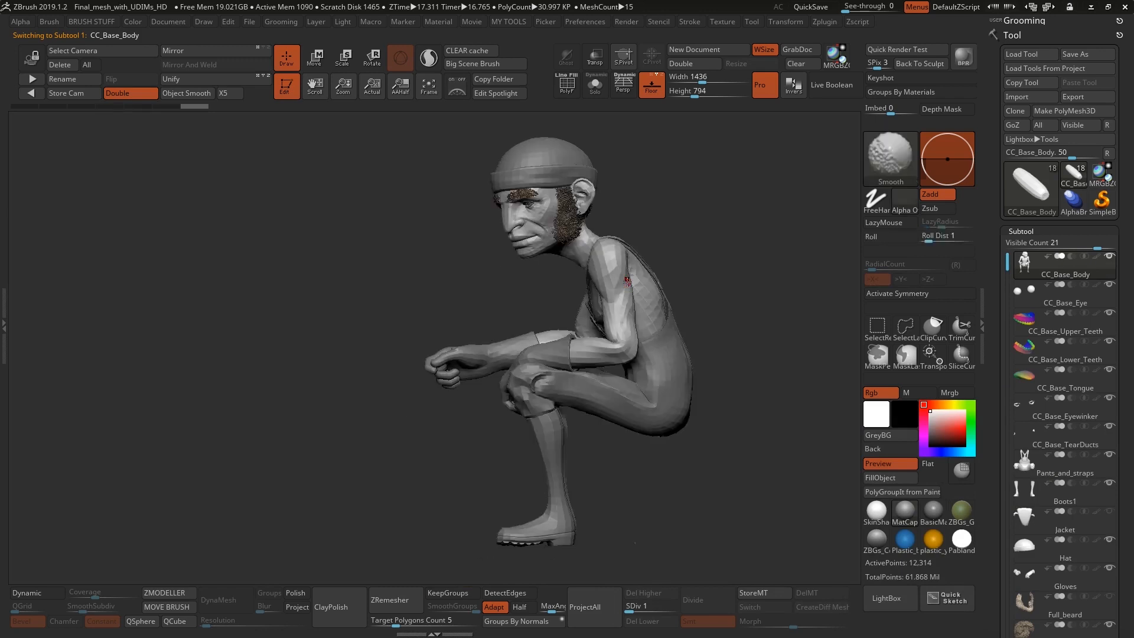
{"action": "left_click_drag", "start_coordinate": [499, 306], "coordinate": [706, 326]}
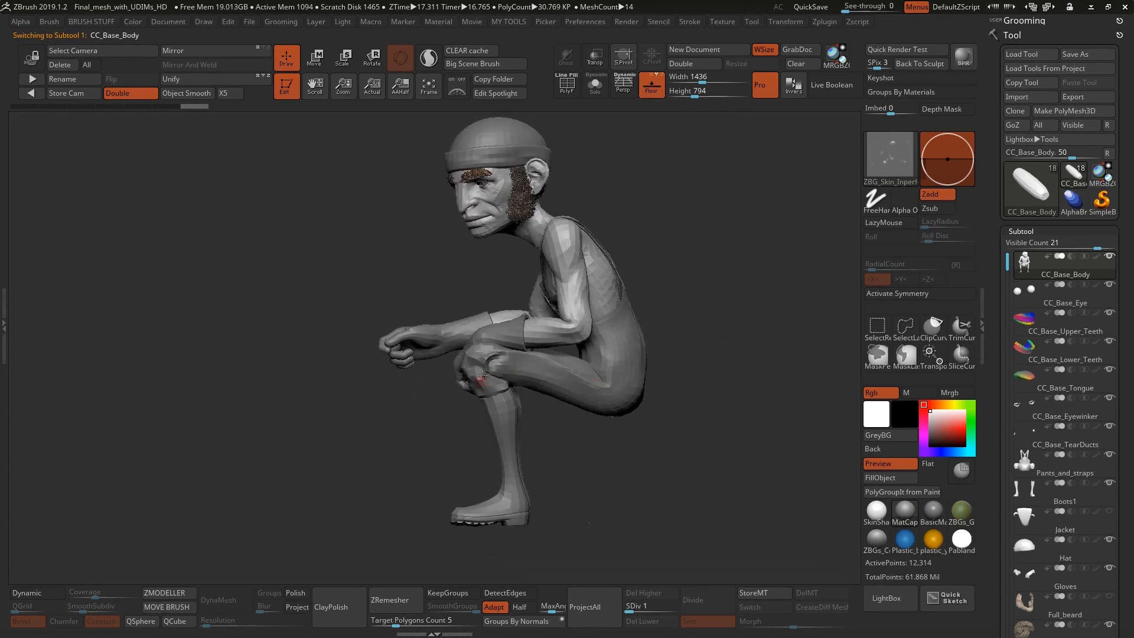
{"action": "mouse_move", "coordinate": [501, 364]}
{"action": "right_mouse_down", "text": "ctrl"}
{"action": "mouse_move", "coordinate": [523, 372]}
{"action": "mouse_move", "coordinate": [474, 396]}
{"action": "right_mouse_up", "text": "ctrl"}
{"action": "key", "text": "space"}
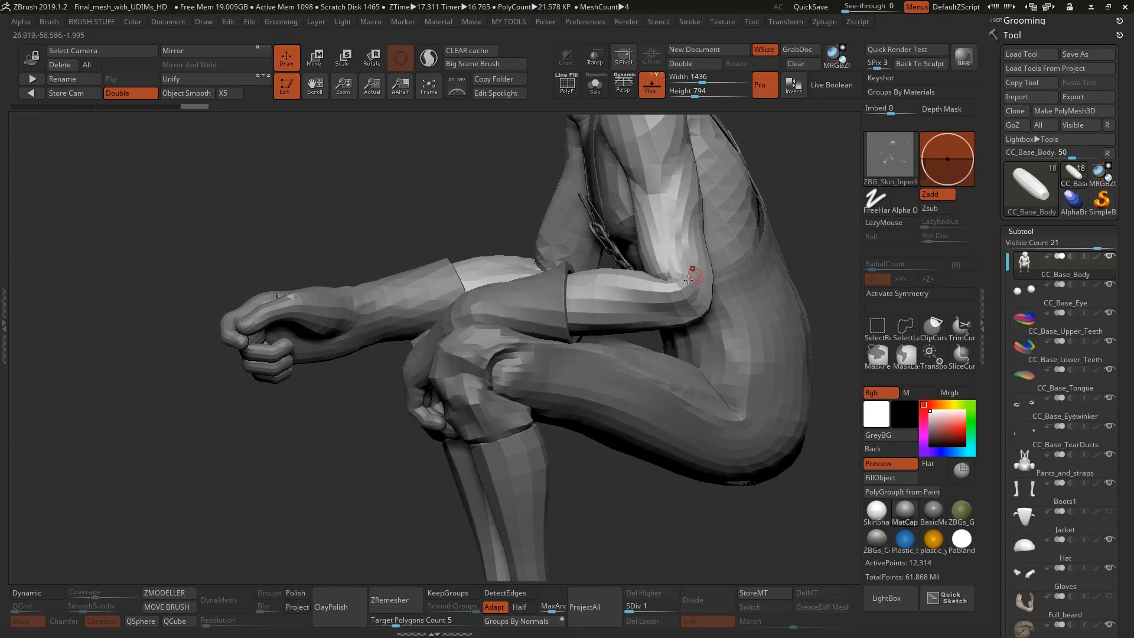
{"action": "right_click_drag", "start_coordinate": [745, 421], "coordinate": [607, 252], "text": "ctrl"}
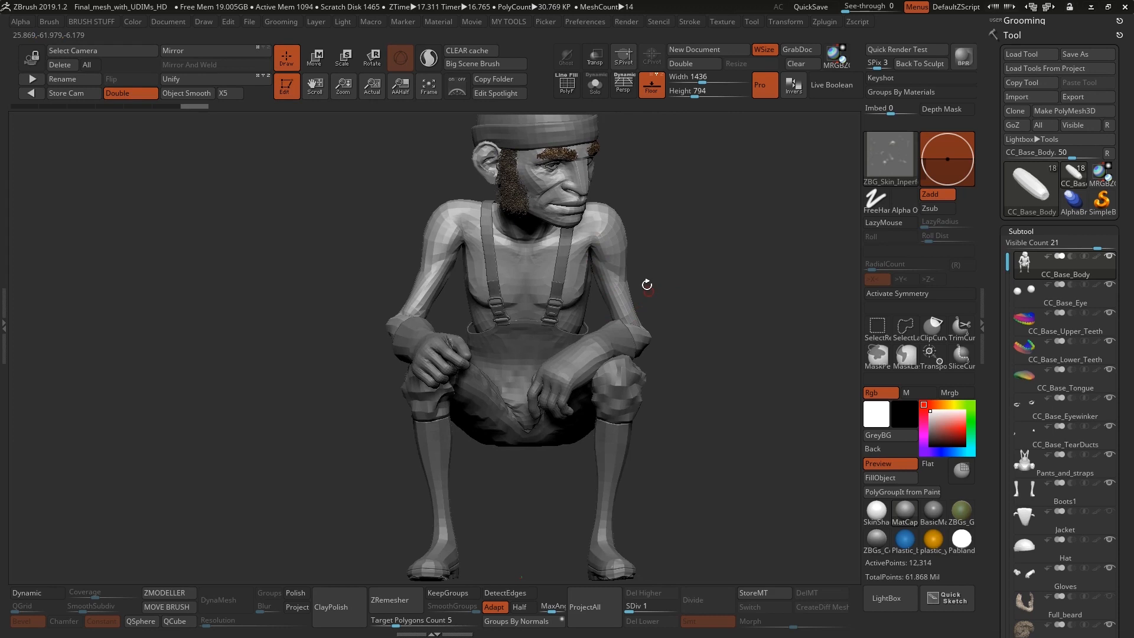
{"action": "right_click_drag", "start_coordinate": [674, 260], "coordinate": [635, 247]}
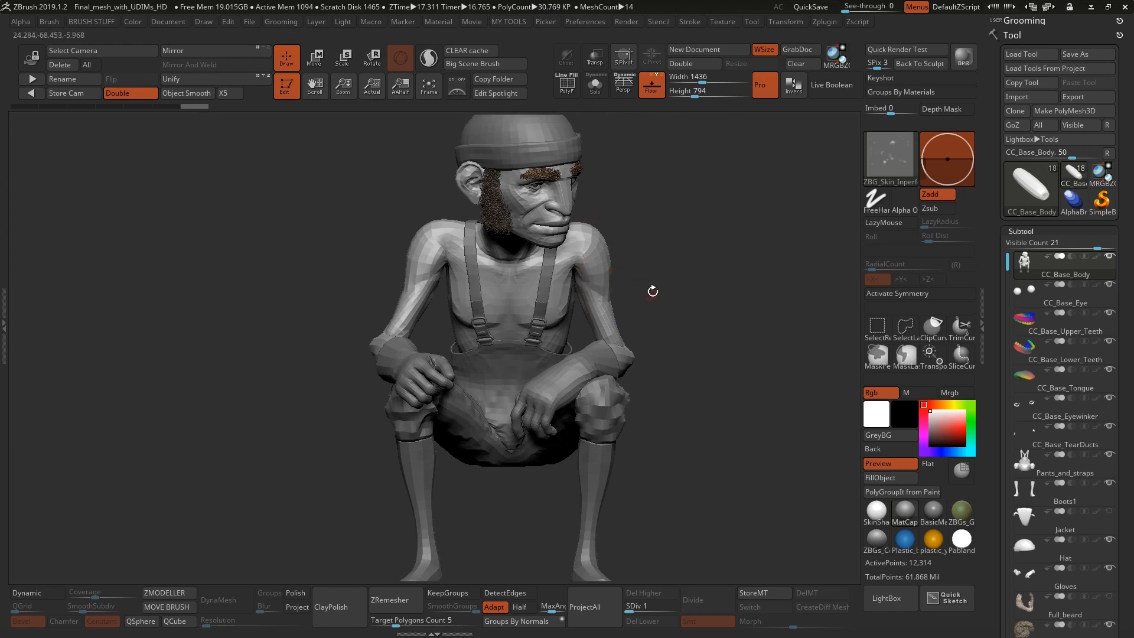
{"action": "right_click_drag", "start_coordinate": [631, 401], "coordinate": [615, 331]}
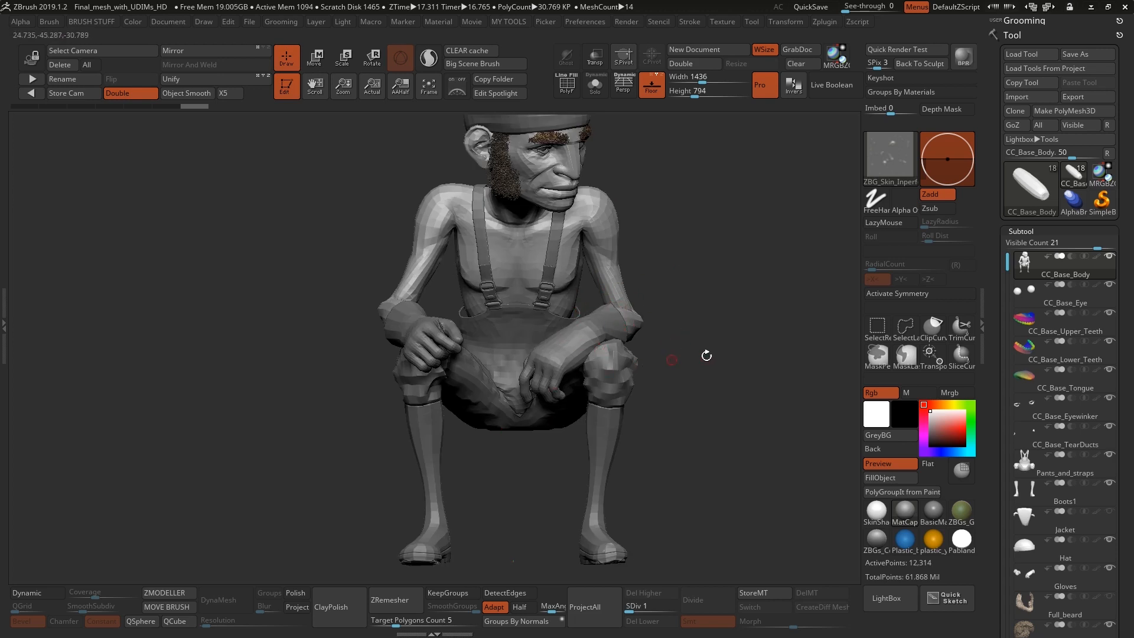
Step: Activate the Gloves subtool, isolate it and display its polygon wireframe around the thumb
{"action": "right_click_drag", "start_coordinate": [529, 292], "coordinate": [549, 348]}
{"action": "mouse_move", "coordinate": [561, 242]}
{"action": "right_mouse_down", "text": "ctrl"}
{"action": "mouse_move", "coordinate": [571, 303]}
{"action": "mouse_move", "coordinate": [490, 303]}
{"action": "mouse_move", "coordinate": [527, 313]}
{"action": "right_mouse_up", "text": "ctrl"}
{"action": "mouse_move", "coordinate": [526, 313]}
{"action": "right_mouse_down", "text": "ctrl"}
{"action": "mouse_move", "coordinate": [524, 340]}
{"action": "mouse_move", "coordinate": [489, 319]}
{"action": "right_mouse_up", "text": "ctrl"}
{"action": "right_click_drag", "start_coordinate": [488, 319], "coordinate": [526, 311]}
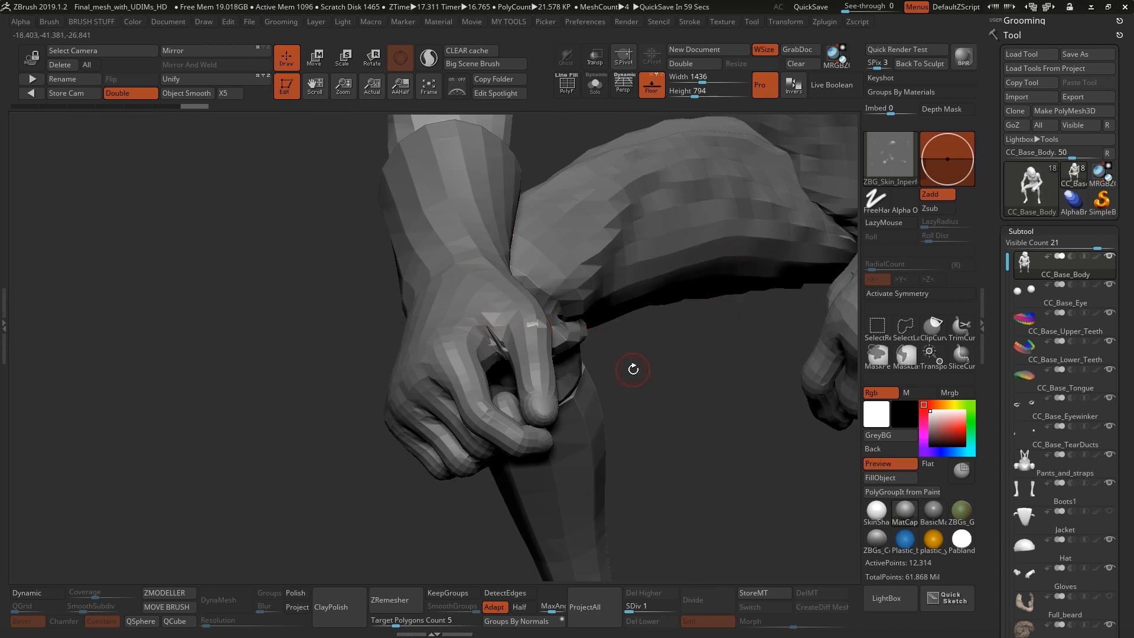
{"action": "key", "text": "shift"}
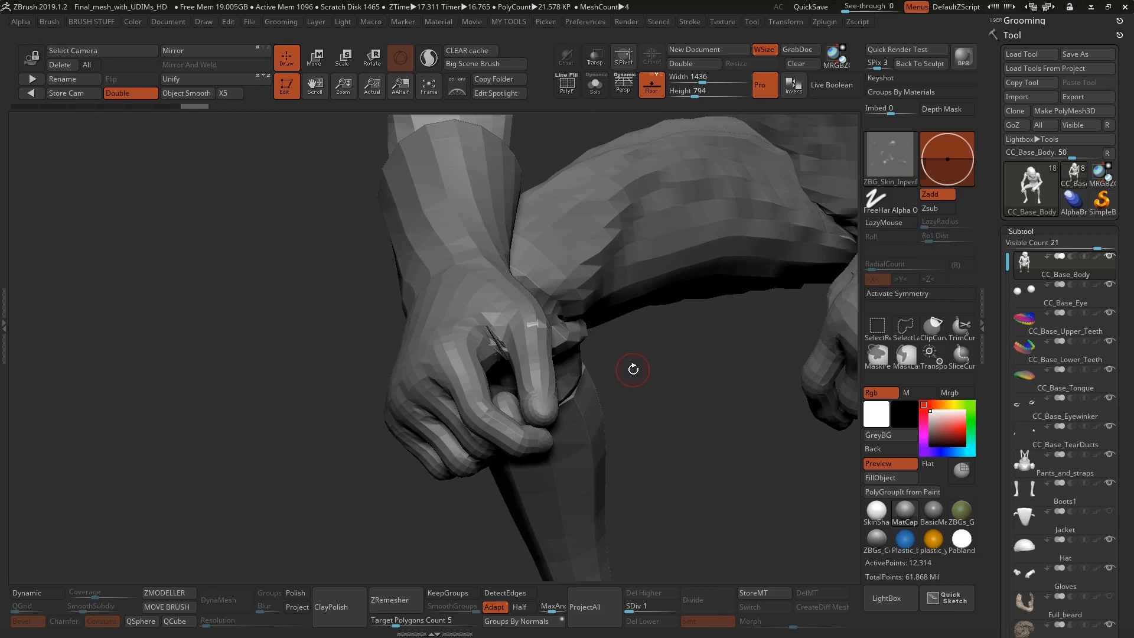
{"action": "left_click", "coordinate": [494, 276], "text": "alt"}
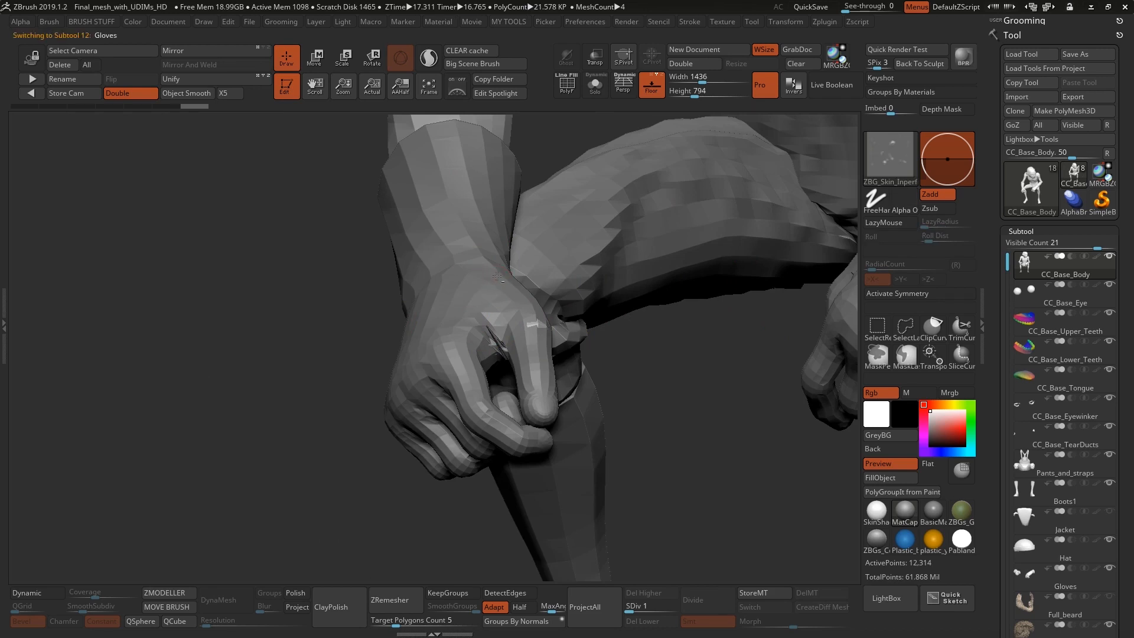
{"action": "right_click_drag", "start_coordinate": [558, 324], "coordinate": [577, 273]}
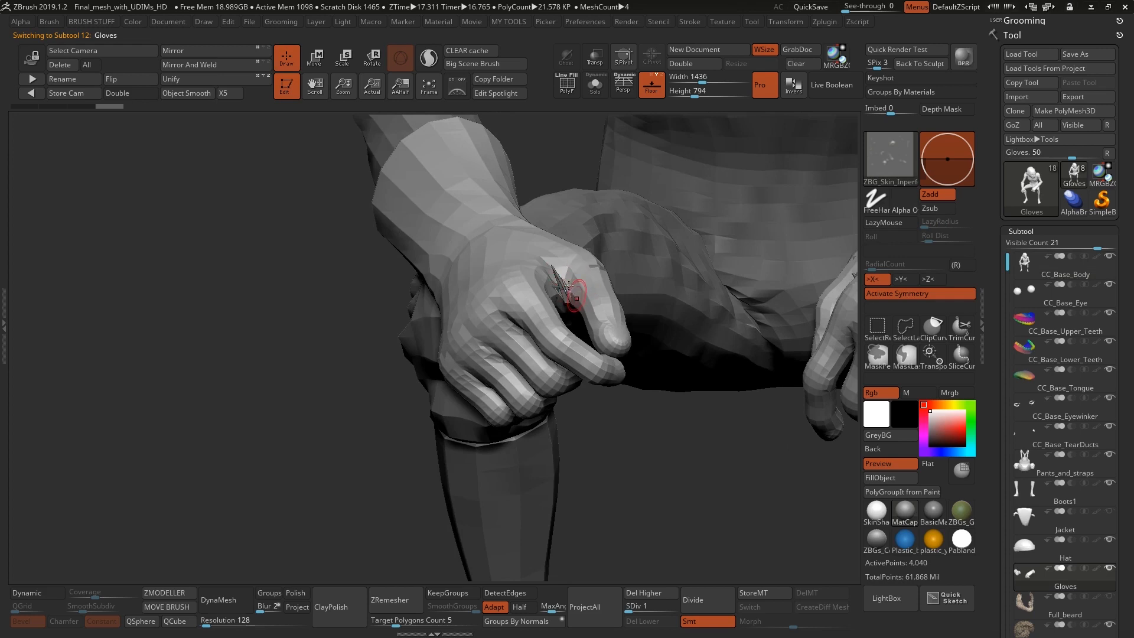
{"action": "key", "text": "shift+s"}
{"action": "right_click_drag", "start_coordinate": [590, 284], "coordinate": [598, 350], "text": "ctrl"}
{"action": "key", "text": "shift+s"}
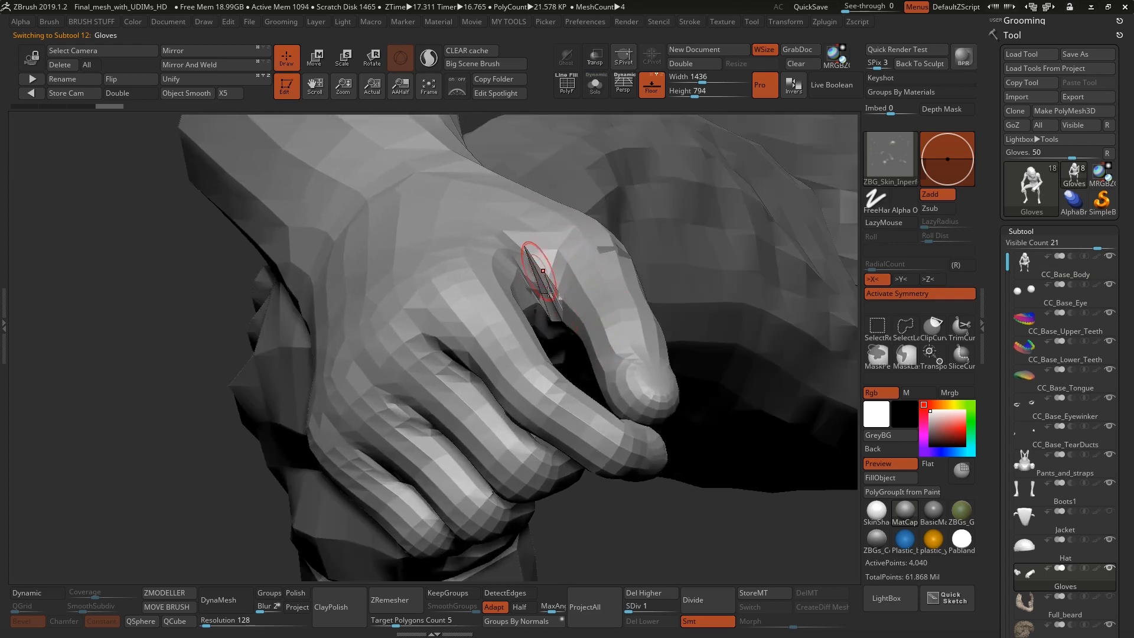
{"action": "key", "text": "shift+s"}
{"action": "right_click_drag", "start_coordinate": [583, 274], "coordinate": [591, 271]}
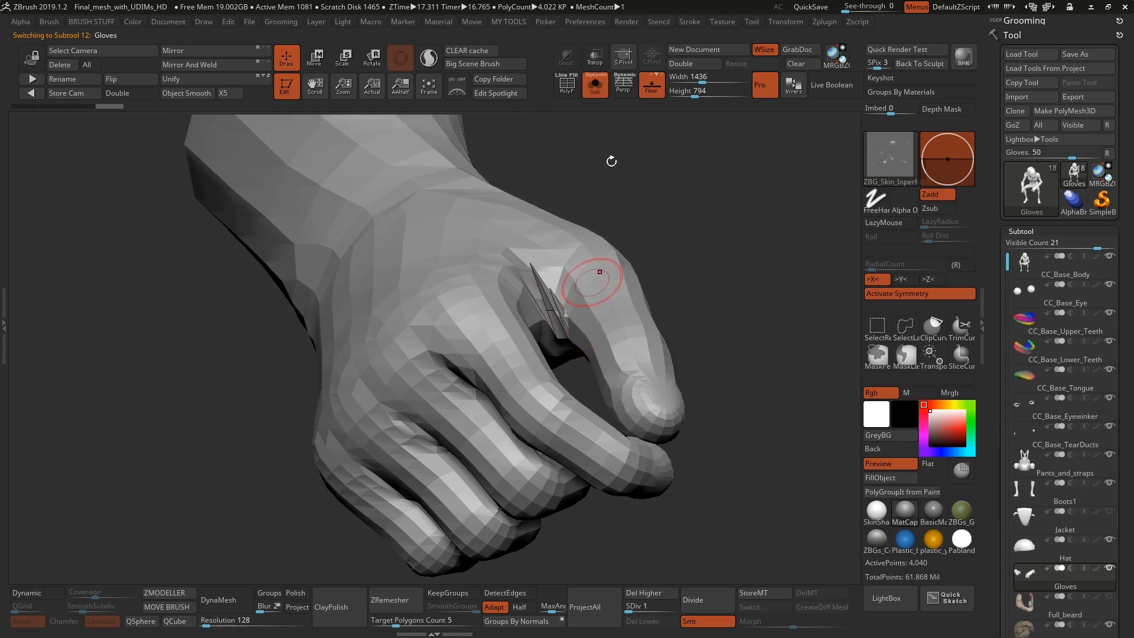
{"action": "left_click", "coordinate": [568, 86]}
{"action": "right_click_drag", "start_coordinate": [655, 208], "coordinate": [650, 246]}
Step: Smooth out the spiky, tangled polygons between the glove's thumb and index finger
{"action": "key", "text": "shift"}
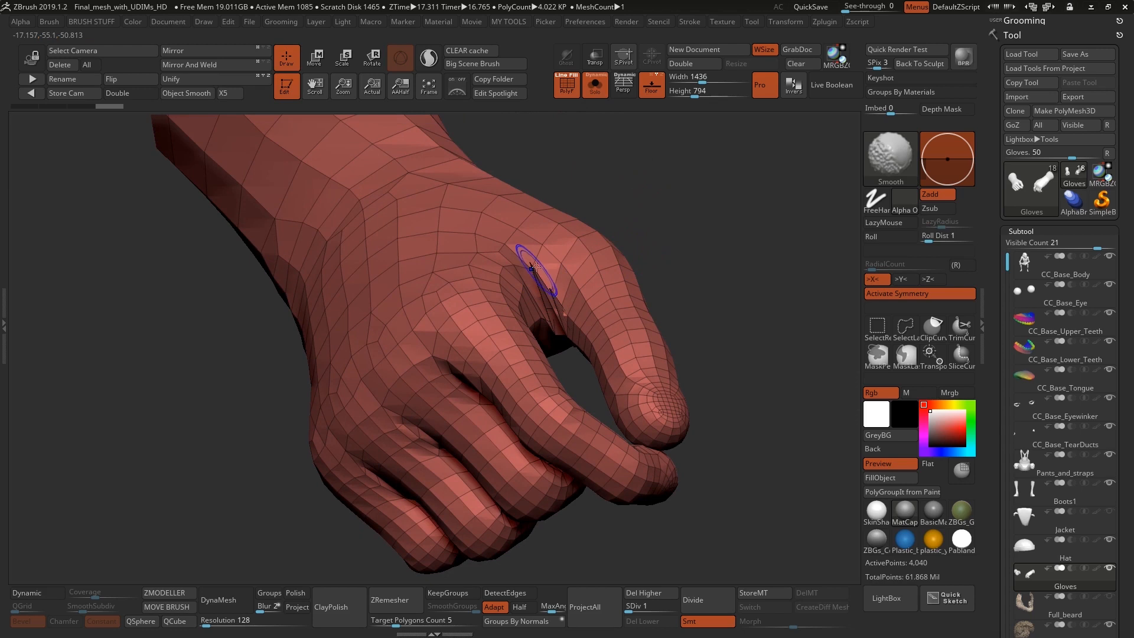
{"action": "left_click_drag", "start_coordinate": [559, 312], "coordinate": [558, 311], "text": "shift"}
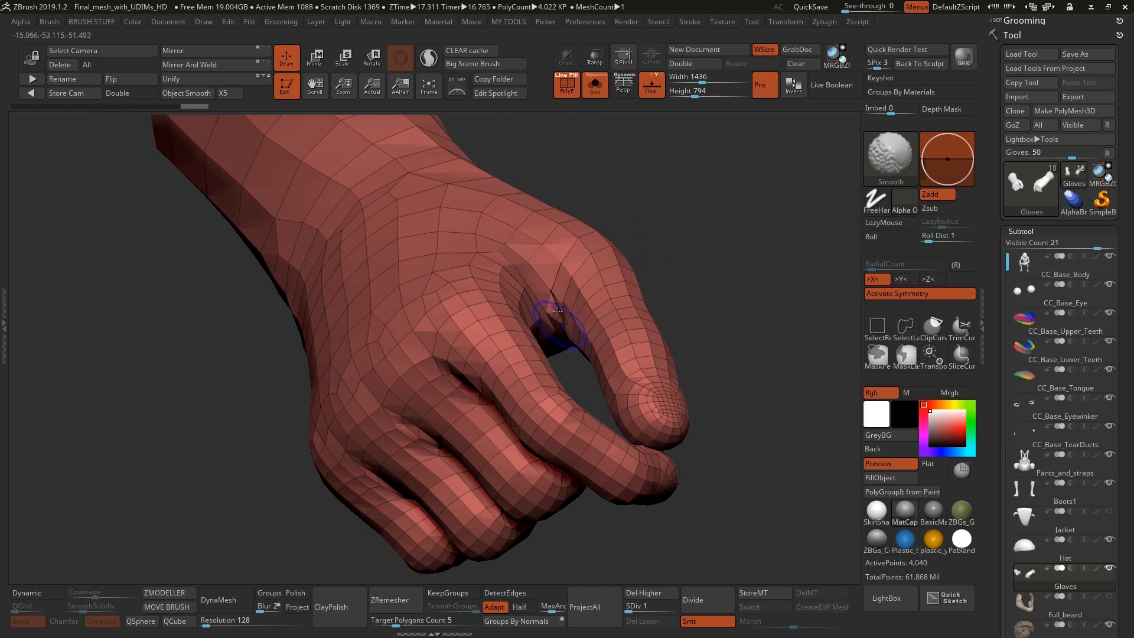
{"action": "mouse_move", "coordinate": [688, 254]}
{"action": "right_mouse_down"}
{"action": "mouse_move", "coordinate": [682, 293]}
{"action": "mouse_move", "coordinate": [580, 325]}
{"action": "right_mouse_up"}
{"action": "right_click_drag", "start_coordinate": [678, 294], "coordinate": [658, 248]}
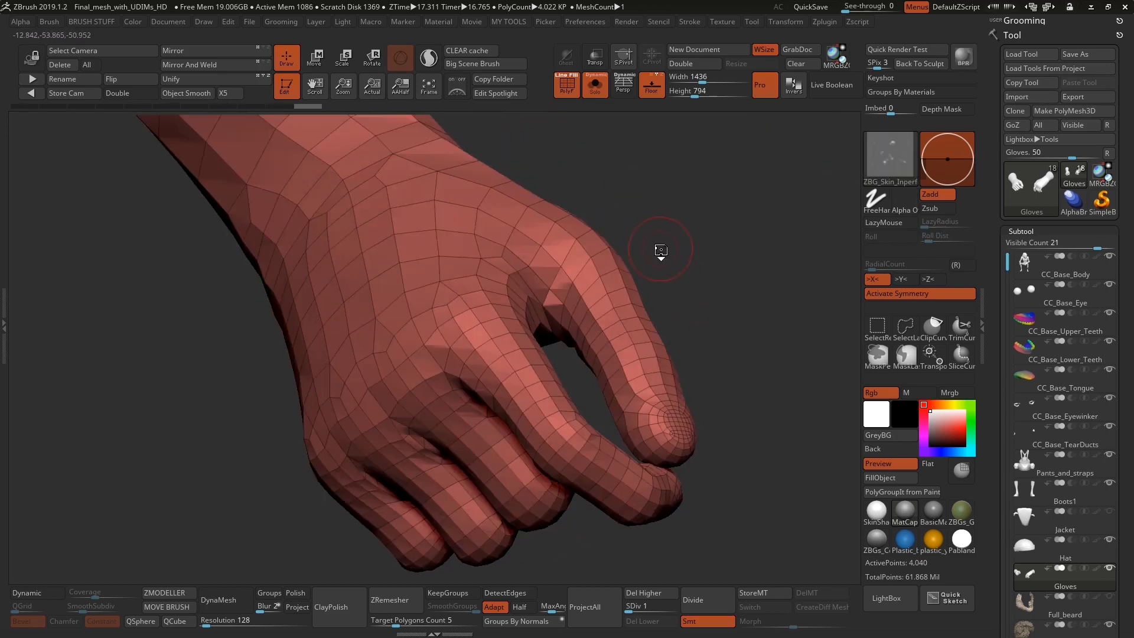
Step: Reshape the glove's webbing at the base of the thumb with the Move brush
{"action": "key", "text": "b"}
{"action": "key", "text": "m"}
{"action": "key", "text": "v"}
{"action": "key", "text": "space"}
{"action": "key", "text": "space"}
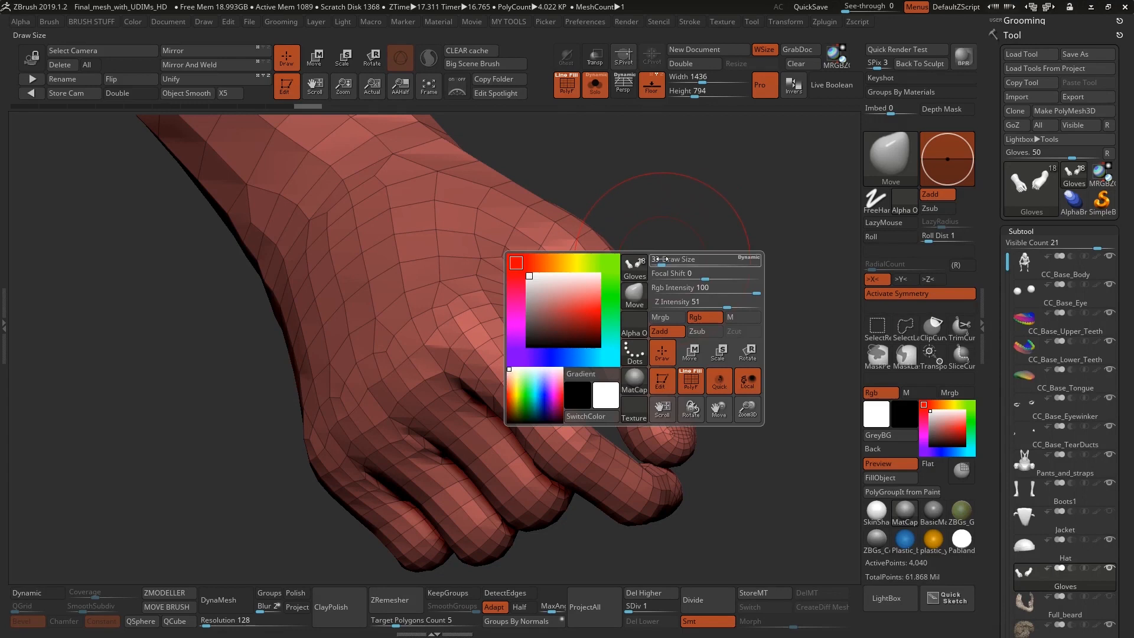
{"action": "right_click_drag", "start_coordinate": [667, 260], "coordinate": [651, 259], "text": "alt"}
{"action": "left_click_drag", "start_coordinate": [551, 315], "coordinate": [546, 321]}
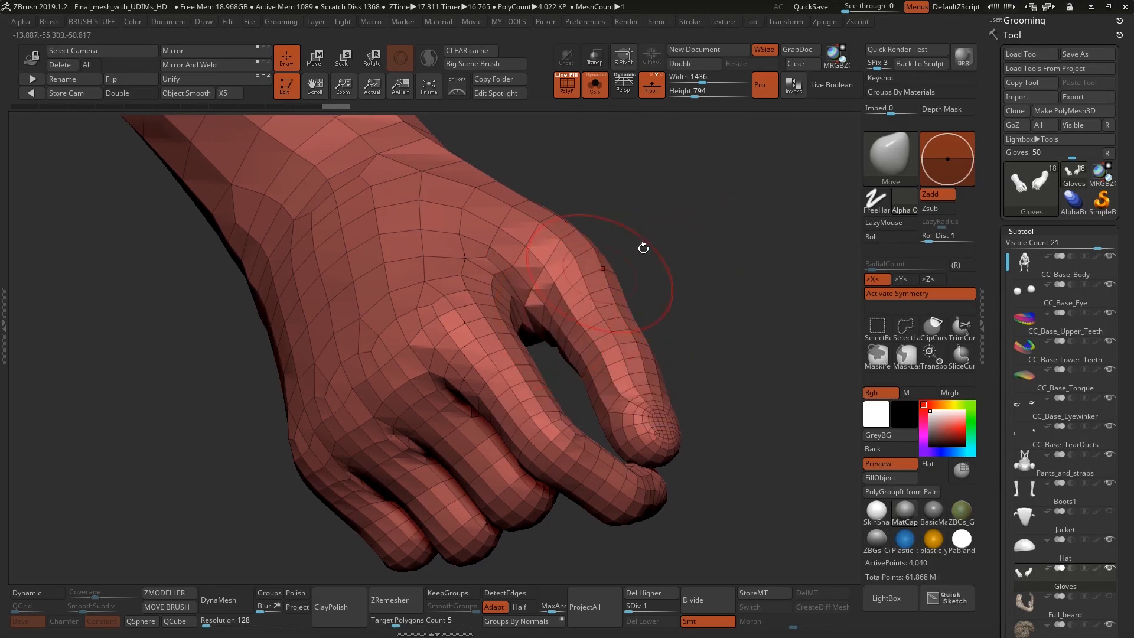
{"action": "right_click_drag", "start_coordinate": [642, 248], "coordinate": [615, 251]}
{"action": "mouse_move", "coordinate": [524, 274]}
{"action": "left_mouse_down"}
{"action": "mouse_move", "coordinate": [514, 290]}
{"action": "mouse_move", "coordinate": [528, 338]}
{"action": "left_mouse_up"}
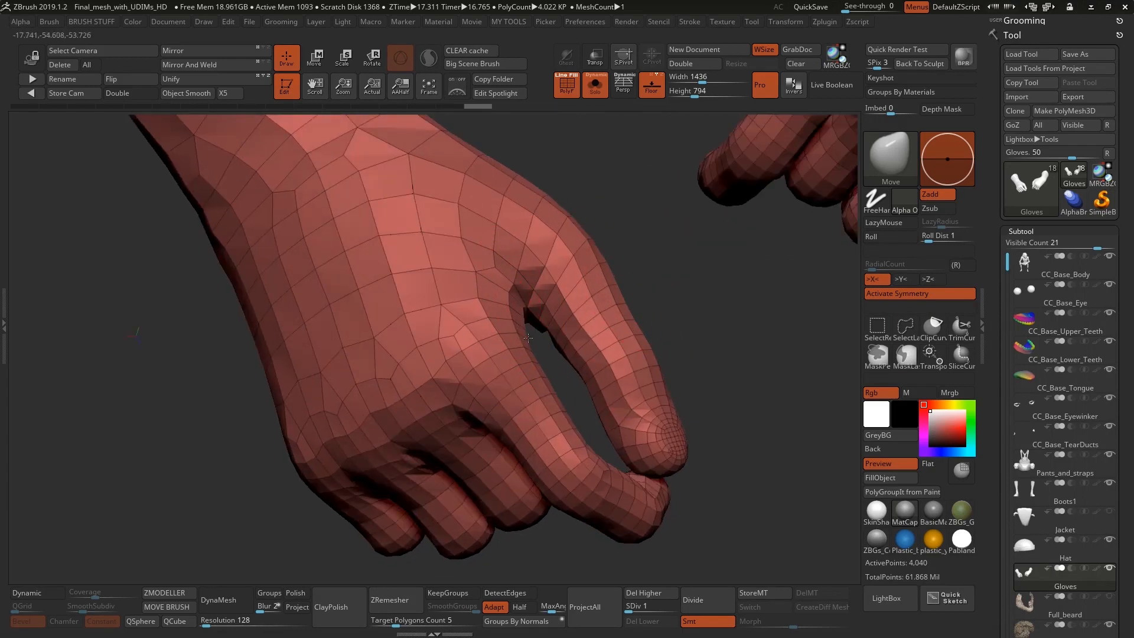
Step: Turn off the isolation and pull the glove's thumb outward to cover the skin poking through
{"action": "right_click_drag", "start_coordinate": [660, 253], "coordinate": [509, 282]}
{"action": "left_click_drag", "start_coordinate": [525, 271], "coordinate": [527, 276]}
{"action": "right_click_drag", "start_coordinate": [703, 296], "coordinate": [669, 278]}
{"action": "mouse_move", "coordinate": [666, 294]}
{"action": "left_mouse_down"}
{"action": "mouse_move", "coordinate": [656, 285]}
{"action": "mouse_move", "coordinate": [652, 302]}
{"action": "mouse_move", "coordinate": [613, 270]}
{"action": "left_mouse_up"}
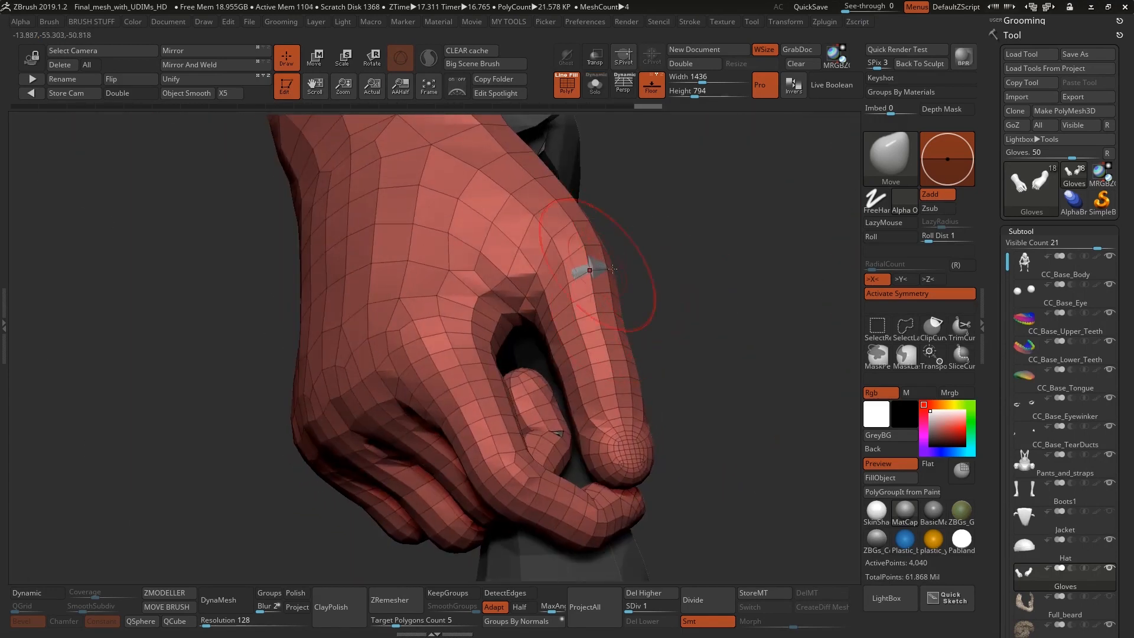
{"action": "left_click_drag", "start_coordinate": [684, 296], "coordinate": [627, 289]}
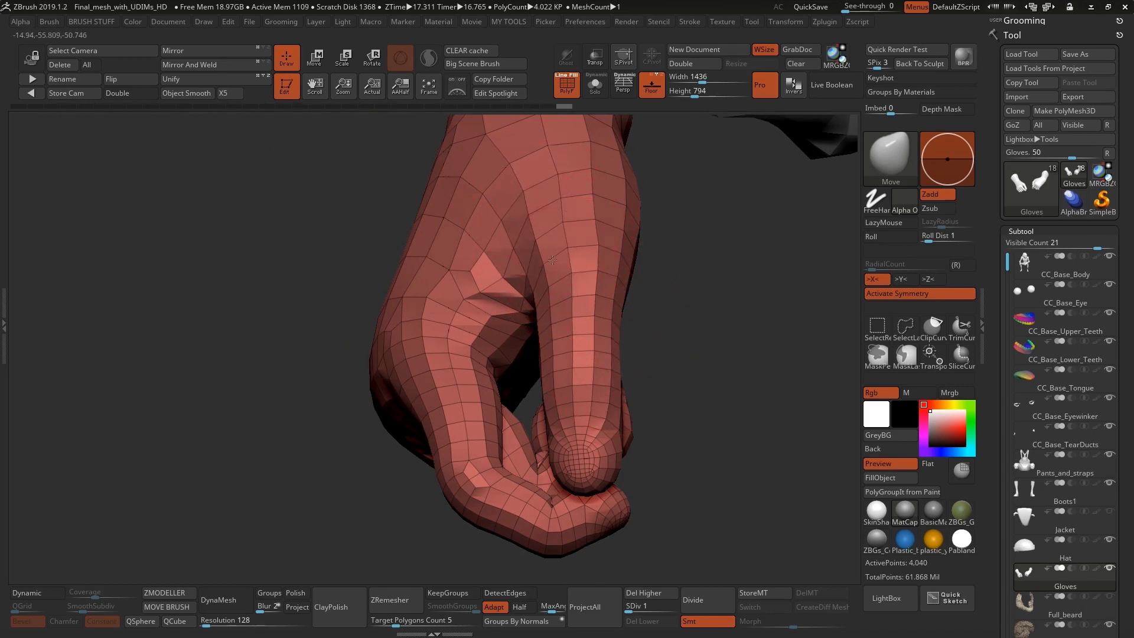
Step: Refine the glove between the thumb and index finger with the Move brush and check the hand against the leg
{"action": "left_click_drag", "start_coordinate": [655, 272], "coordinate": [620, 278]}
{"action": "mouse_move", "coordinate": [632, 319]}
{"action": "left_mouse_down"}
{"action": "mouse_move", "coordinate": [642, 329]}
{"action": "mouse_move", "coordinate": [649, 287]}
{"action": "mouse_move", "coordinate": [484, 324]}
{"action": "mouse_move", "coordinate": [471, 283]}
{"action": "left_mouse_up"}
{"action": "left_click_drag", "start_coordinate": [656, 296], "coordinate": [608, 299]}
{"action": "left_click_drag", "start_coordinate": [474, 314], "coordinate": [480, 332]}
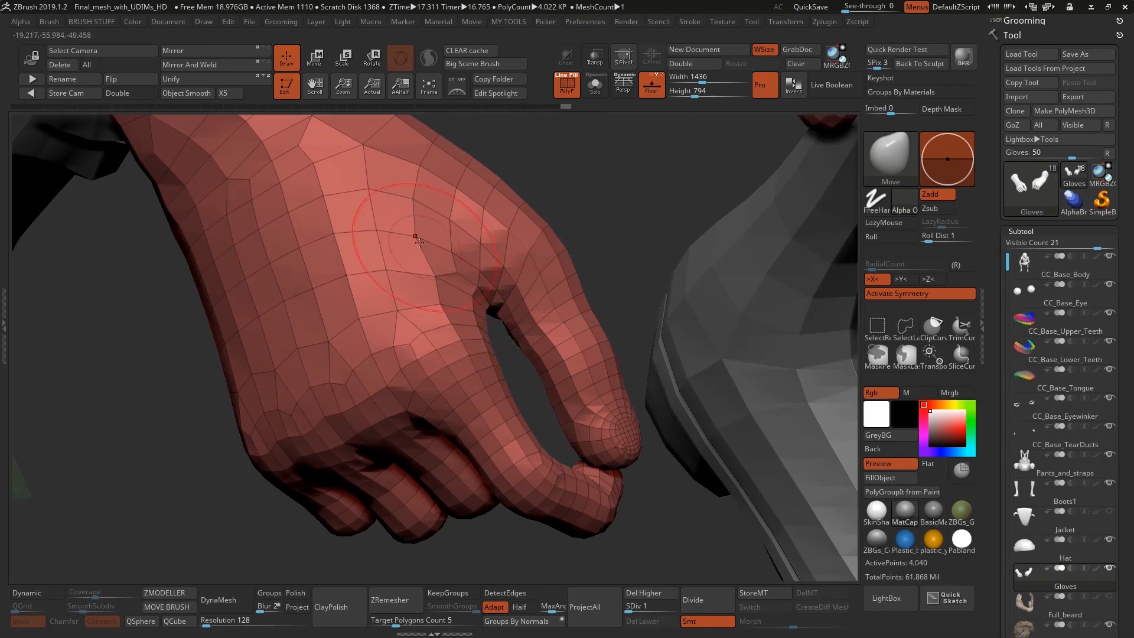
{"action": "left_click_drag", "start_coordinate": [605, 195], "coordinate": [650, 295]}
{"action": "left_click_drag", "start_coordinate": [690, 377], "coordinate": [680, 365]}
{"action": "right_click_drag", "start_coordinate": [683, 330], "coordinate": [665, 316]}
{"action": "right_click_drag", "start_coordinate": [702, 428], "coordinate": [620, 337]}
{"action": "right_click_drag", "start_coordinate": [645, 428], "coordinate": [601, 418]}
{"action": "left_click_drag", "start_coordinate": [556, 313], "coordinate": [582, 248]}
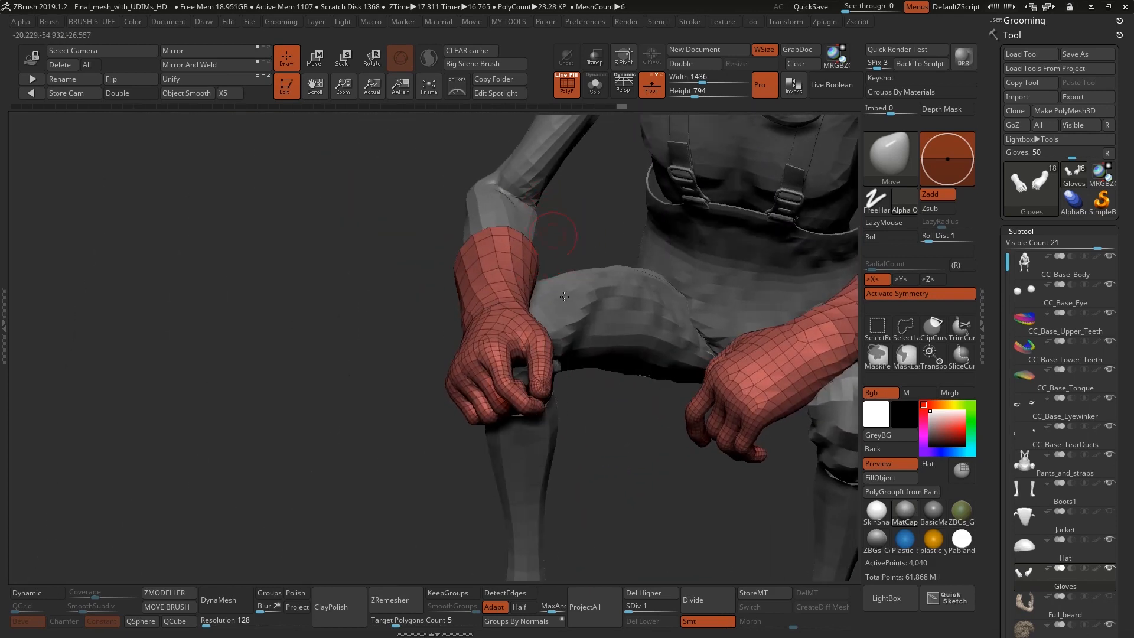
{"action": "left_click_drag", "start_coordinate": [599, 382], "coordinate": [572, 402], "text": "alt"}
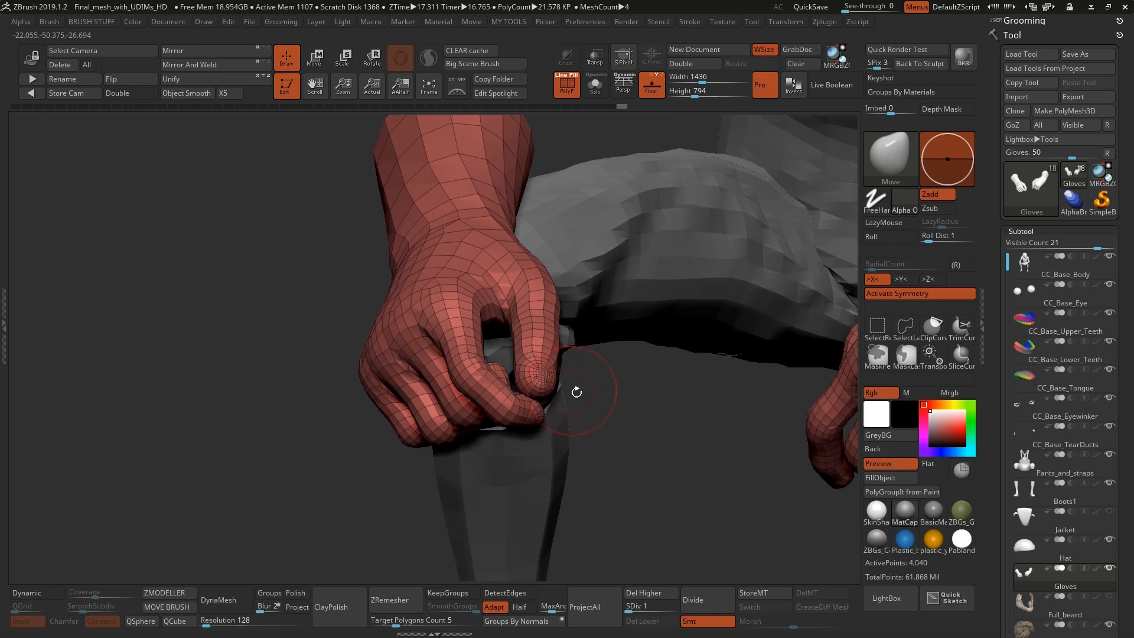
Step: Refine the glove's middle fingers over the knee with the Move and Move Topological brushes
{"action": "key", "text": "b"}
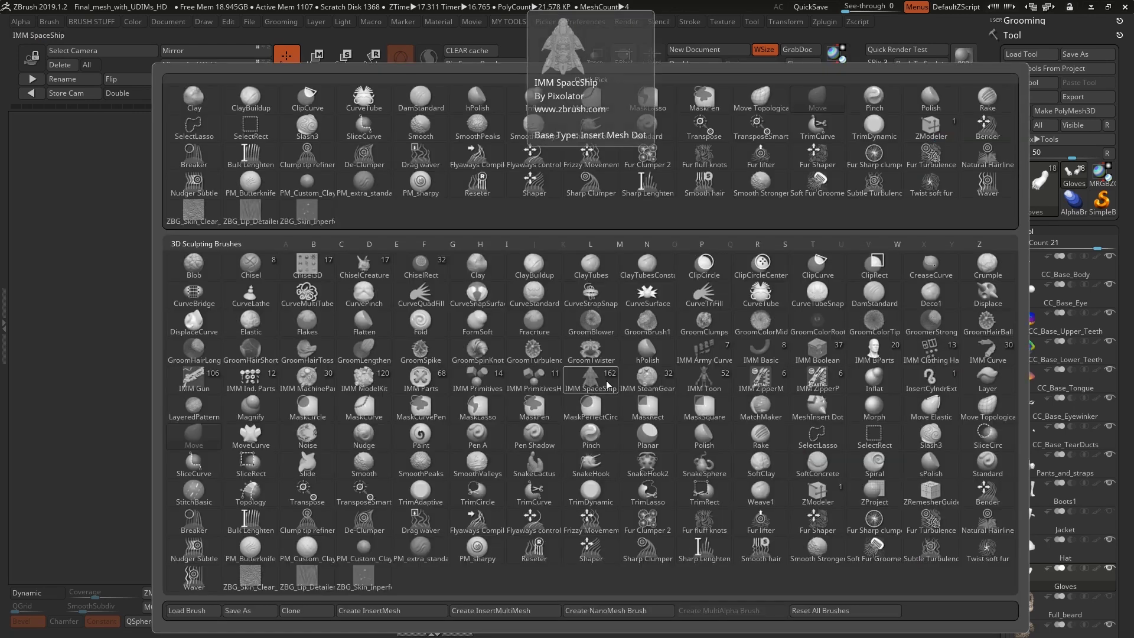
{"action": "left_click", "coordinate": [761, 98]}
{"action": "right_click_drag", "start_coordinate": [546, 391], "coordinate": [543, 391], "text": "ctrl"}
{"action": "right_click_drag", "start_coordinate": [594, 328], "coordinate": [621, 346]}
{"action": "right_click_drag", "start_coordinate": [491, 378], "coordinate": [645, 407]}
{"action": "right_click", "coordinate": [562, 391]}
{"action": "right_click_drag", "start_coordinate": [561, 391], "coordinate": [610, 415]}
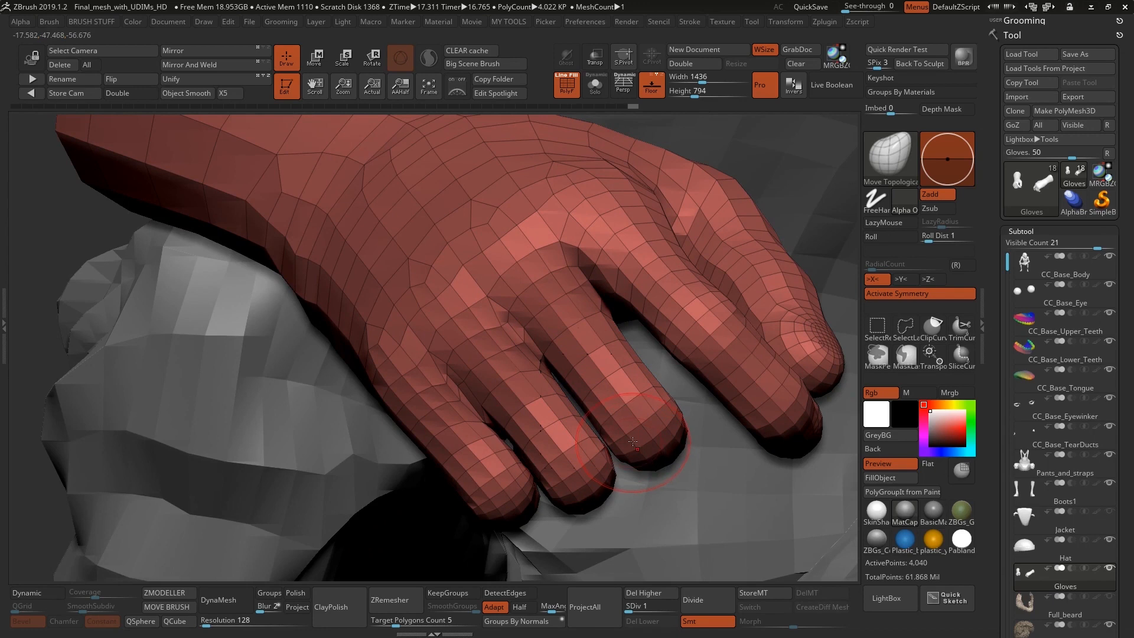
{"action": "key", "text": "b"}
{"action": "key", "text": "m"}
{"action": "key", "text": "v"}
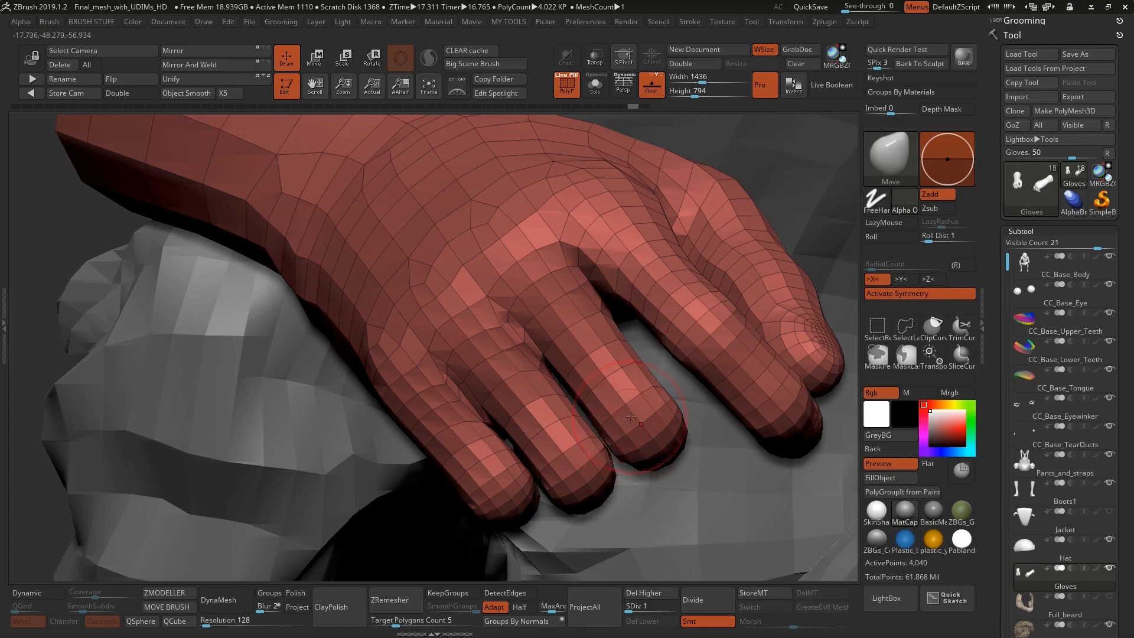
{"action": "key", "text": "1"}
{"action": "key", "text": "2"}
{"action": "left_click", "coordinate": [636, 92]}
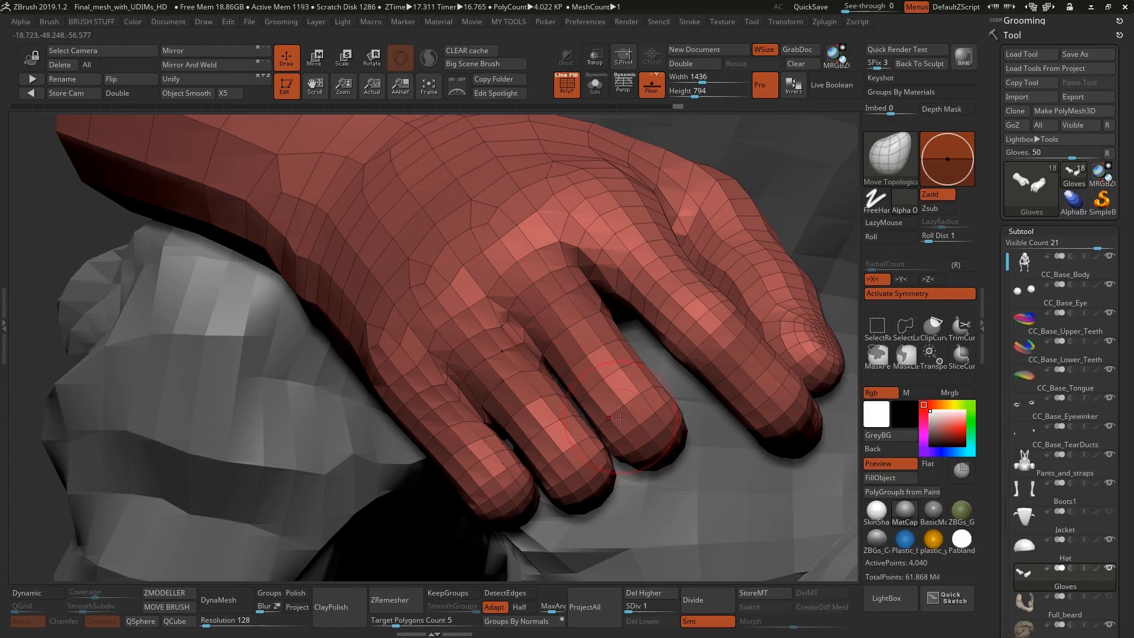
{"action": "left_click_drag", "start_coordinate": [661, 409], "coordinate": [659, 417]}
{"action": "mouse_move", "coordinate": [661, 422]}
{"action": "right_mouse_down", "text": "ctrl"}
{"action": "mouse_move", "coordinate": [653, 378]}
{"action": "mouse_move", "coordinate": [677, 406]}
{"action": "mouse_move", "coordinate": [689, 408]}
{"action": "mouse_move", "coordinate": [690, 388]}
{"action": "mouse_move", "coordinate": [656, 560]}
{"action": "right_mouse_up", "text": "ctrl"}
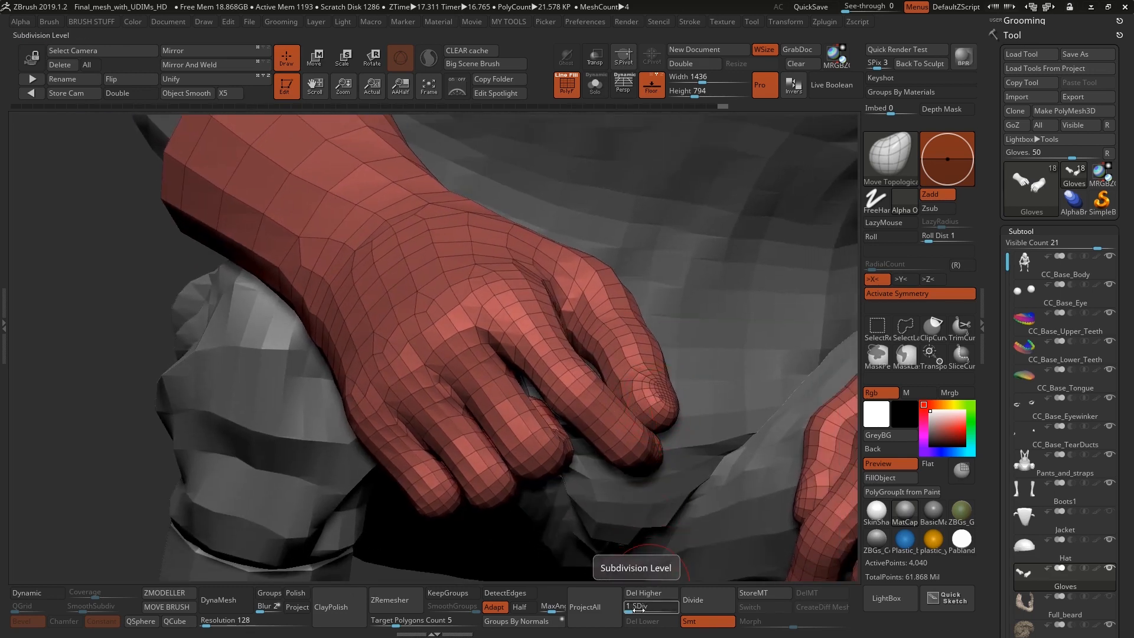
Step: Raise the gloves to subdivision level 6 and turn off the wireframe display
{"action": "left_click_drag", "start_coordinate": [638, 609], "coordinate": [657, 612]}
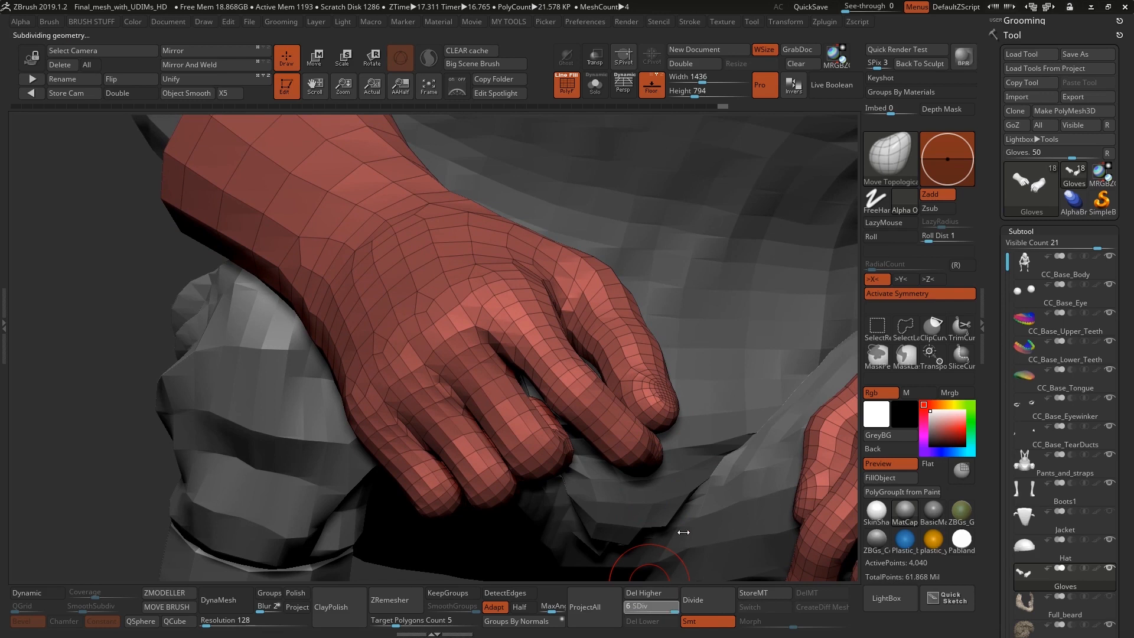
{"action": "right_click_drag", "start_coordinate": [702, 464], "coordinate": [636, 423]}
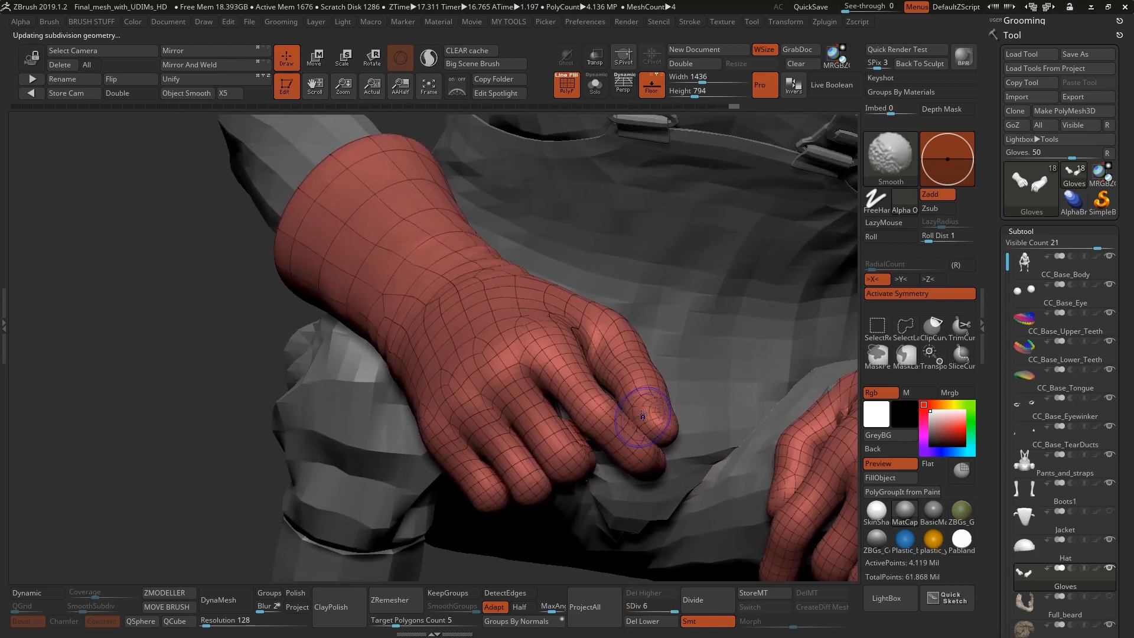
{"action": "key", "text": "shift+f"}
{"action": "right_click_drag", "start_coordinate": [430, 238], "coordinate": [483, 446]}
{"action": "right_click_drag", "start_coordinate": [418, 506], "coordinate": [635, 350]}
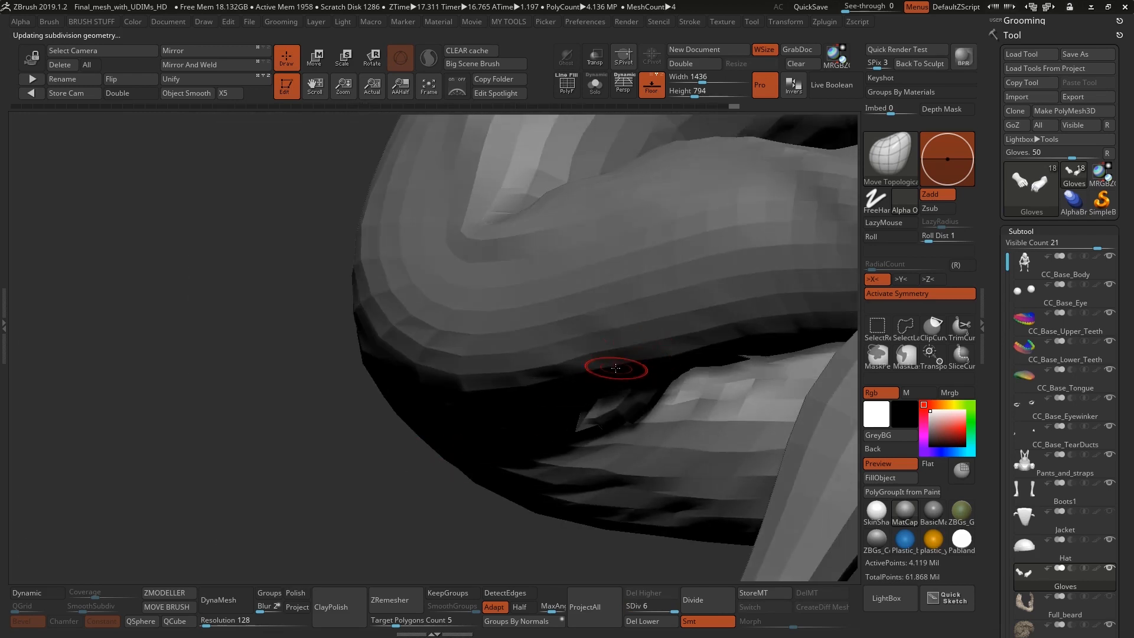
Step: Isolate the gloves and build up wrinkles between the thumb and index finger with the Clay brush
{"action": "key", "text": "b"}
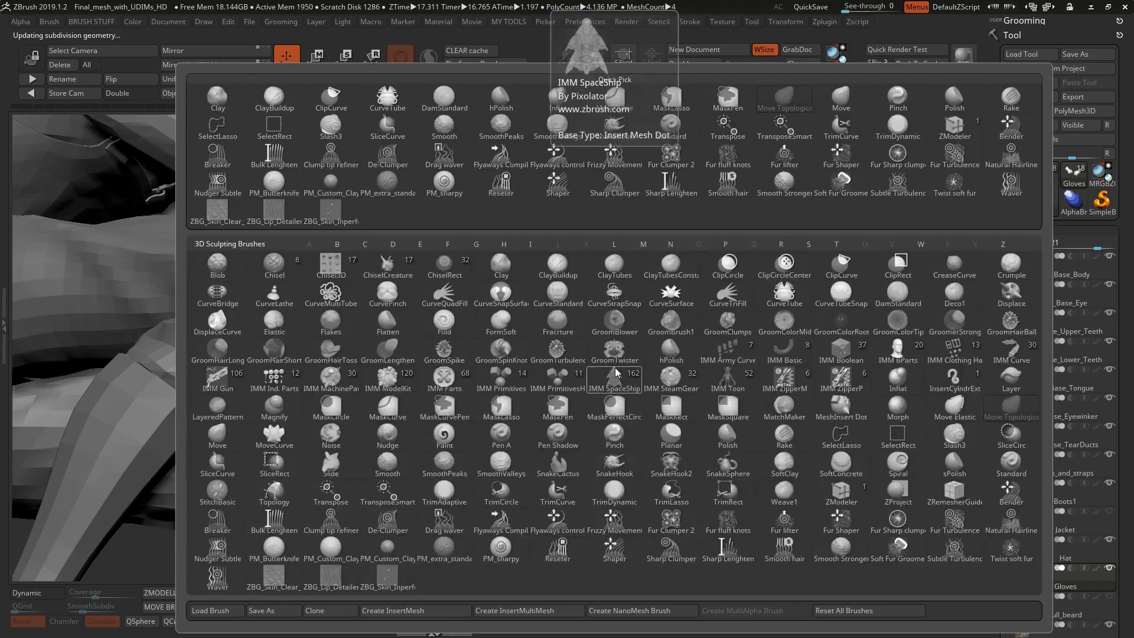
{"action": "key", "text": "l"}
{"action": "mouse_move", "coordinate": [668, 300]}
{"action": "right_mouse_down"}
{"action": "mouse_move", "coordinate": [466, 398]}
{"action": "mouse_move", "coordinate": [389, 395]}
{"action": "mouse_move", "coordinate": [415, 425]}
{"action": "mouse_move", "coordinate": [608, 369]}
{"action": "mouse_move", "coordinate": [623, 332]}
{"action": "mouse_move", "coordinate": [476, 468]}
{"action": "mouse_move", "coordinate": [545, 439]}
{"action": "mouse_move", "coordinate": [536, 409]}
{"action": "right_mouse_up"}
{"action": "key", "text": "shift+s"}
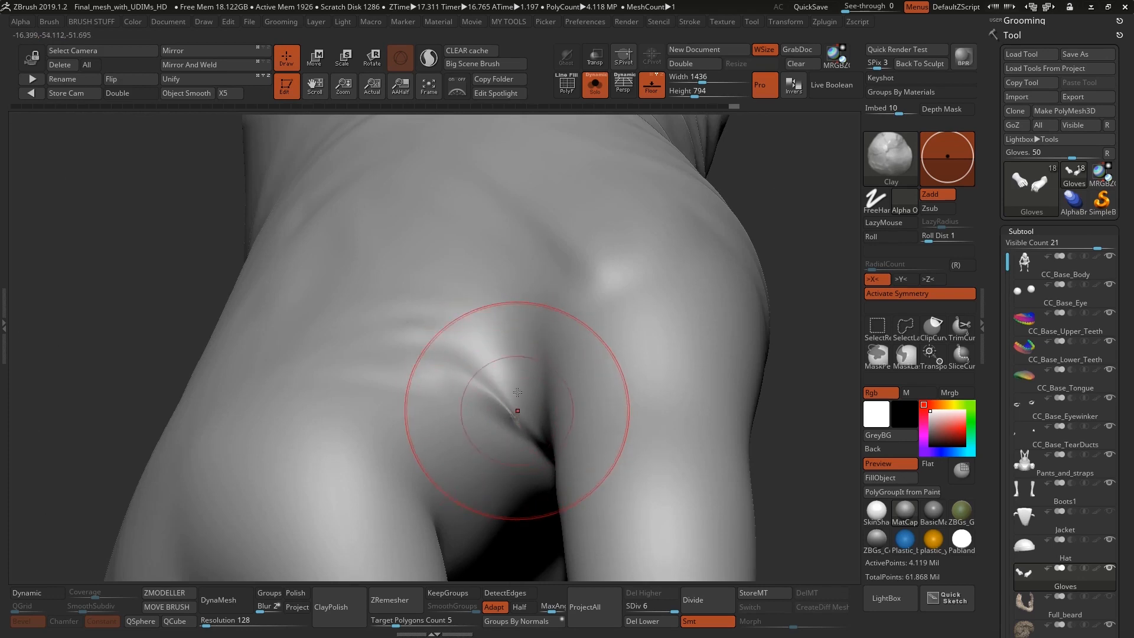
{"action": "key", "text": "space"}
{"action": "key", "text": "shift"}
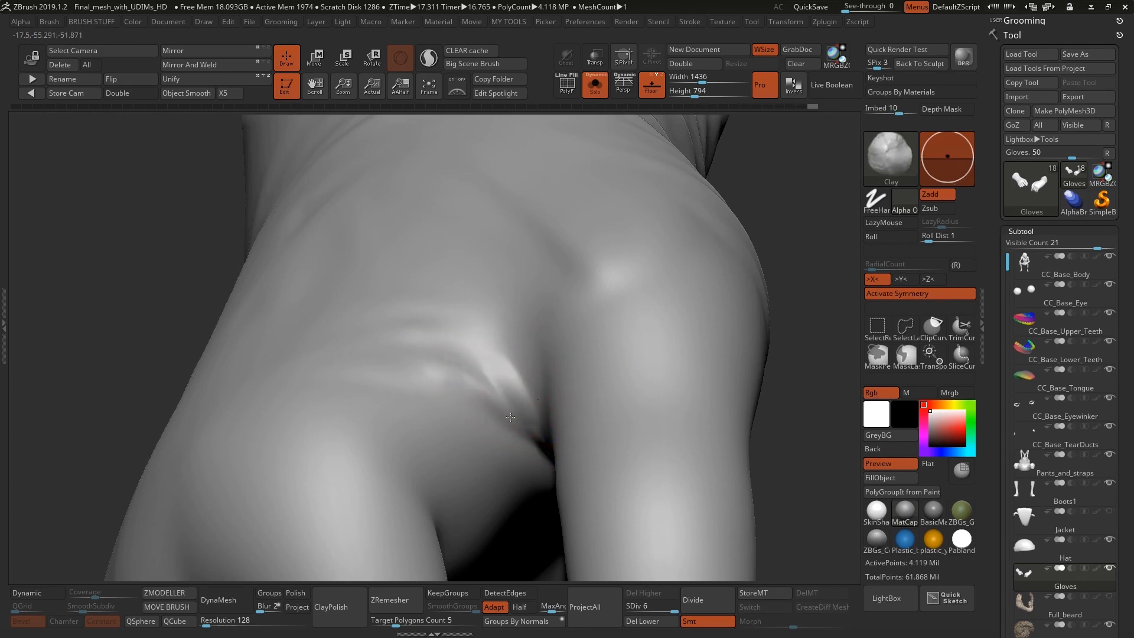
{"action": "key", "text": "shift"}
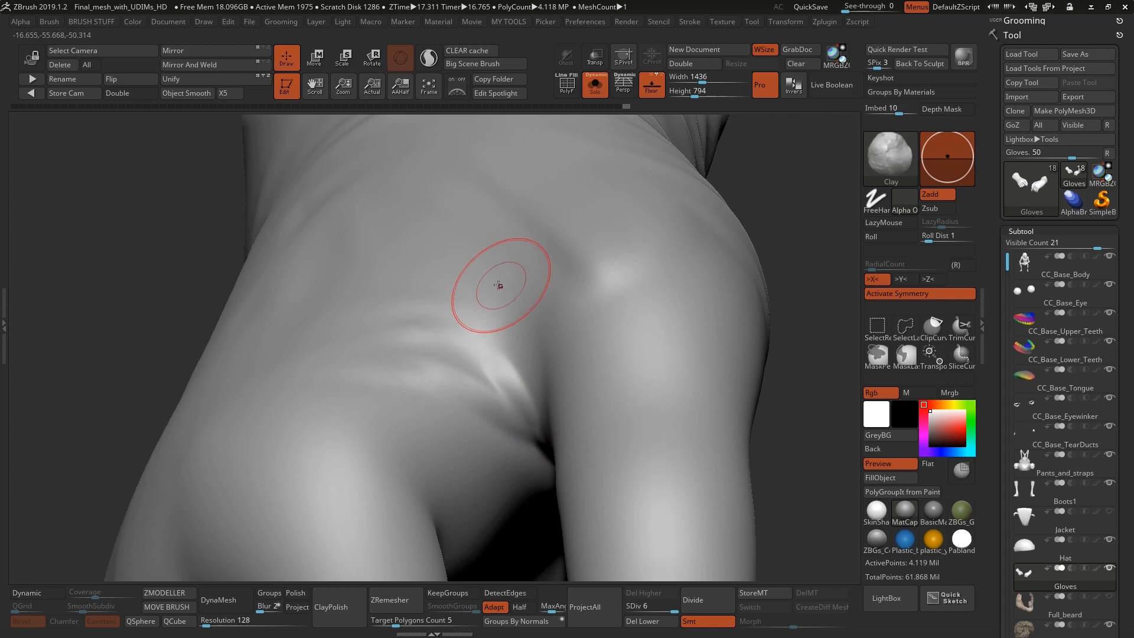
{"action": "key", "text": "shift"}
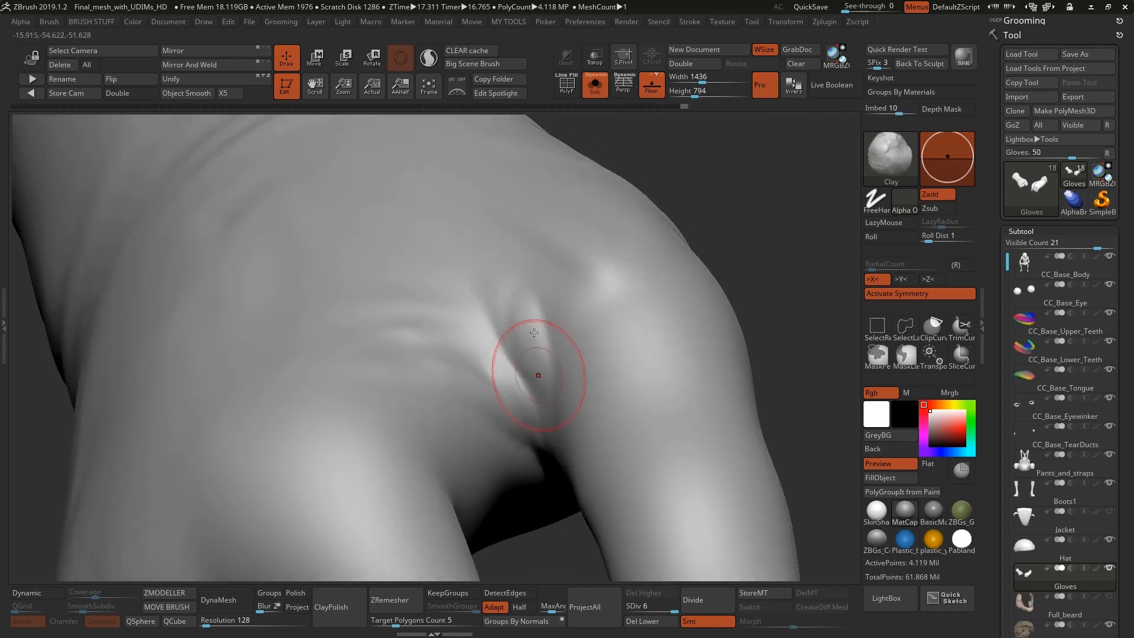
Step: Smooth the new wrinkles in the glove's webbing between the thumb and index finger
{"action": "mouse_move", "coordinate": [550, 401]}
{"action": "left_mouse_down", "text": "shift"}
{"action": "mouse_move", "coordinate": [537, 359]}
{"action": "mouse_move", "coordinate": [543, 416]}
{"action": "left_mouse_up", "text": "shift"}
{"action": "left_click_drag", "start_coordinate": [535, 358], "coordinate": [536, 362], "text": "shift"}
{"action": "left_click_drag", "start_coordinate": [527, 322], "coordinate": [511, 318], "text": "shift"}
{"action": "right_click_drag", "start_coordinate": [656, 344], "coordinate": [523, 363]}
{"action": "mouse_move", "coordinate": [523, 362]}
{"action": "left_mouse_down", "text": "shift"}
{"action": "mouse_move", "coordinate": [404, 369]}
{"action": "mouse_move", "coordinate": [544, 339]}
{"action": "left_mouse_up", "text": "shift"}
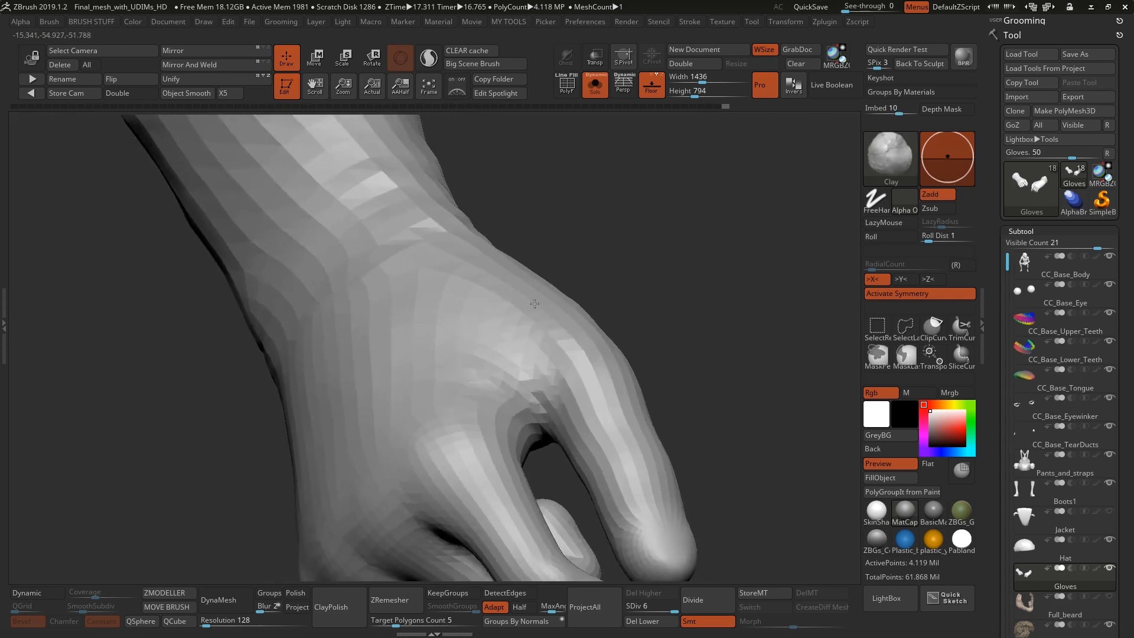
Step: Examine both gloves at subdivision level 6, first isolated and again together with the whole figure
{"action": "left_click_drag", "start_coordinate": [658, 607], "coordinate": [665, 608]}
{"action": "left_click", "coordinate": [675, 610]}
{"action": "right_click_drag", "start_coordinate": [637, 435], "coordinate": [621, 316], "text": "ctrl"}
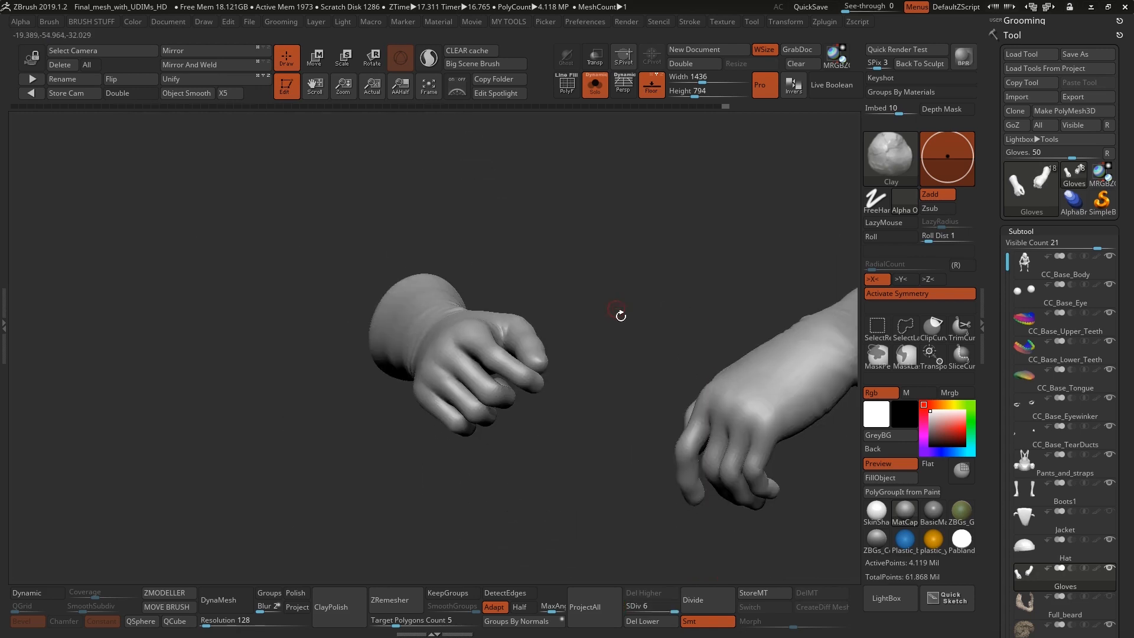
{"action": "right_click_drag", "start_coordinate": [589, 447], "coordinate": [595, 317]}
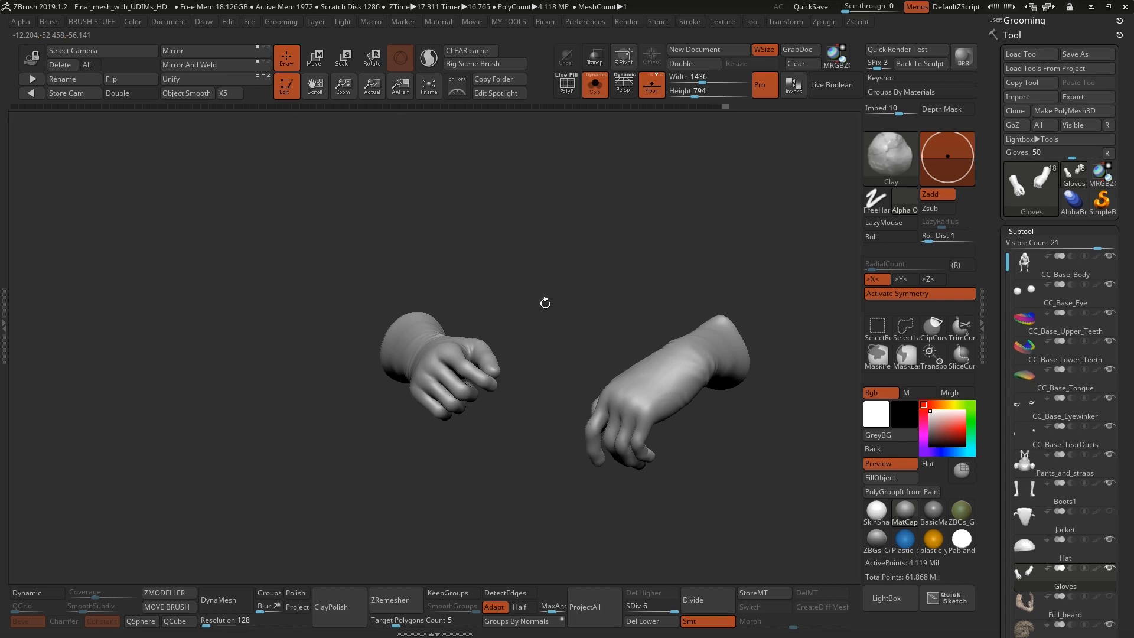
{"action": "right_click_drag", "start_coordinate": [574, 311], "coordinate": [576, 312]}
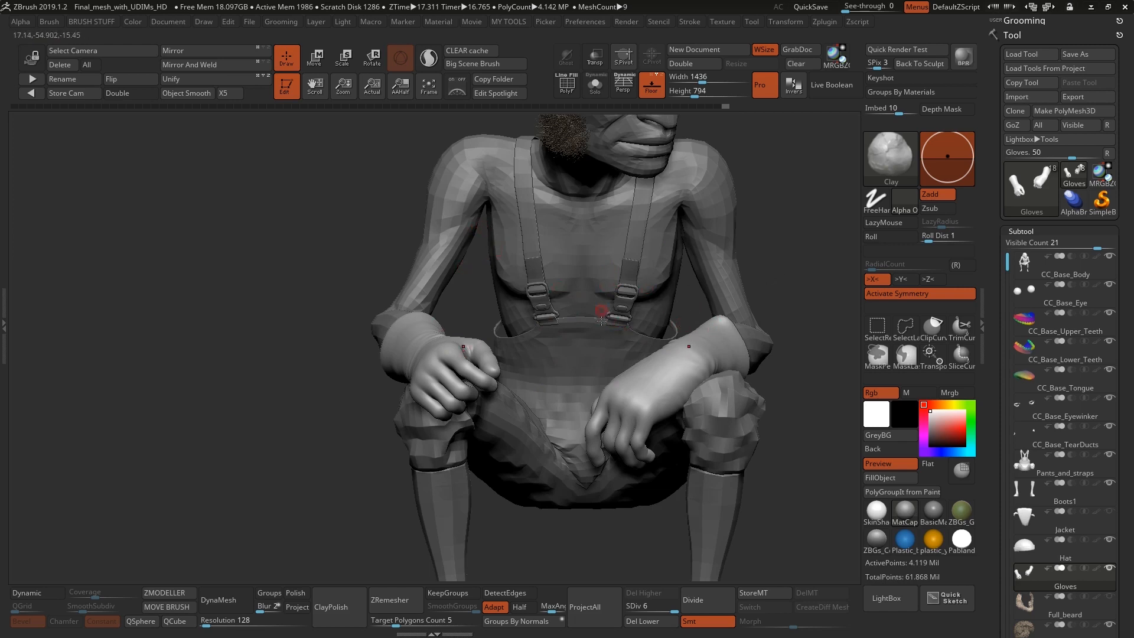
{"action": "right_click_drag", "start_coordinate": [684, 252], "coordinate": [633, 321], "text": "alt"}
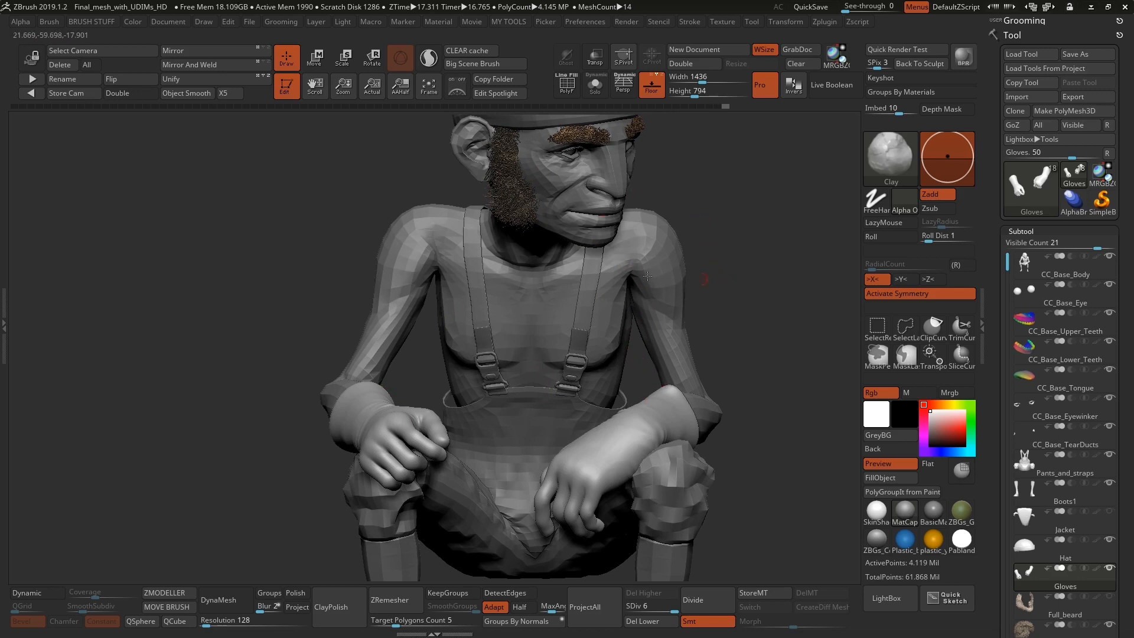
{"action": "left_click_drag", "start_coordinate": [730, 293], "coordinate": [716, 252]}
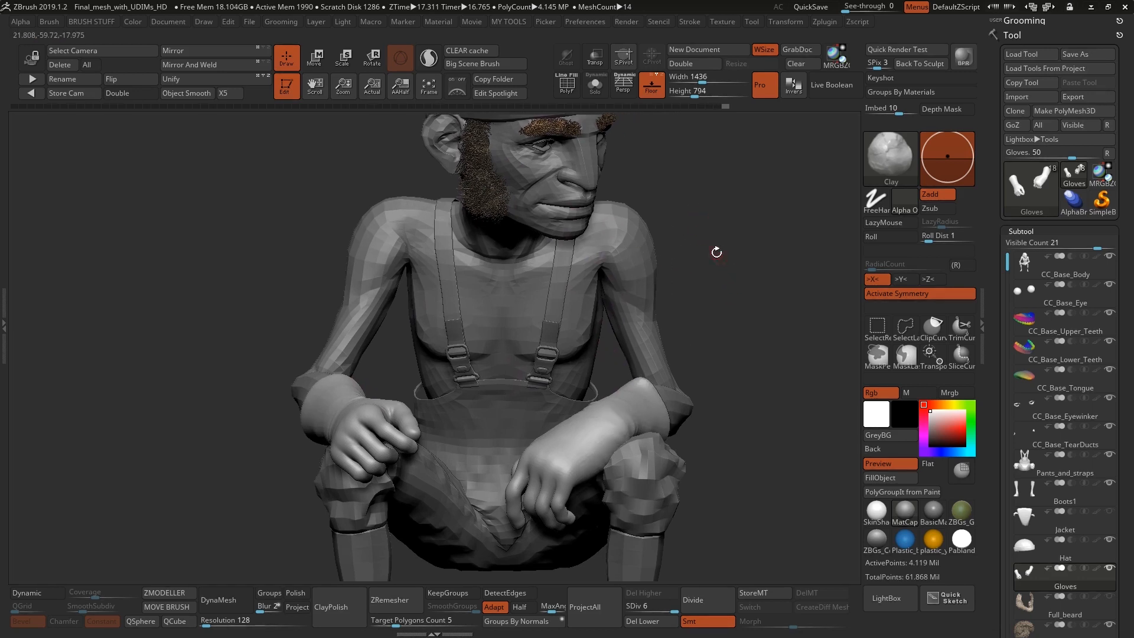
Step: Lower the gloves to subdivision level 1, choose the Move brush and turn off symmetry
{"action": "key", "text": "b"}
{"action": "key", "text": "m"}
{"action": "key", "text": "v"}
{"action": "key", "text": "shift+d"}
{"action": "key", "text": "shift+d"}
{"action": "key", "text": "shift+d"}
{"action": "key", "text": "shift+d"}
{"action": "key", "text": "shift+d"}
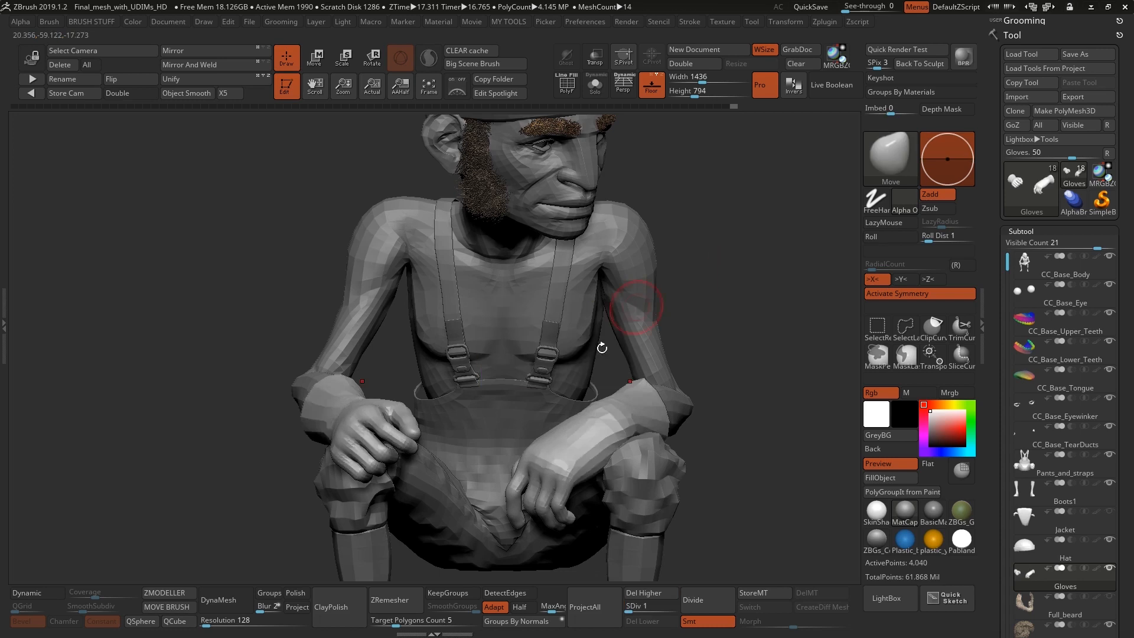
{"action": "key", "text": "x"}
{"action": "left_click_drag", "start_coordinate": [603, 346], "coordinate": [526, 266]}
Step: Switch to the Pants_and_straps subtool, turn off symmetry and raise it to subdivision level 5
{"action": "left_click", "coordinate": [554, 384], "text": "alt"}
{"action": "left_click", "coordinate": [430, 405], "text": "alt"}
{"action": "mouse_move", "coordinate": [554, 383]}
{"action": "right_mouse_down"}
{"action": "mouse_move", "coordinate": [361, 428]}
{"action": "mouse_move", "coordinate": [520, 317]}
{"action": "mouse_move", "coordinate": [540, 352]}
{"action": "mouse_move", "coordinate": [508, 331]}
{"action": "mouse_move", "coordinate": [590, 354]}
{"action": "mouse_move", "coordinate": [465, 413]}
{"action": "mouse_move", "coordinate": [627, 322]}
{"action": "right_mouse_up"}
{"action": "left_click", "coordinate": [540, 352], "text": "alt"}
{"action": "key", "text": "x"}
{"action": "mouse_move", "coordinate": [469, 310]}
{"action": "right_mouse_down"}
{"action": "mouse_move", "coordinate": [280, 229]}
{"action": "mouse_move", "coordinate": [406, 332]}
{"action": "mouse_move", "coordinate": [557, 418]}
{"action": "mouse_move", "coordinate": [531, 390]}
{"action": "mouse_move", "coordinate": [587, 347]}
{"action": "right_mouse_up"}
{"action": "key", "text": "d"}
{"action": "key", "text": "d"}
{"action": "key", "text": "d"}
{"action": "key", "text": "d"}
Step: Sculpt compression folds into the isolated pants with the Standard brush, smoothing the surface where needed
{"action": "left_click_drag", "start_coordinate": [279, 342], "coordinate": [268, 364], "text": "shift"}
{"action": "mouse_move", "coordinate": [587, 347]}
{"action": "right_mouse_down"}
{"action": "mouse_move", "coordinate": [436, 383]}
{"action": "mouse_move", "coordinate": [408, 437]}
{"action": "right_mouse_up"}
{"action": "key", "text": "b"}
{"action": "key", "text": "s"}
{"action": "key", "text": "t"}
{"action": "left_click_drag", "start_coordinate": [408, 437], "coordinate": [378, 408]}
{"action": "right_click_drag", "start_coordinate": [378, 407], "coordinate": [440, 352]}
{"action": "key", "text": "b"}
{"action": "key", "text": "s"}
{"action": "key", "text": "t"}
Step: Smooth the diagonal folds across the front of the overalls
{"action": "right_click_drag", "start_coordinate": [349, 372], "coordinate": [508, 349]}
{"action": "left_click_drag", "start_coordinate": [509, 350], "coordinate": [531, 355], "text": "shift"}
{"action": "mouse_move", "coordinate": [532, 355]}
{"action": "right_mouse_down"}
{"action": "mouse_move", "coordinate": [542, 334]}
{"action": "mouse_move", "coordinate": [526, 339]}
{"action": "right_mouse_up"}
{"action": "left_click_drag", "start_coordinate": [526, 339], "coordinate": [506, 336], "text": "shift"}
{"action": "mouse_move", "coordinate": [506, 336]}
{"action": "right_mouse_down"}
{"action": "mouse_move", "coordinate": [721, 380]}
{"action": "mouse_move", "coordinate": [696, 321]}
{"action": "mouse_move", "coordinate": [498, 291]}
{"action": "mouse_move", "coordinate": [482, 278]}
{"action": "mouse_move", "coordinate": [500, 292]}
{"action": "right_mouse_up"}
{"action": "mouse_move", "coordinate": [500, 292]}
{"action": "left_mouse_down", "text": "shift"}
{"action": "mouse_move", "coordinate": [520, 294]}
{"action": "mouse_move", "coordinate": [436, 336]}
{"action": "left_mouse_up", "text": "shift"}
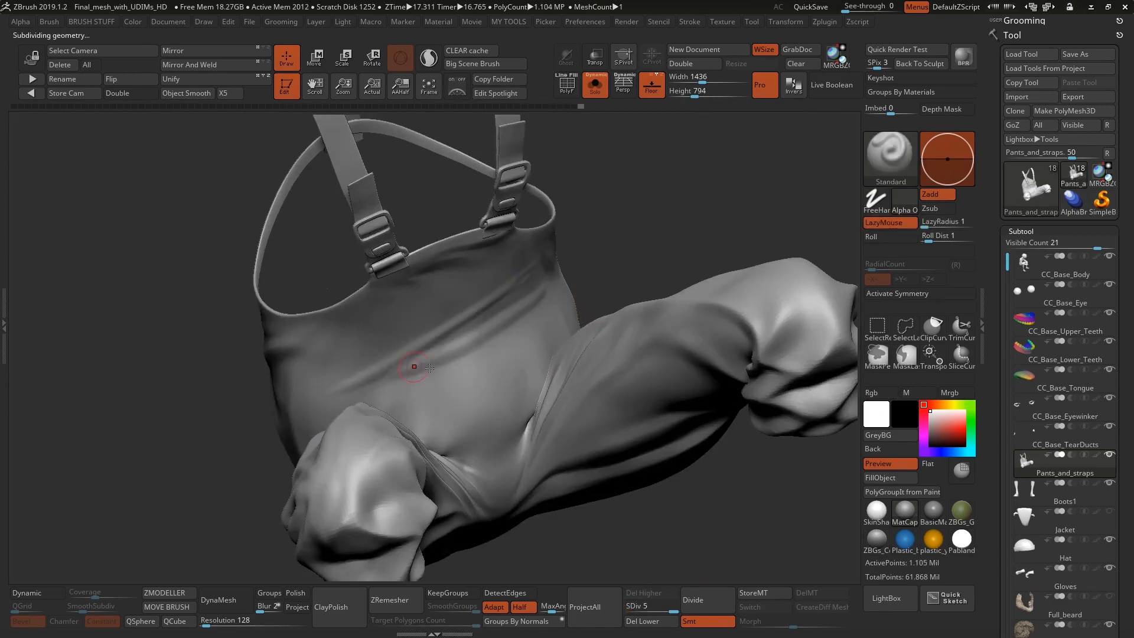
Step: Build up and soften the folds between the bib and the crotch with the ClayBuildup brush
{"action": "mouse_move", "coordinate": [488, 289]}
{"action": "right_mouse_down"}
{"action": "mouse_move", "coordinate": [440, 286]}
{"action": "mouse_move", "coordinate": [414, 302]}
{"action": "right_mouse_up"}
{"action": "left_click_drag", "start_coordinate": [496, 313], "coordinate": [531, 331], "text": "shift"}
{"action": "mouse_move", "coordinate": [413, 301]}
{"action": "right_mouse_down"}
{"action": "mouse_move", "coordinate": [378, 331]}
{"action": "mouse_move", "coordinate": [472, 349]}
{"action": "right_mouse_up"}
{"action": "left_click_drag", "start_coordinate": [402, 354], "coordinate": [355, 368], "text": "shift"}
{"action": "left_click_drag", "start_coordinate": [416, 462], "coordinate": [532, 474]}
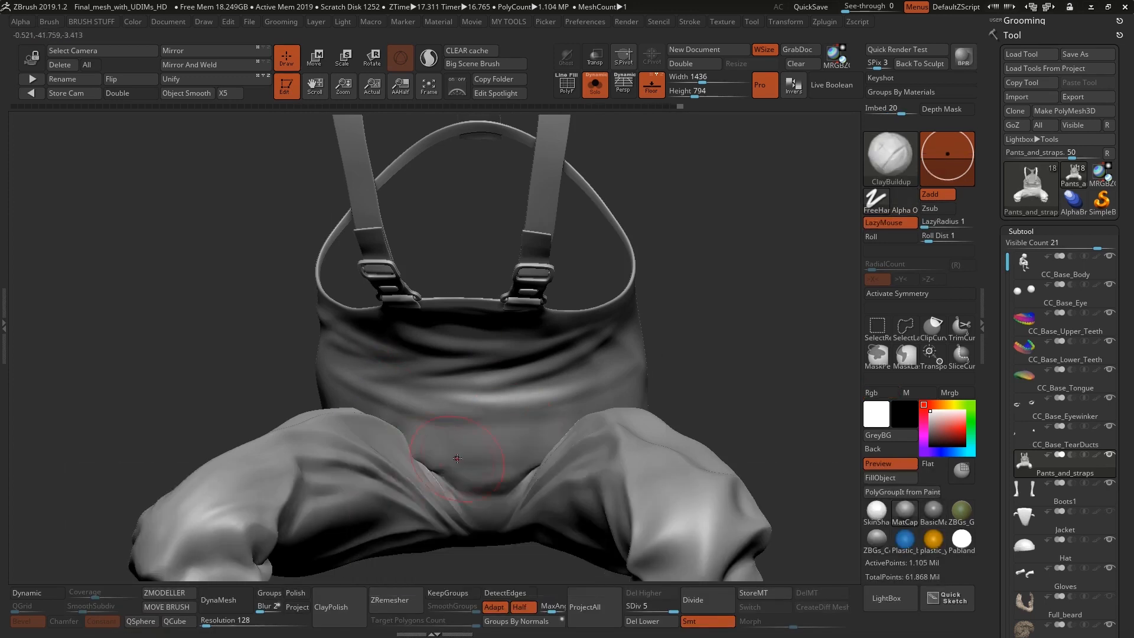
{"action": "right_click_drag", "start_coordinate": [455, 478], "coordinate": [481, 449]}
{"action": "left_click_drag", "start_coordinate": [481, 449], "coordinate": [477, 438], "text": "shift"}
{"action": "right_click_drag", "start_coordinate": [478, 437], "coordinate": [704, 359]}
Step: Frame the model and work on the clothing with the Move and Move Topological brushes
{"action": "key", "text": "f"}
{"action": "key", "text": "b"}
{"action": "key", "text": "m"}
{"action": "key", "text": "v"}
{"action": "left_click", "coordinate": [522, 355], "text": "alt"}
{"action": "right_click_drag", "start_coordinate": [590, 360], "coordinate": [709, 366]}
{"action": "key", "text": "space"}
{"action": "mouse_move", "coordinate": [532, 378]}
{"action": "right_mouse_down"}
{"action": "mouse_move", "coordinate": [597, 348]}
{"action": "mouse_move", "coordinate": [591, 313]}
{"action": "mouse_move", "coordinate": [537, 238]}
{"action": "mouse_move", "coordinate": [456, 364]}
{"action": "mouse_move", "coordinate": [384, 342]}
{"action": "mouse_move", "coordinate": [544, 355]}
{"action": "mouse_move", "coordinate": [593, 307]}
{"action": "right_mouse_up"}
{"action": "key", "text": "b"}
{"action": "key", "text": "m"}
{"action": "key", "text": "t"}
{"action": "key", "text": "space"}
{"action": "right_click_drag", "start_coordinate": [625, 229], "coordinate": [390, 263]}
{"action": "mouse_move", "coordinate": [628, 278]}
{"action": "right_mouse_down"}
{"action": "mouse_move", "coordinate": [652, 240]}
{"action": "mouse_move", "coordinate": [648, 270]}
{"action": "mouse_move", "coordinate": [744, 274]}
{"action": "mouse_move", "coordinate": [732, 266]}
{"action": "mouse_move", "coordinate": [571, 279]}
{"action": "mouse_move", "coordinate": [582, 289]}
{"action": "mouse_move", "coordinate": [717, 281]}
{"action": "mouse_move", "coordinate": [701, 251]}
{"action": "mouse_move", "coordinate": [785, 266]}
{"action": "right_mouse_up"}
Step: Step up through the subdivision levels and refine the clothing with the Standard and Move brushes
{"action": "key", "text": "d"}
{"action": "key", "text": "d"}
{"action": "key", "text": "b"}
{"action": "key", "text": "s"}
{"action": "key", "text": "t"}
{"action": "key", "text": "d"}
{"action": "key", "text": "b"}
{"action": "key", "text": "m"}
{"action": "key", "text": "v"}
{"action": "left_click", "coordinate": [493, 408], "text": "alt"}
Step: Select the CC_Base_Body subtool and adjust it at its lowest subdivision level with the Move Topological brush
{"action": "mouse_move", "coordinate": [500, 459]}
{"action": "right_mouse_down", "text": "ctrl"}
{"action": "mouse_move", "coordinate": [430, 354]}
{"action": "mouse_move", "coordinate": [519, 425]}
{"action": "mouse_move", "coordinate": [673, 345]}
{"action": "mouse_move", "coordinate": [691, 298]}
{"action": "mouse_move", "coordinate": [614, 302]}
{"action": "right_mouse_up", "text": "ctrl"}
{"action": "key", "text": "b"}
{"action": "key", "text": "m"}
{"action": "key", "text": "t"}
{"action": "left_click", "coordinate": [673, 345], "text": "alt"}
{"action": "left_click", "coordinate": [536, 310], "text": "alt"}
{"action": "right_click_drag", "start_coordinate": [536, 310], "coordinate": [419, 290], "text": "ctrl"}
{"action": "left_click", "coordinate": [375, 392], "text": "alt"}
{"action": "left_click", "coordinate": [514, 339], "text": "alt"}
{"action": "left_click_drag", "start_coordinate": [352, 364], "coordinate": [347, 359]}
Step: Examine the full crouching figure for remaining problems in the body and clothing
{"action": "key", "text": "f"}
{"action": "right_click_drag", "start_coordinate": [490, 290], "coordinate": [643, 271]}
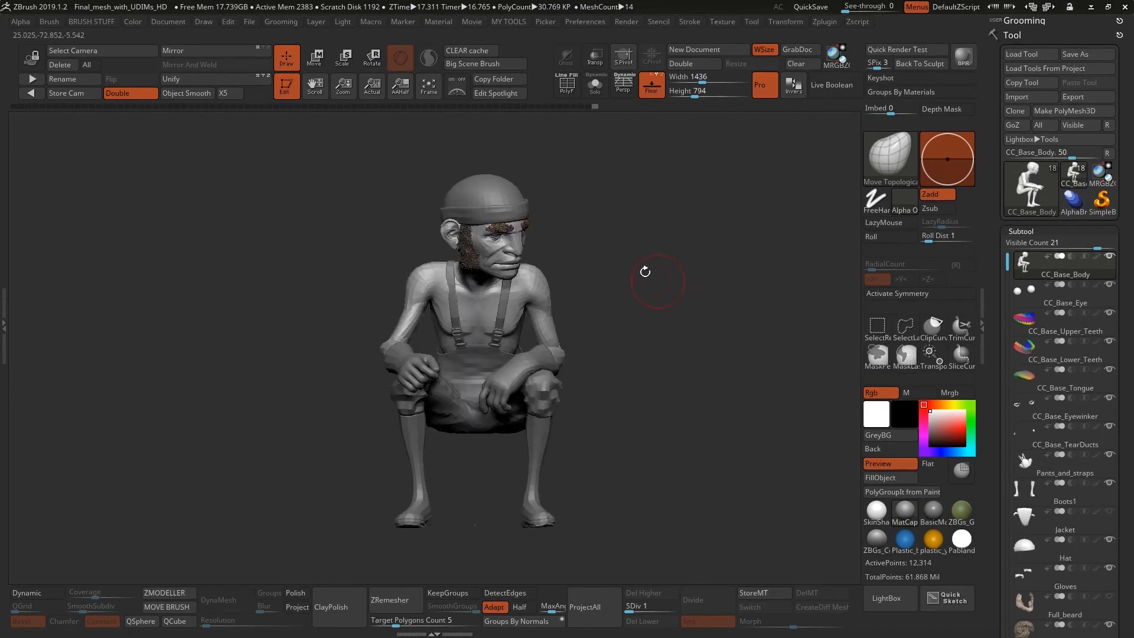
{"action": "right_click_drag", "start_coordinate": [661, 228], "coordinate": [567, 208]}
{"action": "mouse_move", "coordinate": [634, 216]}
{"action": "right_mouse_down"}
{"action": "mouse_move", "coordinate": [661, 215]}
{"action": "mouse_move", "coordinate": [630, 218]}
{"action": "right_mouse_up"}
{"action": "right_click_drag", "start_coordinate": [591, 251], "coordinate": [615, 280]}
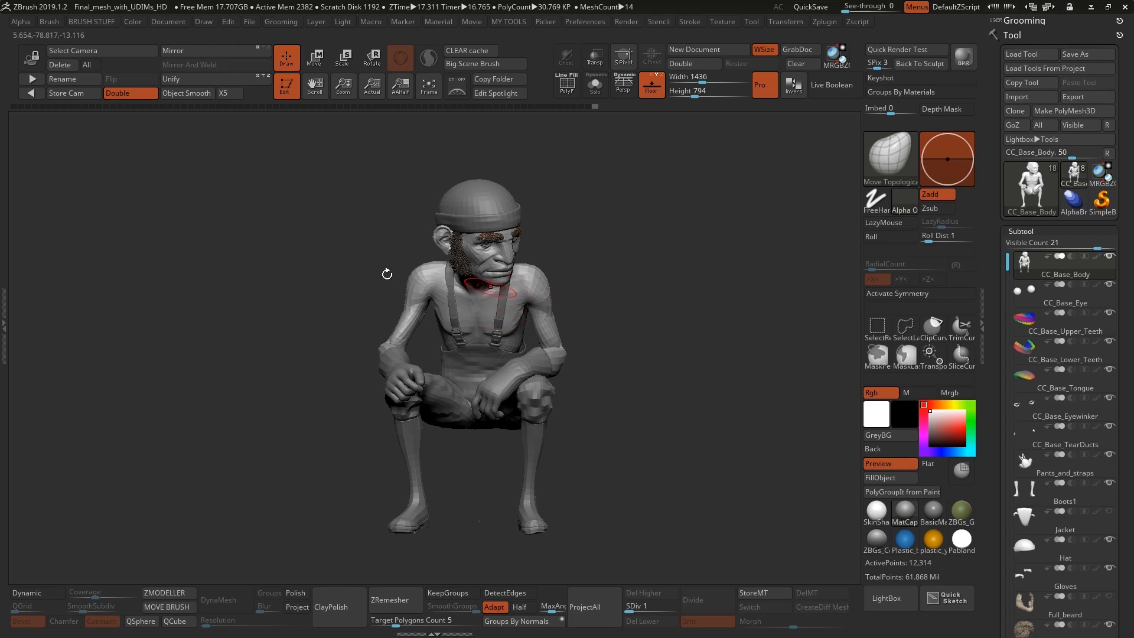
{"action": "left_click_drag", "start_coordinate": [568, 248], "coordinate": [615, 298]}
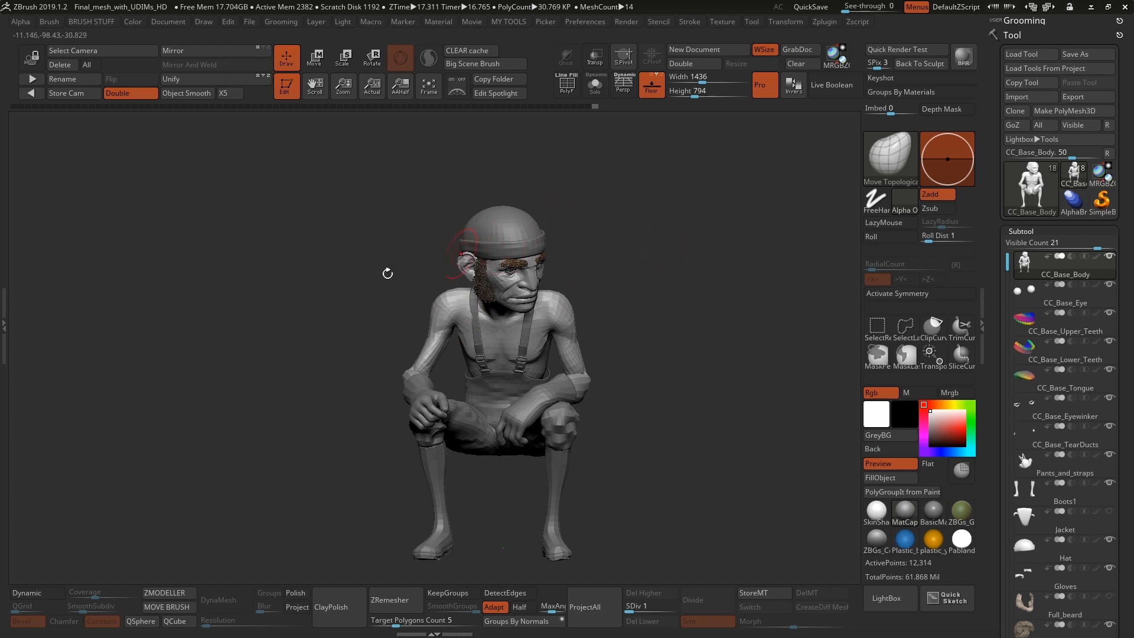
{"action": "right_click_drag", "start_coordinate": [447, 307], "coordinate": [480, 390]}
Step: Straighten the kinked shoulder strap on the chest in the Pants_and_straps subtool with the Move brush
{"action": "right_click_drag", "start_coordinate": [494, 350], "coordinate": [507, 376], "text": "ctrl"}
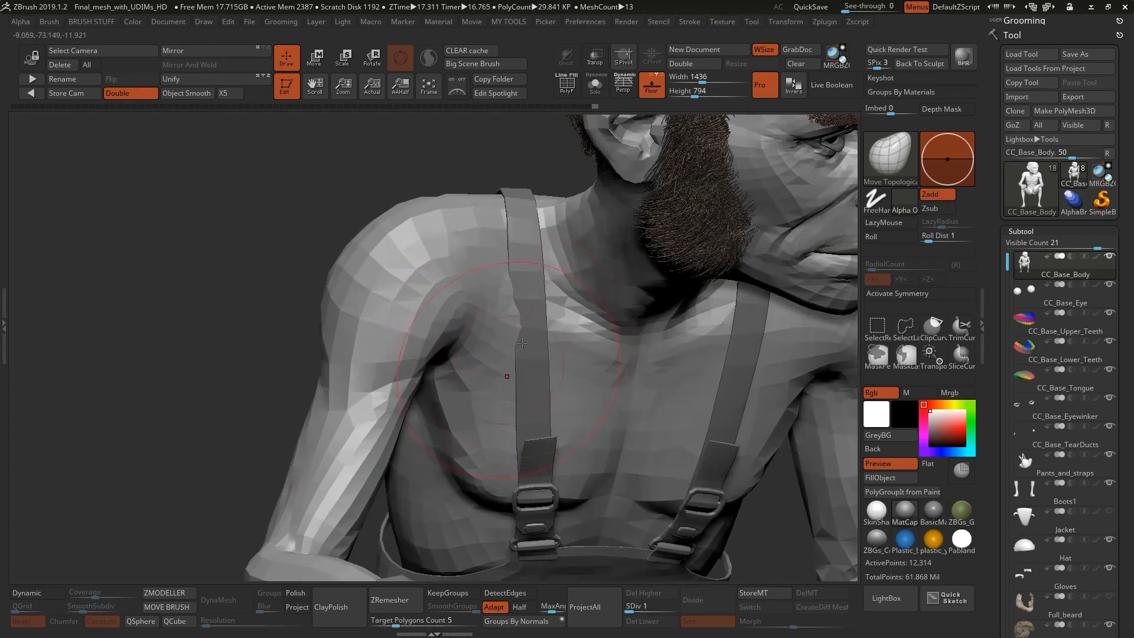
{"action": "left_click", "coordinate": [534, 297], "text": "alt"}
{"action": "key", "text": "alt+shift+s"}
{"action": "key", "text": "alt+shift+s"}
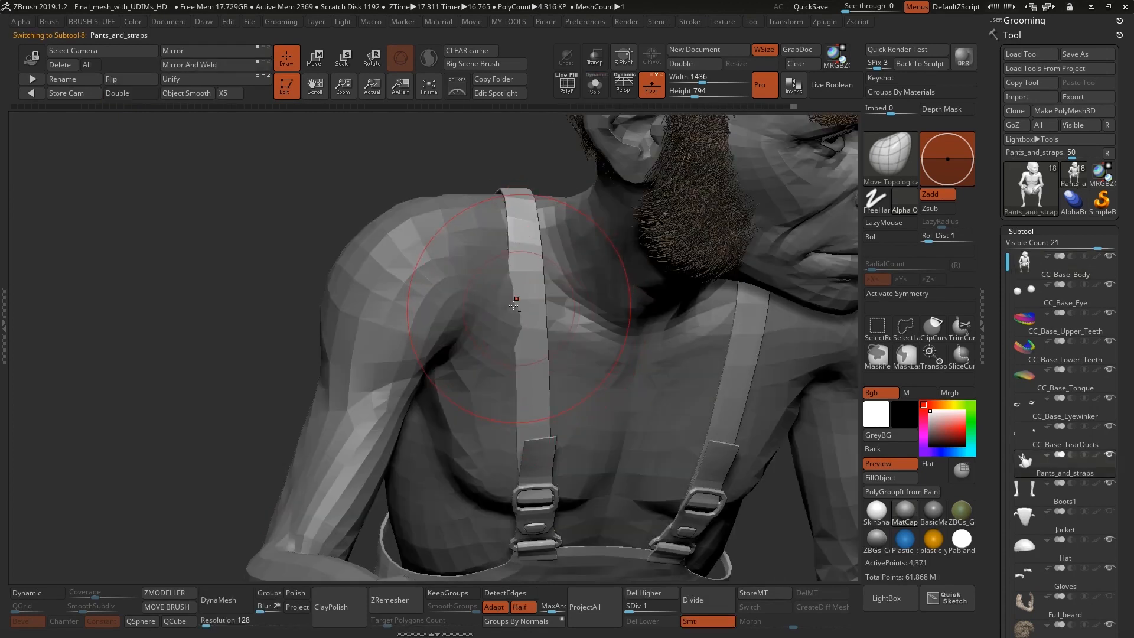
{"action": "key", "text": "b"}
{"action": "key", "text": "m"}
{"action": "key", "text": "v"}
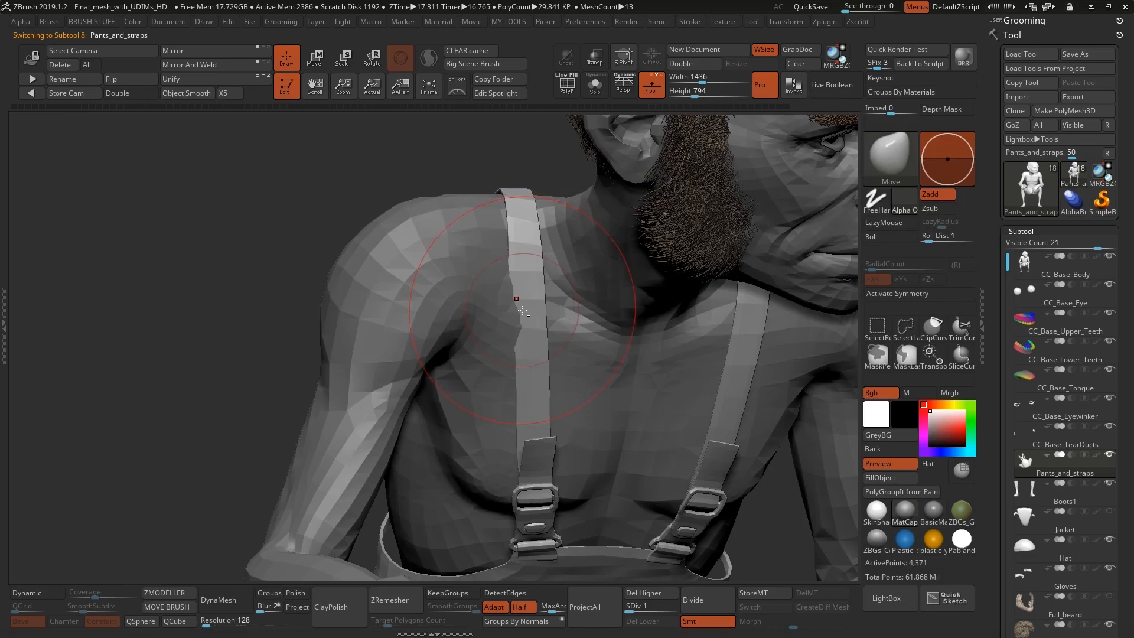
{"action": "left_click_drag", "start_coordinate": [522, 315], "coordinate": [522, 319], "text": "alt"}
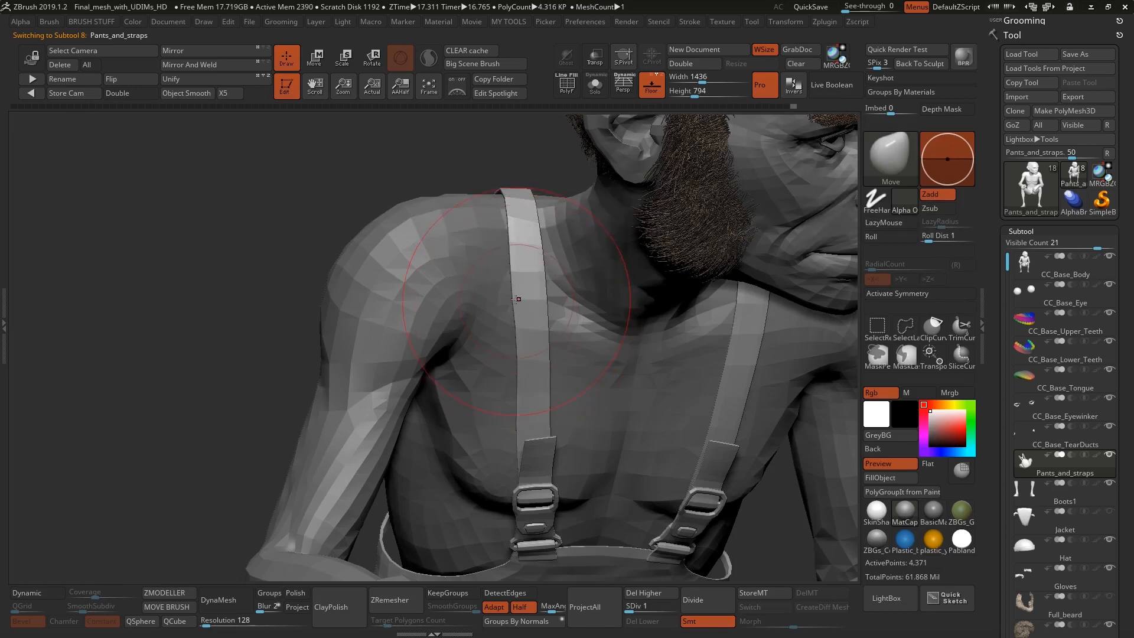
{"action": "right_click_drag", "start_coordinate": [517, 299], "coordinate": [527, 297]}
{"action": "left_click_drag", "start_coordinate": [527, 292], "coordinate": [524, 295], "text": "alt"}
Step: Review the corrected crouching pose from the front and the side
{"action": "right_click_drag", "start_coordinate": [546, 390], "coordinate": [526, 319], "text": "ctrl"}
{"action": "right_click_drag", "start_coordinate": [659, 449], "coordinate": [473, 289], "text": "ctrl"}
{"action": "right_click_drag", "start_coordinate": [671, 309], "coordinate": [640, 287]}
{"action": "right_click_drag", "start_coordinate": [593, 259], "coordinate": [607, 314], "text": "ctrl"}
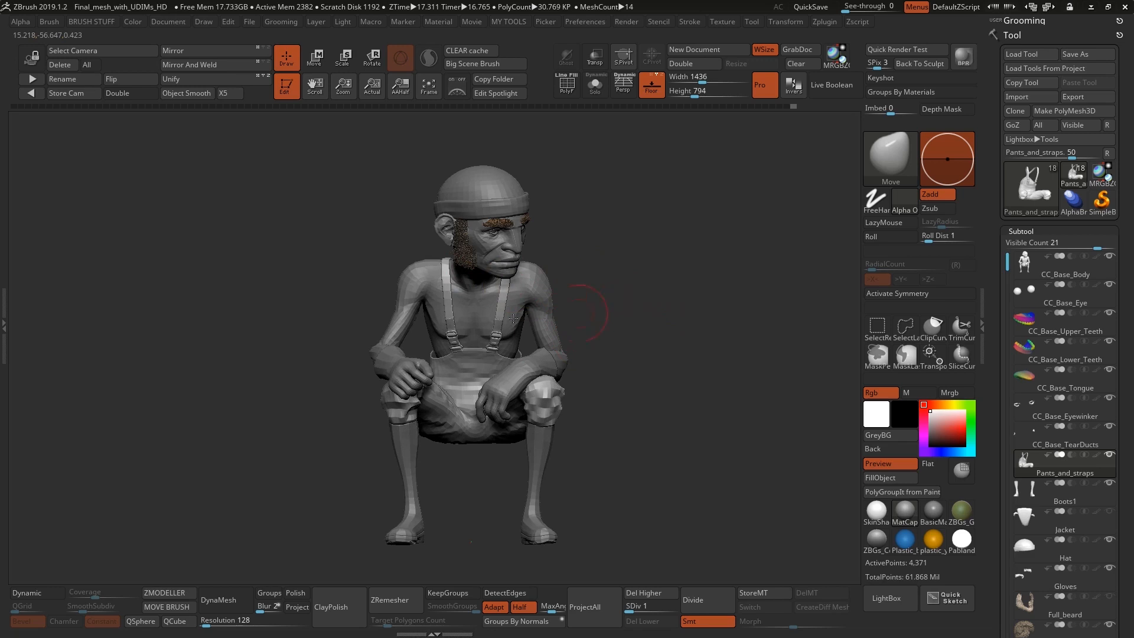
{"action": "right_click_drag", "start_coordinate": [640, 289], "coordinate": [554, 300]}
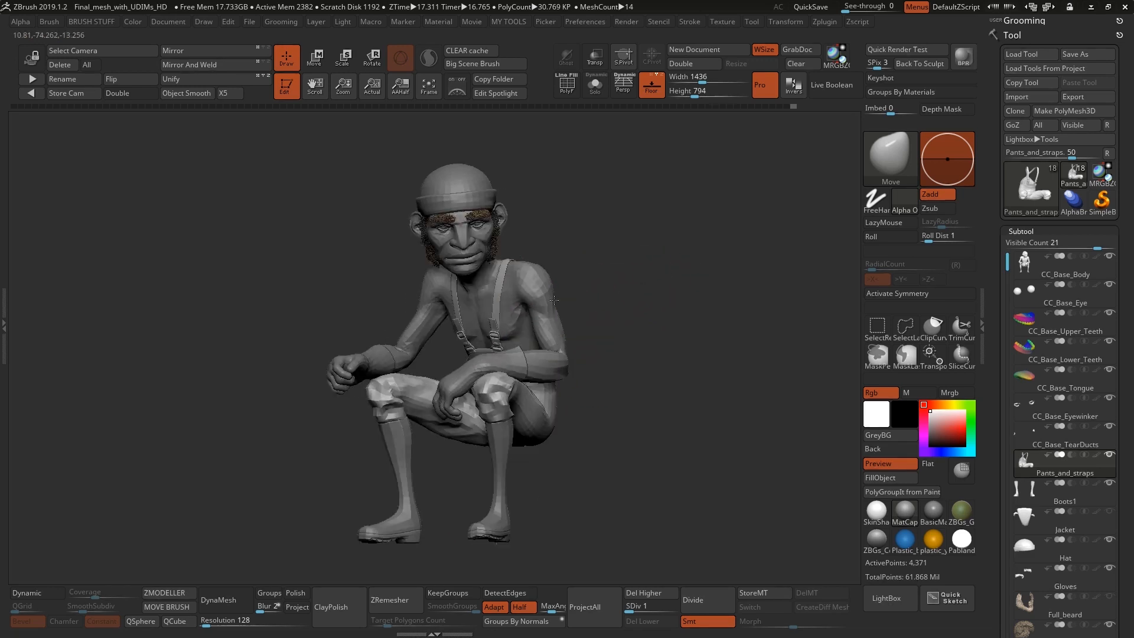
{"action": "right_click_drag", "start_coordinate": [705, 220], "coordinate": [728, 228]}
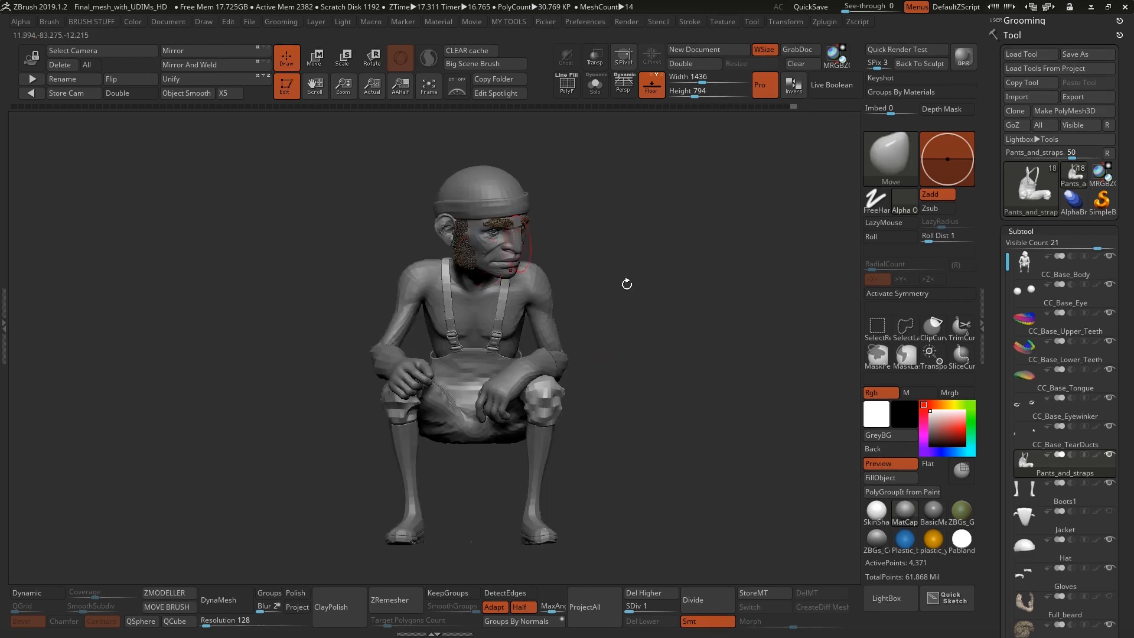
{"action": "mouse_move", "coordinate": [689, 287]}
{"action": "right_mouse_down"}
{"action": "mouse_move", "coordinate": [638, 265]}
{"action": "mouse_move", "coordinate": [681, 286]}
{"action": "mouse_move", "coordinate": [644, 286]}
{"action": "mouse_move", "coordinate": [683, 276]}
{"action": "mouse_move", "coordinate": [680, 244]}
{"action": "mouse_move", "coordinate": [671, 271]}
{"action": "right_mouse_up"}
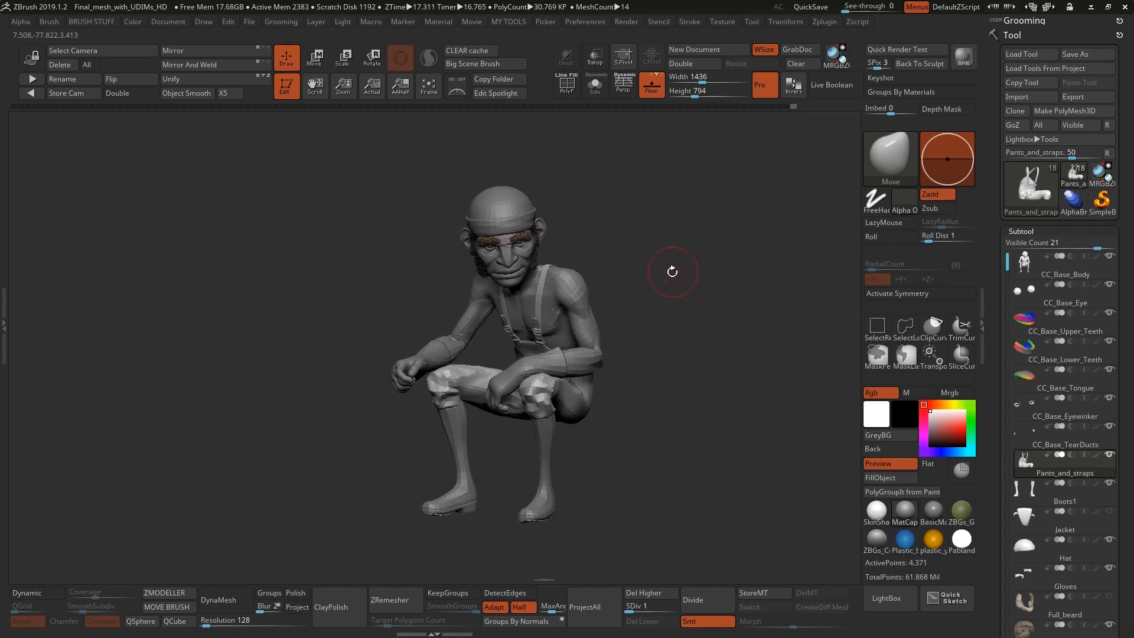
{"action": "right_click", "coordinate": [672, 272]}
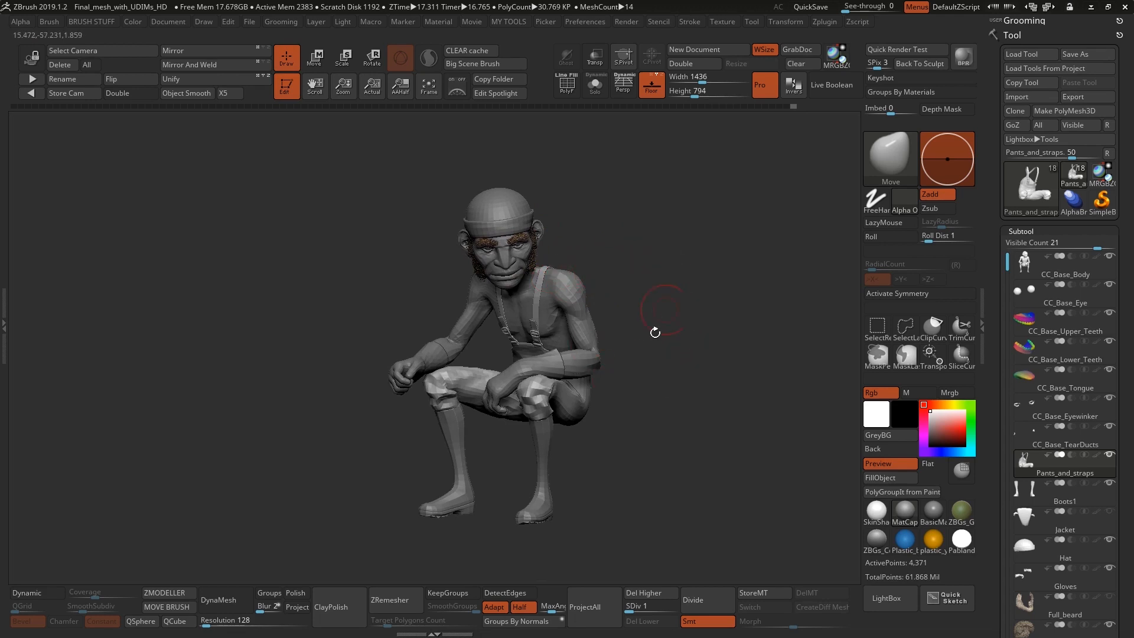
{"action": "left_click_drag", "start_coordinate": [662, 268], "coordinate": [681, 277]}
{"action": "right_click_drag", "start_coordinate": [698, 291], "coordinate": [693, 286], "text": "ctrl"}
{"action": "right_click", "coordinate": [693, 286]}
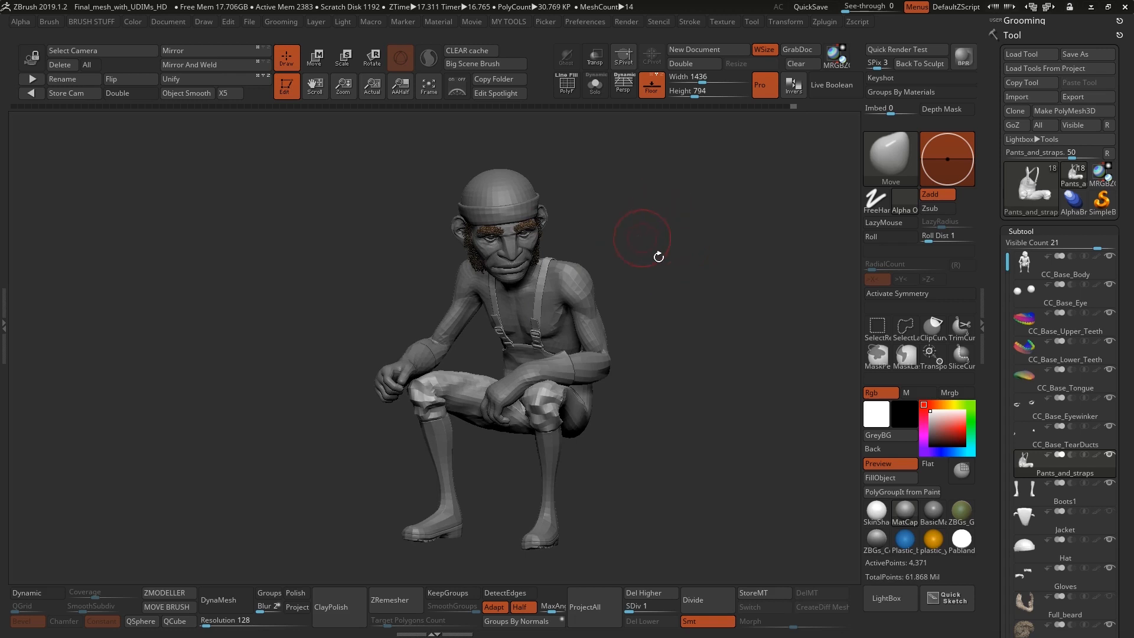
{"action": "right_click_drag", "start_coordinate": [537, 258], "coordinate": [651, 249]}
{"action": "right_click", "coordinate": [624, 243]}
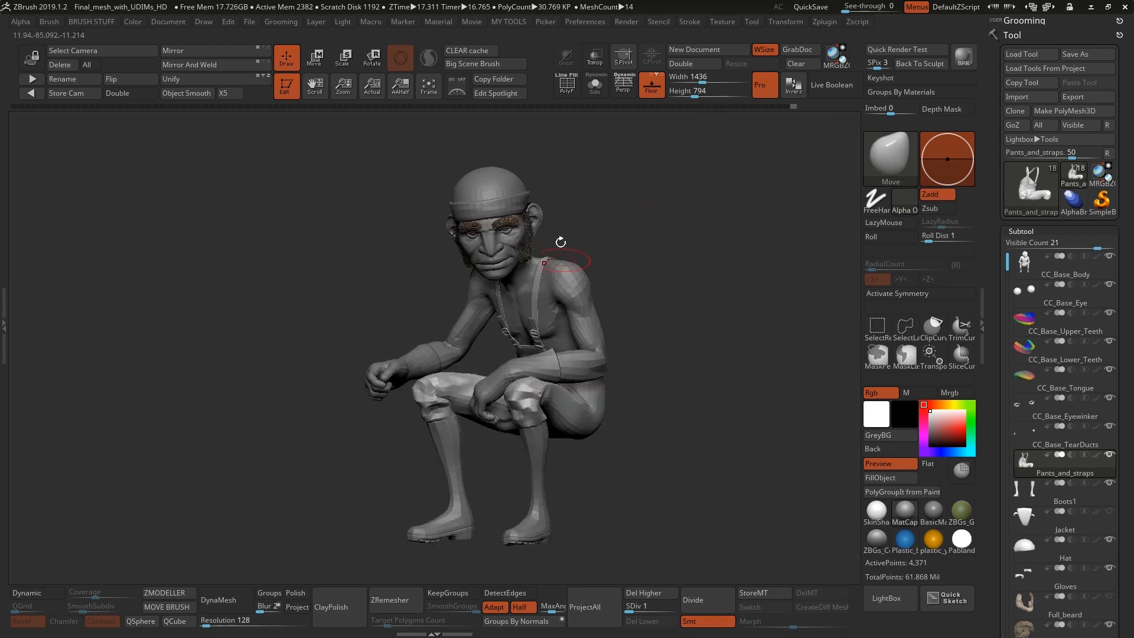
{"action": "right_click_drag", "start_coordinate": [648, 296], "coordinate": [657, 262]}
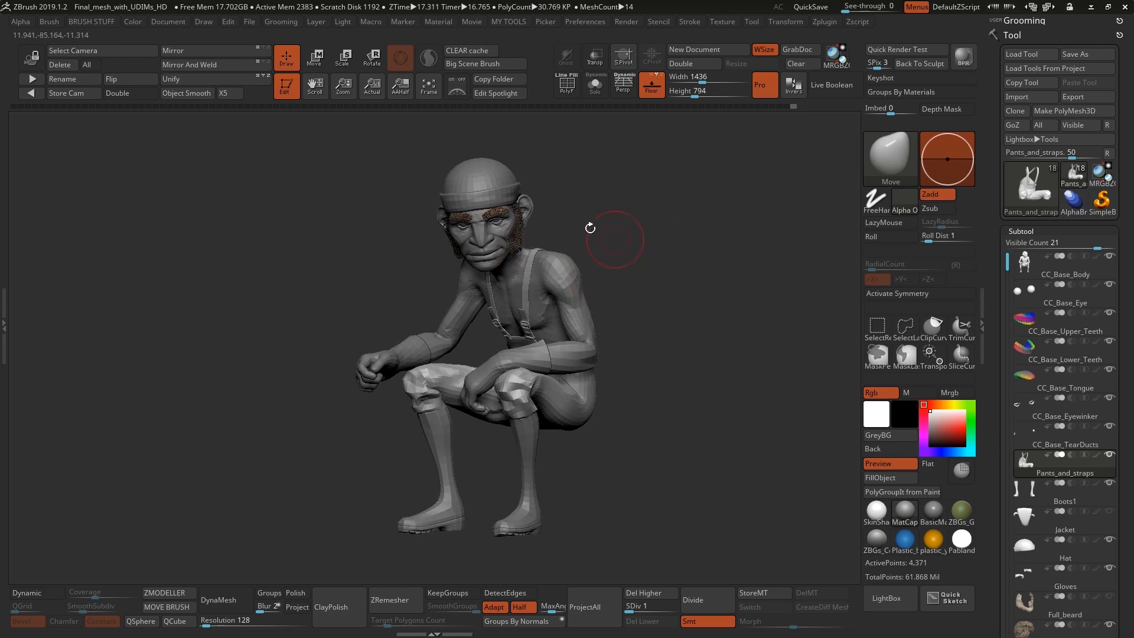
{"action": "right_click_drag", "start_coordinate": [627, 224], "coordinate": [653, 228]}
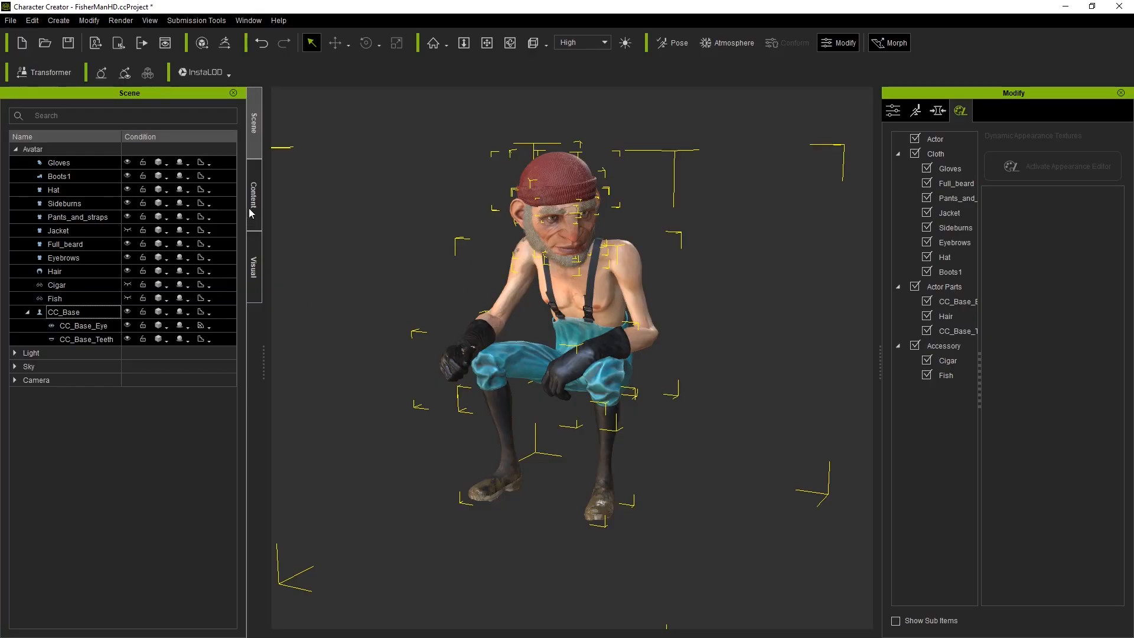
Step: Switch to Character Creator and apply the custom fisherman2 pose to the character
{"action": "left_click", "coordinate": [253, 201]}
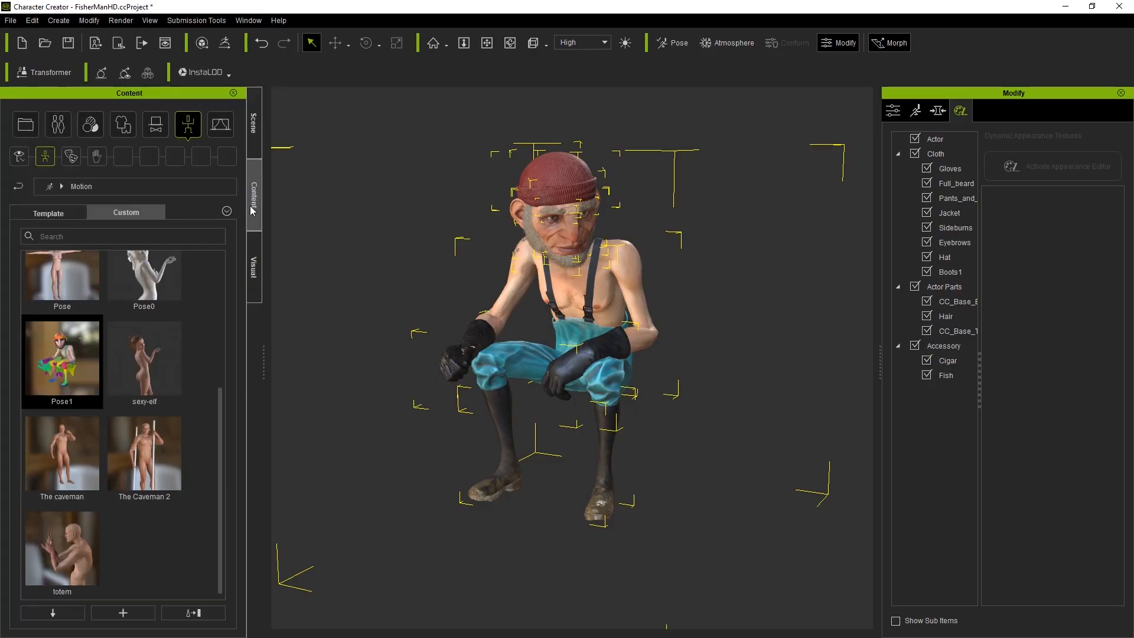
{"action": "scroll", "coordinate": [177, 337], "scroll_direction": "up", "scroll_amount": 3}
{"action": "left_click_drag", "start_coordinate": [157, 399], "coordinate": [483, 283]}
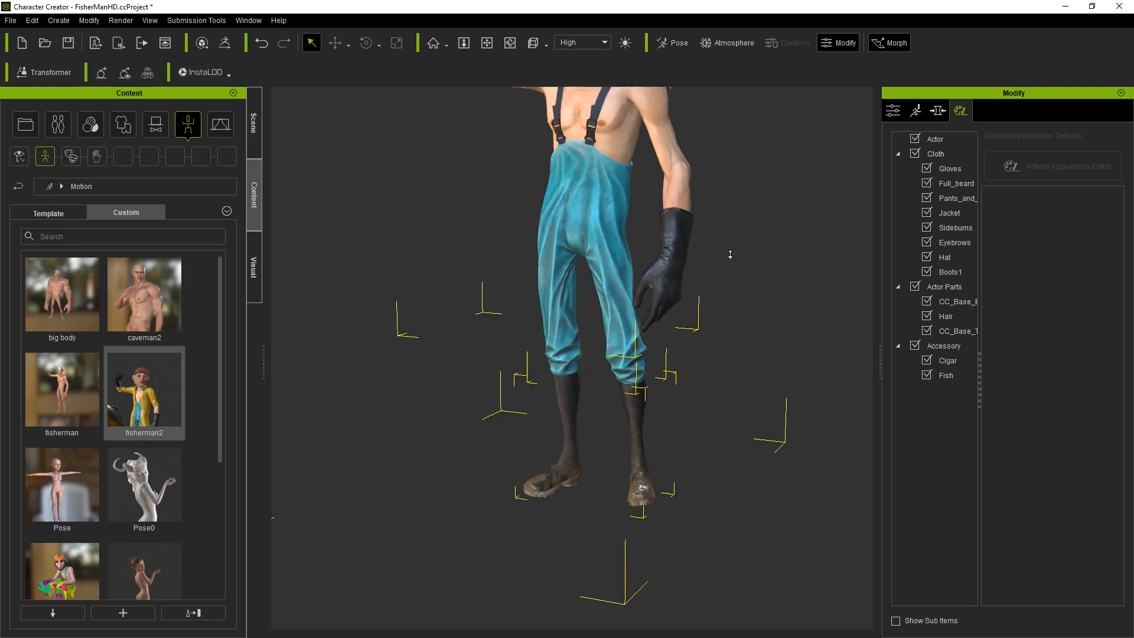
{"action": "middle_click_drag", "start_coordinate": [730, 254], "coordinate": [637, 268]}
{"action": "left_click", "coordinate": [604, 212]}
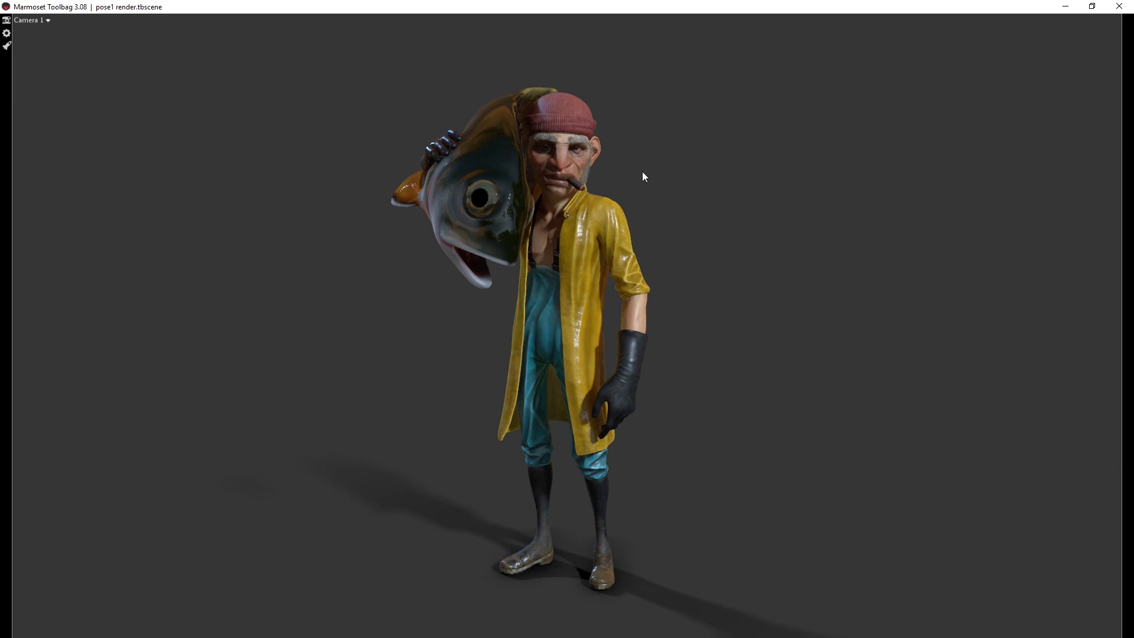
Step: Switch to the pose1 render scene in Marmoset Toolbag and examine the standing fisherman and fish from the front and side
{"action": "left_click_drag", "start_coordinate": [796, 229], "coordinate": [683, 214]}
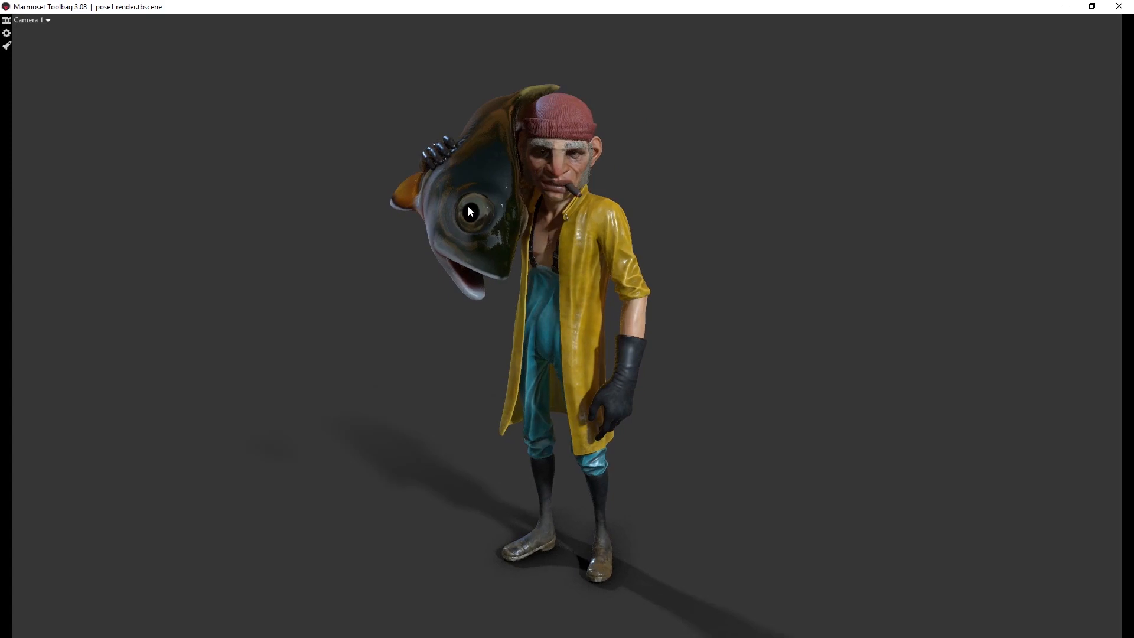
{"action": "left_click_drag", "start_coordinate": [363, 162], "coordinate": [671, 160]}
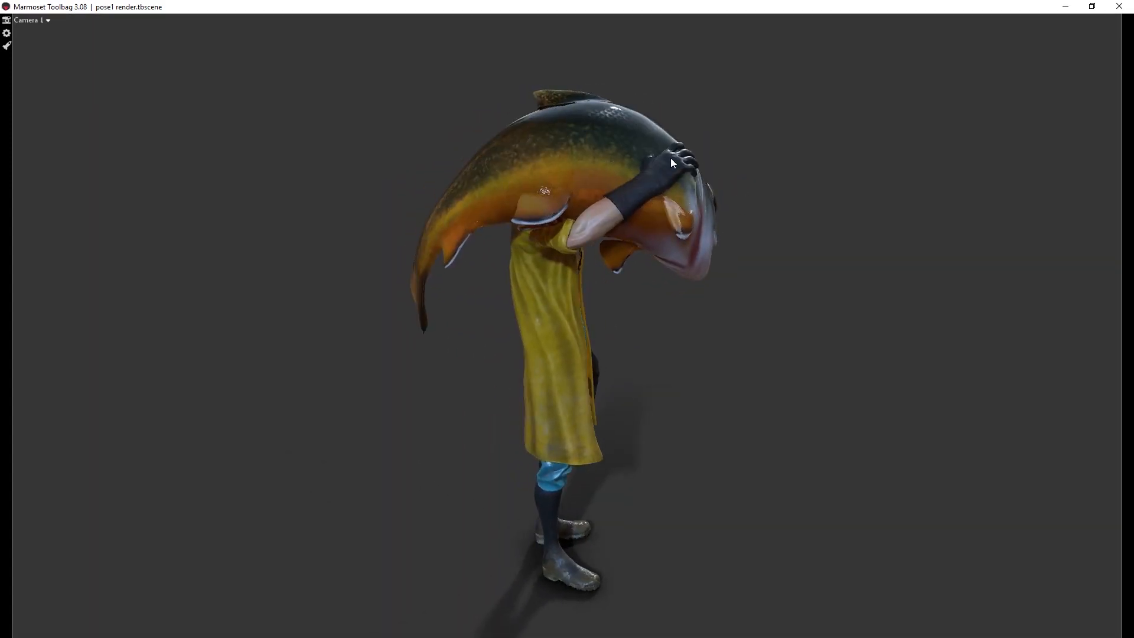
{"action": "left_click_drag", "start_coordinate": [438, 198], "coordinate": [644, 222]}
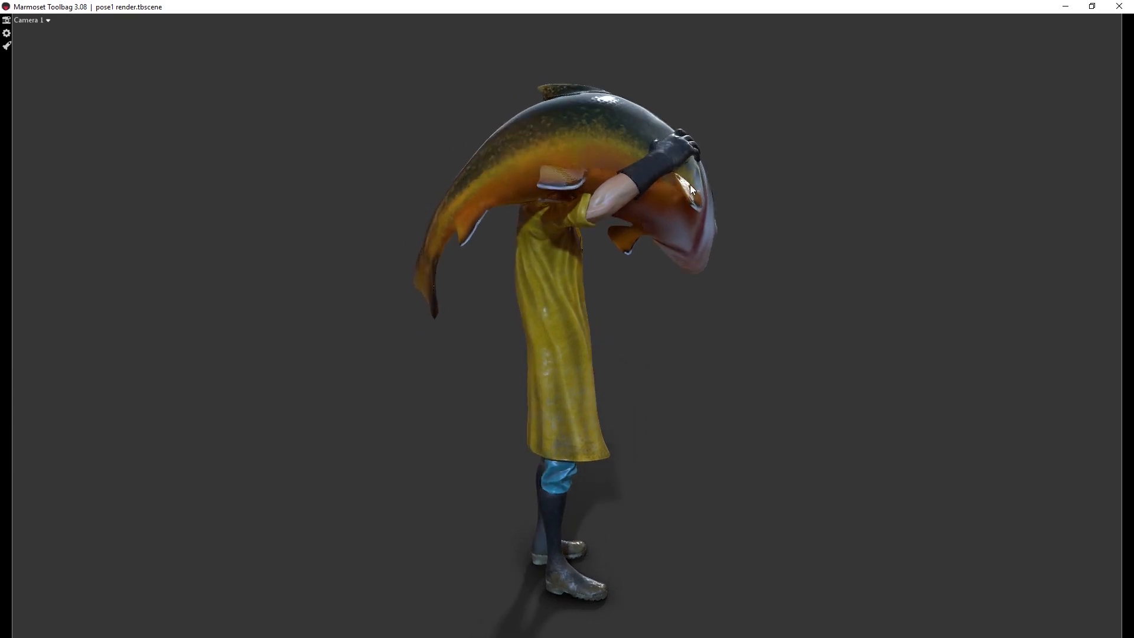
{"action": "left_click_drag", "start_coordinate": [373, 155], "coordinate": [659, 172]}
{"action": "left_click_drag", "start_coordinate": [552, 247], "coordinate": [514, 224]}
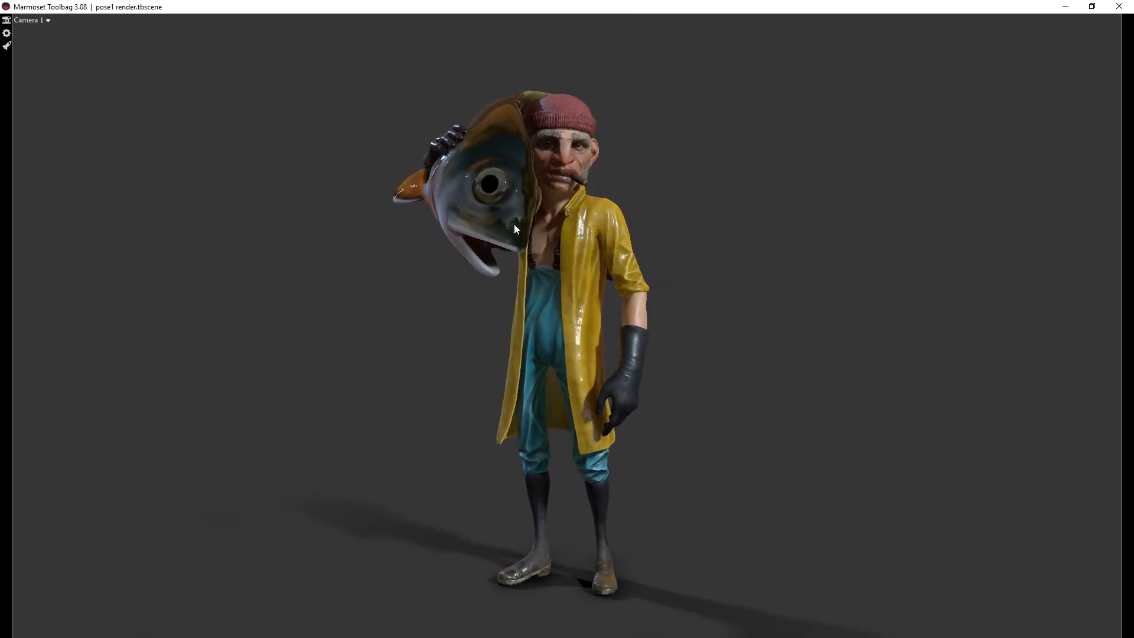
{"action": "left_click_drag", "start_coordinate": [651, 258], "coordinate": [592, 218]}
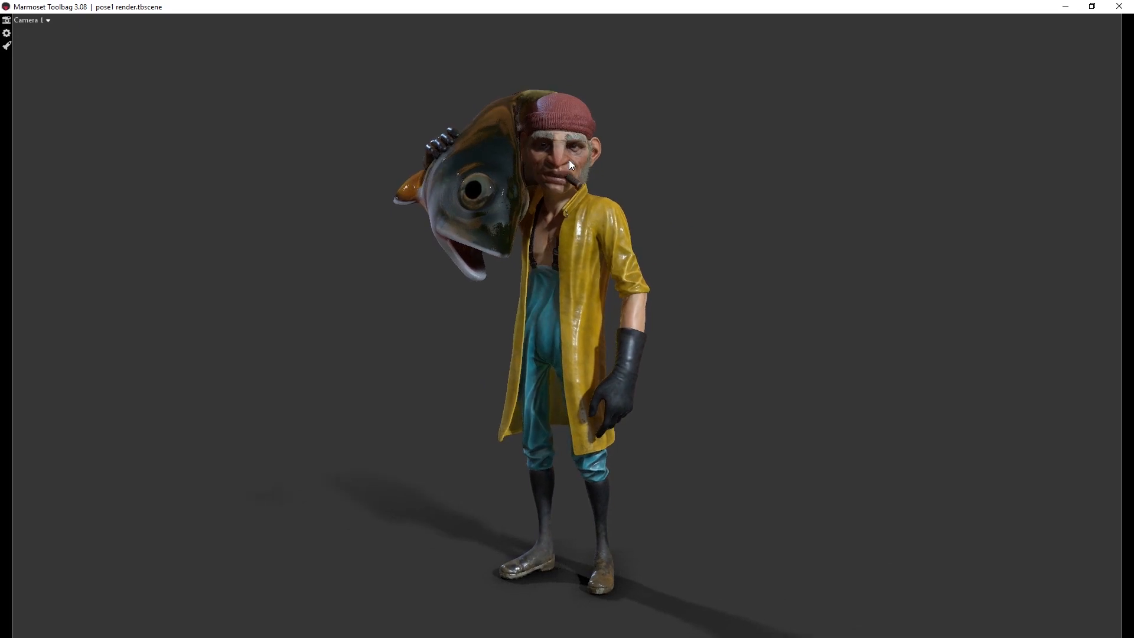
Step: Inspect the face, beanie, raincoat and fish head of the standing fisherman at closer range
{"action": "scroll", "coordinate": [562, 128], "scroll_direction": "up", "scroll_amount": 3}
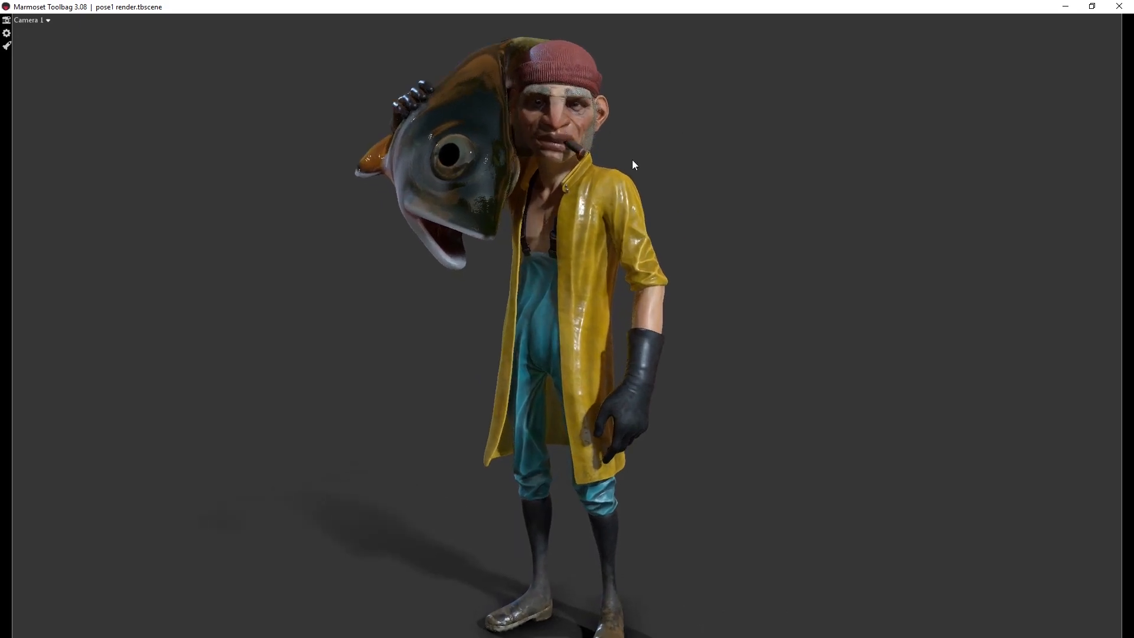
{"action": "left_click_drag", "start_coordinate": [686, 111], "coordinate": [556, 88]}
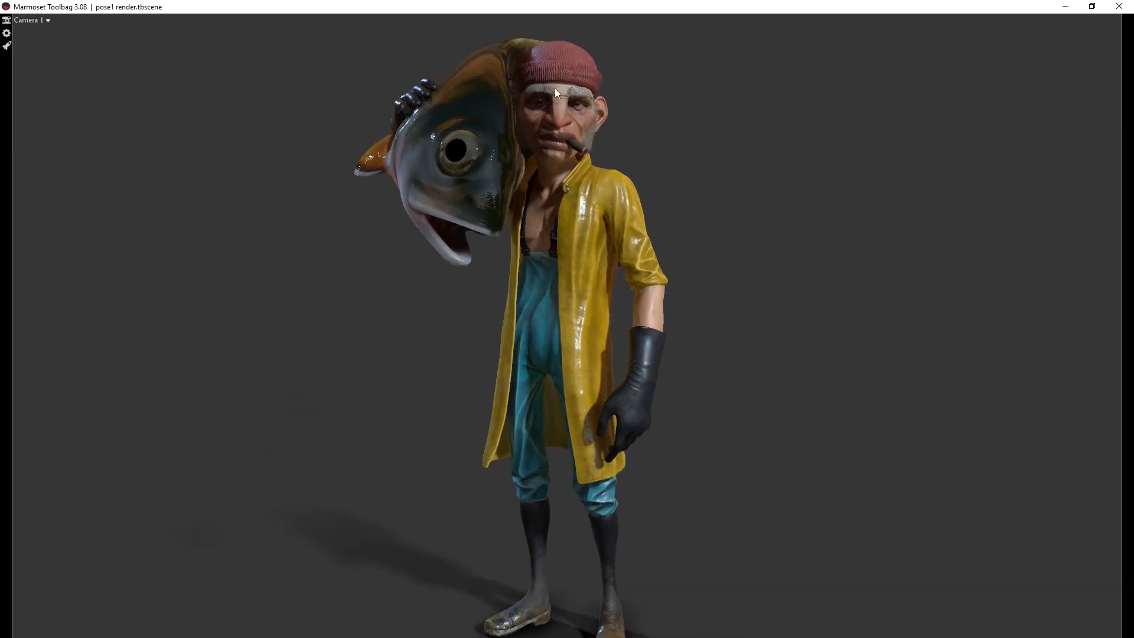
{"action": "left_click_drag", "start_coordinate": [696, 142], "coordinate": [660, 163]}
{"action": "left_click_drag", "start_coordinate": [584, 161], "coordinate": [532, 146]}
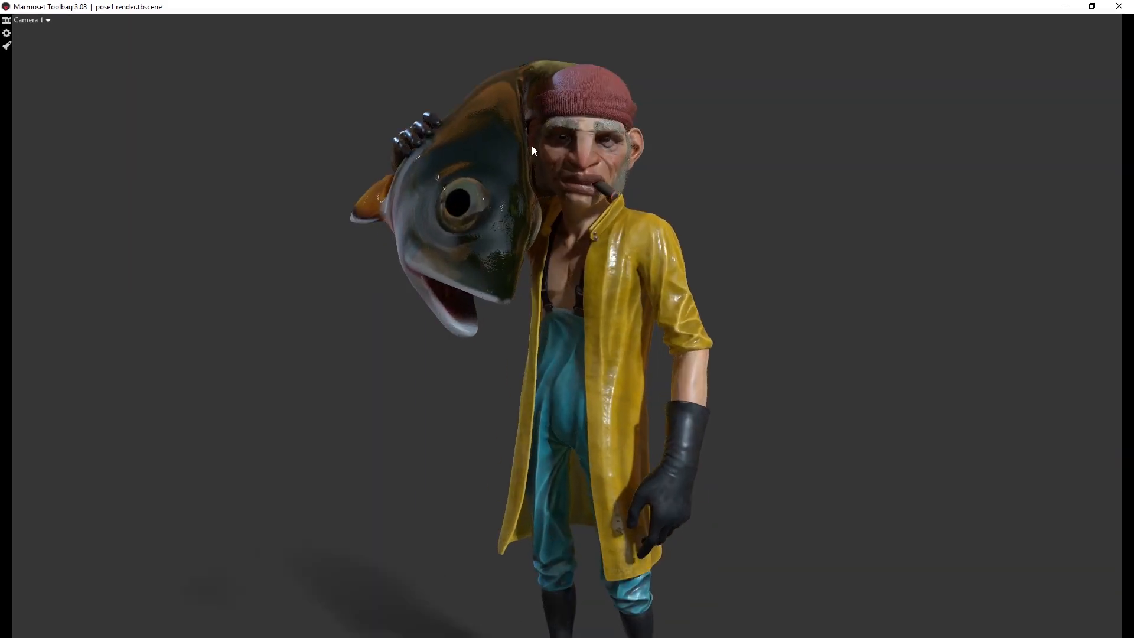
{"action": "left_click_drag", "start_coordinate": [746, 148], "coordinate": [671, 129], "text": "shift"}
{"action": "scroll", "coordinate": [597, 77], "scroll_direction": "up", "scroll_amount": 3}
{"action": "left_click_drag", "start_coordinate": [589, 74], "coordinate": [738, 257]}
{"action": "scroll", "coordinate": [640, 241], "scroll_direction": "up", "scroll_amount": 5}
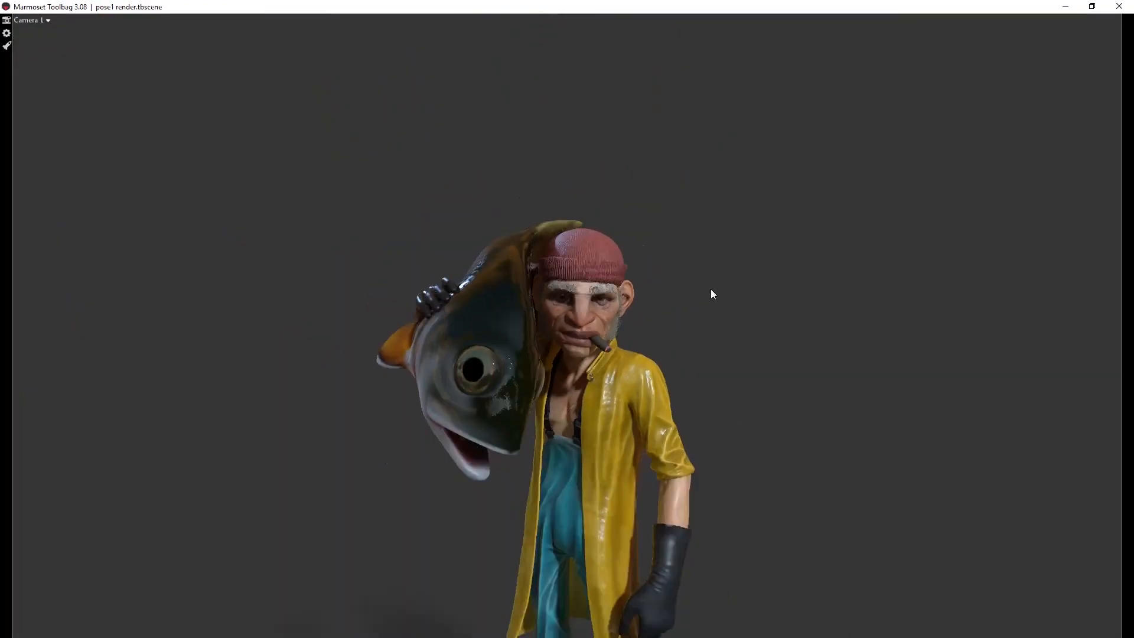
Step: Review the full standing figure with the fish on his shoulder from slightly varied front angles
{"action": "mouse_move", "coordinate": [710, 289]}
{"action": "left_mouse_down"}
{"action": "mouse_move", "coordinate": [715, 267]}
{"action": "mouse_move", "coordinate": [722, 276]}
{"action": "mouse_move", "coordinate": [870, 274]}
{"action": "mouse_move", "coordinate": [750, 312]}
{"action": "mouse_move", "coordinate": [509, 312]}
{"action": "mouse_move", "coordinate": [703, 316]}
{"action": "mouse_move", "coordinate": [691, 292]}
{"action": "left_mouse_up"}
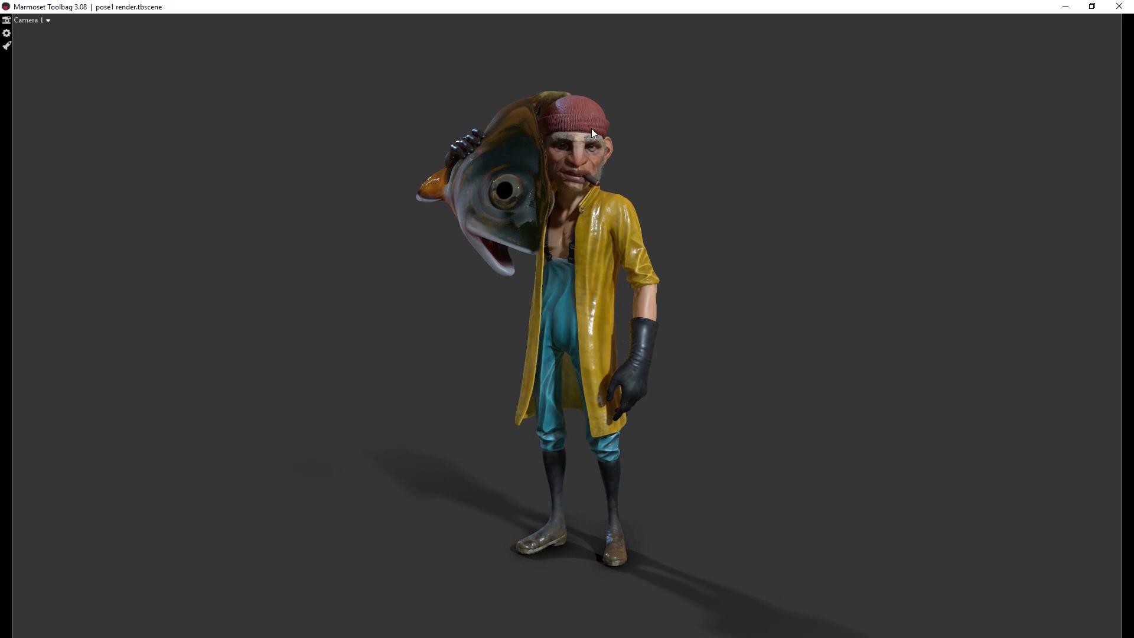
{"action": "left_click_drag", "start_coordinate": [717, 381], "coordinate": [688, 367]}
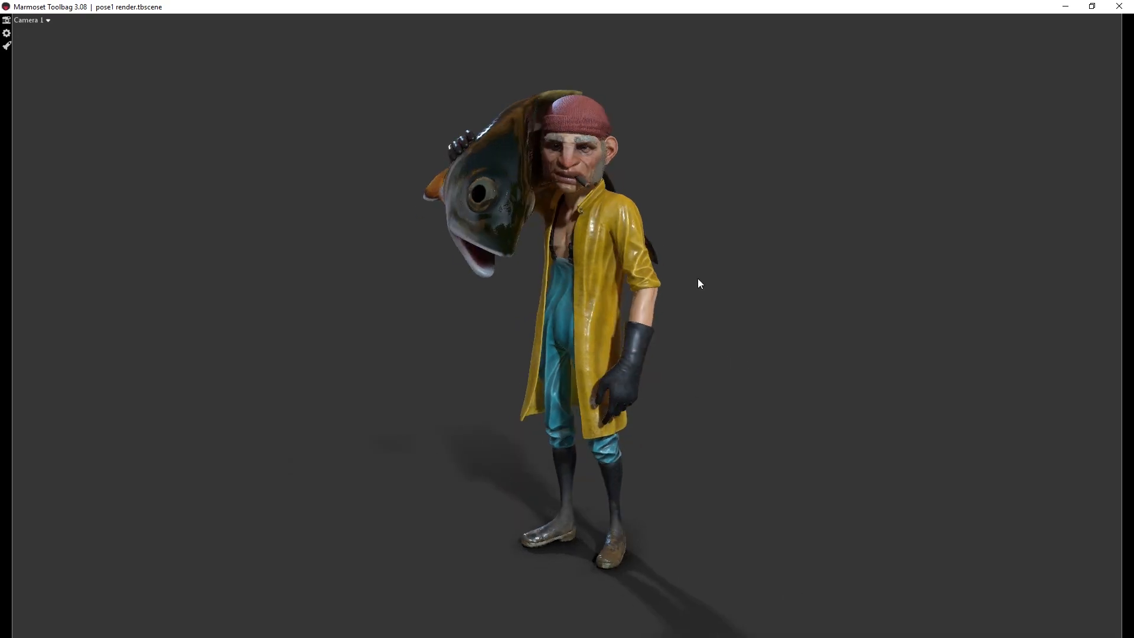
{"action": "left_click_drag", "start_coordinate": [698, 279], "coordinate": [704, 273]}
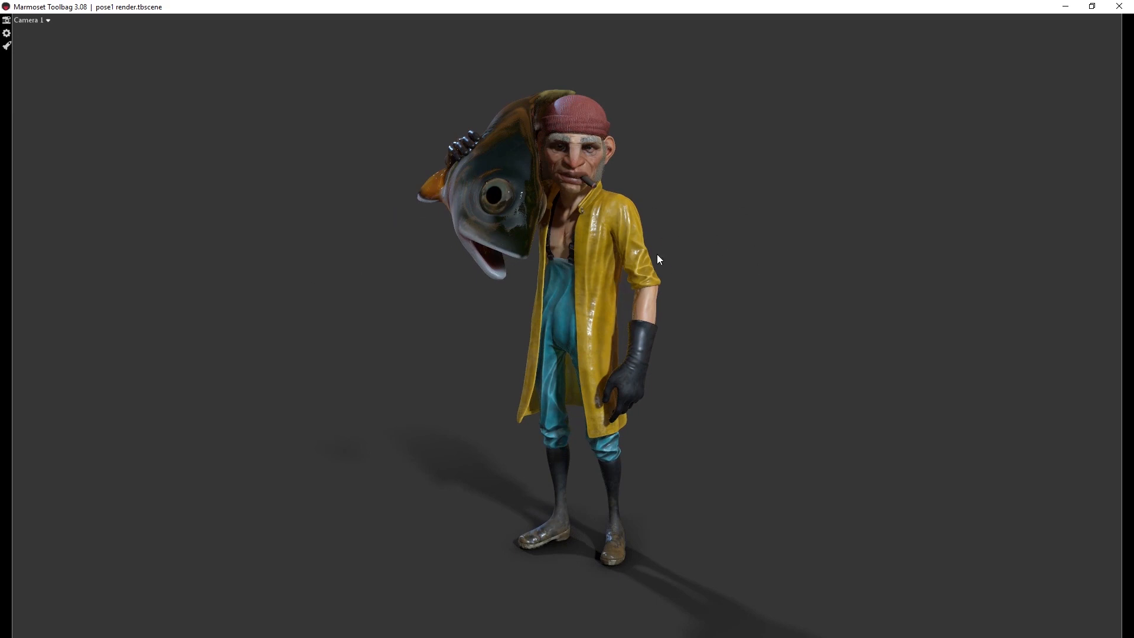
{"action": "left_click_drag", "start_coordinate": [514, 217], "coordinate": [551, 185]}
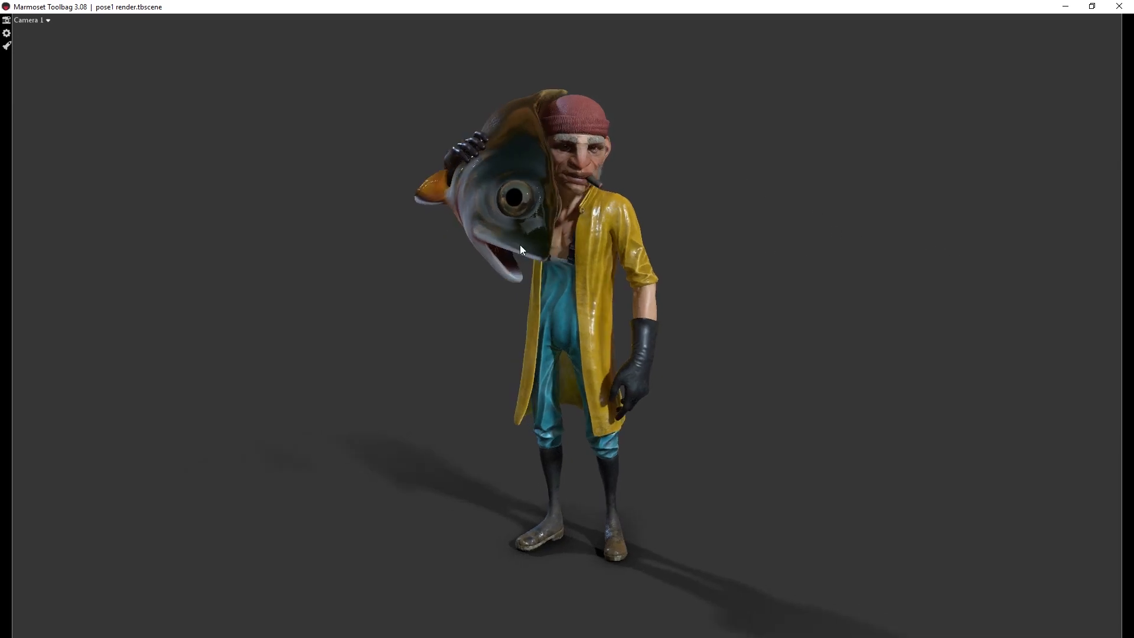
{"action": "left_click_drag", "start_coordinate": [733, 224], "coordinate": [556, 167]}
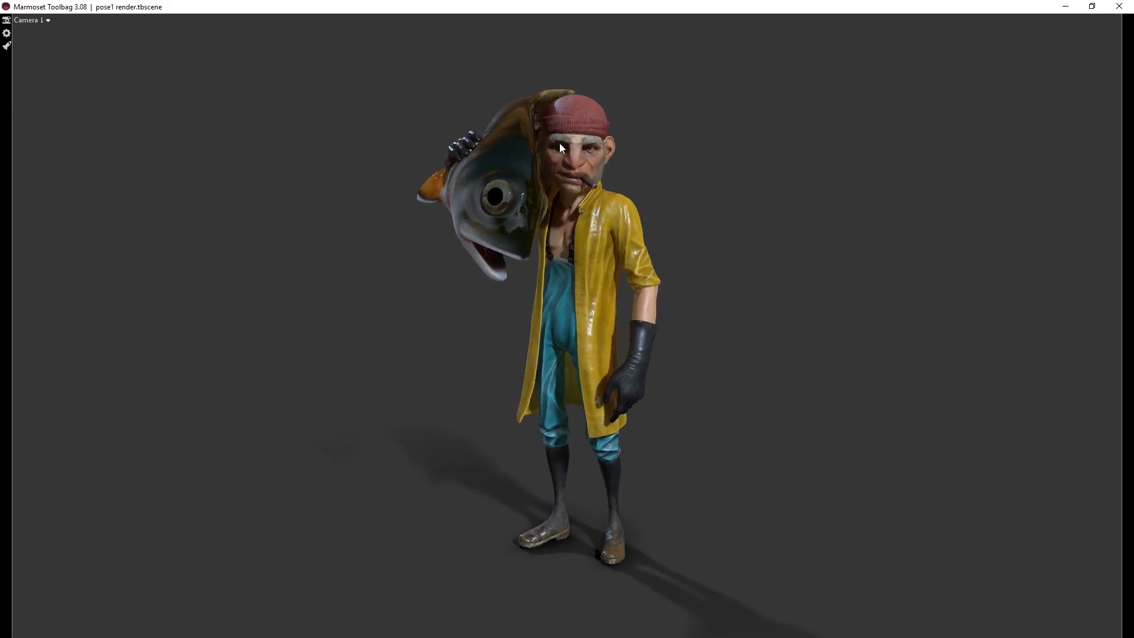
{"action": "middle_click_drag", "start_coordinate": [609, 267], "coordinate": [514, 292]}
Step: Switch to the pose2 render scene and examine the seated fisherman, stone block and fish from the front, side and above
{"action": "left_click_drag", "start_coordinate": [708, 255], "coordinate": [737, 178]}
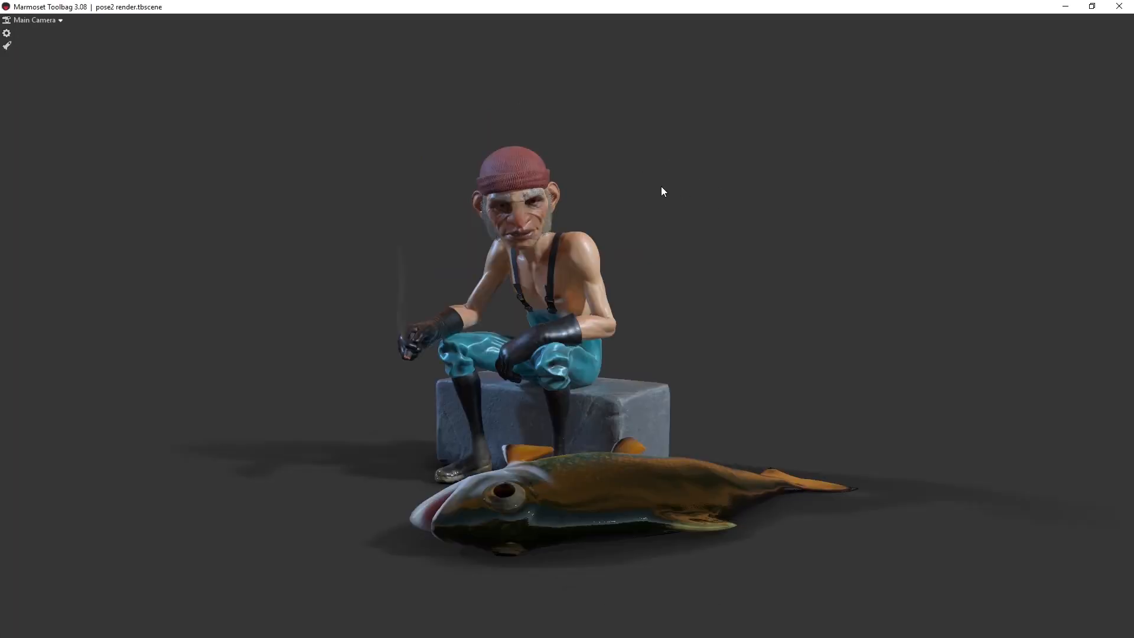
{"action": "left_click_drag", "start_coordinate": [742, 209], "coordinate": [622, 252]}
{"action": "left_click_drag", "start_coordinate": [588, 305], "coordinate": [608, 326]}
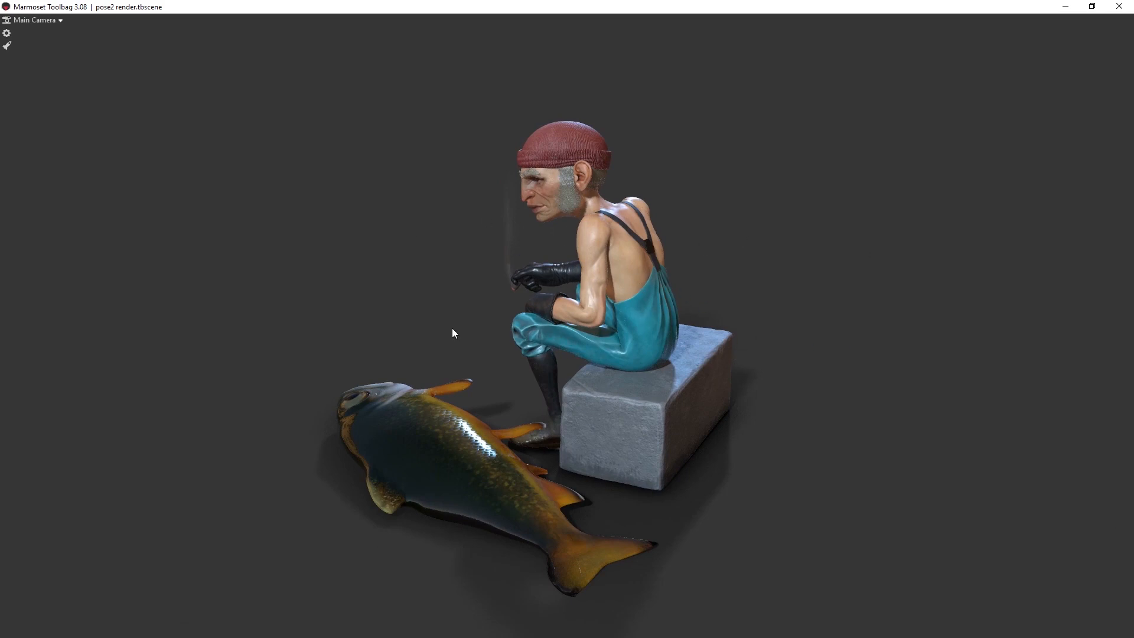
{"action": "left_click_drag", "start_coordinate": [407, 317], "coordinate": [598, 350]}
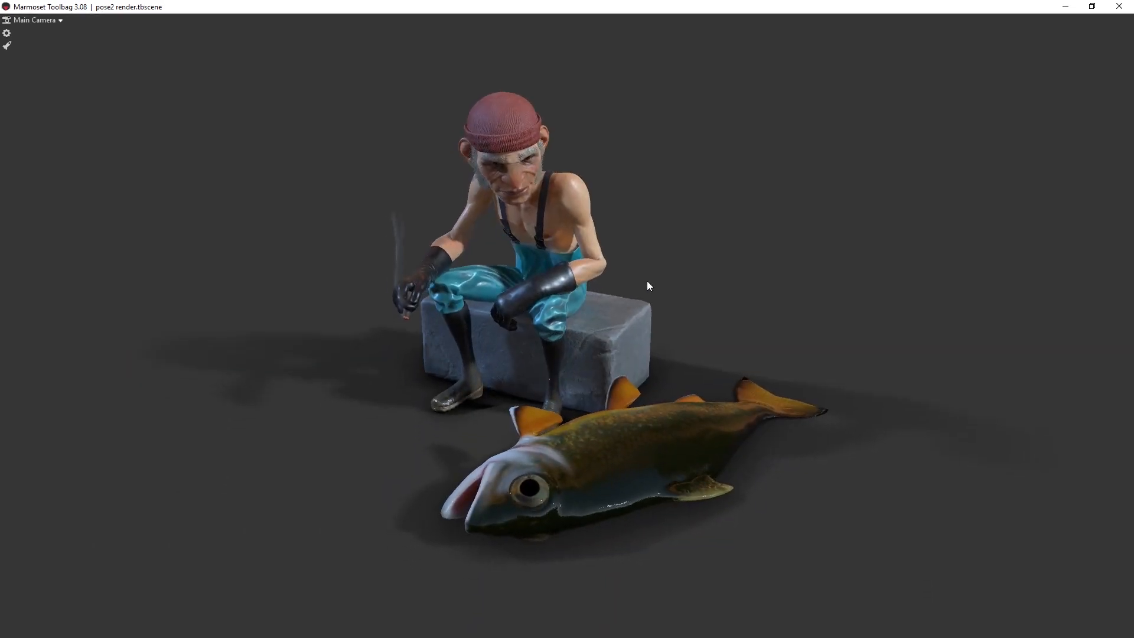
{"action": "right_click_drag", "start_coordinate": [739, 332], "coordinate": [728, 307]}
{"action": "left_click_drag", "start_coordinate": [736, 295], "coordinate": [700, 266]}
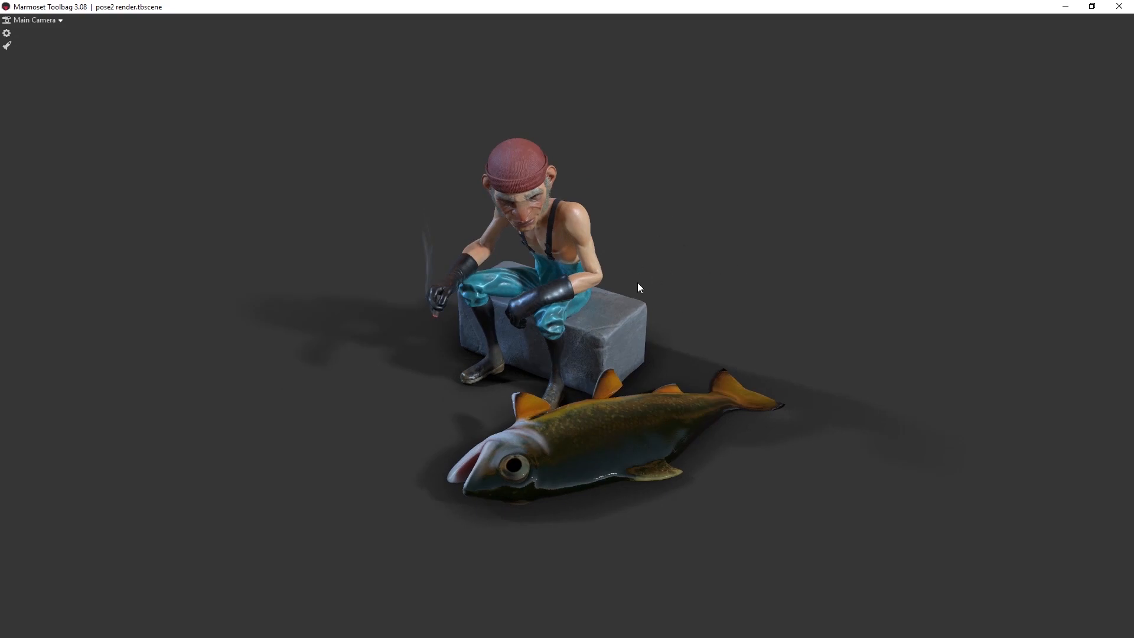
{"action": "left_click_drag", "start_coordinate": [543, 182], "coordinate": [462, 203]}
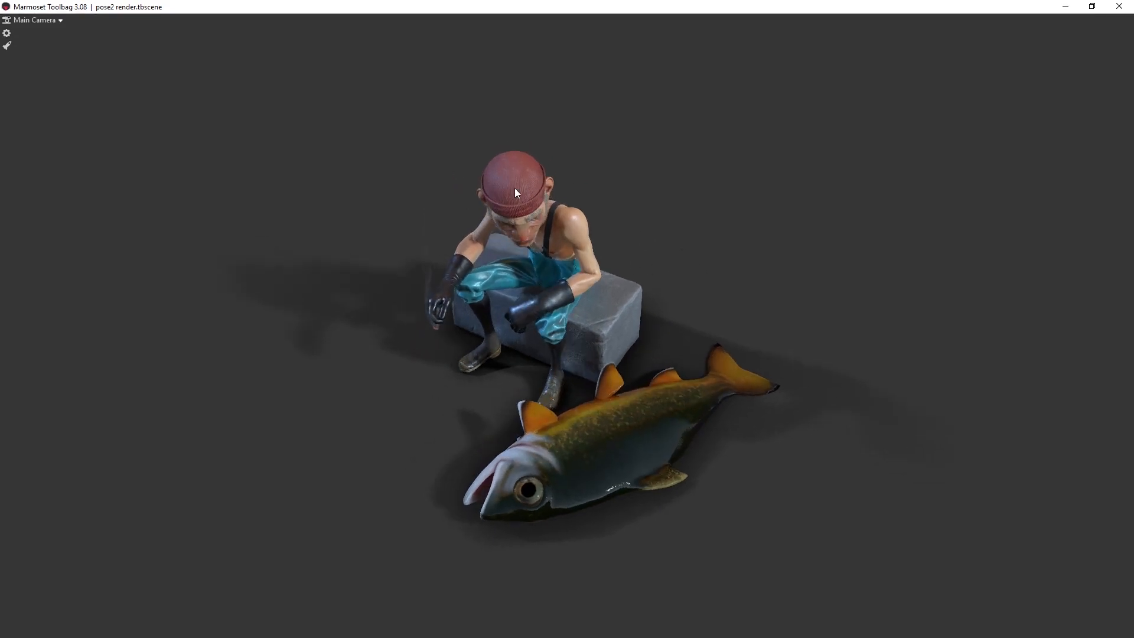
{"action": "left_click_drag", "start_coordinate": [584, 198], "coordinate": [569, 114]}
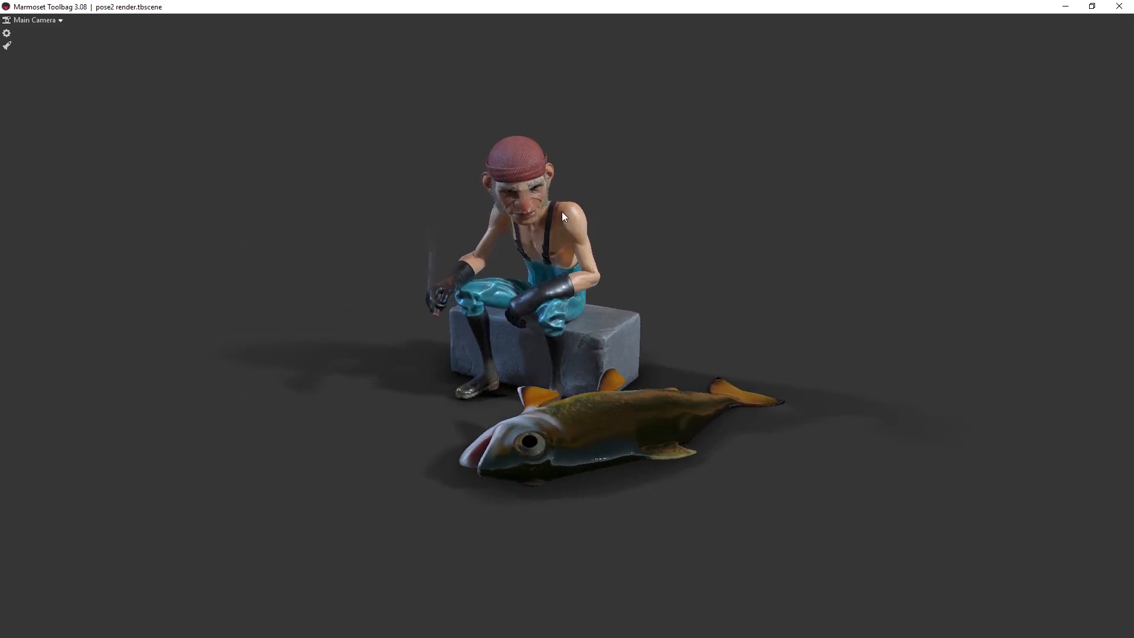
{"action": "right_click_drag", "start_coordinate": [561, 212], "coordinate": [640, 218]}
{"action": "left_click_drag", "start_coordinate": [627, 172], "coordinate": [708, 175]}
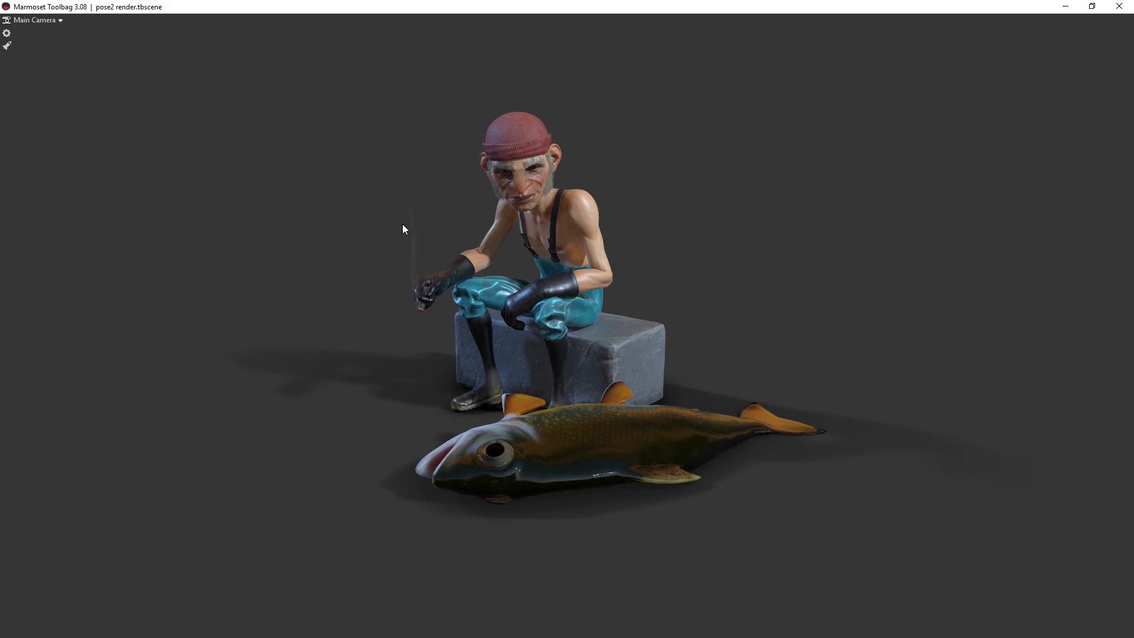
Step: Inspect the seated fisherman's face, straps and gloves up close in the pose2 render
{"action": "left_click_drag", "start_coordinate": [823, 271], "coordinate": [462, 255]}
{"action": "scroll", "coordinate": [597, 205], "scroll_direction": "up", "scroll_amount": 3}
{"action": "middle_click_drag", "start_coordinate": [555, 118], "coordinate": [598, 204]}
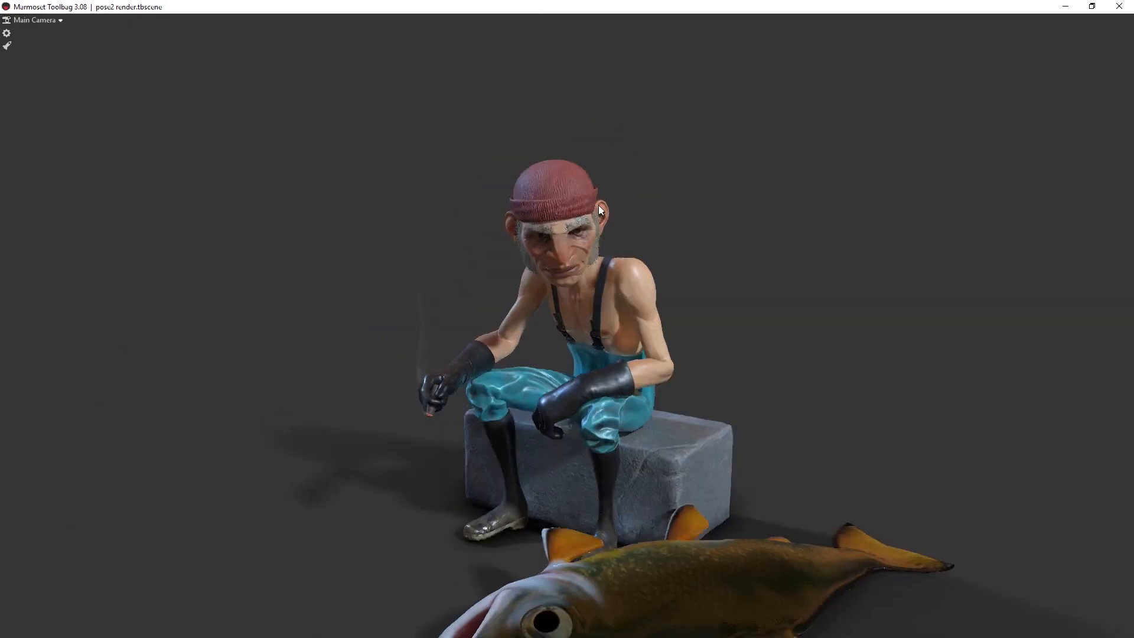
{"action": "left_click_drag", "start_coordinate": [598, 204], "coordinate": [628, 254]}
{"action": "middle_click_drag", "start_coordinate": [591, 199], "coordinate": [621, 267]}
{"action": "scroll", "coordinate": [675, 300], "scroll_direction": "up", "scroll_amount": 4}
{"action": "scroll", "coordinate": [675, 300], "scroll_direction": "up", "scroll_amount": 2}
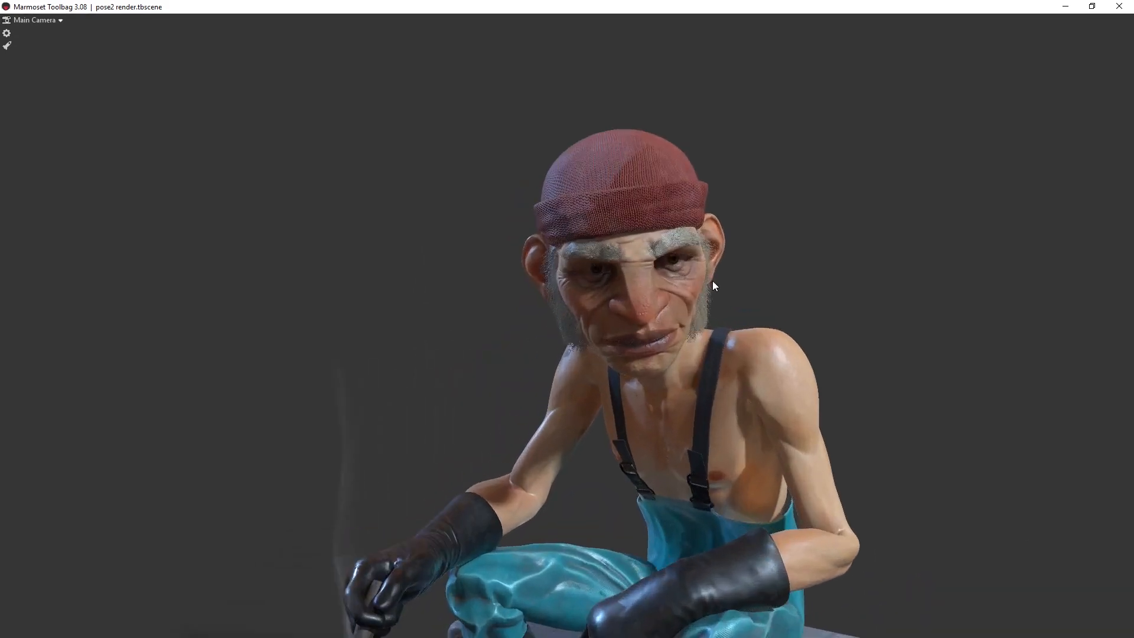
{"action": "middle_click_drag", "start_coordinate": [798, 261], "coordinate": [711, 243]}
{"action": "mouse_move", "coordinate": [711, 243]}
{"action": "left_mouse_down", "text": "shift"}
{"action": "mouse_move", "coordinate": [678, 232]}
{"action": "mouse_move", "coordinate": [718, 207]}
{"action": "mouse_move", "coordinate": [760, 215]}
{"action": "mouse_move", "coordinate": [717, 226]}
{"action": "left_mouse_up", "text": "shift"}
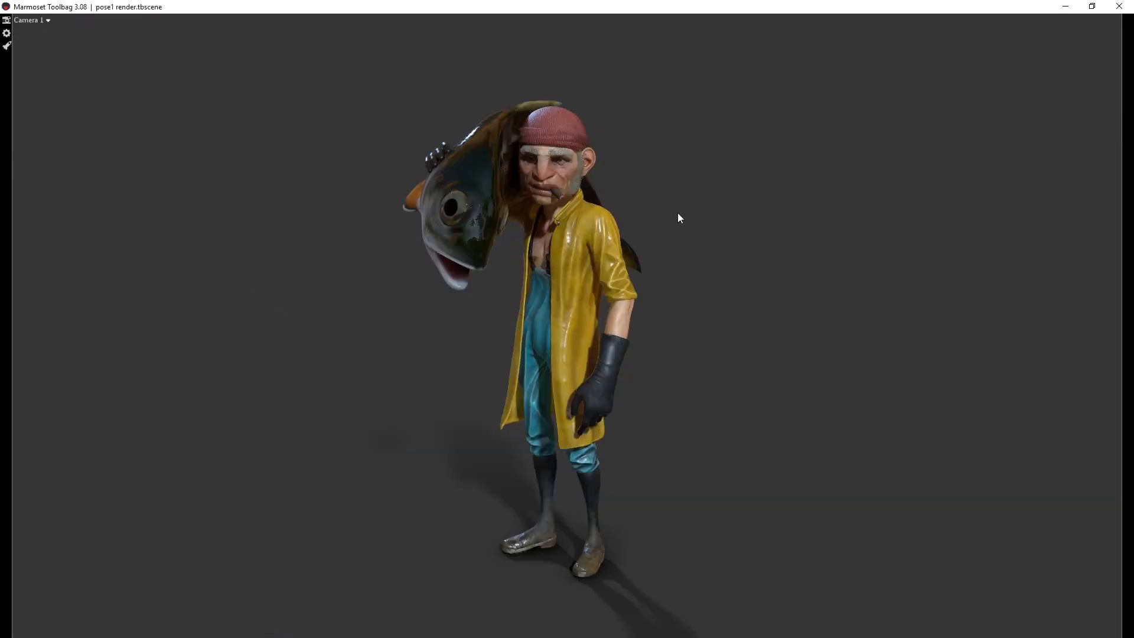
Step: Compare close views of the fisherman in the pose1 and pose2 render scenes, finishing on the full standing figure
{"action": "scroll", "coordinate": [678, 213], "scroll_direction": "up", "scroll_amount": 3}
{"action": "left_click_drag", "start_coordinate": [678, 213], "coordinate": [704, 212]}
{"action": "scroll", "coordinate": [721, 246], "scroll_direction": "up", "scroll_amount": 2}
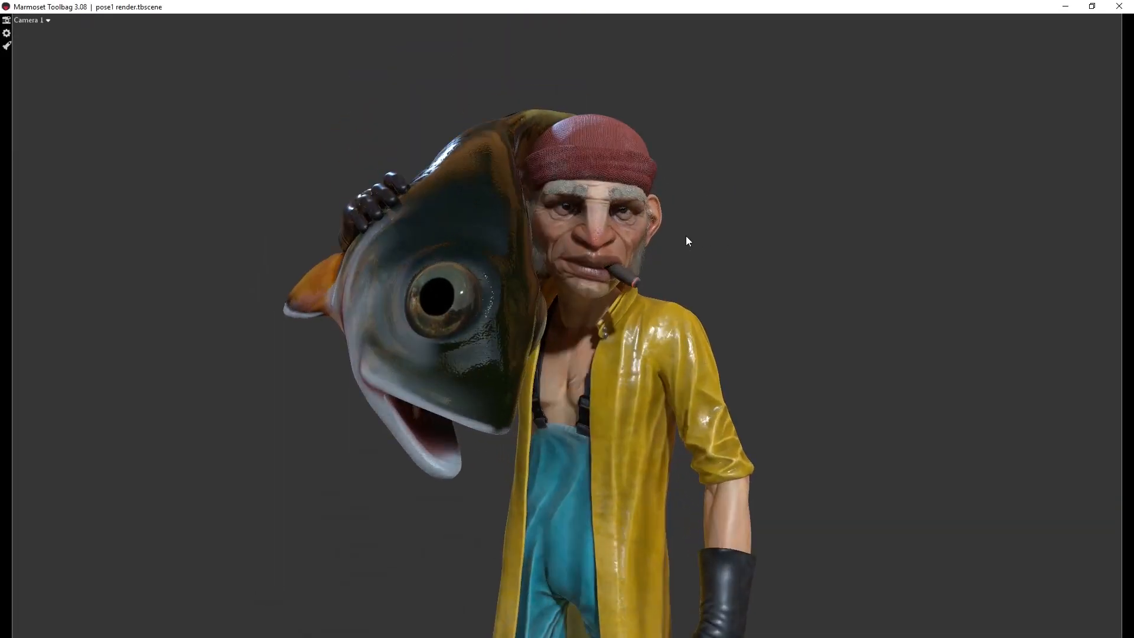
{"action": "mouse_move", "coordinate": [732, 275]}
{"action": "left_mouse_down"}
{"action": "mouse_move", "coordinate": [747, 281]}
{"action": "mouse_move", "coordinate": [697, 284]}
{"action": "mouse_move", "coordinate": [740, 285]}
{"action": "left_mouse_up"}
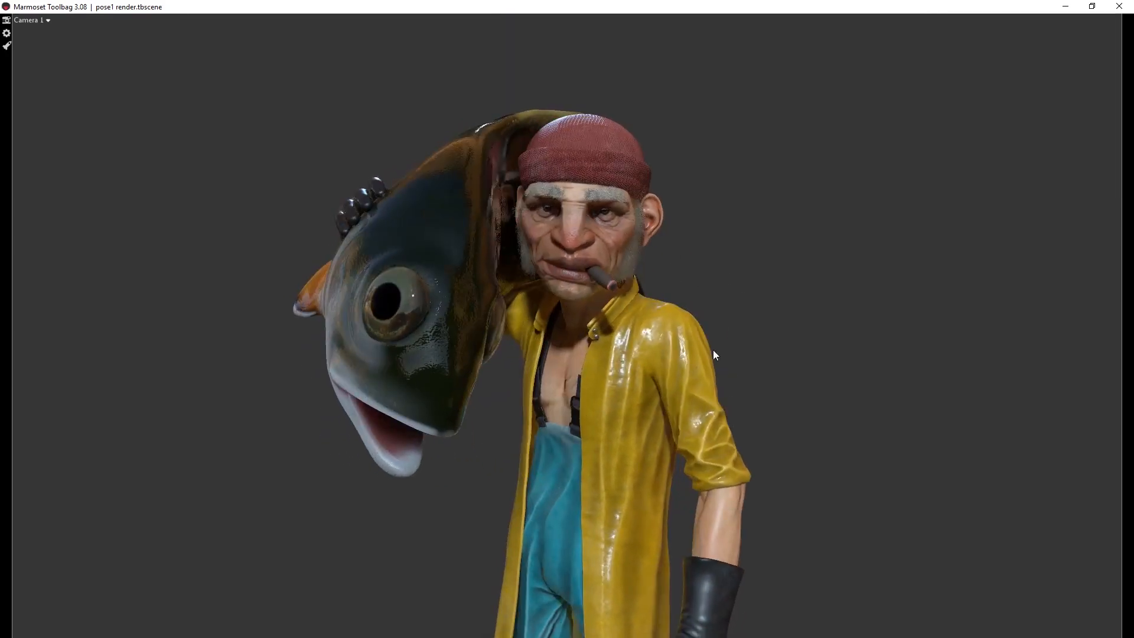
{"action": "key", "text": "alt+Tab"}
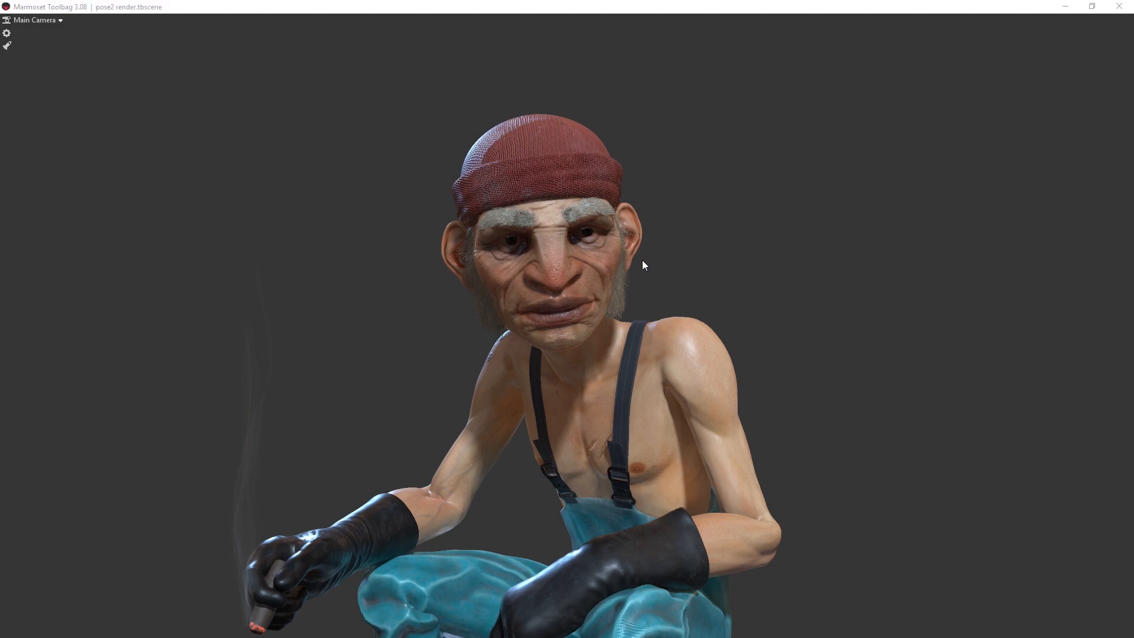
{"action": "key", "text": "alt+Tab"}
{"action": "key", "text": "alt+Tab"}
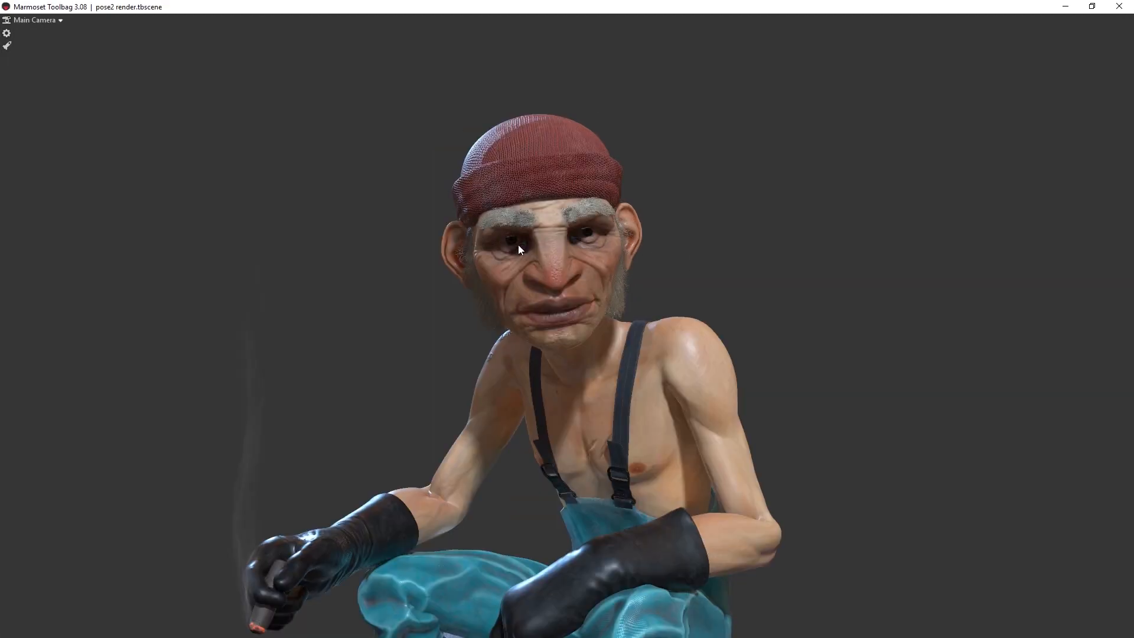
{"action": "key", "text": "alt+Tab"}
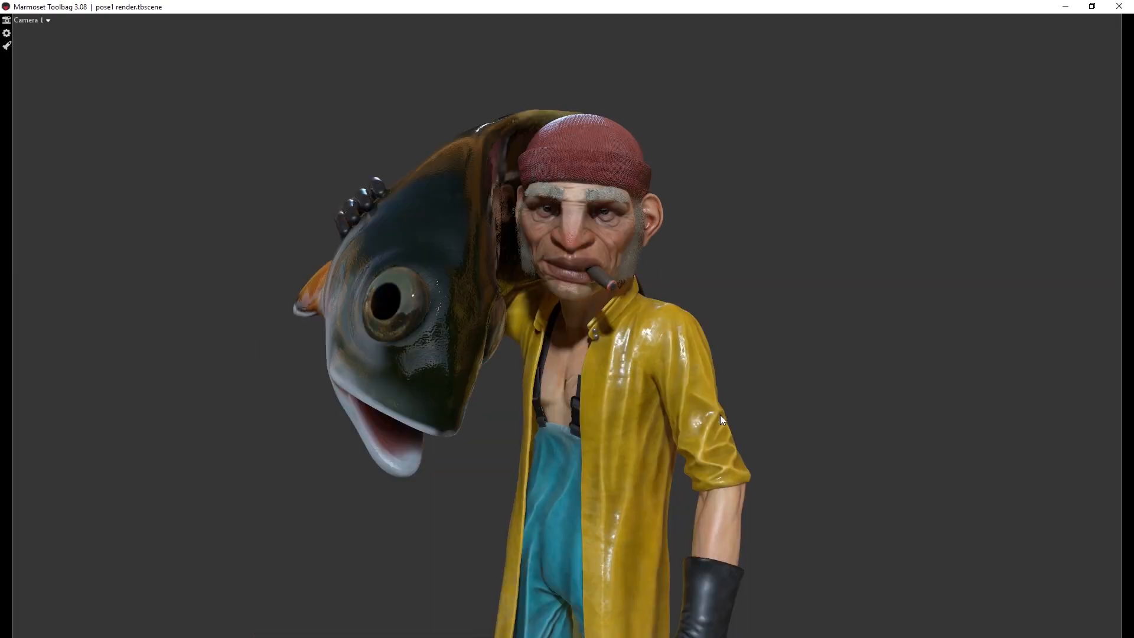
{"action": "right_click_drag", "start_coordinate": [720, 415], "coordinate": [495, 281]}
{"action": "right_click_drag", "start_coordinate": [666, 333], "coordinate": [592, 220]}
{"action": "right_click_drag", "start_coordinate": [689, 346], "coordinate": [670, 277]}
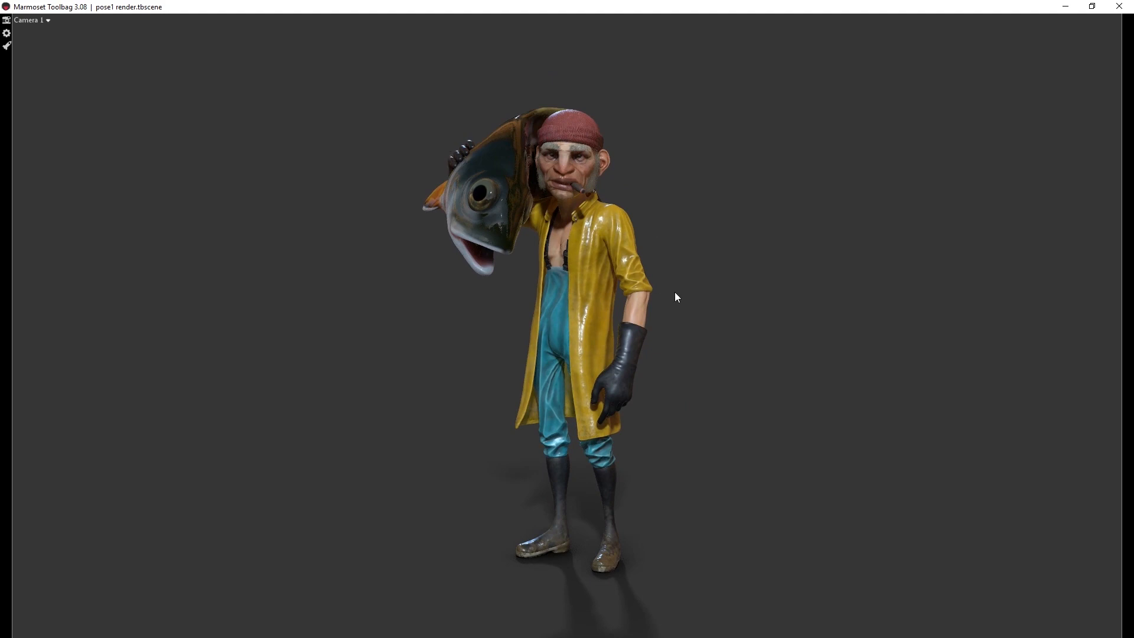